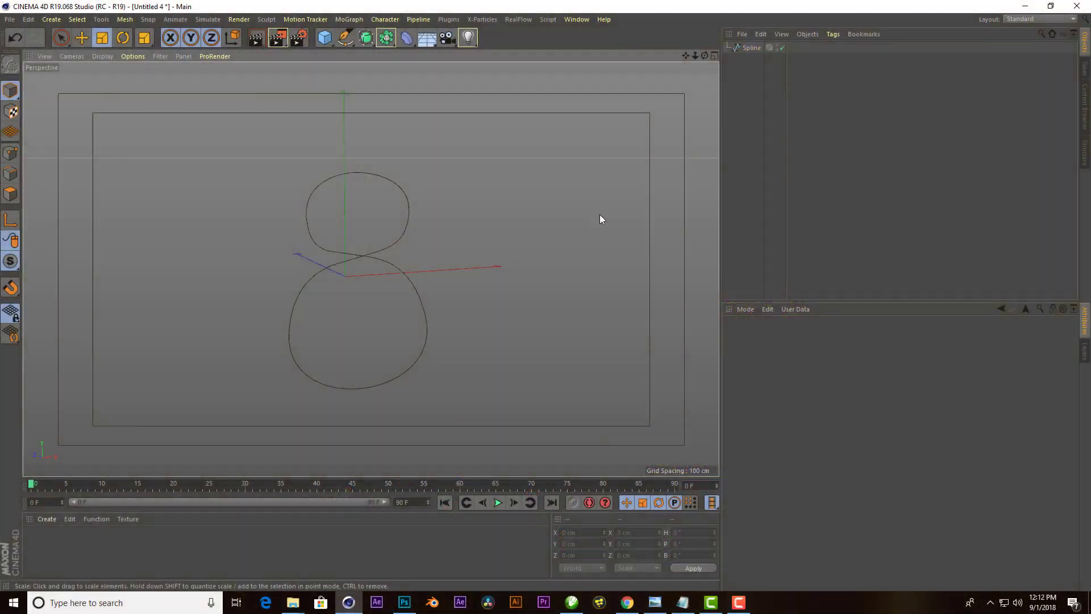
- Select the figure-8 spline and view it straight from the front
{"action": "key", "text": "F4"}
{"action": "left_click", "coordinate": [751, 48]}
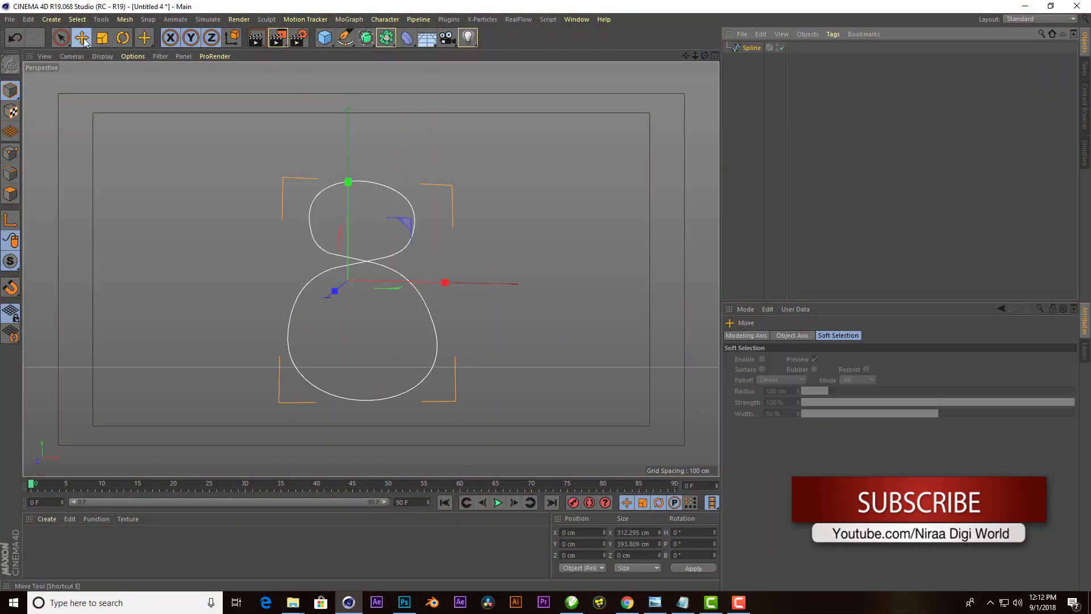
{"action": "key", "text": "F5"}
{"action": "key", "text": "F4"}
- Trace a second curved Bezier figure-8 over the original with the Pen tool
{"action": "left_click", "coordinate": [704, 124]}
{"action": "left_click", "coordinate": [751, 47]}
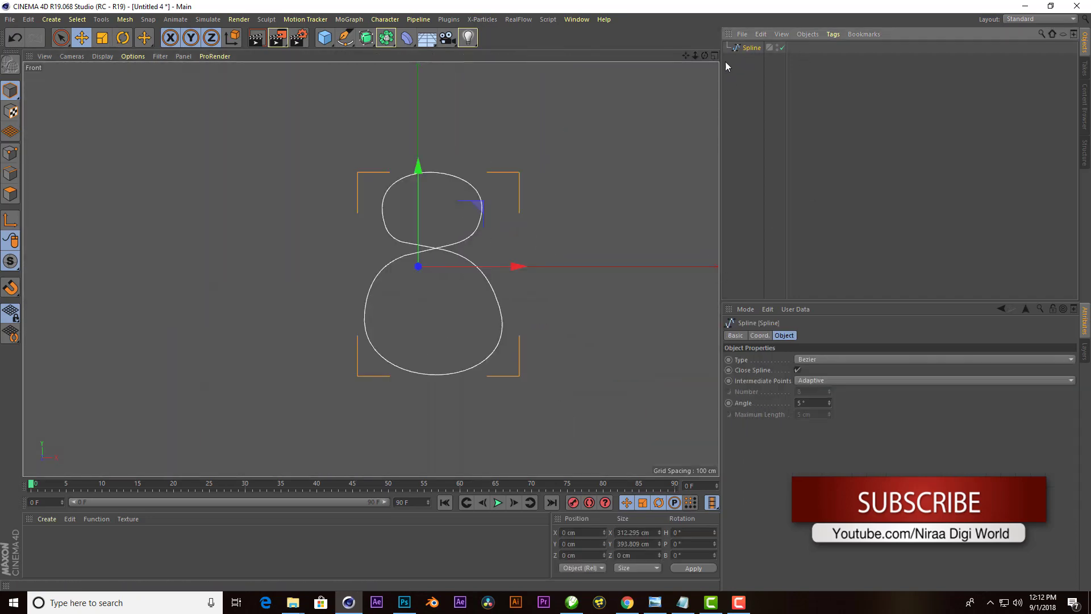
{"action": "left_click", "coordinate": [345, 38]}
{"action": "left_click", "coordinate": [392, 45]}
{"action": "left_click", "coordinate": [827, 121]}
{"action": "left_click", "coordinate": [381, 184]}
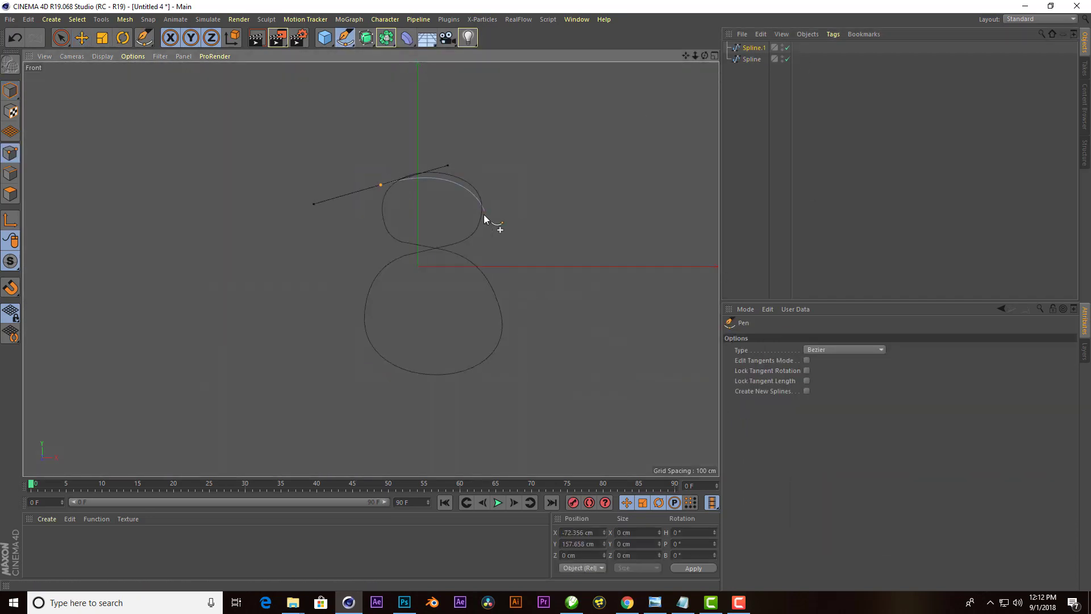
{"action": "left_click_drag", "start_coordinate": [482, 217], "coordinate": [449, 236]}
{"action": "left_click_drag", "start_coordinate": [496, 352], "coordinate": [513, 305]}
{"action": "left_click_drag", "start_coordinate": [460, 261], "coordinate": [429, 248]}
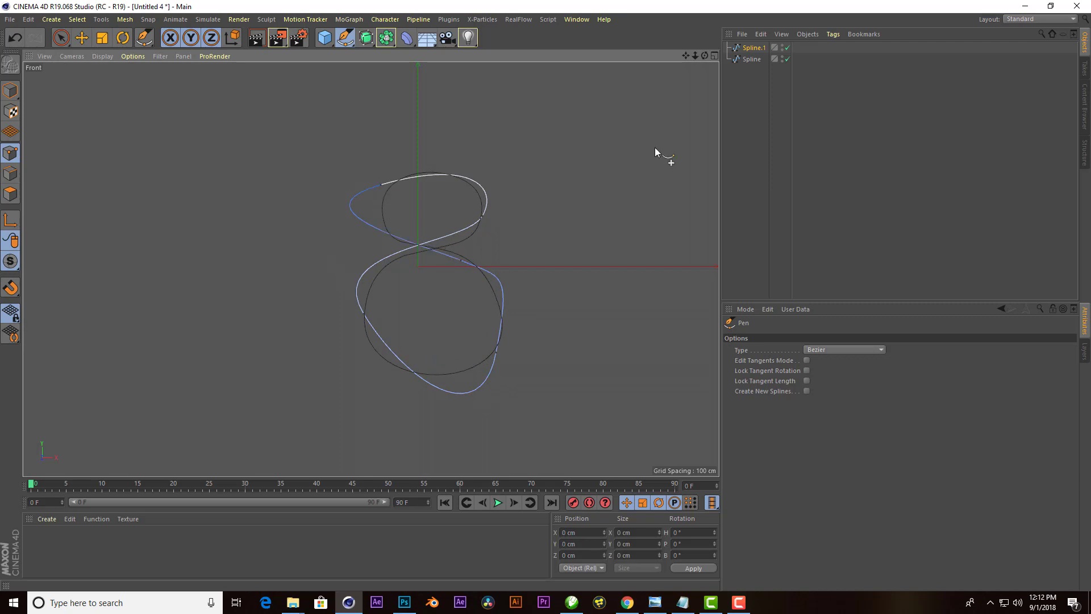
{"action": "key", "text": "space"}
- Adjust the traced spline's start point, left handle and right-hand point
{"action": "left_click", "coordinate": [381, 184]}
{"action": "key", "text": "e"}
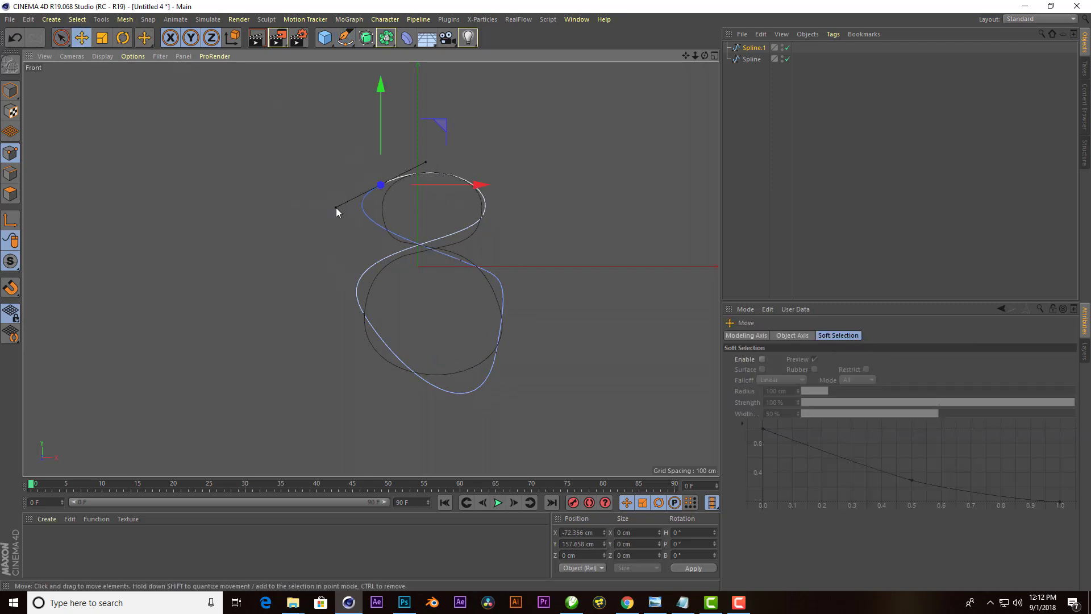
{"action": "left_click_drag", "start_coordinate": [467, 214], "coordinate": [475, 214]}
{"action": "left_click_drag", "start_coordinate": [339, 276], "coordinate": [363, 267]}
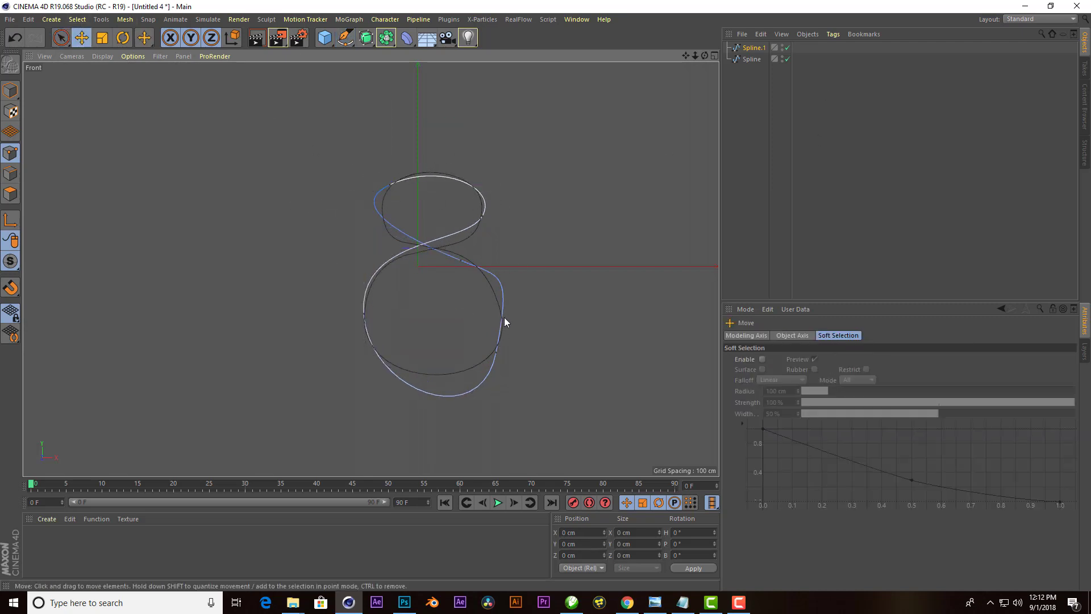
{"action": "left_click", "coordinate": [504, 317]}
{"action": "left_click_drag", "start_coordinate": [496, 297], "coordinate": [446, 194]}
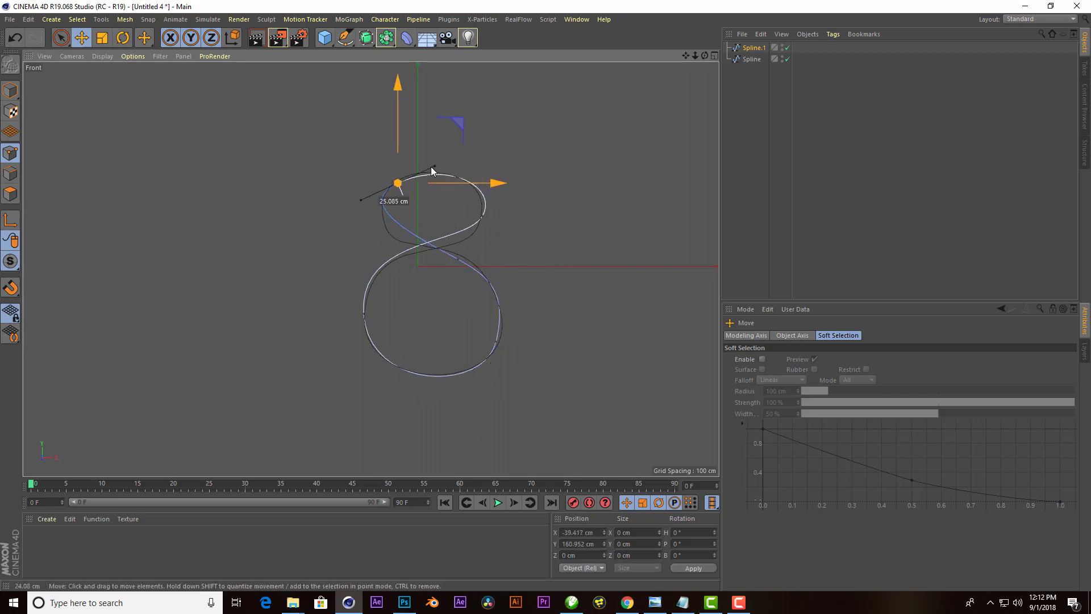
- Shift the traced Spline.1 about 300 cm to the left
{"action": "left_click", "coordinate": [753, 47]}
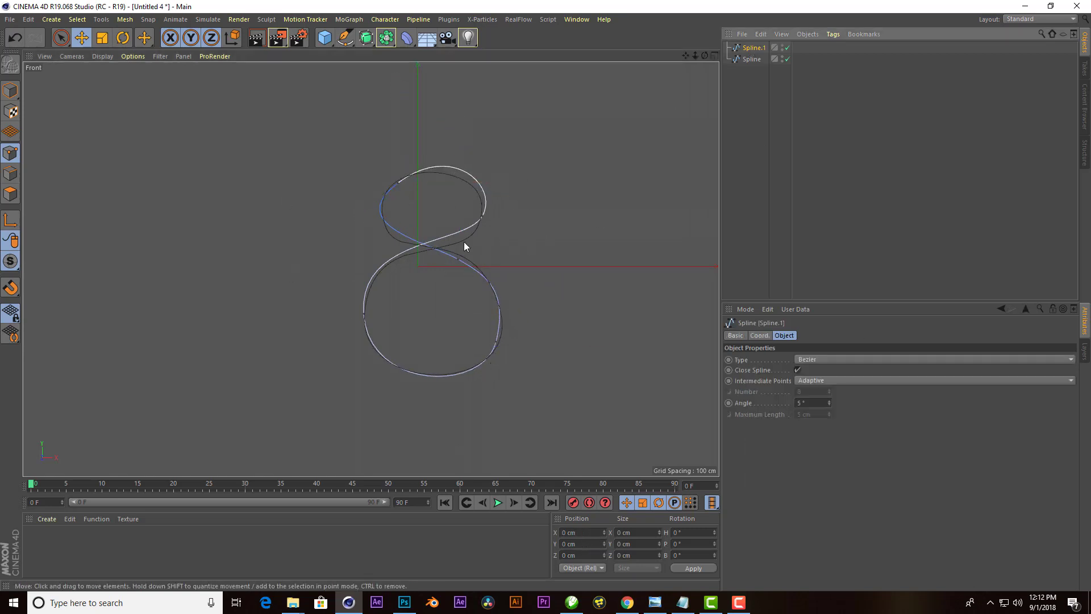
{"action": "left_click", "coordinate": [10, 90]}
{"action": "left_click_drag", "start_coordinate": [514, 264], "coordinate": [291, 264]}
- Delete the traced Spline.1 and adjust a lower-loop point on the original figure-8
{"action": "key", "text": "Delete"}
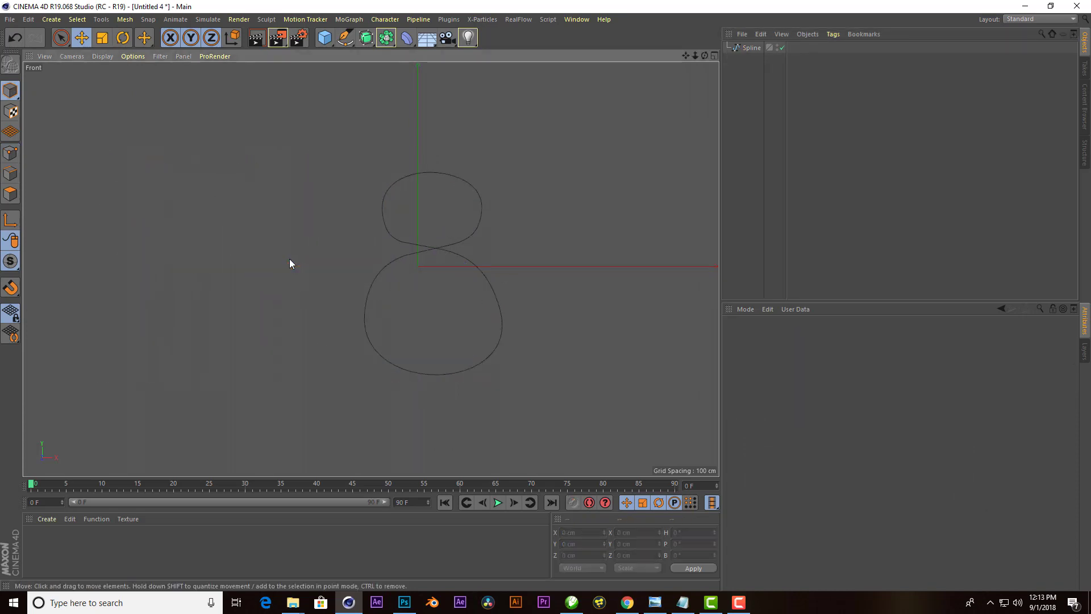
{"action": "left_click", "coordinate": [751, 48]}
{"action": "left_click", "coordinate": [500, 310]}
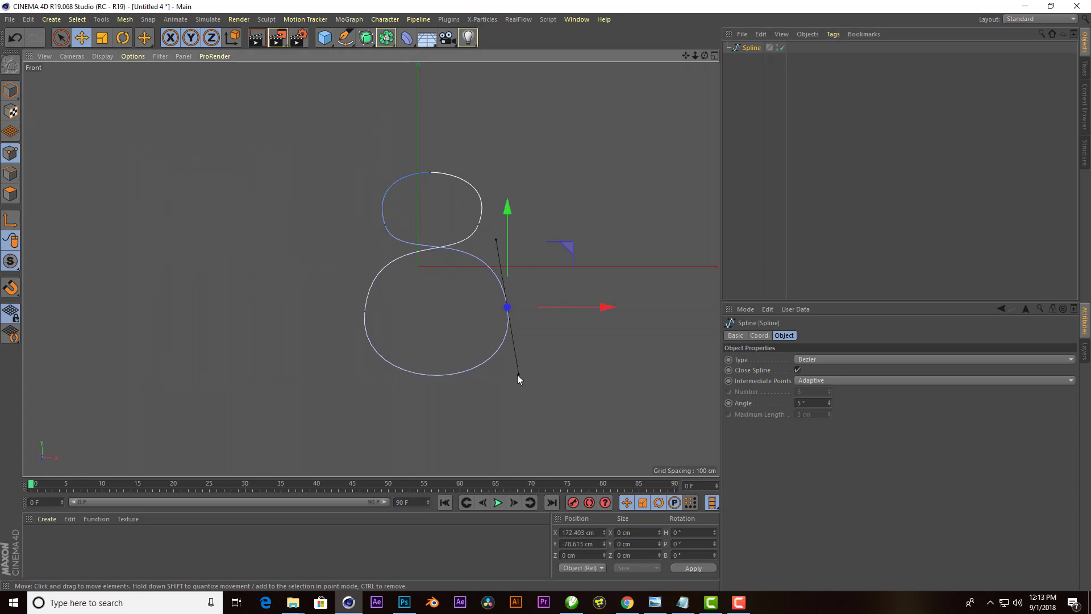
{"action": "left_click", "coordinate": [364, 312]}
{"action": "left_click", "coordinate": [479, 224]}
{"action": "left_click_drag", "start_coordinate": [475, 257], "coordinate": [480, 280]}
- Shift the whole 8 slightly, smooth the lower loop's curves and raise the upper loop's top
{"action": "left_click", "coordinate": [11, 90]}
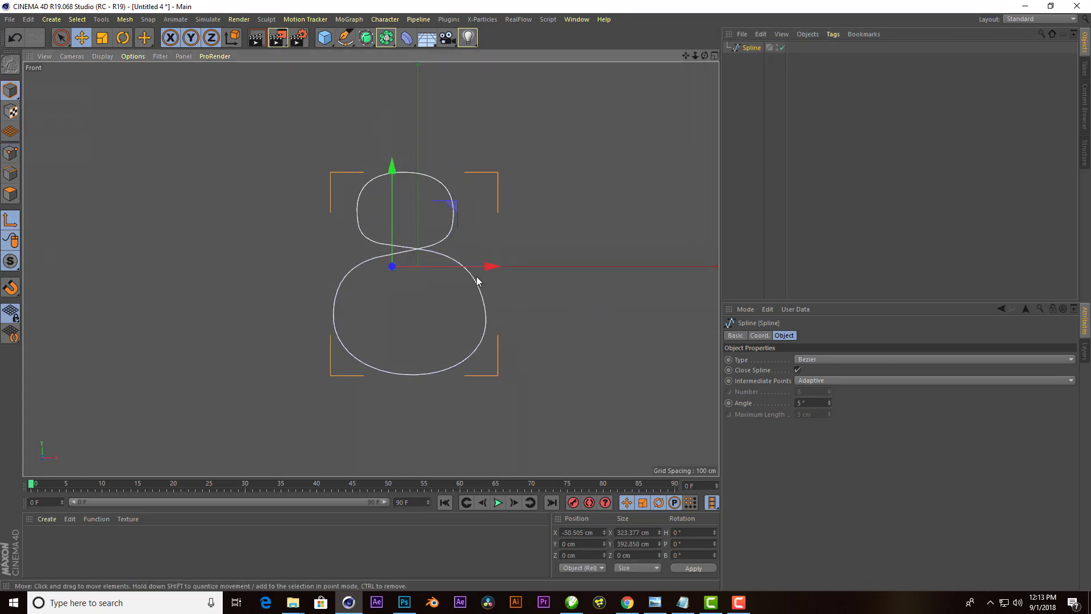
{"action": "left_click_drag", "start_coordinate": [529, 225], "coordinate": [544, 228]}
{"action": "left_click", "coordinate": [490, 305]}
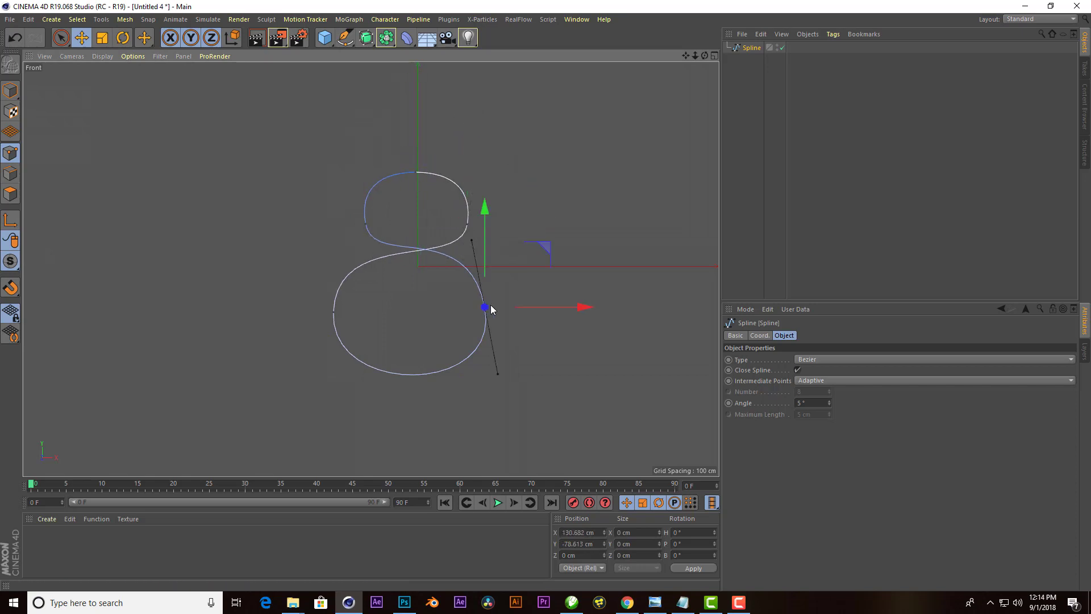
{"action": "left_click_drag", "start_coordinate": [504, 364], "coordinate": [519, 374]}
{"action": "left_click_drag", "start_coordinate": [343, 364], "coordinate": [349, 378]}
{"action": "left_click", "coordinate": [366, 223]}
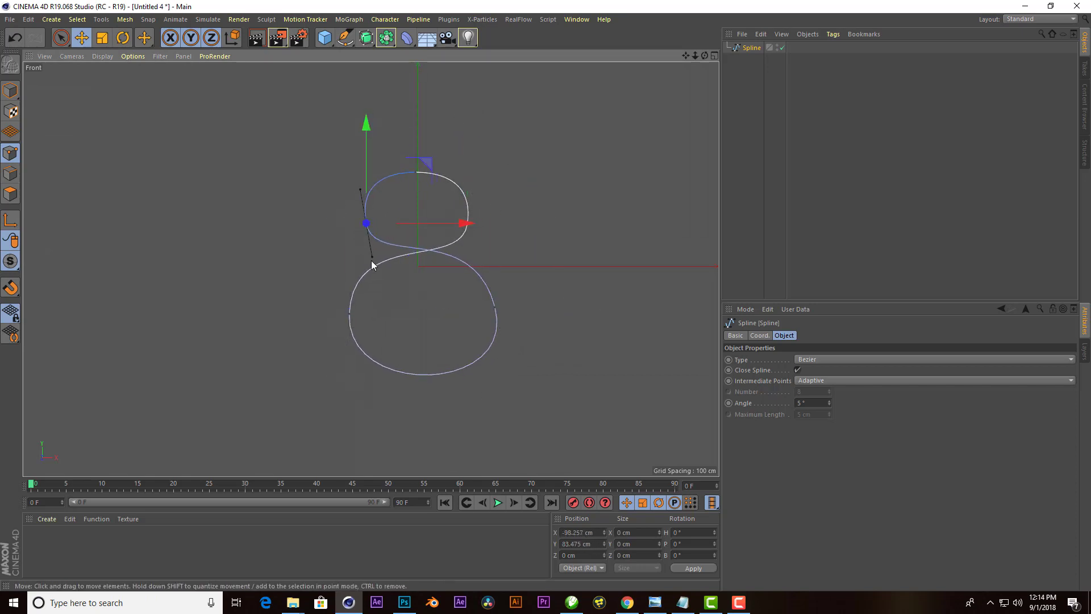
{"action": "left_click", "coordinate": [418, 171]}
{"action": "left_click_drag", "start_coordinate": [433, 172], "coordinate": [435, 159]}
{"action": "left_click", "coordinate": [505, 374]}
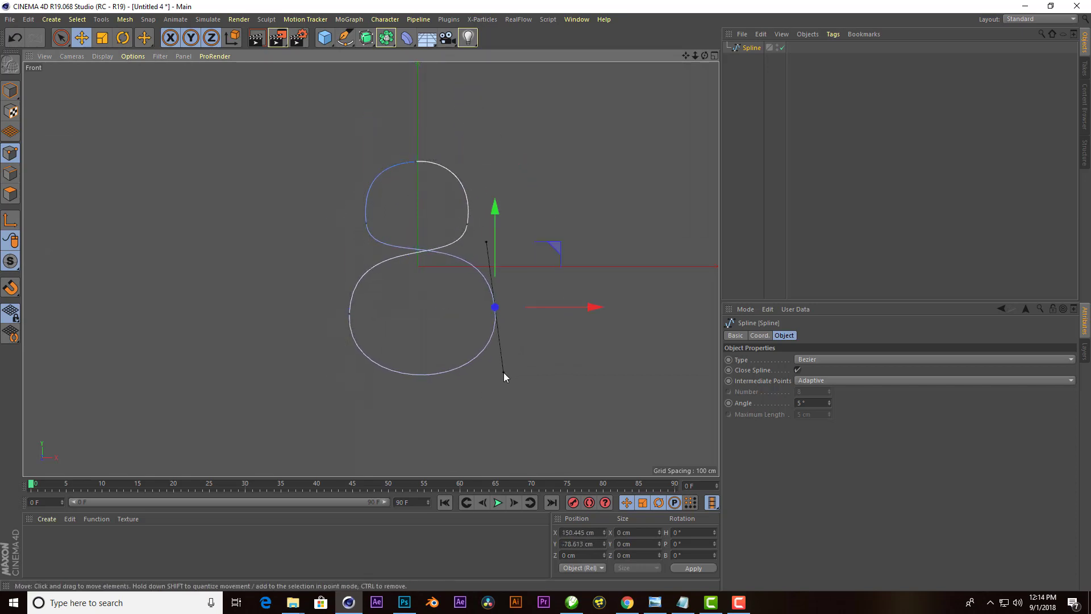
- Maximize the Perspective view, try shrinking the figure-8, then undo the scale
{"action": "middle_click", "coordinate": [466, 74]}
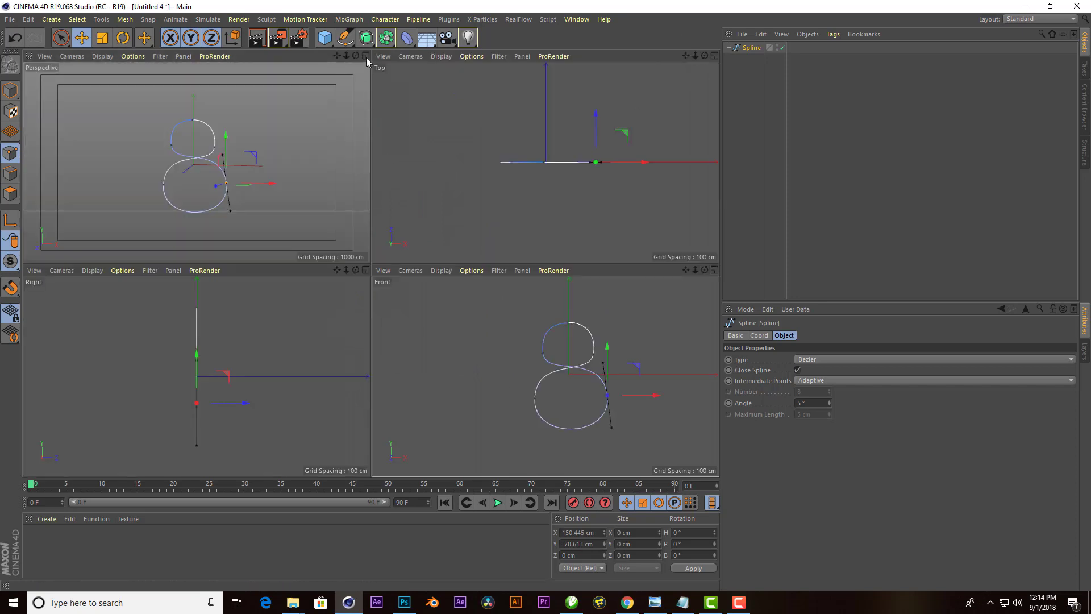
{"action": "left_click", "coordinate": [366, 56]}
{"action": "left_click", "coordinate": [10, 90]}
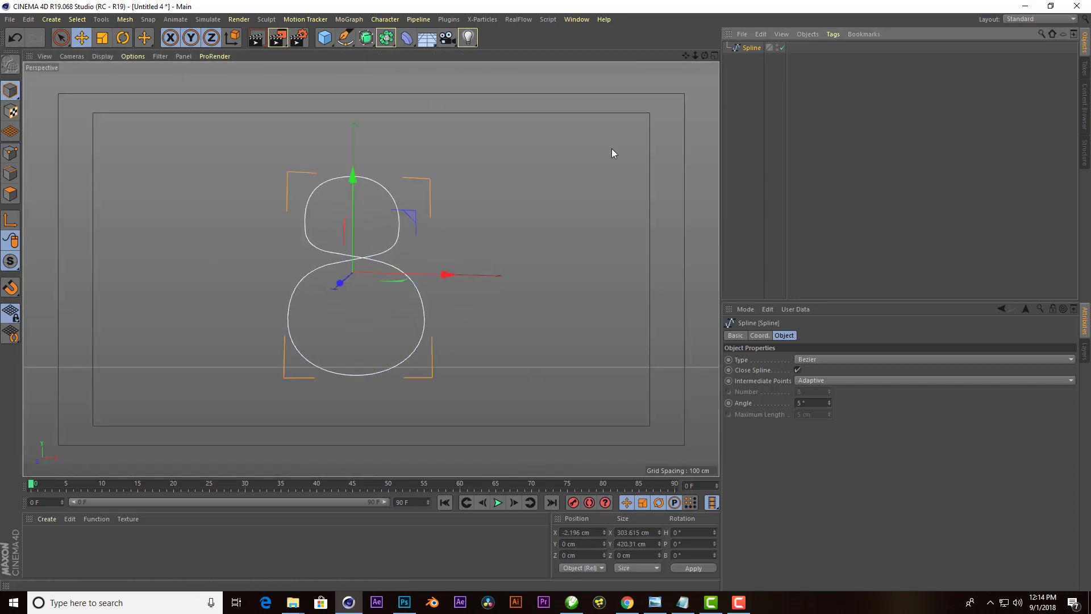
{"action": "key", "text": "t"}
{"action": "left_click_drag", "start_coordinate": [391, 139], "coordinate": [348, 249]}
{"action": "key", "text": "ctrl+z"}
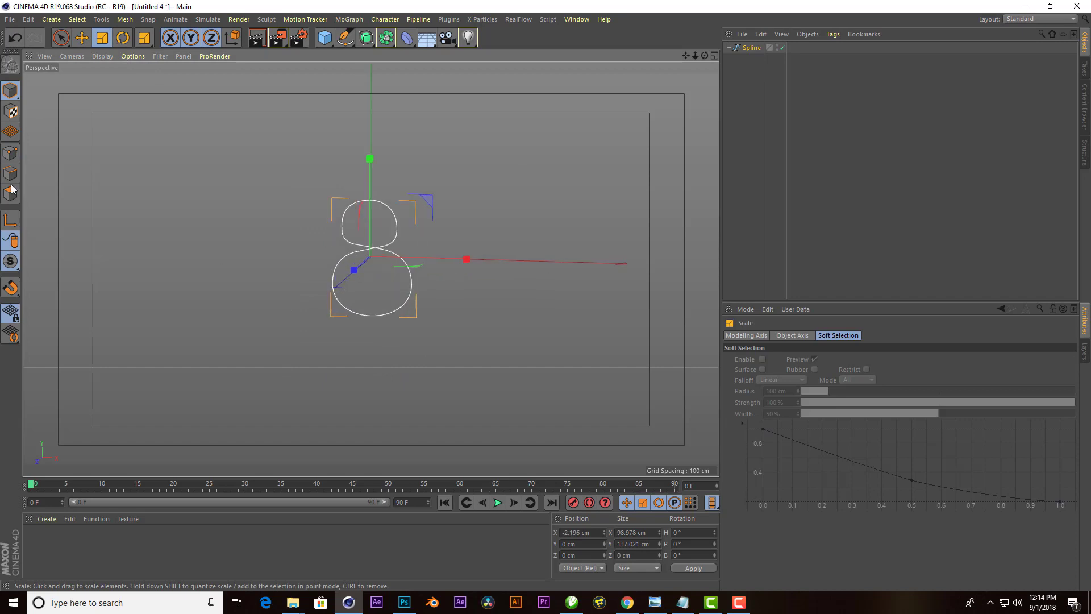
- Push the two crossing points 14.885 cm forward in depth
{"action": "left_click", "coordinate": [10, 153]}
{"action": "left_click", "coordinate": [413, 275]}
{"action": "left_click", "coordinate": [319, 210], "text": "shift"}
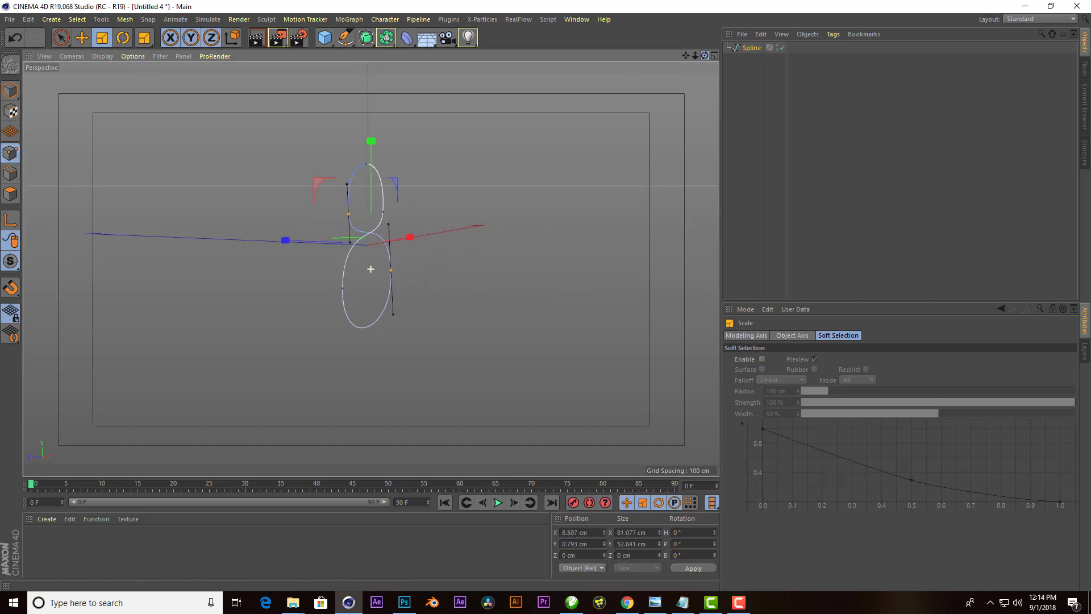
{"action": "left_click_drag", "start_coordinate": [705, 55], "coordinate": [511, 199]}
{"action": "key", "text": "e"}
{"action": "scroll", "coordinate": [325, 250], "scroll_direction": "up", "scroll_amount": 3}
{"action": "left_click_drag", "start_coordinate": [325, 250], "coordinate": [286, 250]}
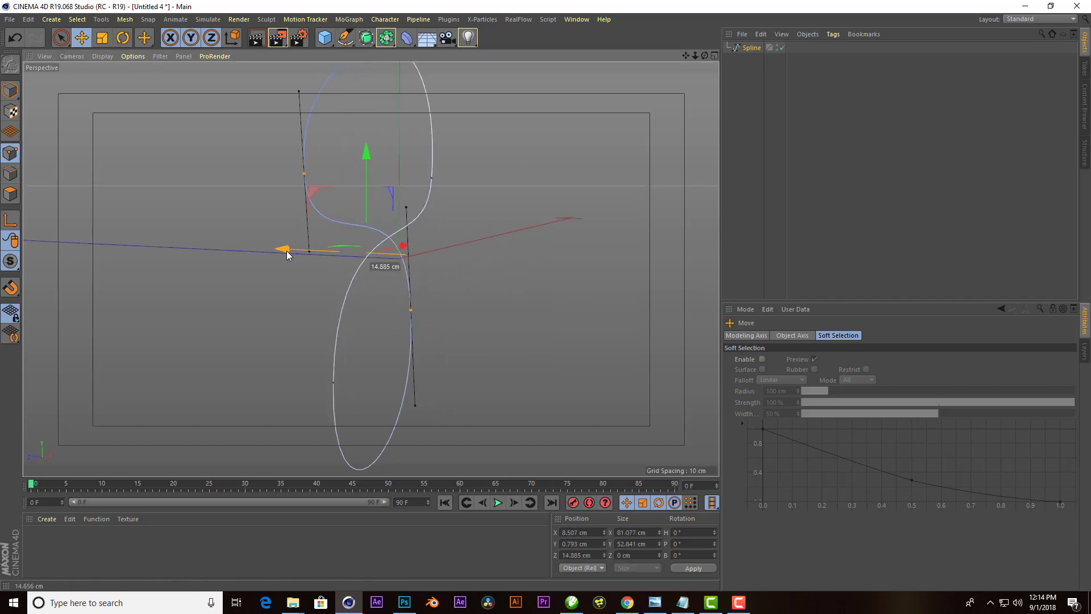
{"action": "mouse_move", "coordinate": [705, 55]}
{"action": "left_mouse_down"}
{"action": "mouse_move", "coordinate": [371, 269]}
{"action": "mouse_move", "coordinate": [380, 64]}
{"action": "left_mouse_up"}
- Add a Circle and Sweep, nest Circle and Spline under Sweep, and set radius 12 cm
{"action": "left_click", "coordinate": [345, 37]}
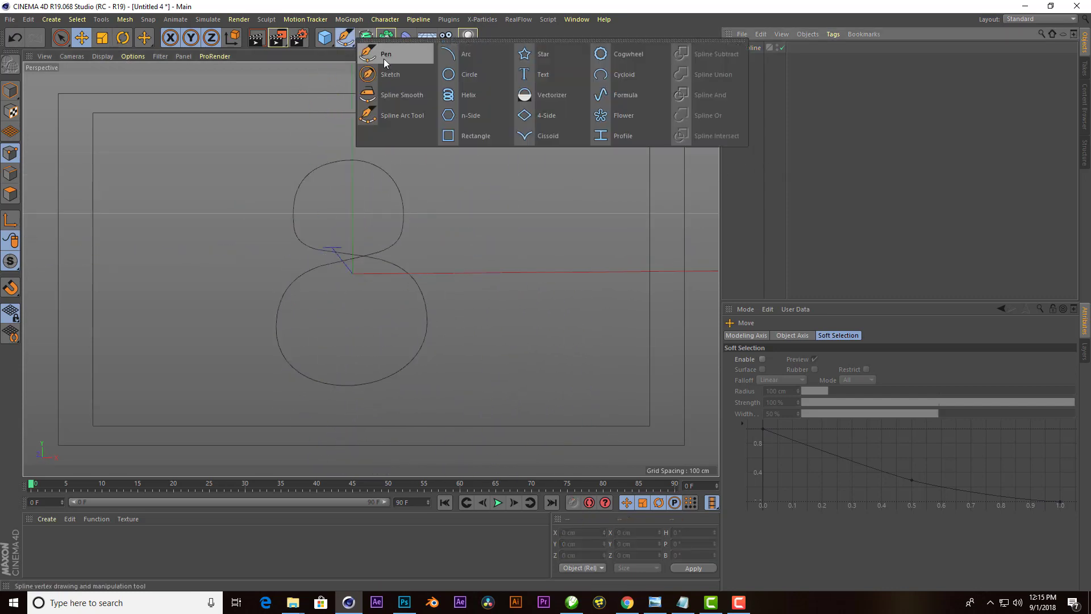
{"action": "left_click", "coordinate": [495, 74]}
{"action": "left_click", "coordinate": [386, 38]}
{"action": "left_click", "coordinate": [410, 94]}
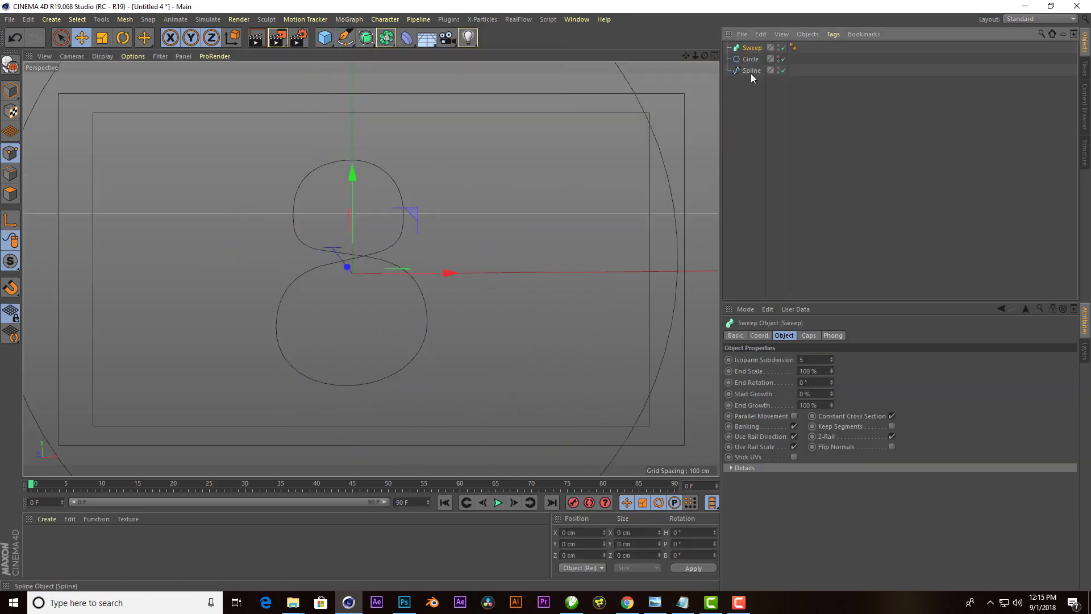
{"action": "left_click", "coordinate": [751, 71]}
{"action": "left_click_drag", "start_coordinate": [751, 71], "coordinate": [756, 59]}
{"action": "double_click", "coordinate": [812, 380]}
{"action": "type", "text": "12"}
{"action": "key", "text": "Return"}
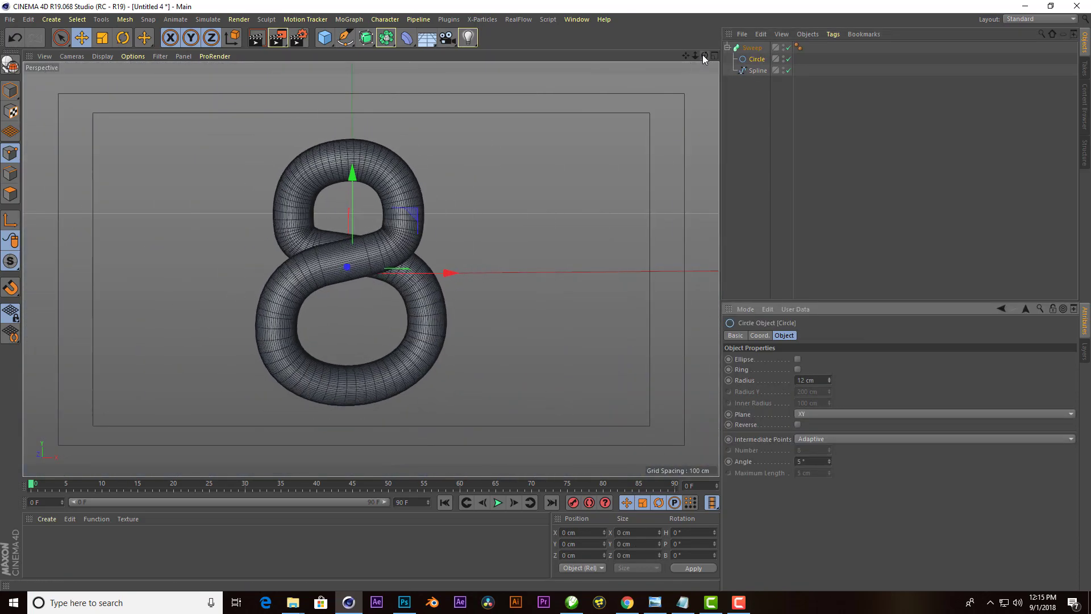
{"action": "left_click_drag", "start_coordinate": [432, 272], "coordinate": [318, 276], "text": "alt"}
- With the Sweep toggled off, reshape the spline and raise the top of the 8
{"action": "left_click", "coordinate": [788, 47]}
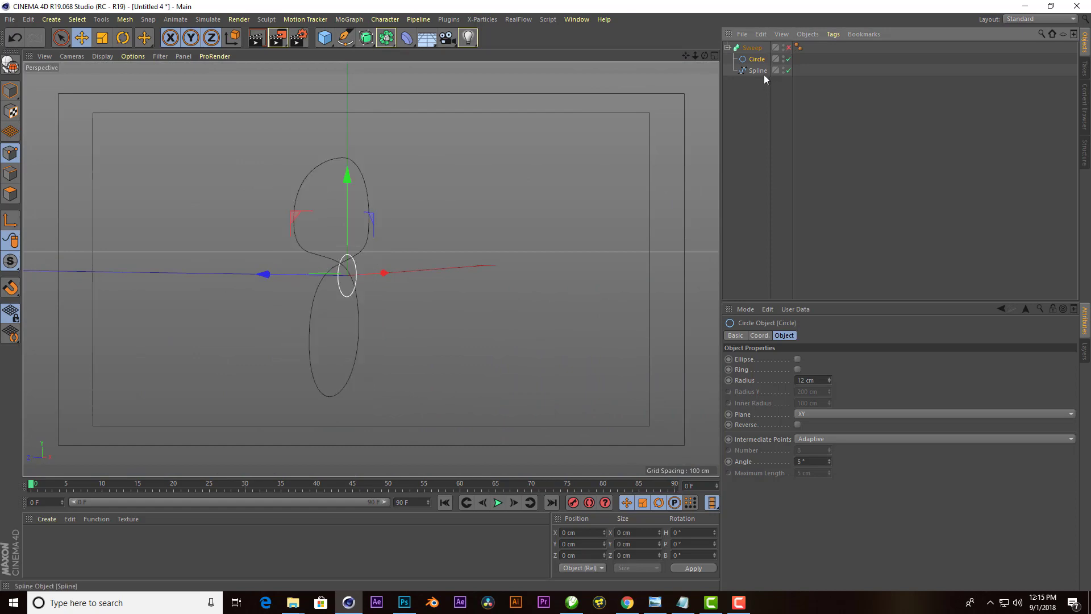
{"action": "left_click", "coordinate": [758, 70]}
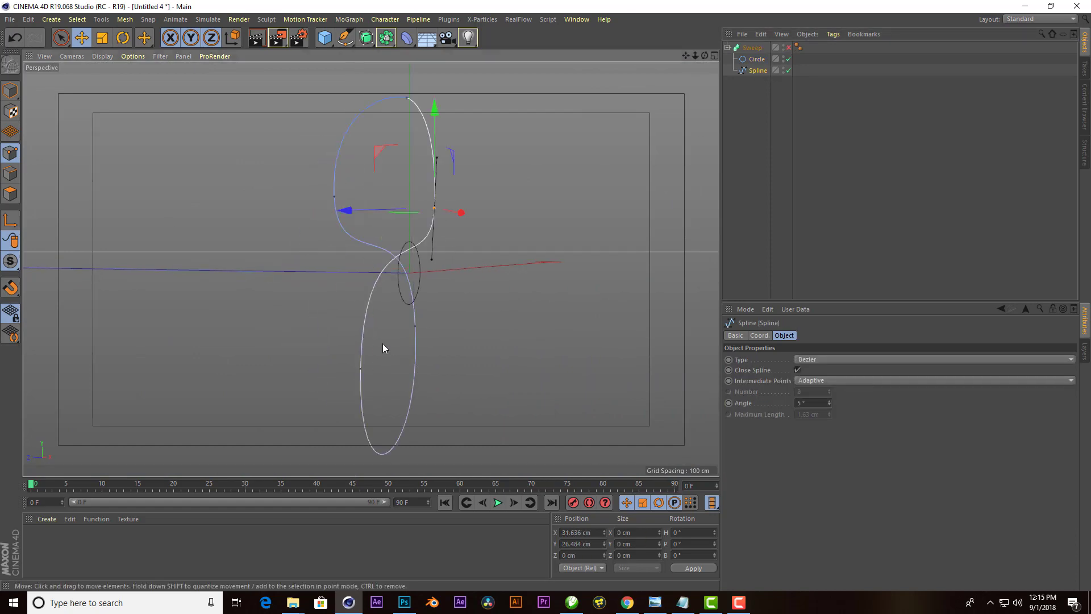
{"action": "mouse_move", "coordinate": [317, 275]}
{"action": "left_mouse_down"}
{"action": "mouse_move", "coordinate": [341, 276]}
{"action": "mouse_move", "coordinate": [274, 270]}
{"action": "mouse_move", "coordinate": [371, 268]}
{"action": "left_mouse_up"}
{"action": "left_click", "coordinate": [788, 48]}
{"action": "scroll", "coordinate": [370, 269], "scroll_direction": "down", "scroll_amount": 5}
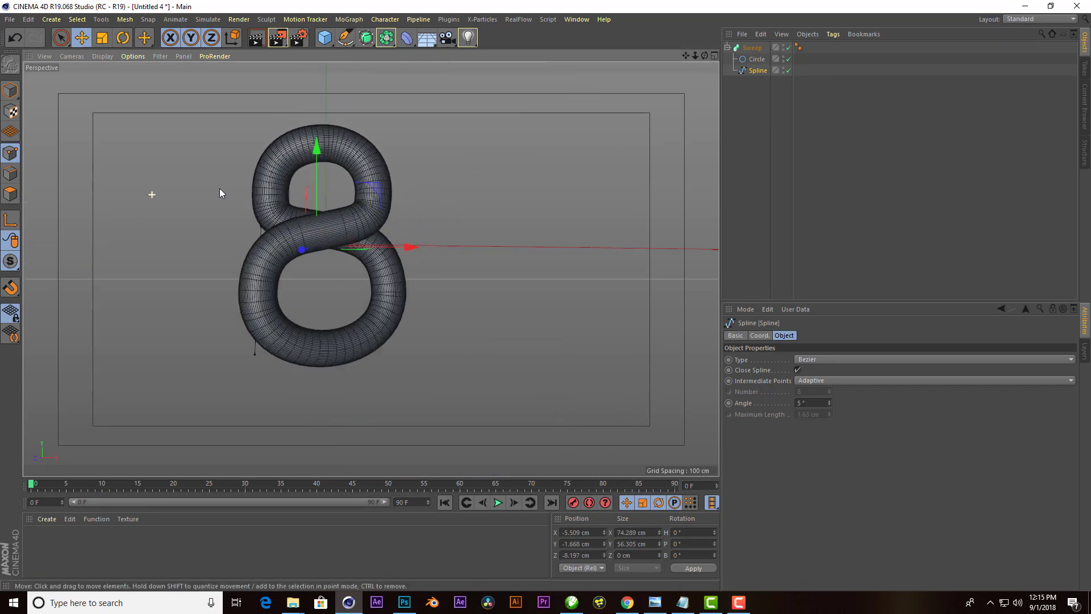
{"action": "left_click", "coordinate": [788, 47]}
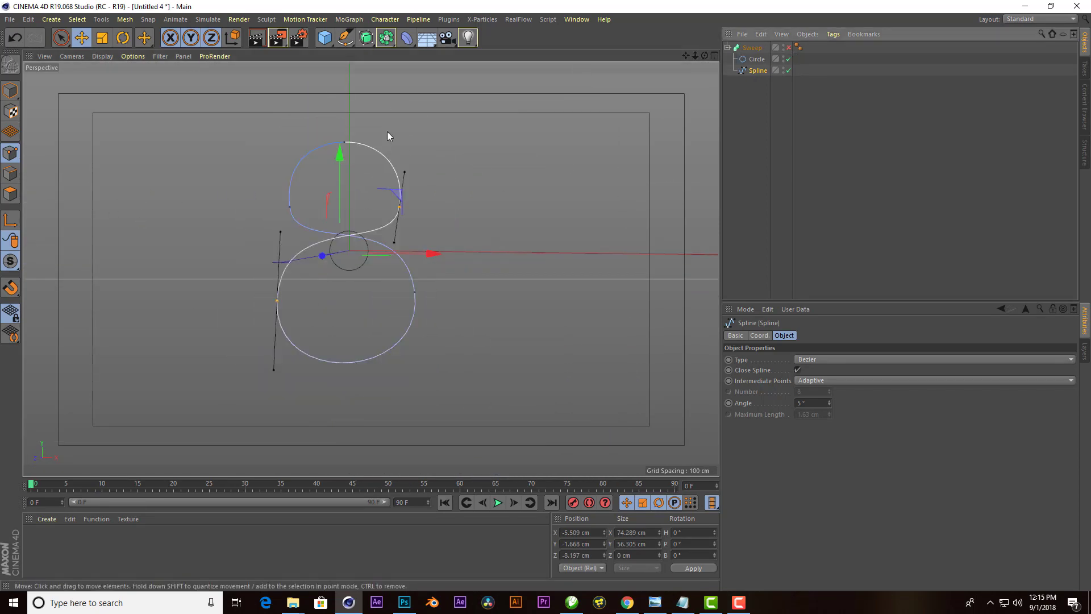
{"action": "left_click", "coordinate": [347, 144]}
{"action": "left_click", "coordinate": [788, 47]}
{"action": "left_click_drag", "start_coordinate": [347, 80], "coordinate": [348, 75]}
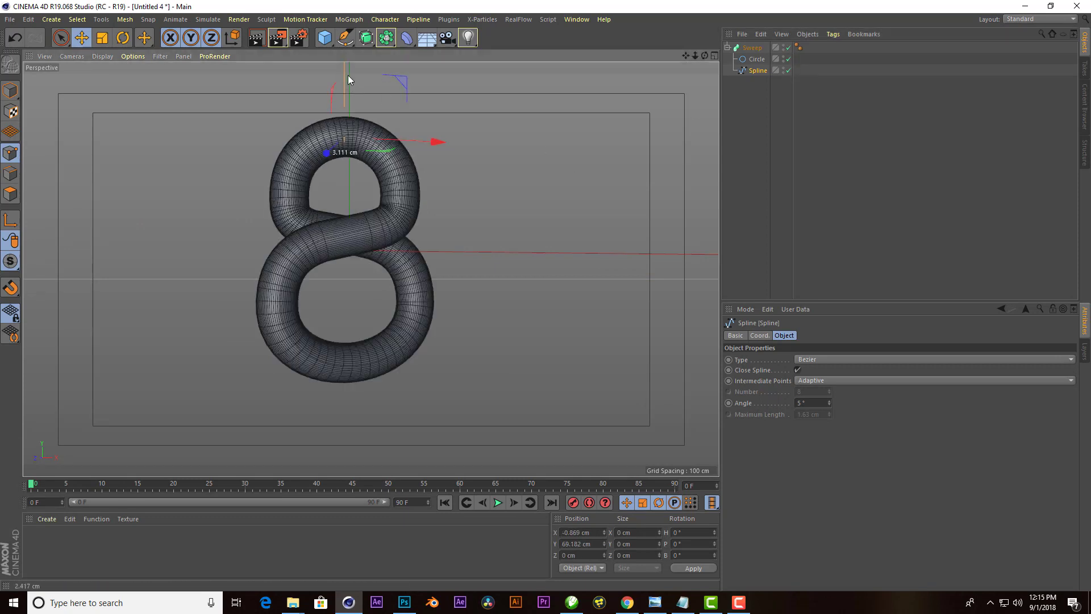
- Angle the upper loop's left tangent to reshape the 8, previewing the tube
{"action": "left_click", "coordinate": [789, 48]}
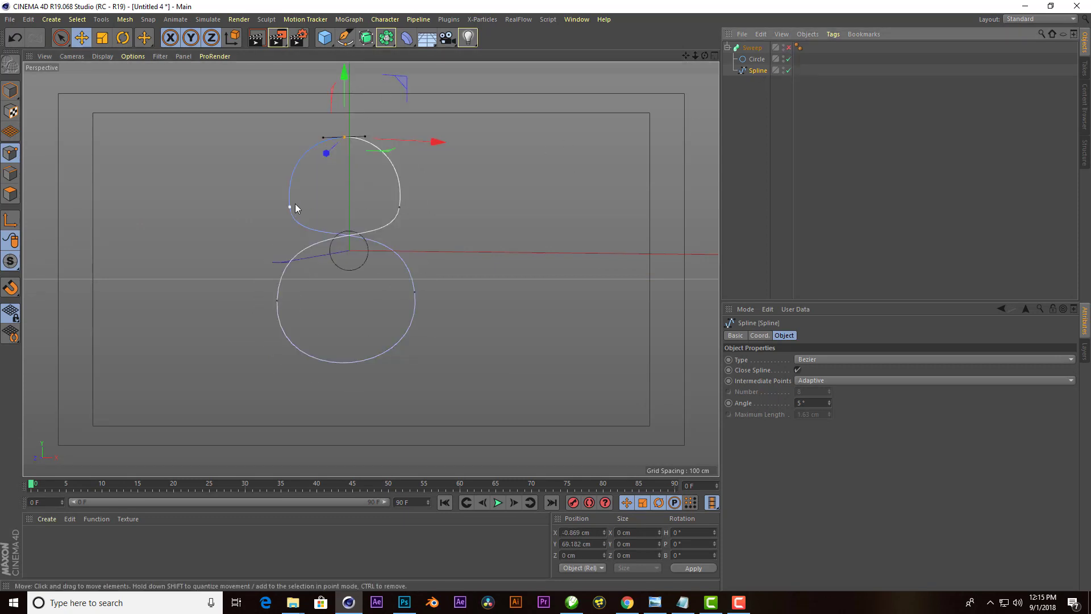
{"action": "left_click", "coordinate": [292, 212]}
{"action": "left_click", "coordinate": [789, 48]}
{"action": "left_click_drag", "start_coordinate": [705, 56], "coordinate": [682, 57]}
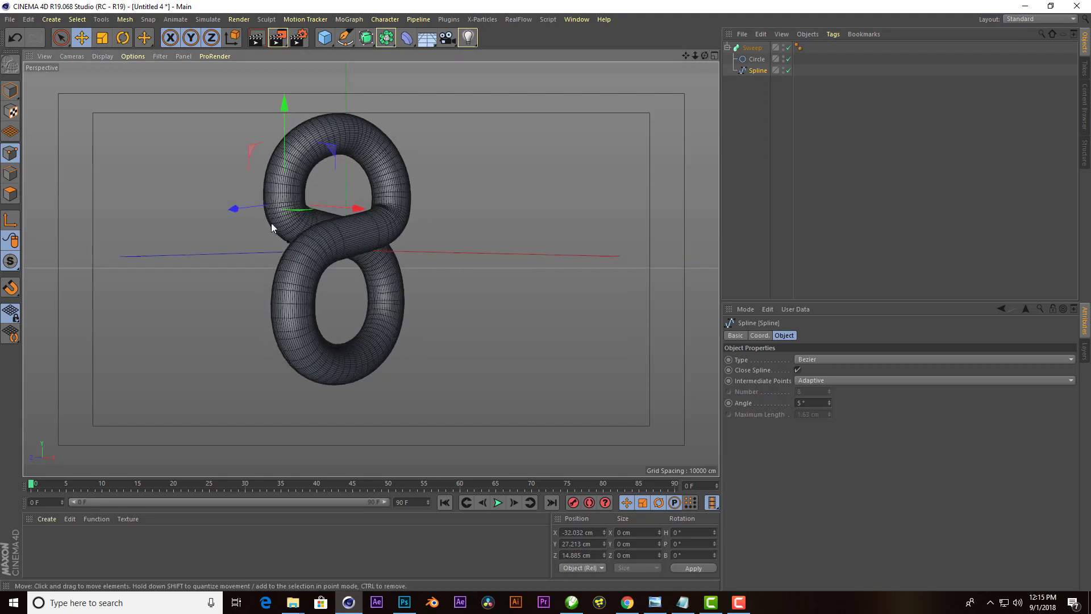
{"action": "left_click", "coordinate": [789, 47]}
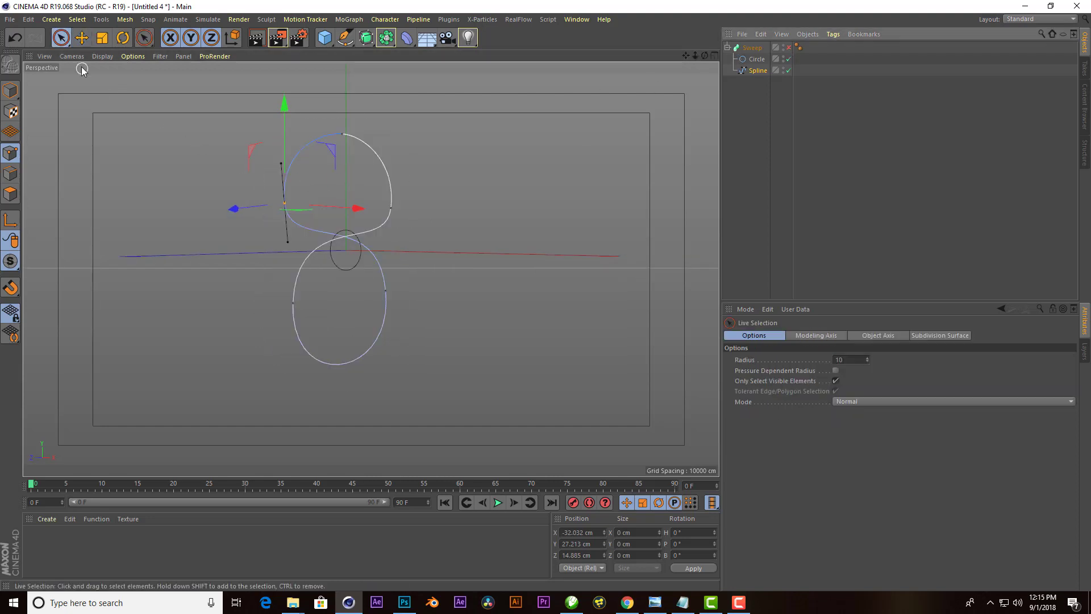
{"action": "left_click", "coordinate": [81, 37]}
{"action": "left_click_drag", "start_coordinate": [281, 165], "coordinate": [275, 161]}
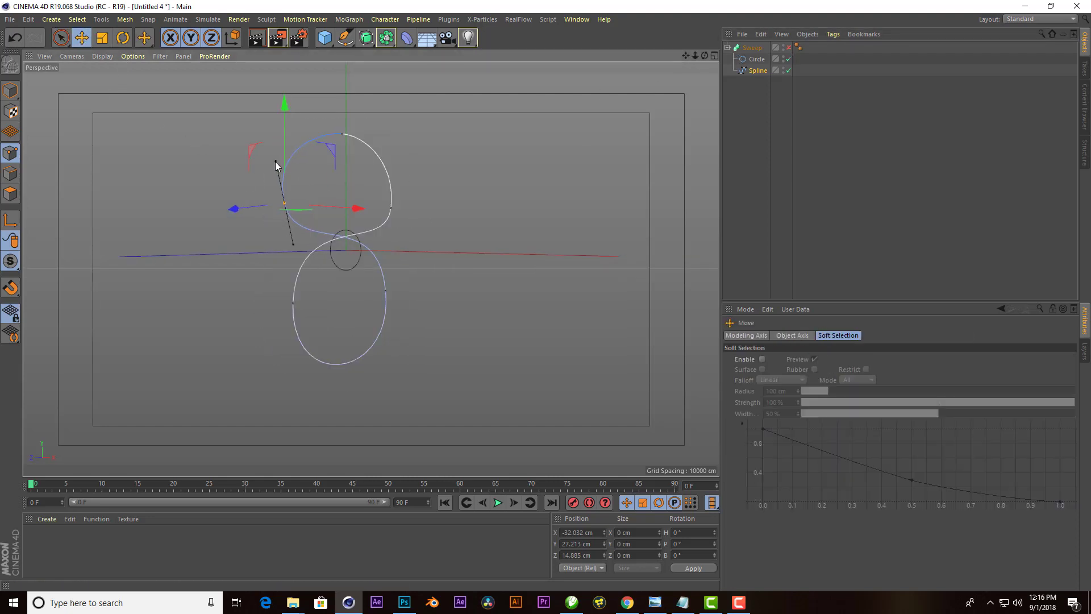
{"action": "left_click", "coordinate": [789, 47]}
- Inspect the tube from several angles and raise the Circle radius to 14 cm
{"action": "left_click_drag", "start_coordinate": [704, 55], "coordinate": [682, 60]}
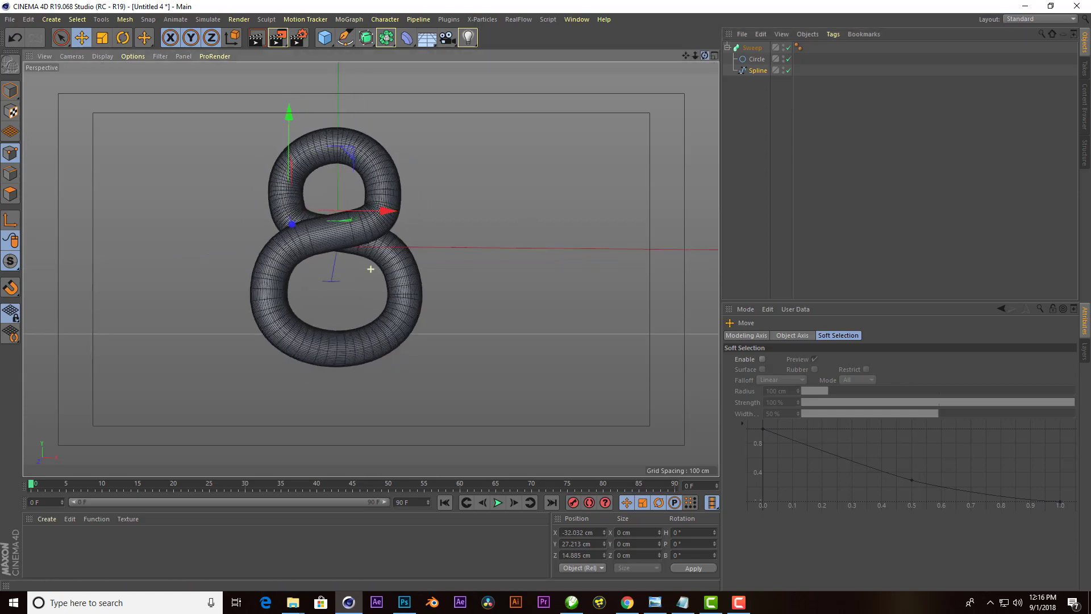
{"action": "left_click_drag", "start_coordinate": [370, 269], "coordinate": [370, 269]}
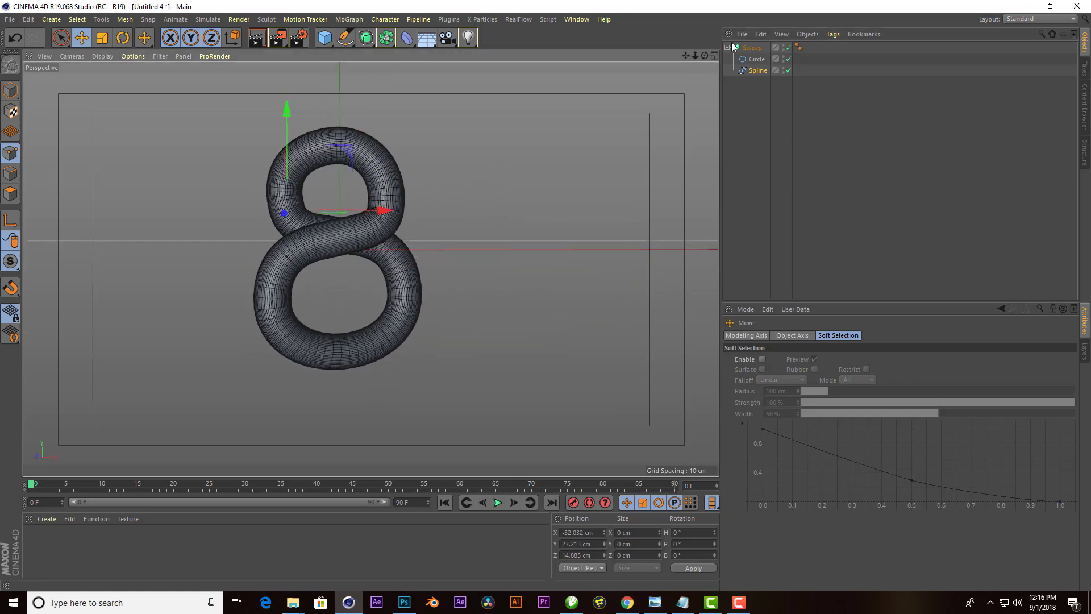
{"action": "left_click", "coordinate": [789, 48]}
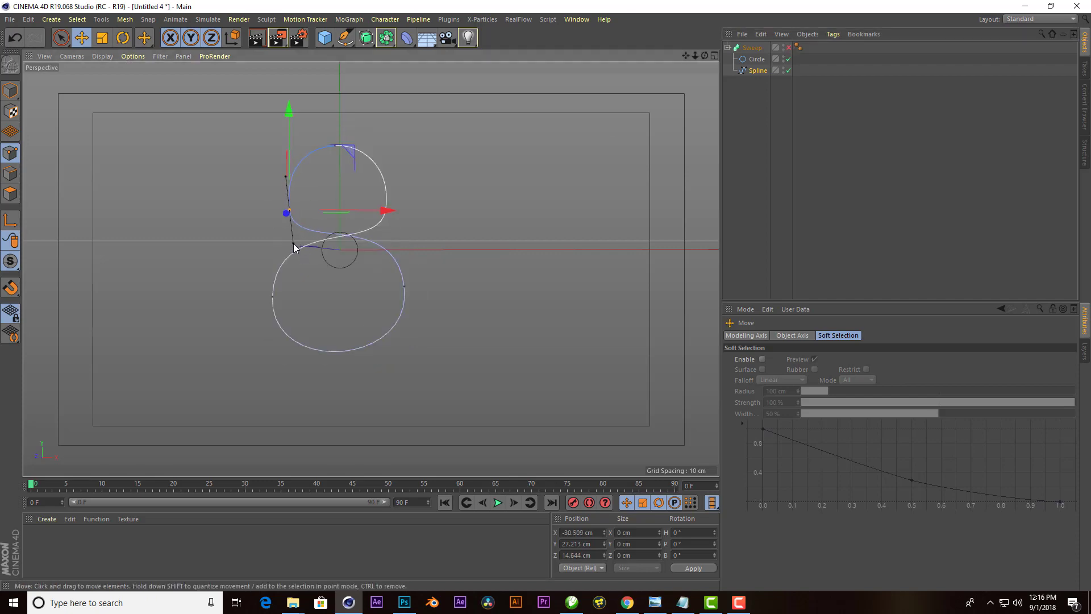
{"action": "left_click", "coordinate": [789, 48]}
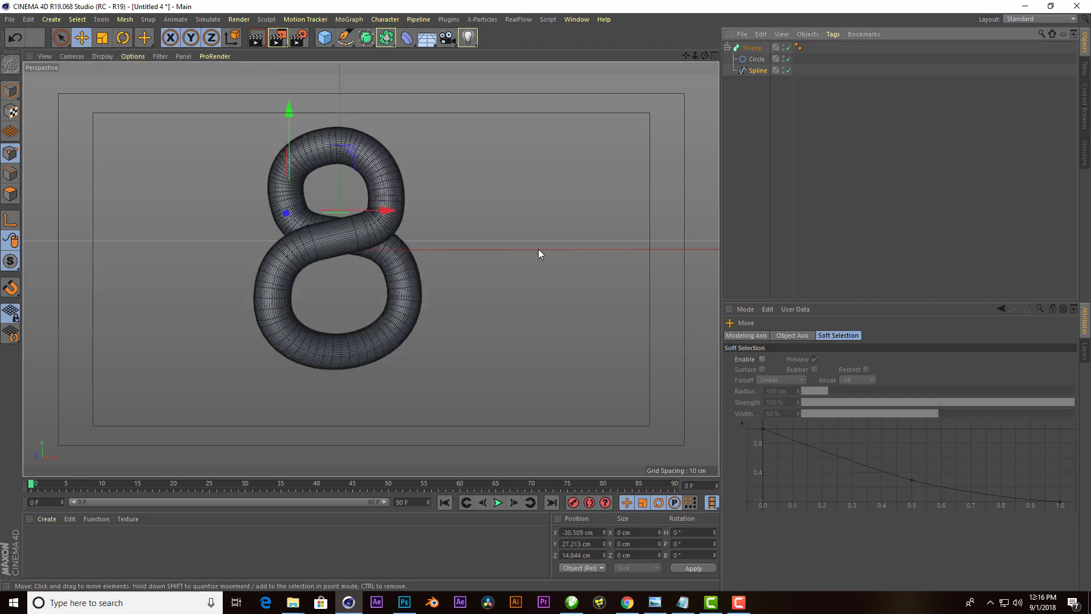
{"action": "mouse_move", "coordinate": [538, 249]}
{"action": "left_mouse_down", "text": "alt"}
{"action": "mouse_move", "coordinate": [477, 159]}
{"action": "mouse_move", "coordinate": [433, 159]}
{"action": "left_mouse_up", "text": "alt"}
{"action": "mouse_move", "coordinate": [705, 55]}
{"action": "left_mouse_down"}
{"action": "mouse_move", "coordinate": [371, 269]}
{"action": "mouse_move", "coordinate": [361, 220]}
{"action": "left_mouse_up"}
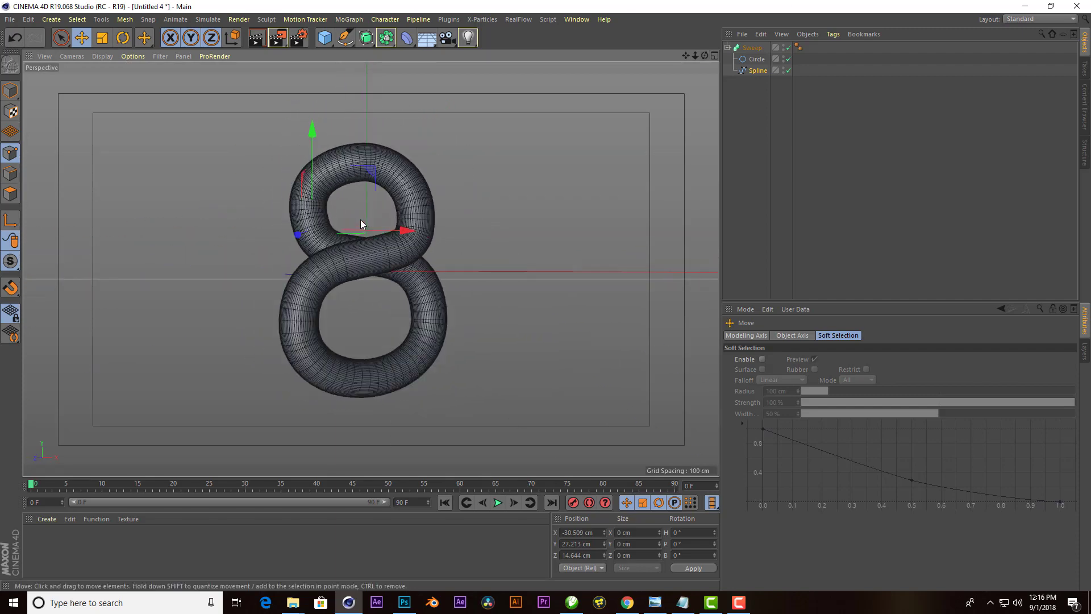
{"action": "left_click", "coordinate": [756, 59]}
{"action": "left_click", "coordinate": [830, 378]}
{"action": "left_click", "coordinate": [830, 378]}
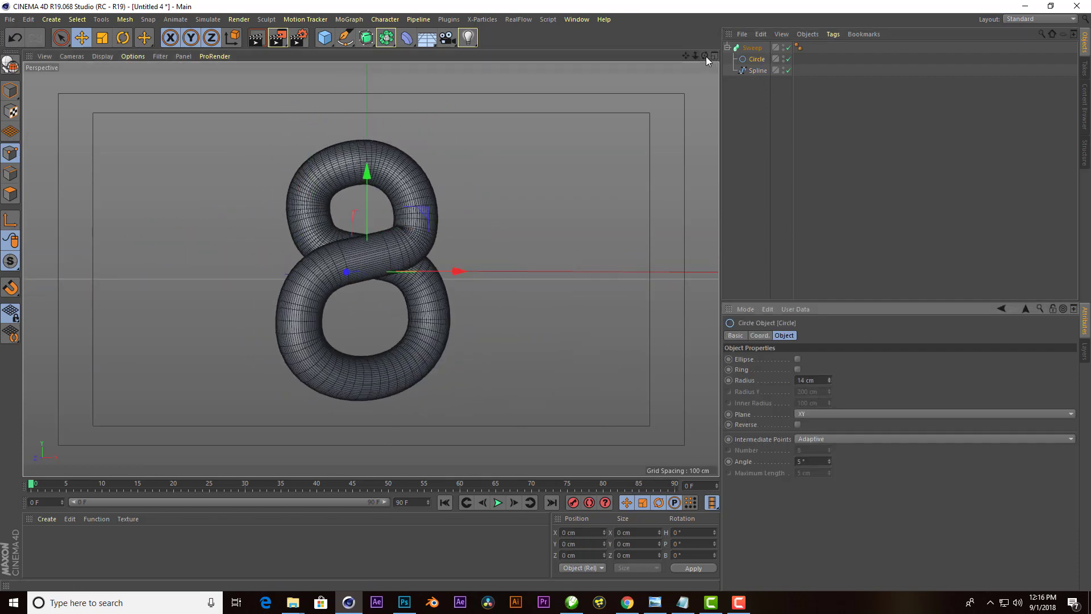
- Push one spline point of the 8 back in depth, viewed from the side
{"action": "left_click_drag", "start_coordinate": [708, 55], "coordinate": [783, 51]}
{"action": "left_click", "coordinate": [788, 47]}
{"action": "left_click", "coordinate": [757, 71]}
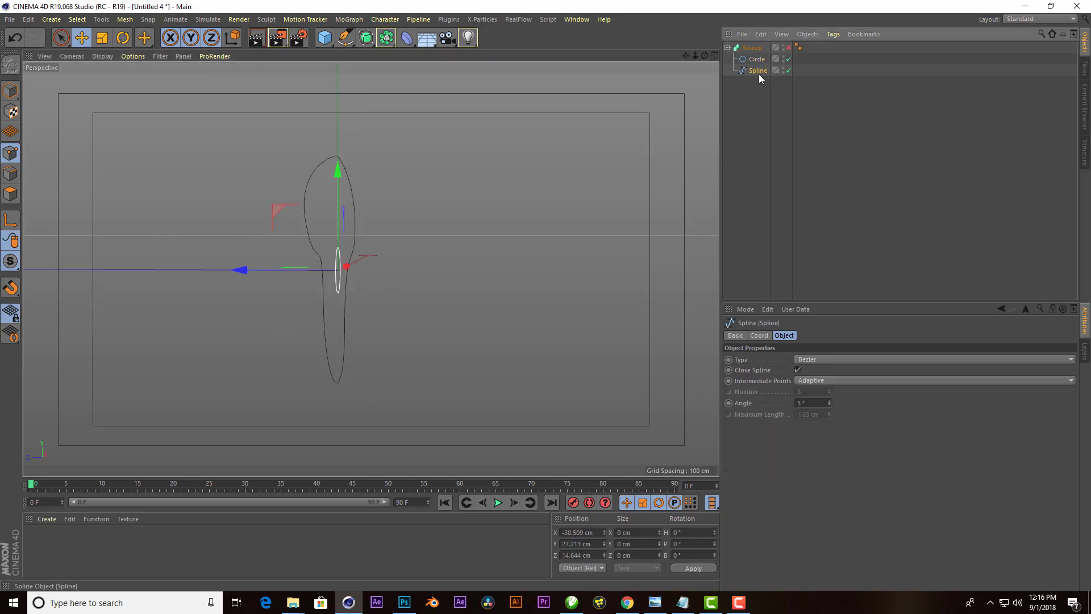
{"action": "left_click_drag", "start_coordinate": [640, 56], "coordinate": [370, 279], "text": "alt"}
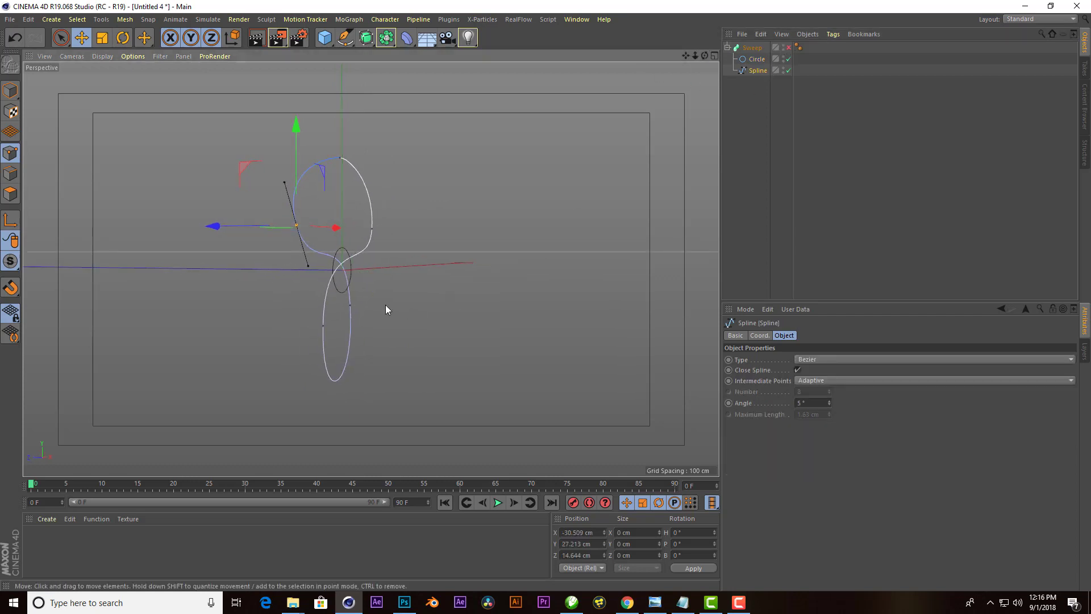
{"action": "left_click", "coordinate": [350, 310]}
{"action": "left_click_drag", "start_coordinate": [272, 268], "coordinate": [230, 269]}
{"action": "left_click", "coordinate": [788, 48]}
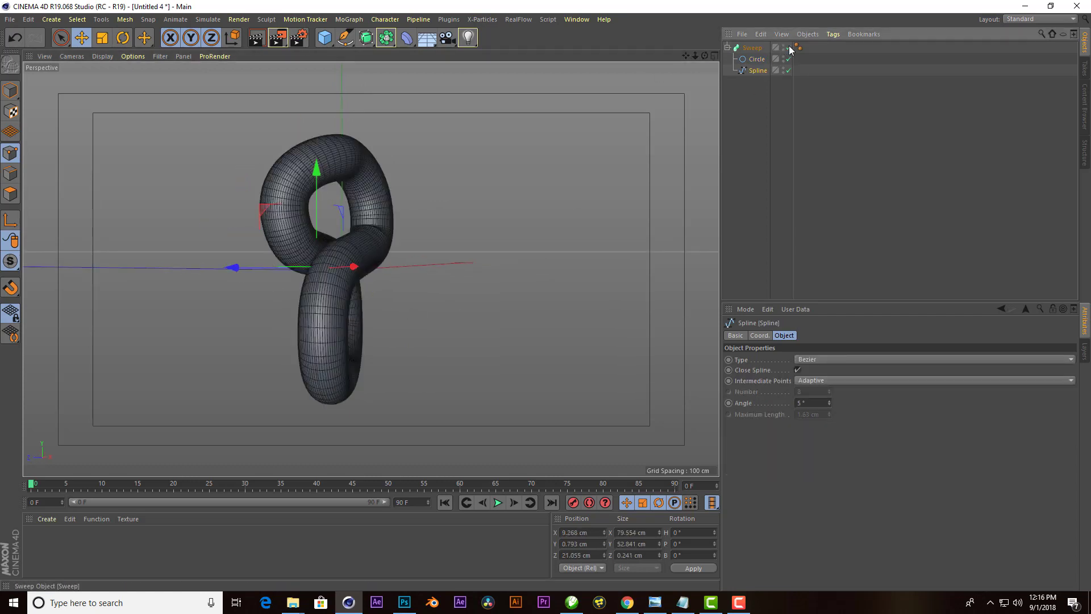
{"action": "mouse_move", "coordinate": [707, 56]}
{"action": "left_mouse_down"}
{"action": "mouse_move", "coordinate": [550, 270]}
{"action": "mouse_move", "coordinate": [365, 183]}
{"action": "left_mouse_up"}
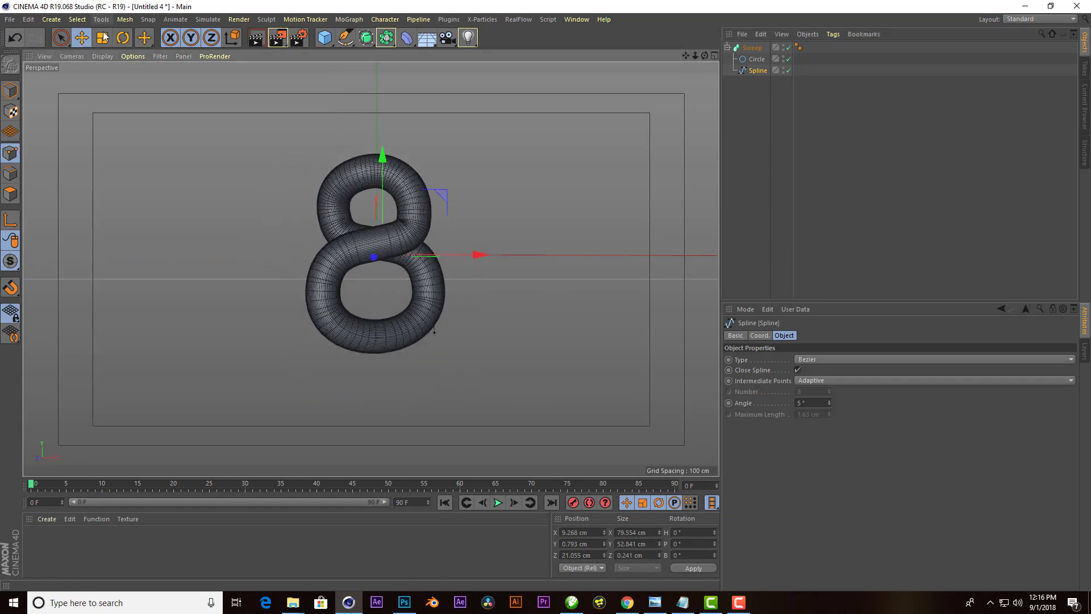
- Add a Trypogen object from Plugins and place the Sweep inside it
{"action": "left_click", "coordinate": [11, 90]}
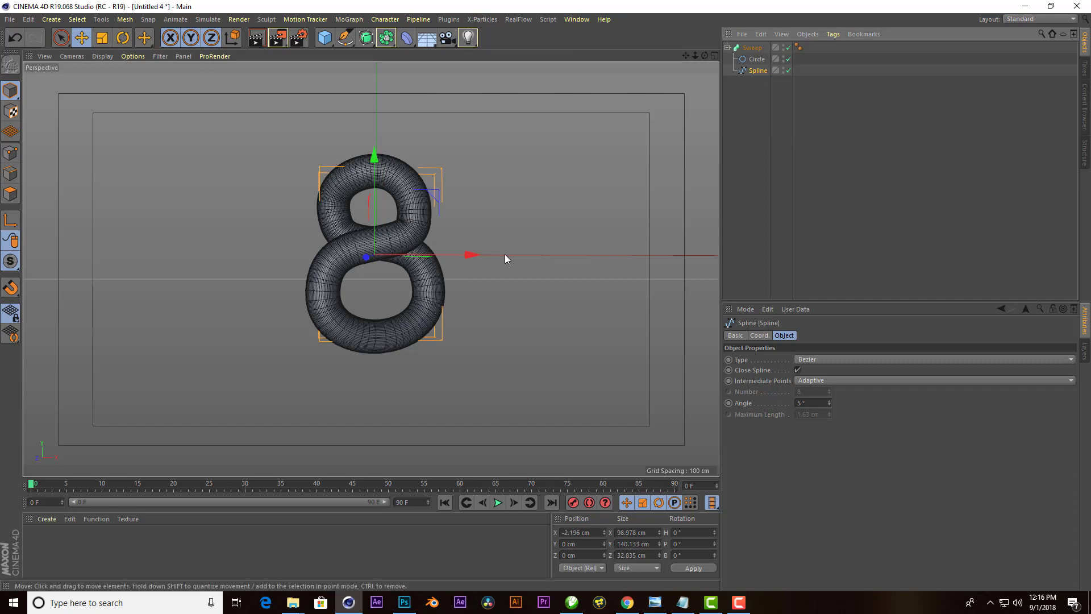
{"action": "scroll", "coordinate": [496, 213], "scroll_direction": "up", "scroll_amount": 1}
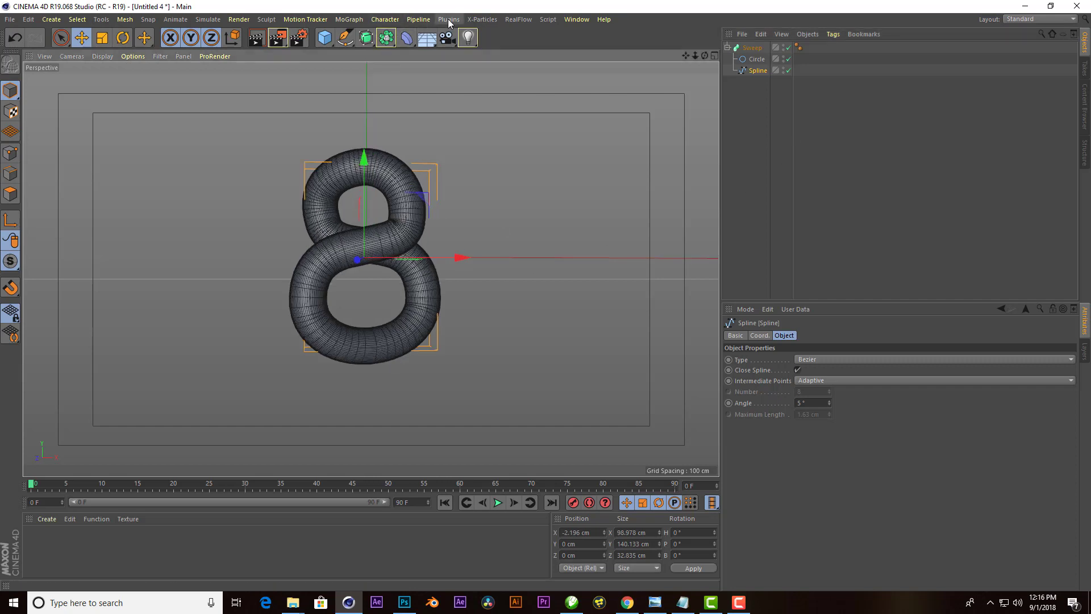
{"action": "left_click", "coordinate": [449, 21]}
{"action": "left_click", "coordinate": [473, 222]}
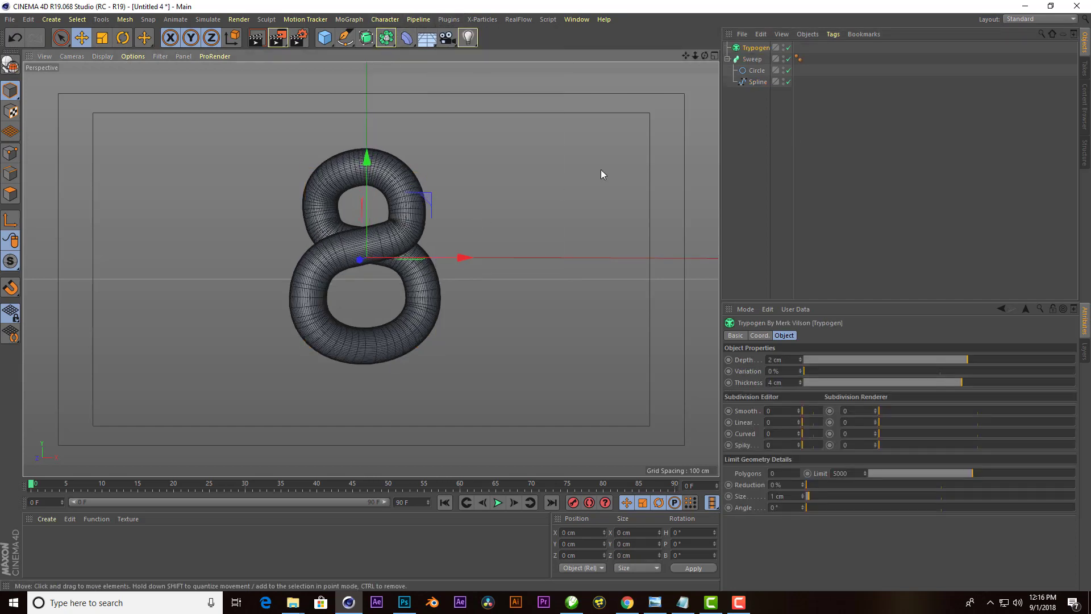
{"action": "left_click", "coordinate": [728, 59]}
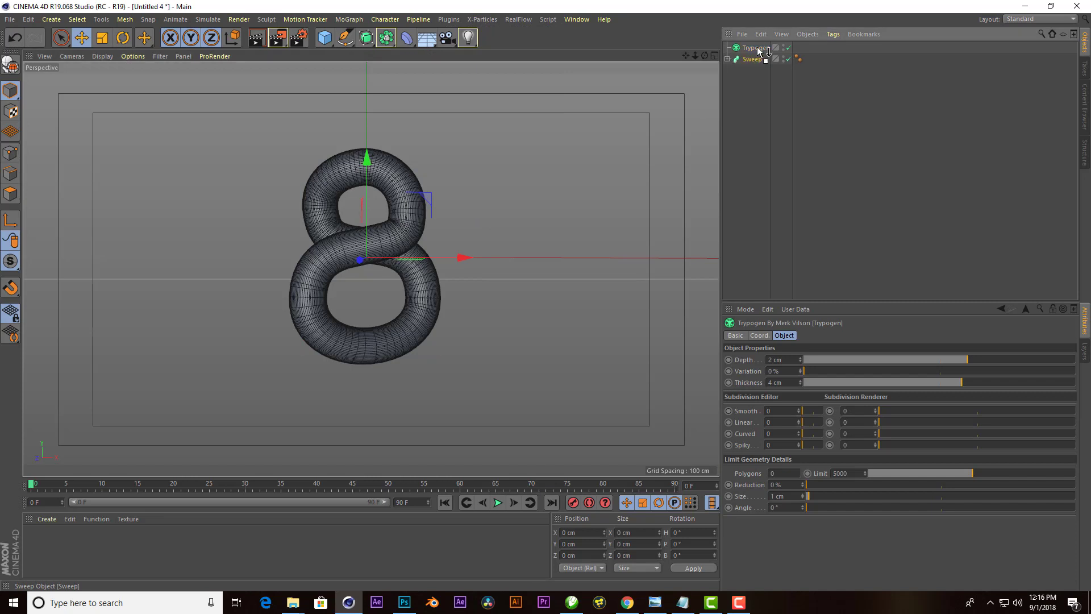
{"action": "left_click_drag", "start_coordinate": [759, 52], "coordinate": [758, 52]}
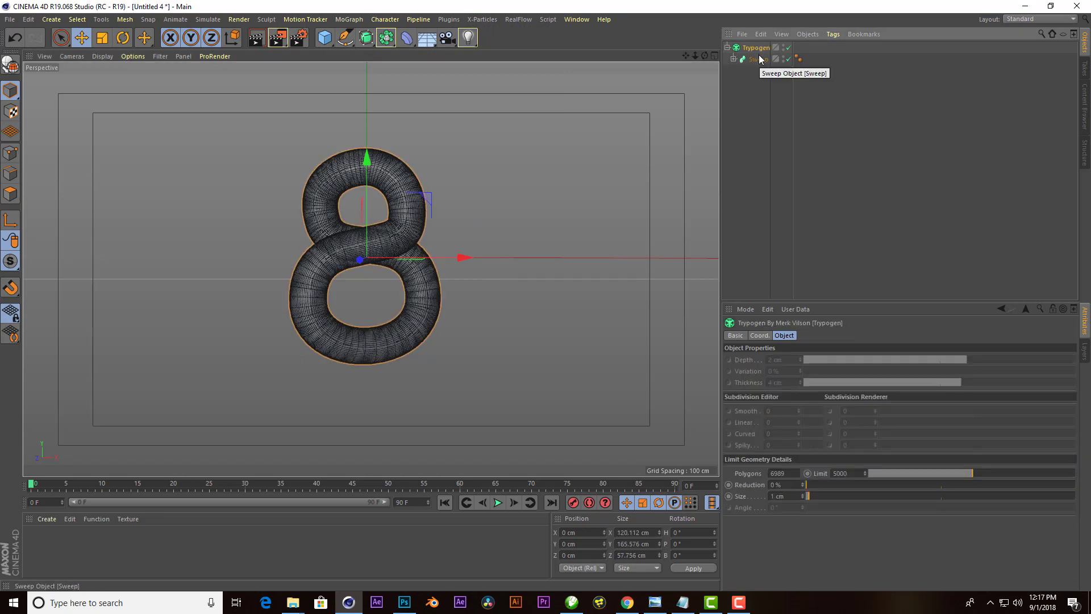
- Set the Spline's intermediate points to Uniform with Number 8, keeping type Bezier
{"action": "left_click", "coordinate": [734, 59]}
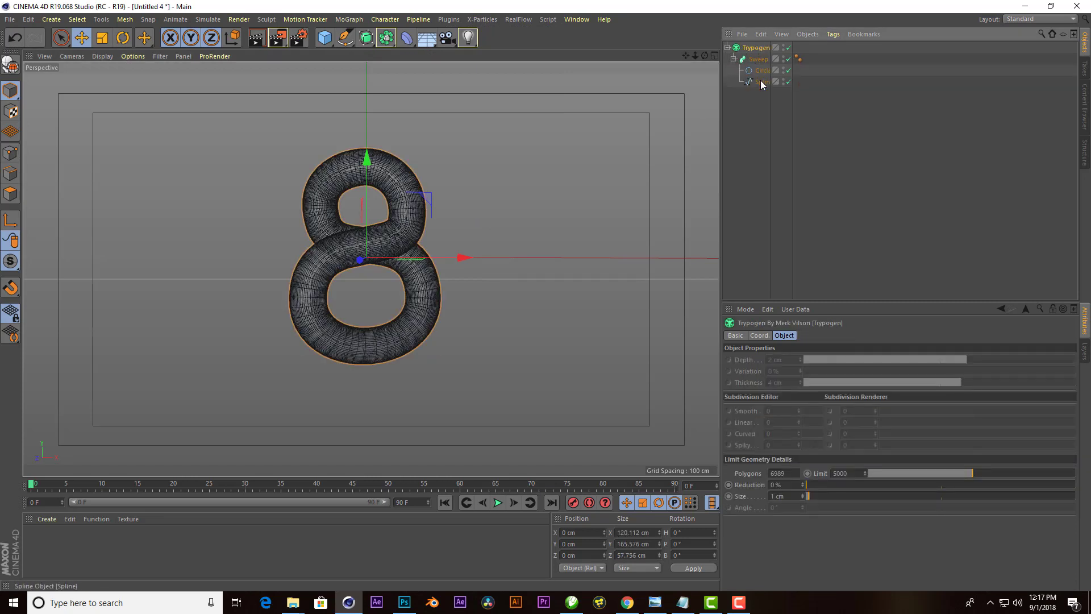
{"action": "left_click", "coordinate": [760, 83]}
{"action": "left_click", "coordinate": [823, 359]}
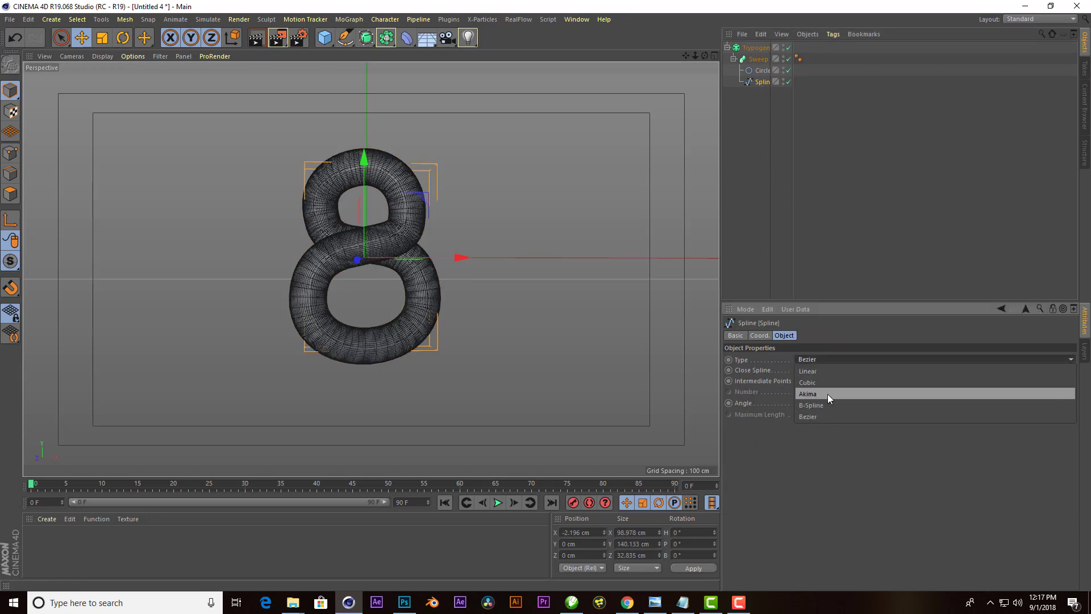
{"action": "left_click", "coordinate": [797, 370]}
{"action": "left_click", "coordinate": [822, 380]}
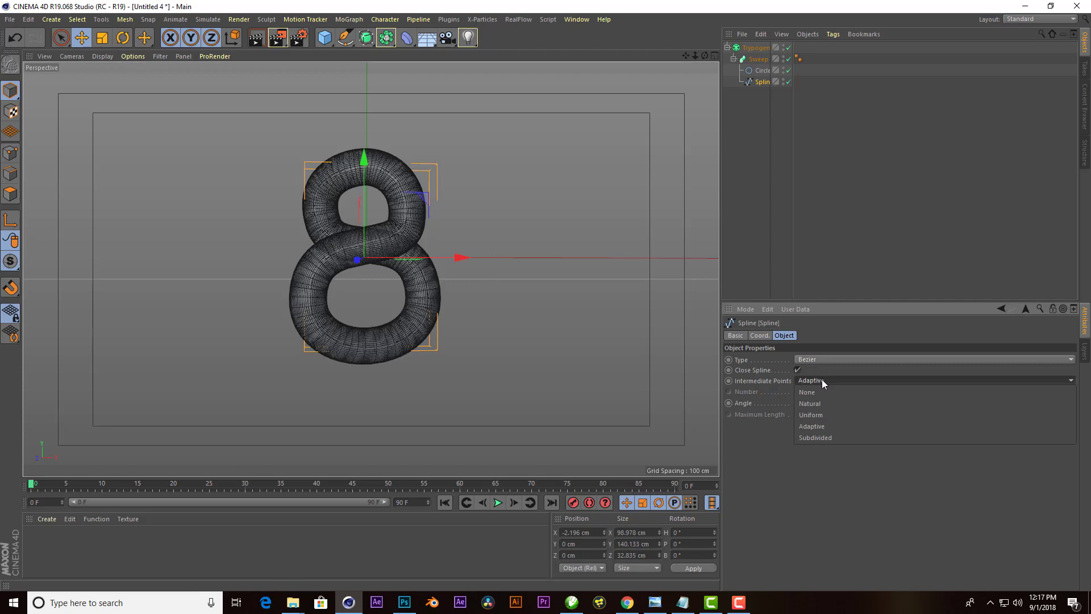
{"action": "left_click", "coordinate": [823, 415]}
- Switch the viewport to Gouraud smooth shading and orbit around the 8
{"action": "scroll", "coordinate": [404, 292], "scroll_direction": "up", "scroll_amount": 3}
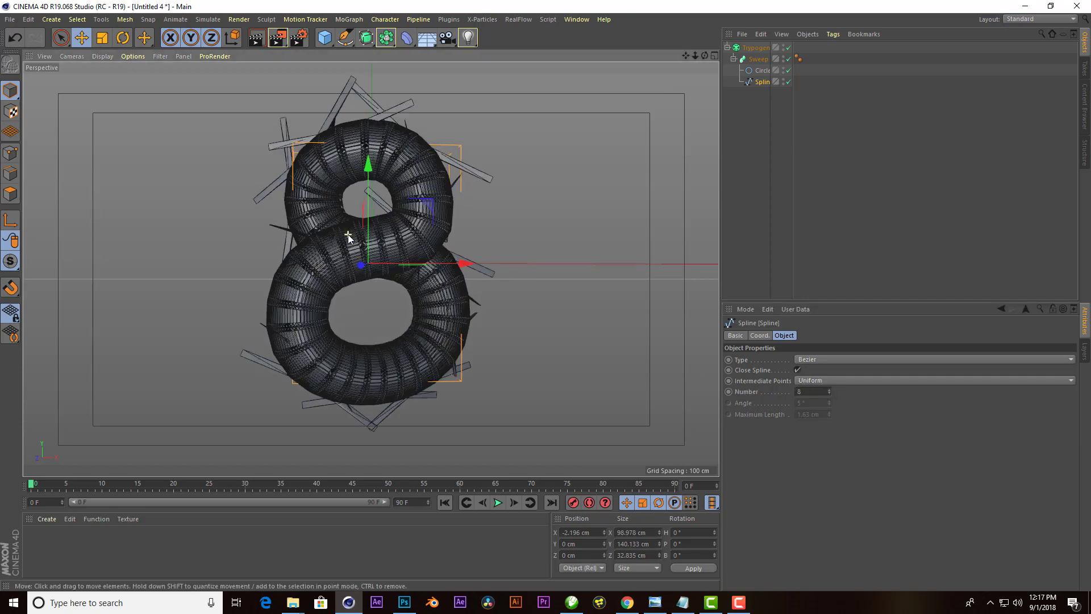
{"action": "scroll", "coordinate": [341, 227], "scroll_direction": "up", "scroll_amount": 3}
{"action": "scroll", "coordinate": [227, 170], "scroll_direction": "up", "scroll_amount": 3}
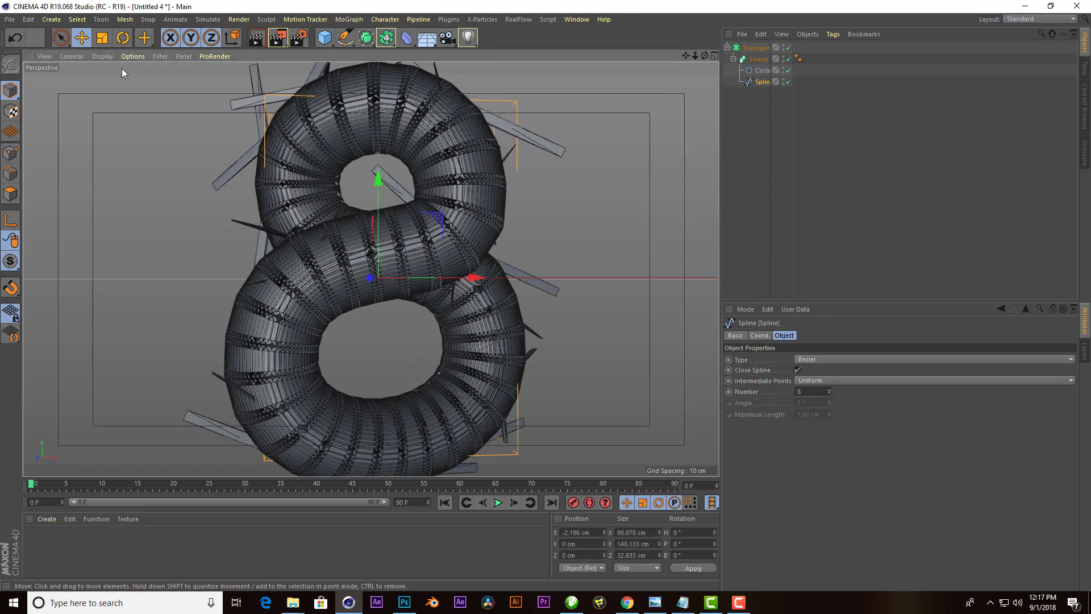
{"action": "left_click", "coordinate": [103, 57]}
{"action": "left_click", "coordinate": [121, 73]}
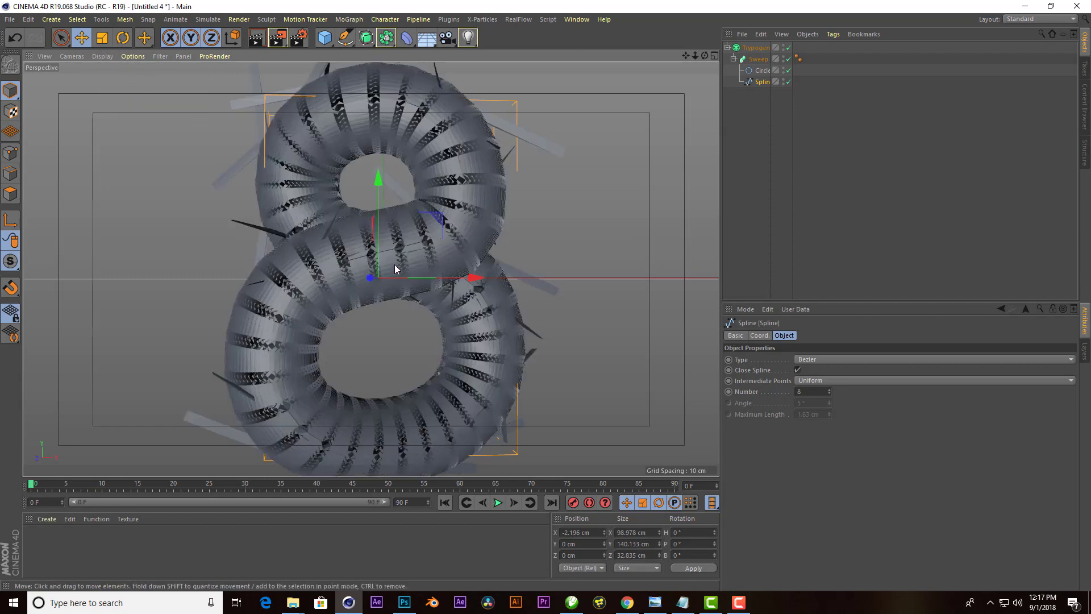
{"action": "scroll", "coordinate": [395, 265], "scroll_direction": "up", "scroll_amount": 1}
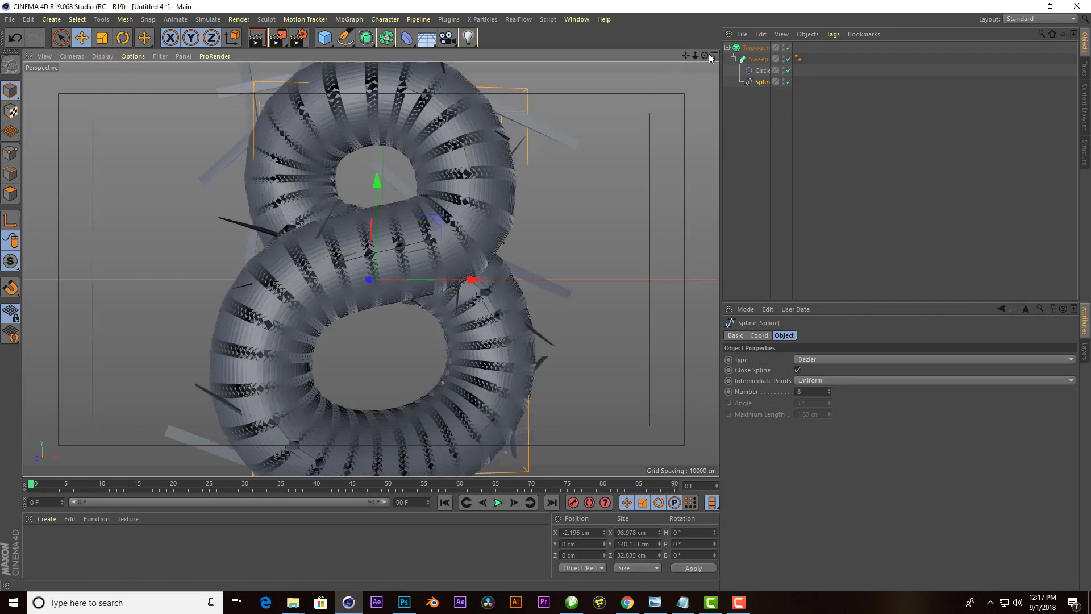
{"action": "left_click_drag", "start_coordinate": [708, 53], "coordinate": [739, 55]}
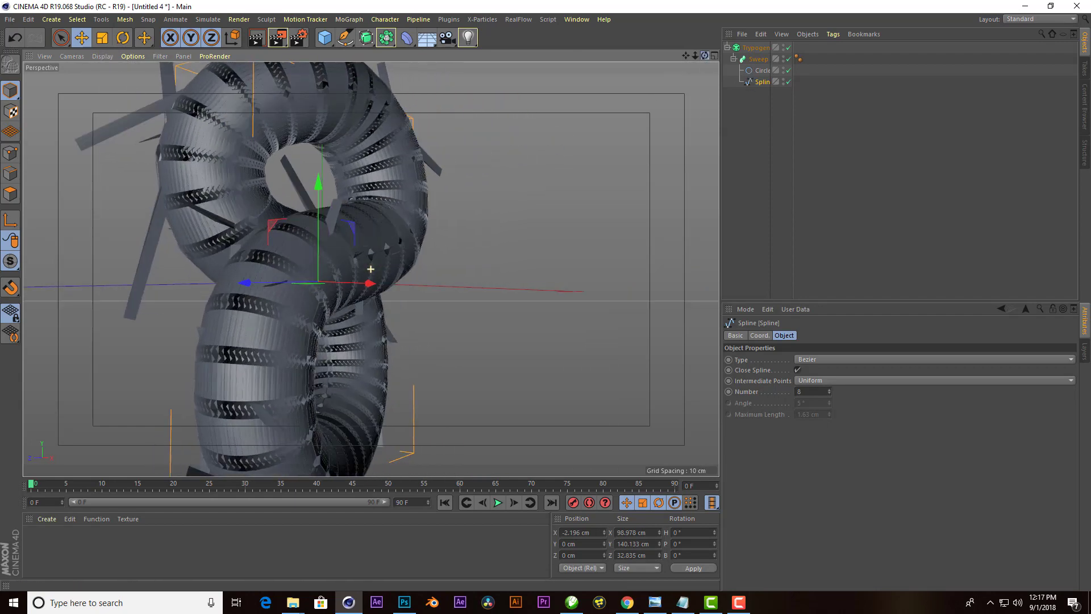
- Raise Trypogen reduction, lower depth to 0.8 cm, then add a Subdivision Surface
{"action": "left_click", "coordinate": [755, 50]}
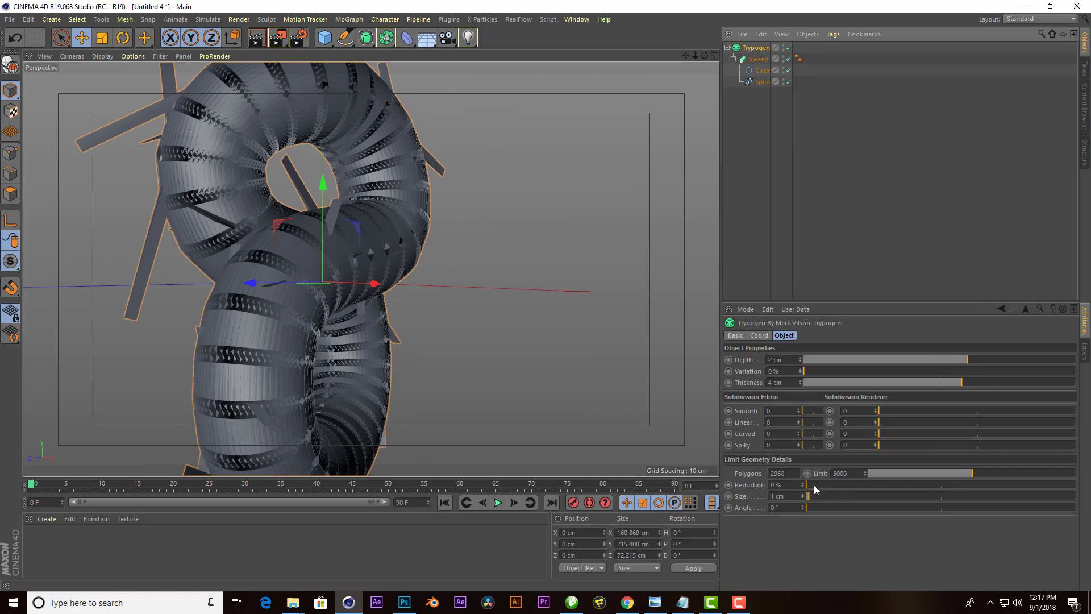
{"action": "mouse_move", "coordinate": [813, 485]}
{"action": "left_mouse_down"}
{"action": "mouse_move", "coordinate": [828, 482]}
{"action": "mouse_move", "coordinate": [819, 498]}
{"action": "left_mouse_up"}
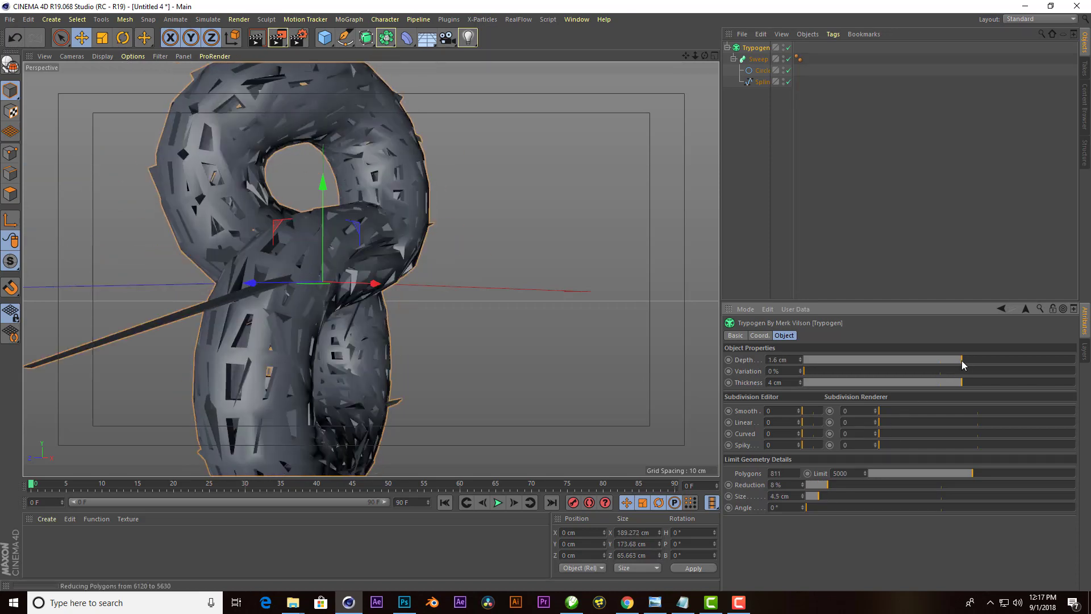
{"action": "left_click_drag", "start_coordinate": [962, 361], "coordinate": [952, 362]}
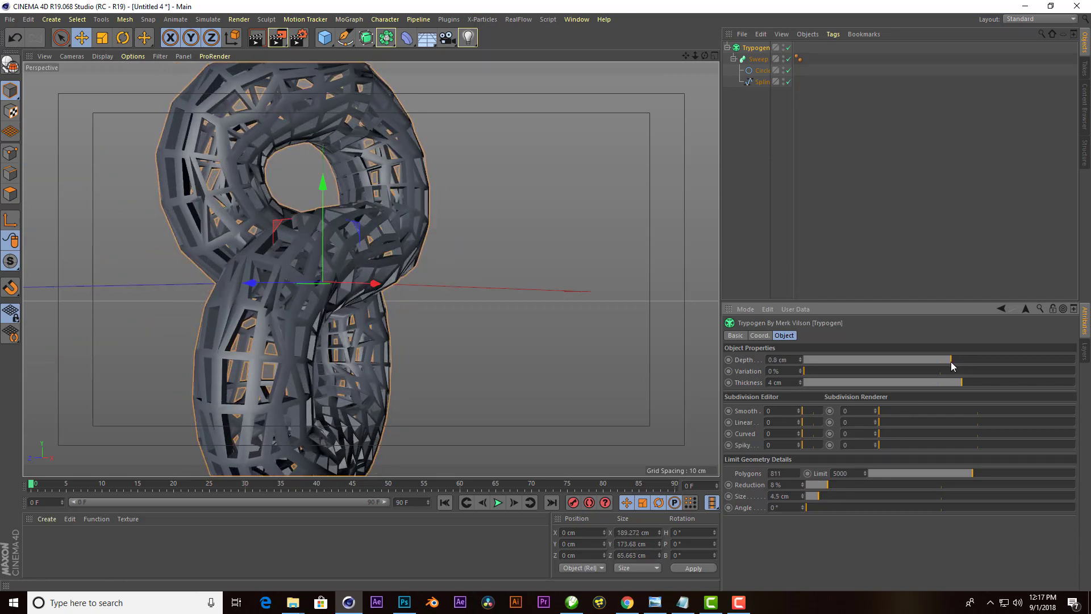
{"action": "scroll", "coordinate": [322, 299], "scroll_direction": "down", "scroll_amount": 5}
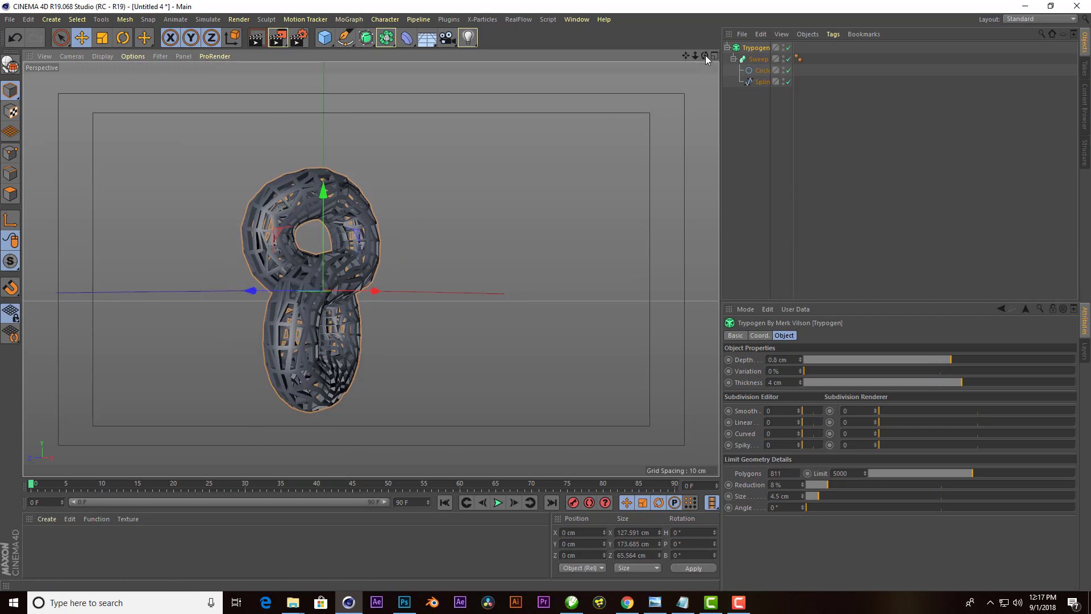
{"action": "left_click_drag", "start_coordinate": [704, 55], "coordinate": [727, 63]}
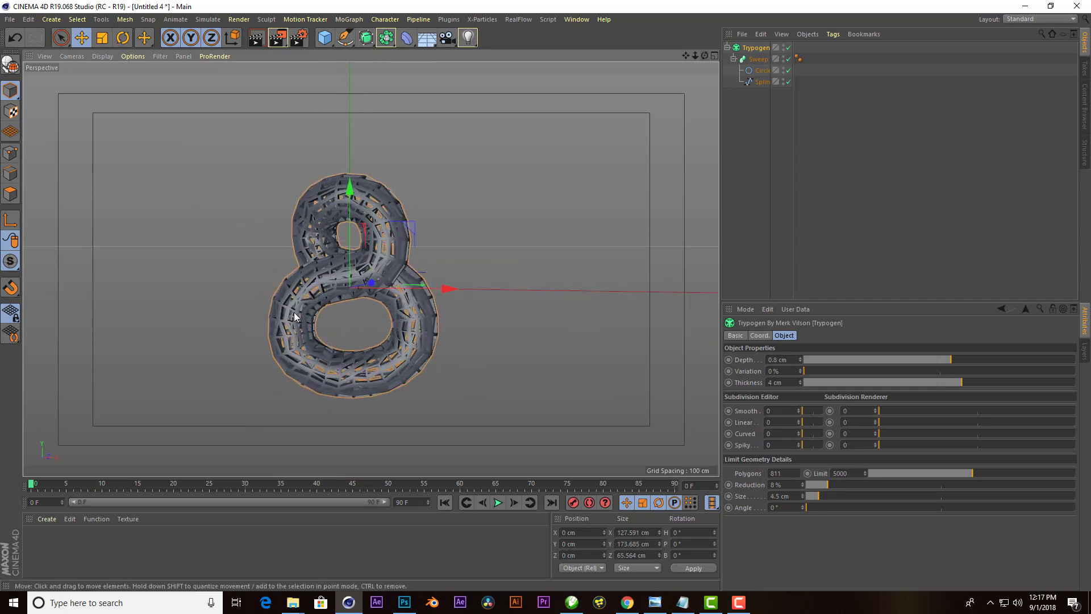
{"action": "left_click", "coordinate": [366, 38]}
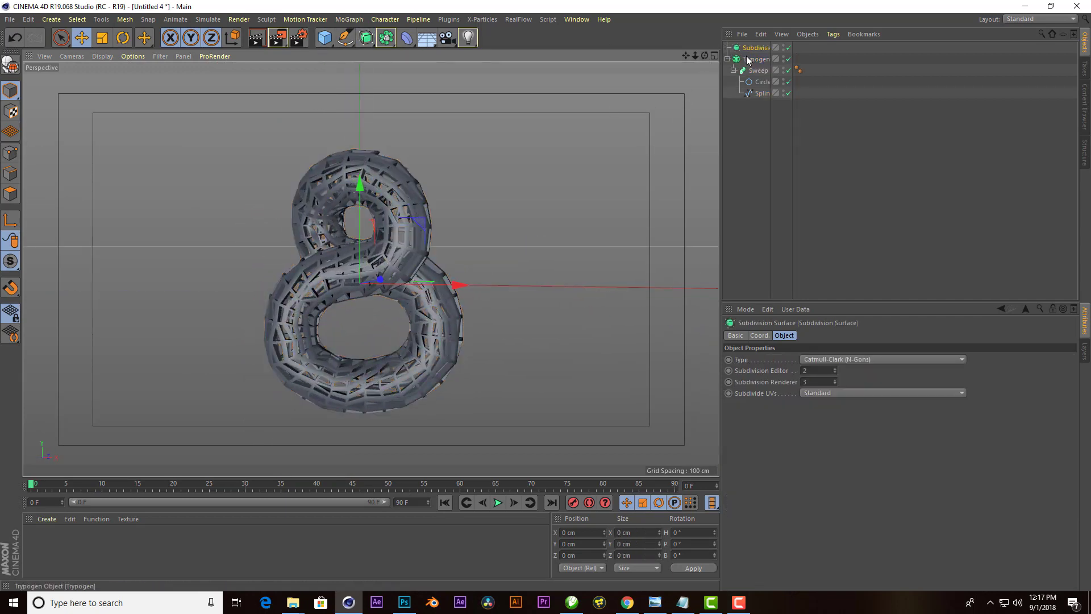
- Nest the Trypogen under the Subdivision Surface, with 5.5 cm cells and 0.1 cm depth
{"action": "mouse_move", "coordinate": [748, 59]}
{"action": "left_mouse_down"}
{"action": "mouse_move", "coordinate": [757, 49]}
{"action": "mouse_move", "coordinate": [671, 69]}
{"action": "mouse_move", "coordinate": [701, 88]}
{"action": "left_mouse_up"}
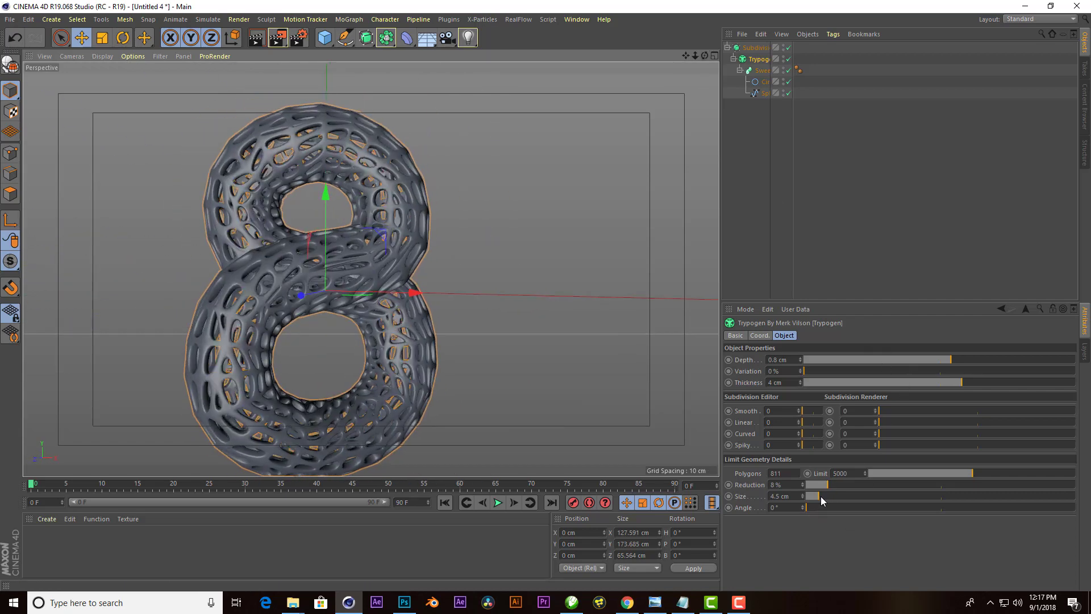
{"action": "left_click_drag", "start_coordinate": [821, 496], "coordinate": [830, 482]}
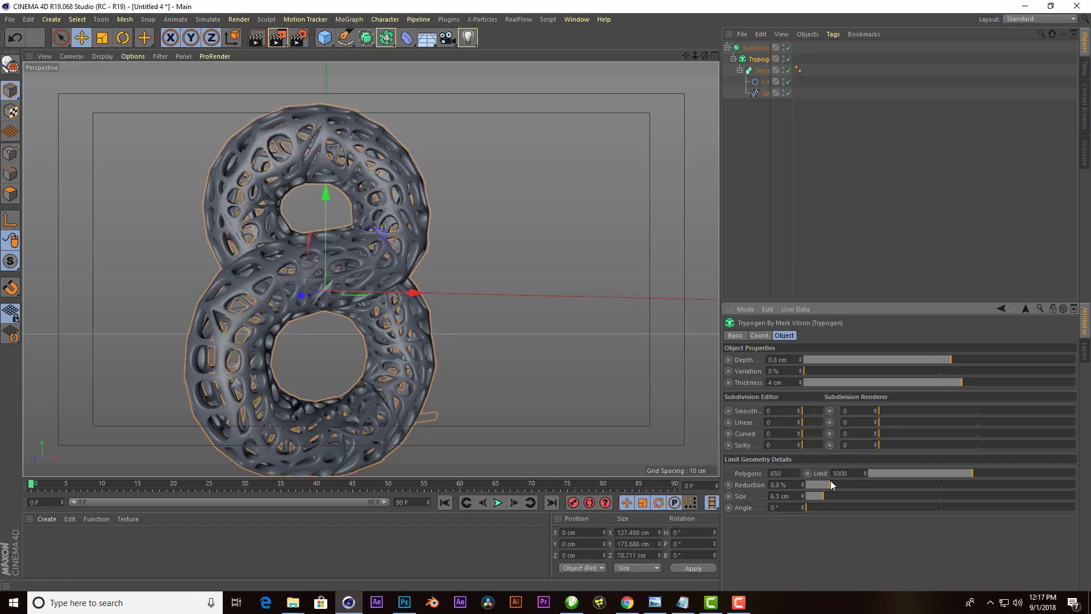
{"action": "left_click_drag", "start_coordinate": [950, 360], "coordinate": [940, 361]}
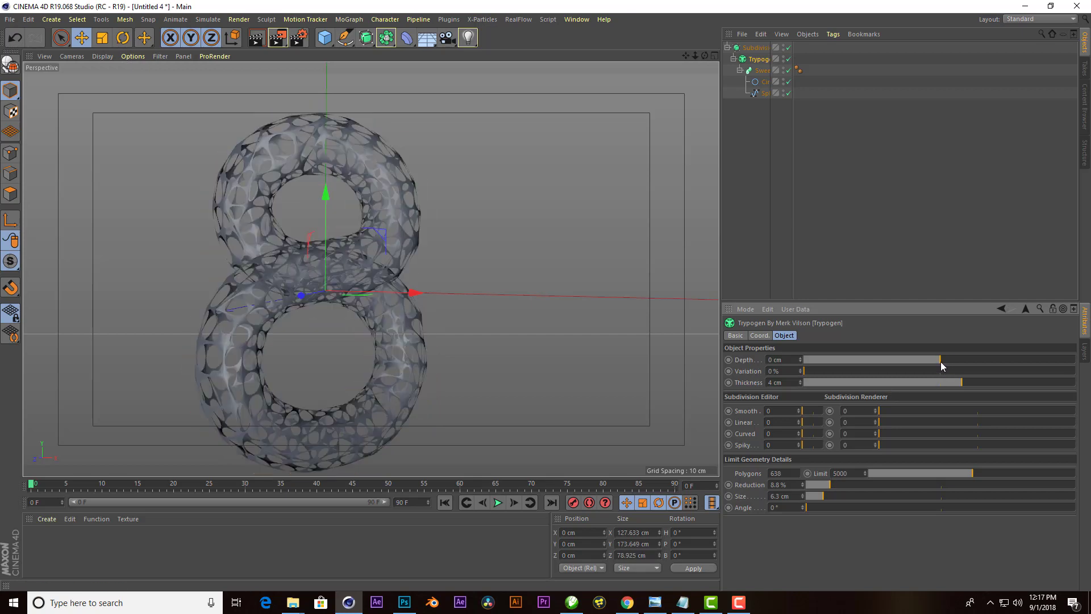
{"action": "left_click_drag", "start_coordinate": [940, 364], "coordinate": [943, 364]}
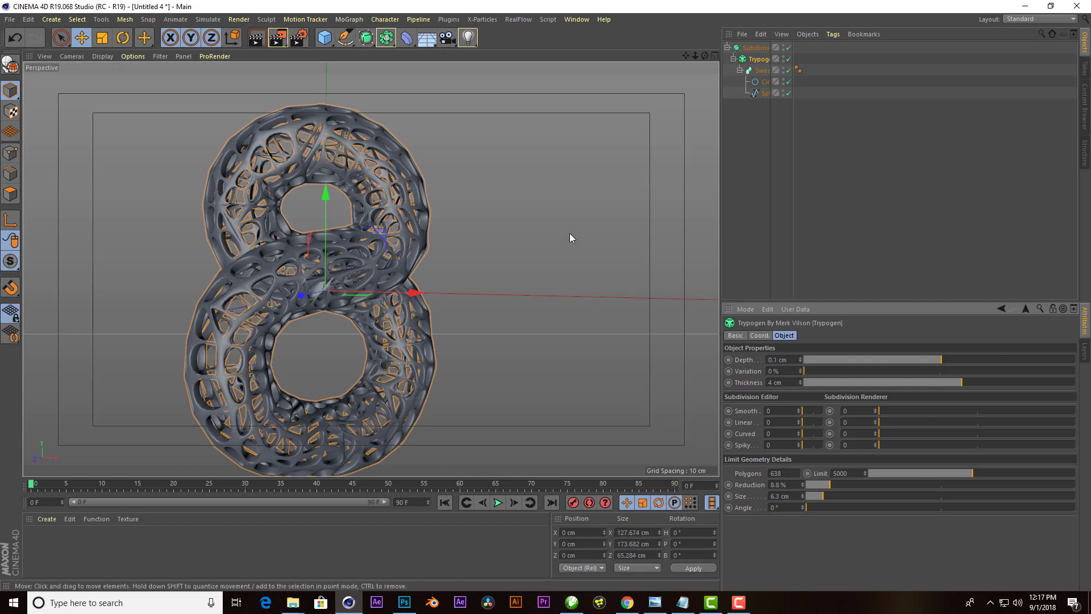
- Inspect the lattice up close from the front, then set the cell size to 3 cm
{"action": "mouse_move", "coordinate": [573, 236]}
{"action": "left_mouse_down", "text": "alt"}
{"action": "mouse_move", "coordinate": [433, 243]}
{"action": "mouse_move", "coordinate": [382, 265]}
{"action": "left_mouse_up", "text": "alt"}
{"action": "right_click_drag", "start_coordinate": [382, 266], "coordinate": [713, 44], "text": "alt"}
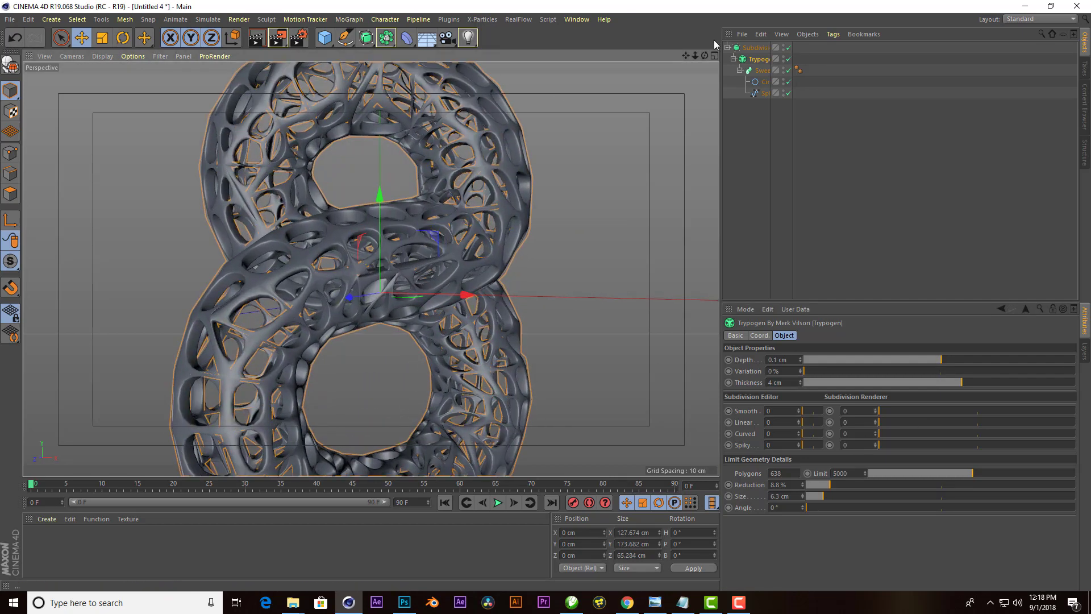
{"action": "left_click_drag", "start_coordinate": [705, 56], "coordinate": [654, 80]}
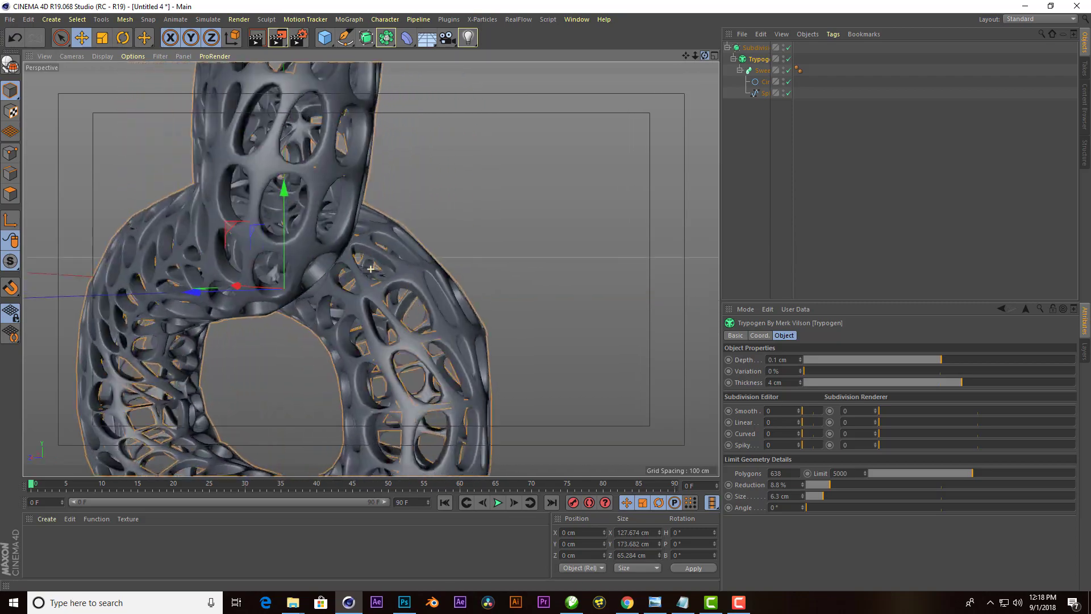
{"action": "left_click_drag", "start_coordinate": [705, 56], "coordinate": [705, 55]}
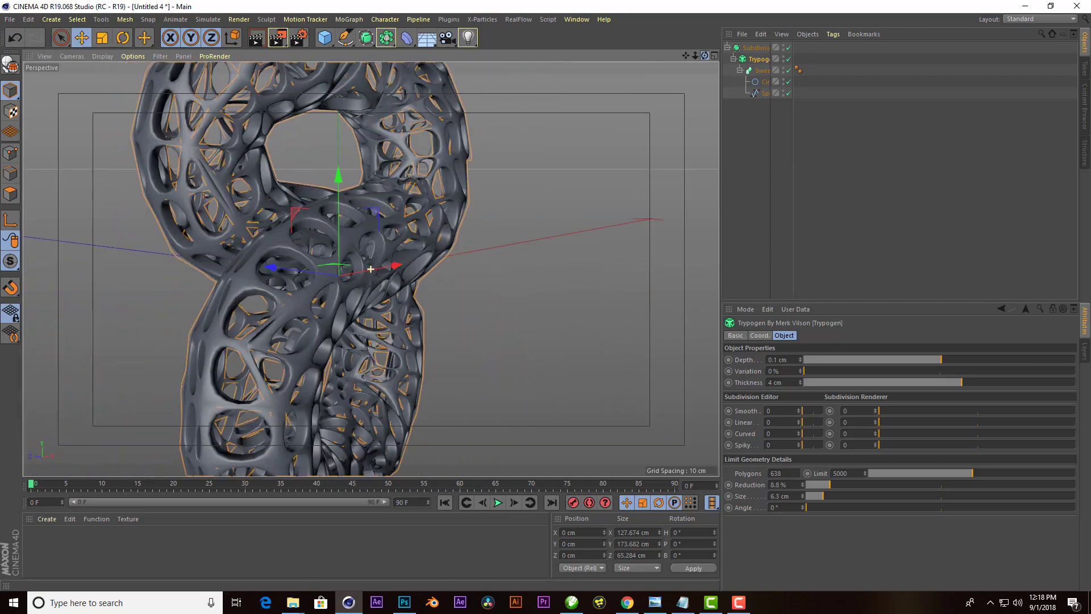
{"action": "left_click", "coordinate": [793, 498]}
{"action": "type", "text": "3"}
- Set the 8's lattice cell size to 3.1 cm
{"action": "key", "text": "Return"}
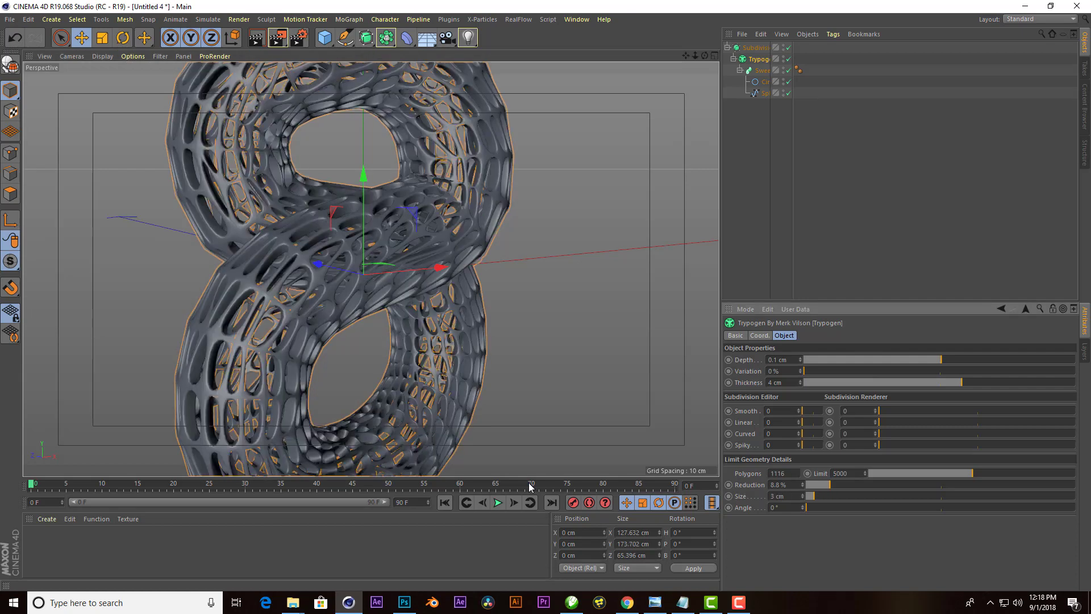
{"action": "left_click_drag", "start_coordinate": [376, 318], "coordinate": [324, 276], "text": "alt"}
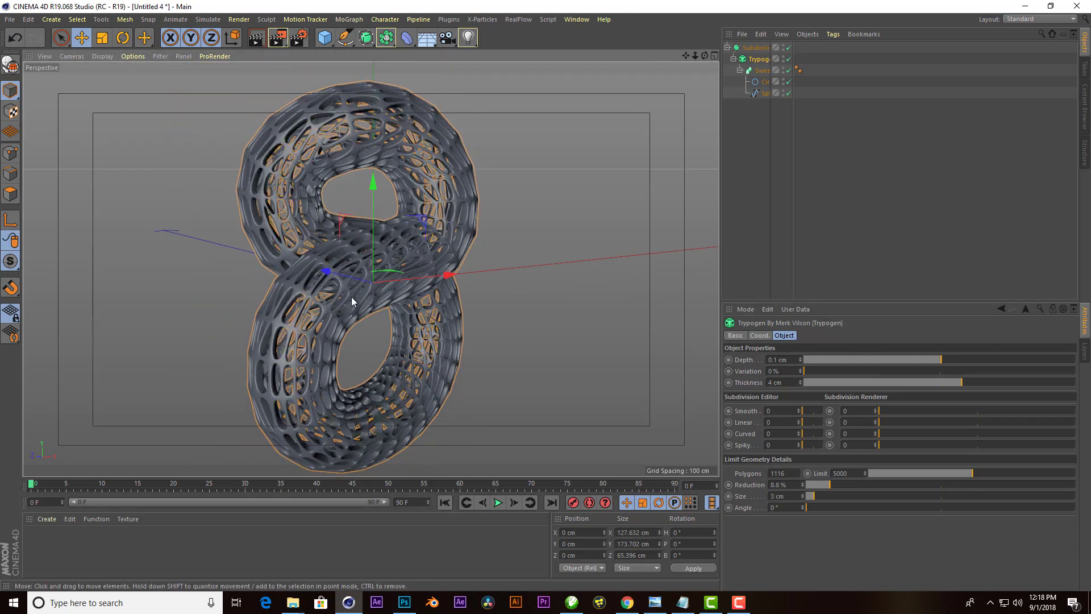
{"action": "left_click", "coordinate": [803, 495]}
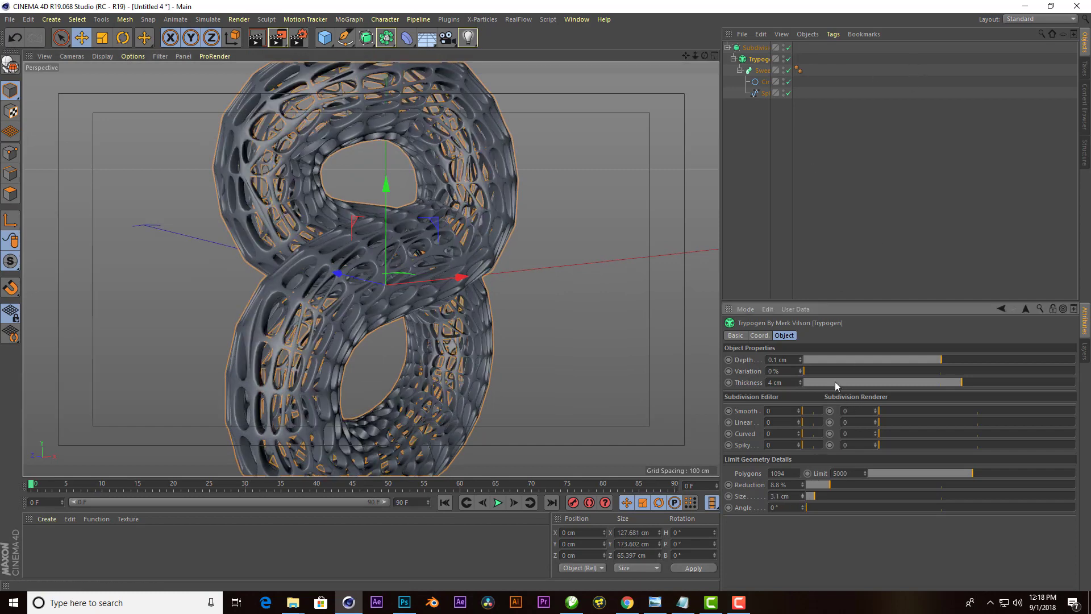
- Set lattice depth to 0.5 cm and thin the strands to 0.9 cm thickness
{"action": "left_click", "coordinate": [787, 361]}
{"action": "type", "text": "0.05"}
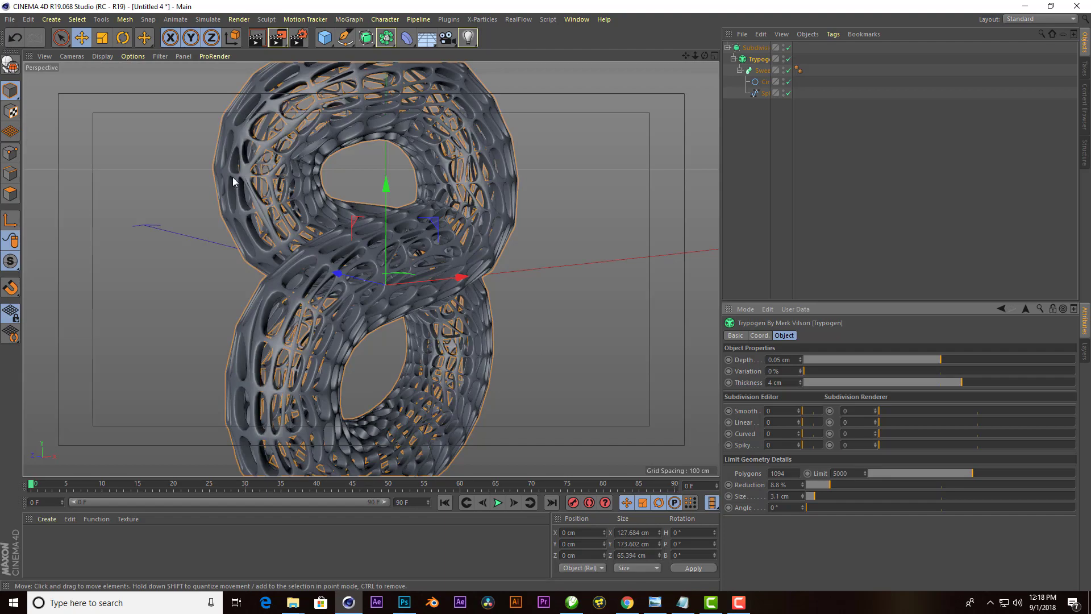
{"action": "right_click_drag", "start_coordinate": [392, 247], "coordinate": [614, 247], "text": "alt"}
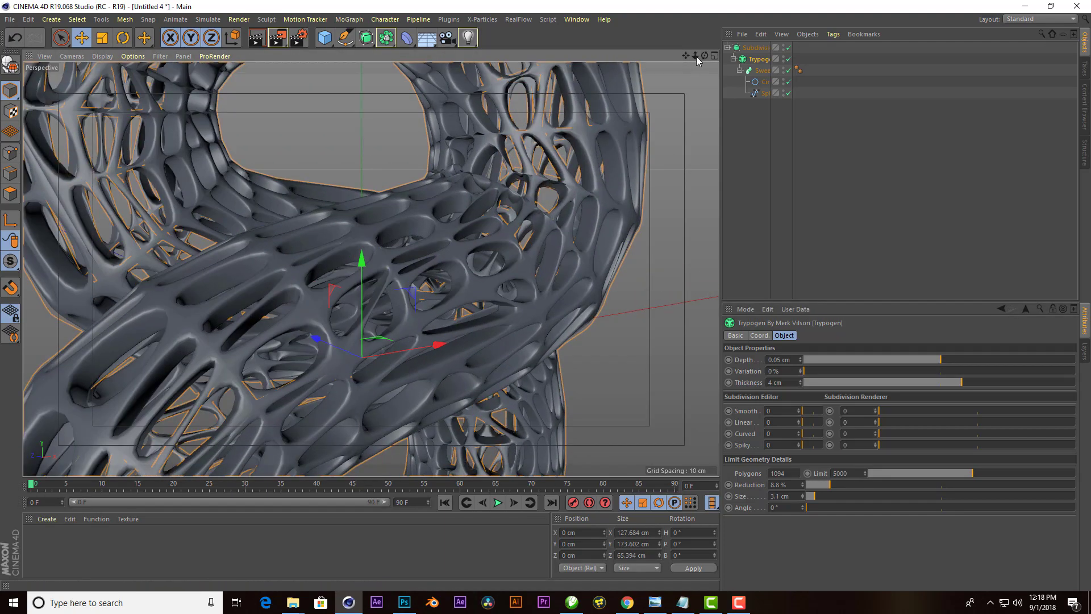
{"action": "left_click_drag", "start_coordinate": [704, 56], "coordinate": [653, 57]}
{"action": "left_click_drag", "start_coordinate": [371, 269], "coordinate": [370, 268]}
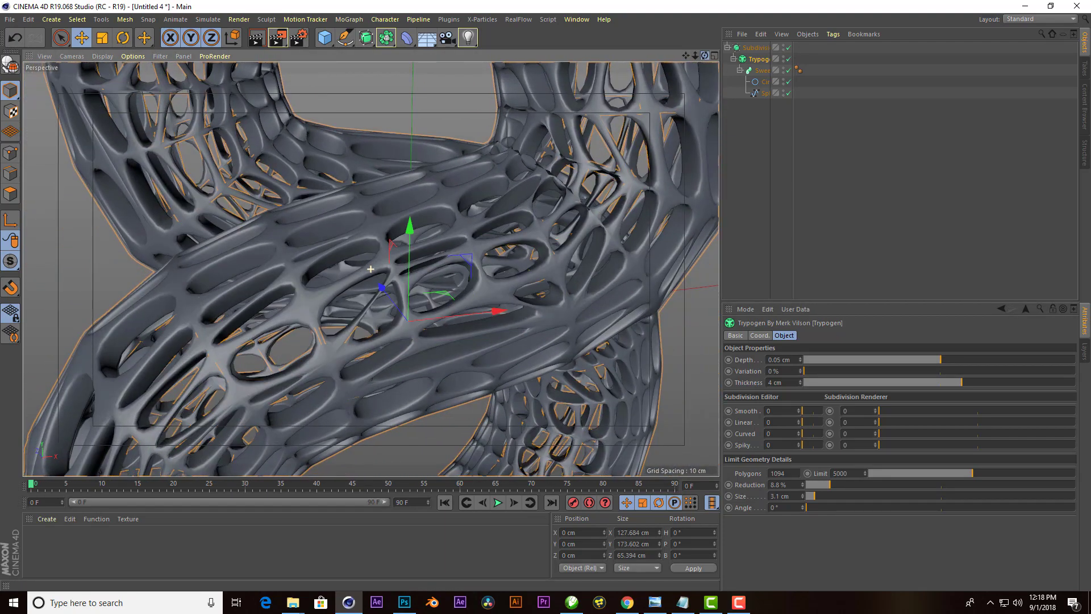
{"action": "left_click", "coordinate": [940, 360]}
{"action": "left_click_drag", "start_coordinate": [952, 382], "coordinate": [948, 360]}
{"action": "left_click", "coordinate": [946, 359]}
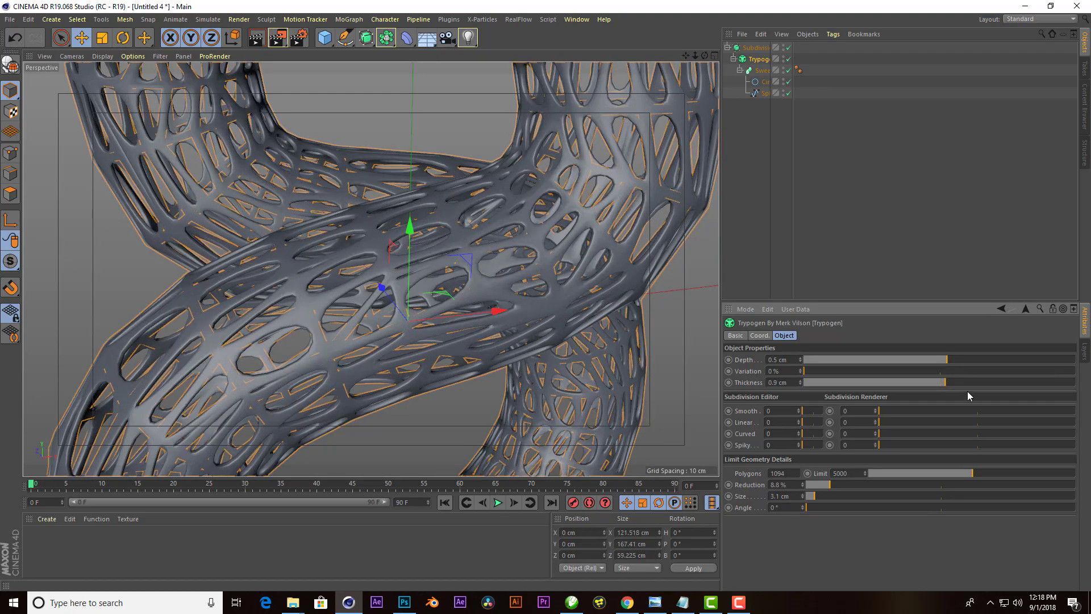
{"action": "scroll", "coordinate": [257, 261], "scroll_direction": "down", "scroll_amount": 5}
{"action": "scroll", "coordinate": [258, 261], "scroll_direction": "down", "scroll_amount": 2}
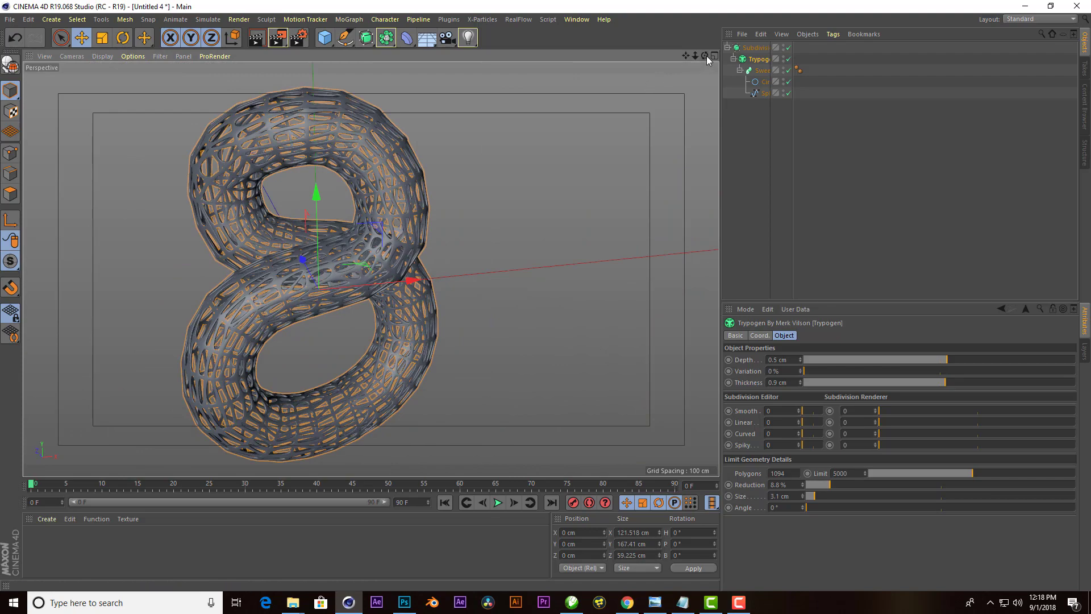
- Raise the lattice reduction to 9.5% for a coarser 4.9 cm cell size
{"action": "left_click_drag", "start_coordinate": [705, 55], "coordinate": [177, 312]}
{"action": "scroll", "coordinate": [178, 312], "scroll_direction": "up", "scroll_amount": 3}
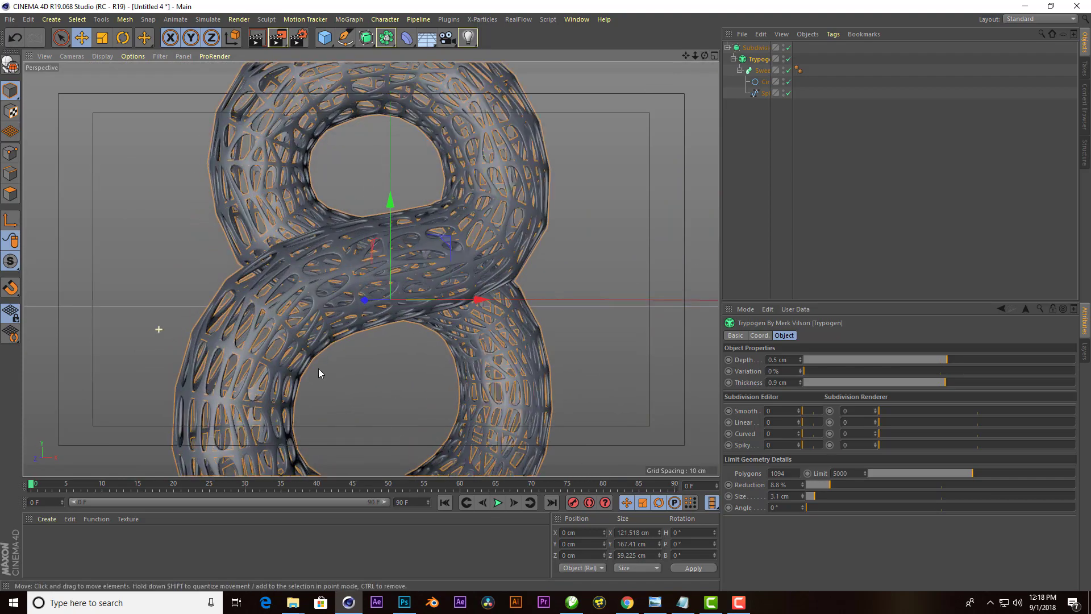
{"action": "left_click_drag", "start_coordinate": [829, 484], "coordinate": [819, 499]}
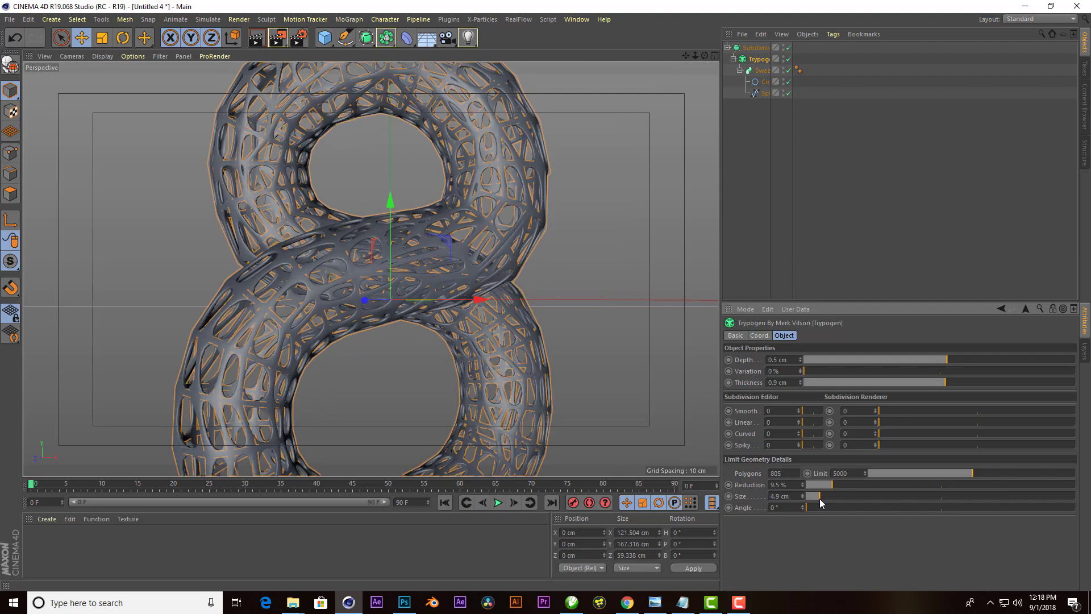
{"action": "scroll", "coordinate": [323, 264], "scroll_direction": "down", "scroll_amount": 3}
{"action": "scroll", "coordinate": [419, 225], "scroll_direction": "down", "scroll_amount": 4}
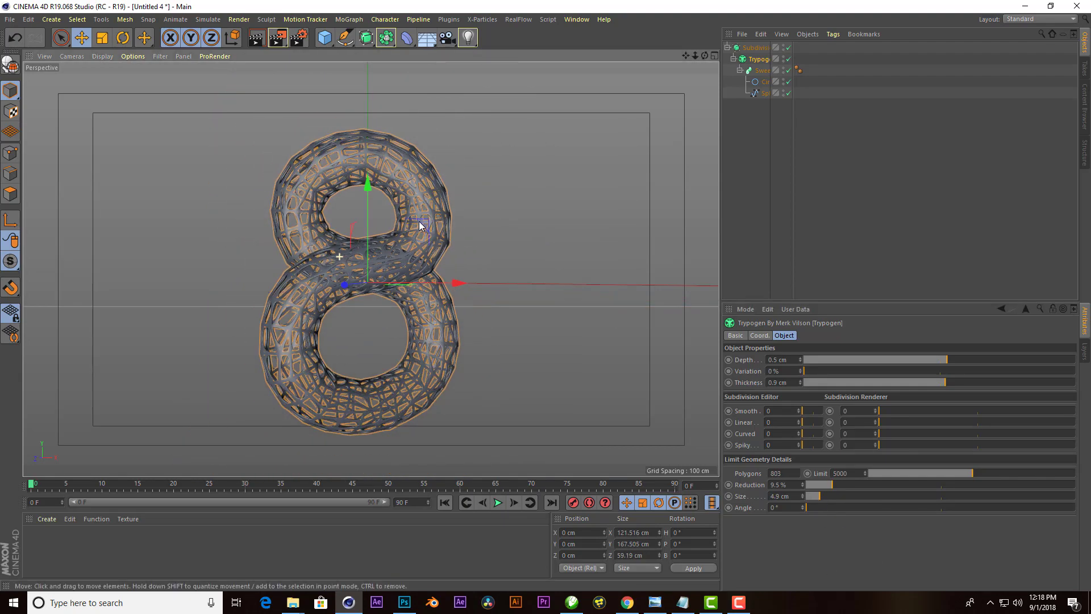
- Render a preview of the porous 8 from a slightly angled front view
{"action": "left_click_drag", "start_coordinate": [704, 55], "coordinate": [670, 91]}
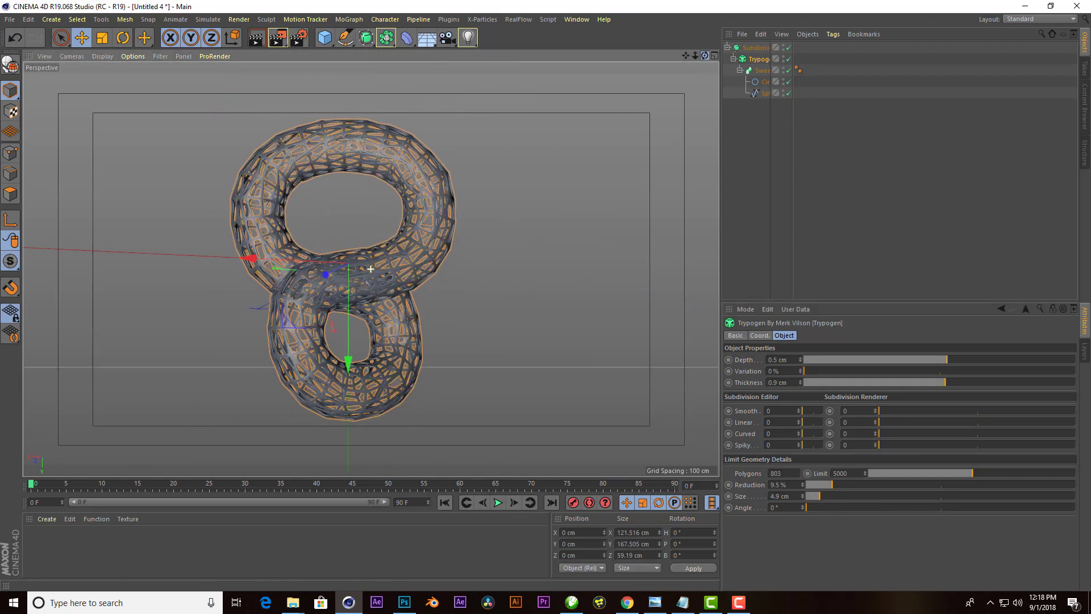
{"action": "left_click_drag", "start_coordinate": [371, 269], "coordinate": [370, 269], "text": "alt"}
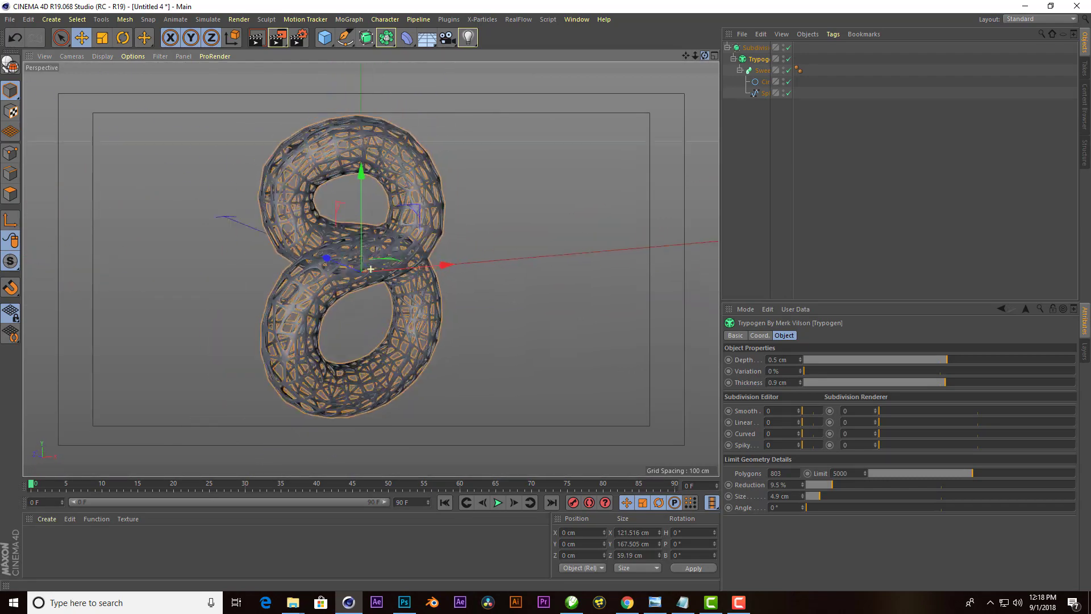
{"action": "left_click_drag", "start_coordinate": [704, 55], "coordinate": [703, 59]}
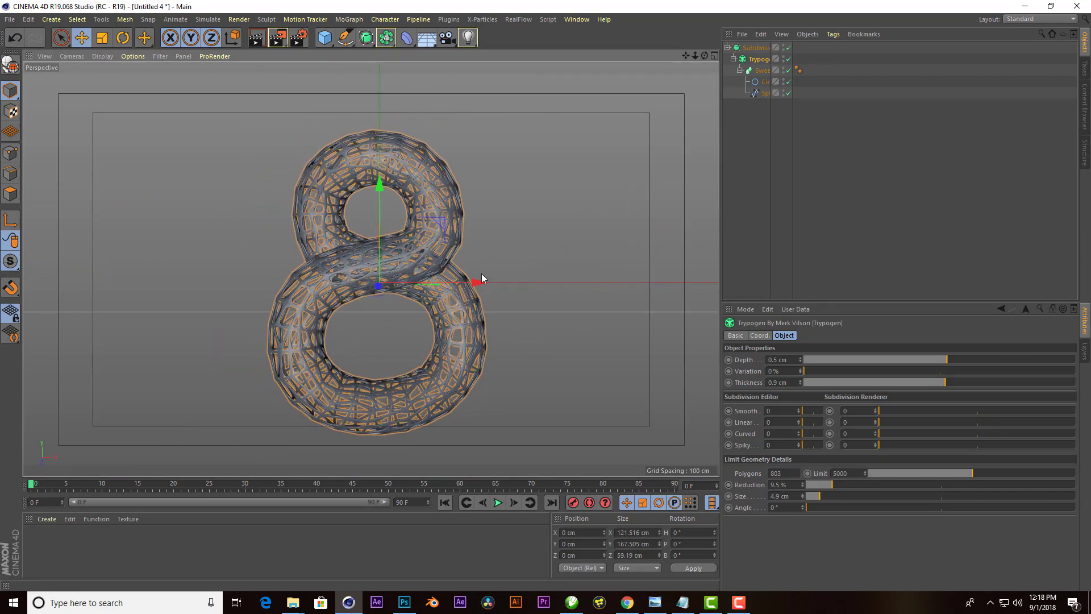
{"action": "left_click", "coordinate": [255, 41]}
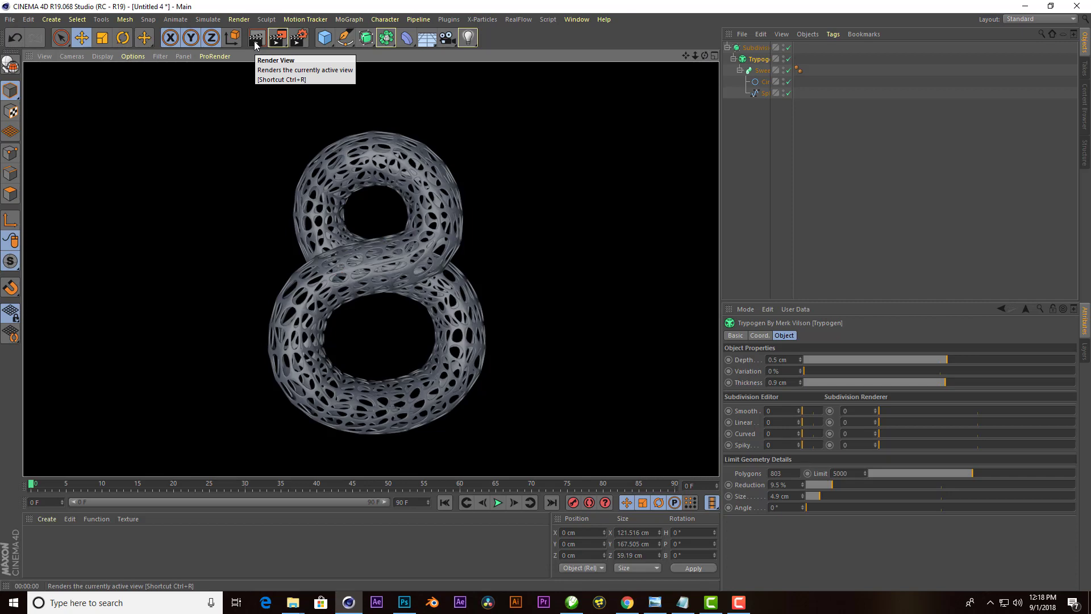
{"action": "scroll", "coordinate": [357, 224], "scroll_direction": "up", "scroll_amount": 2}
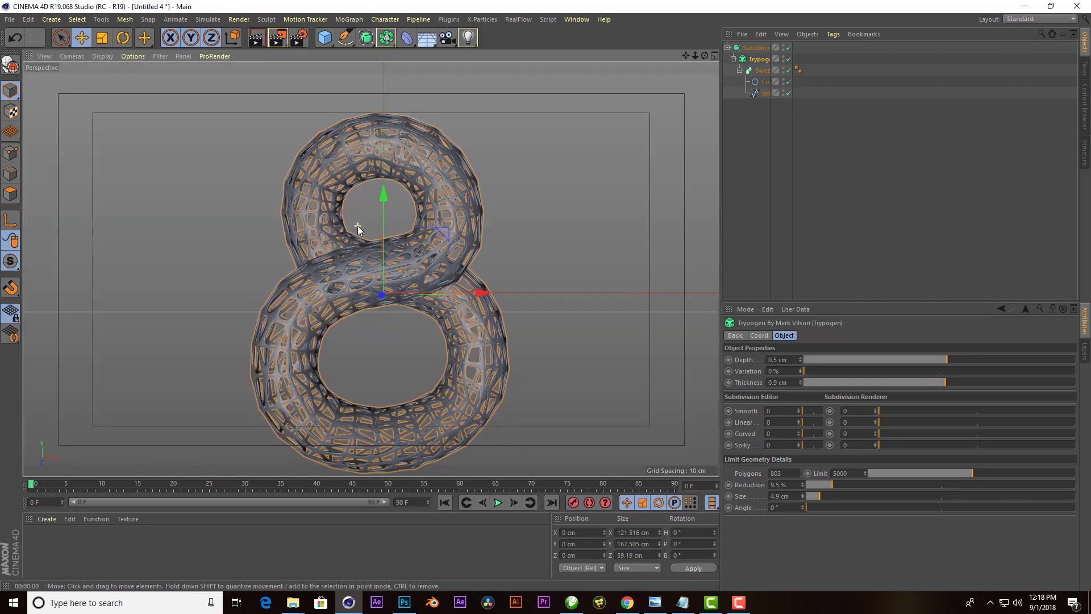
{"action": "scroll", "coordinate": [357, 224], "scroll_direction": "up", "scroll_amount": 5}
{"action": "scroll", "coordinate": [357, 222], "scroll_direction": "down", "scroll_amount": 3}
- Move the Sweep above Subdivision to the root, then select its Circle profile
{"action": "scroll", "coordinate": [356, 202], "scroll_direction": "down", "scroll_amount": 4}
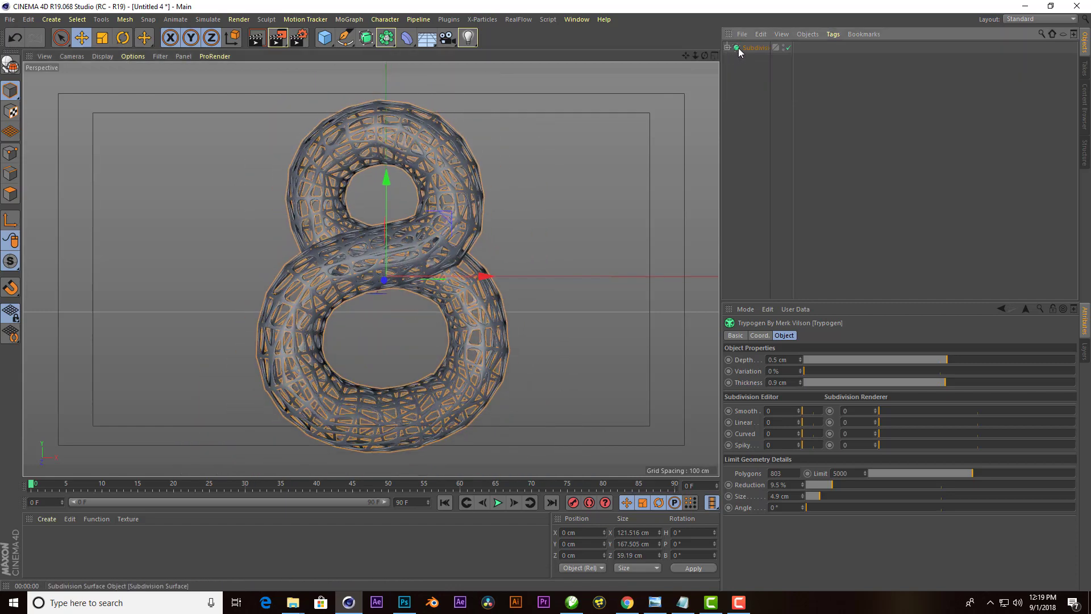
{"action": "left_click", "coordinate": [761, 70]}
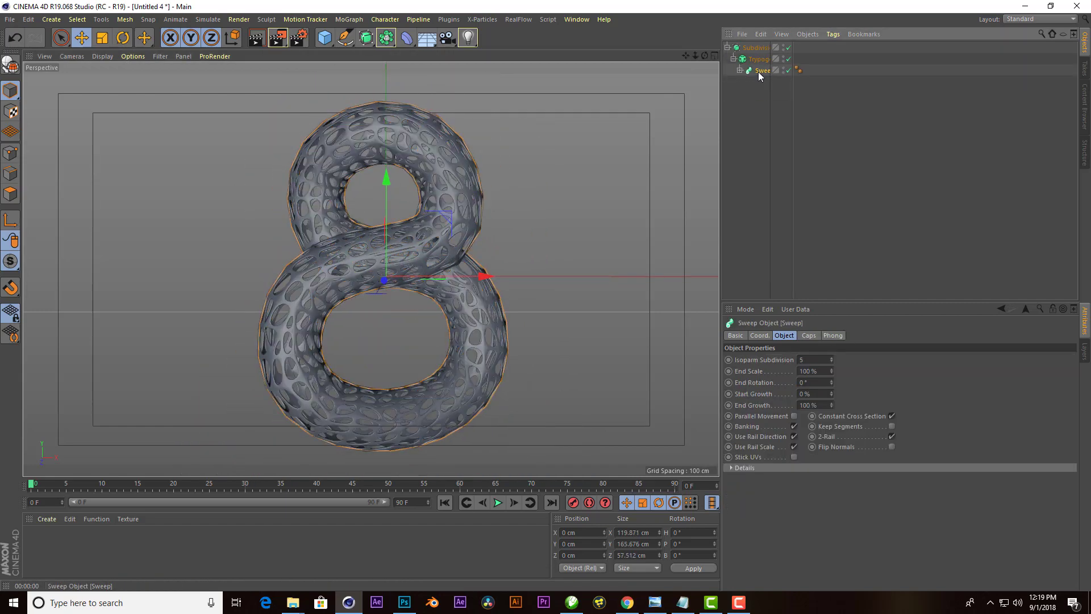
{"action": "left_click_drag", "start_coordinate": [759, 42], "coordinate": [758, 42]}
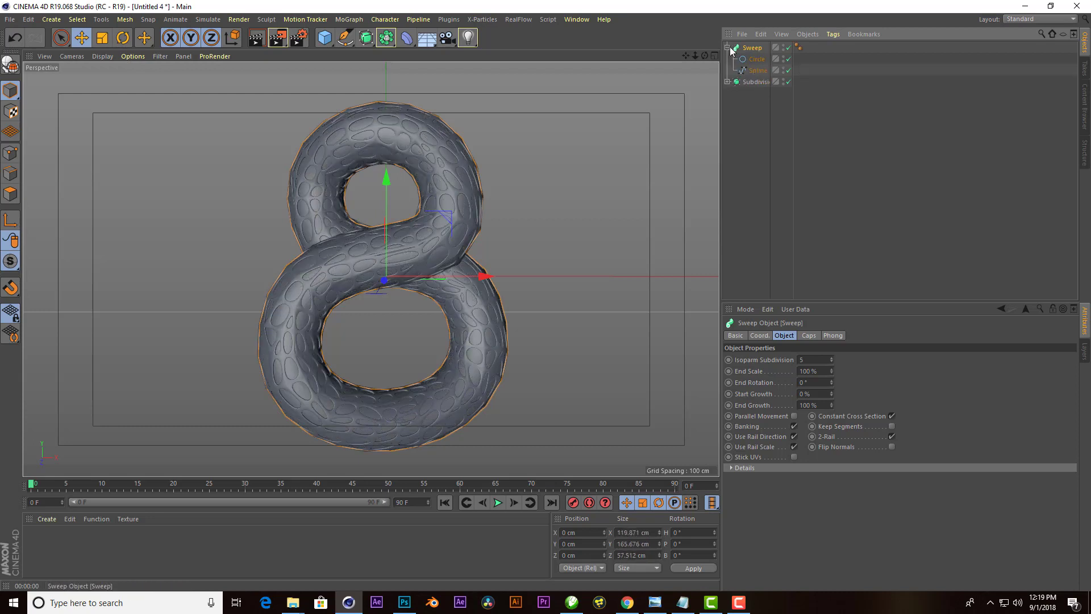
{"action": "scroll", "coordinate": [333, 315], "scroll_direction": "up", "scroll_amount": 2}
{"action": "scroll", "coordinate": [333, 315], "scroll_direction": "up", "scroll_amount": 2}
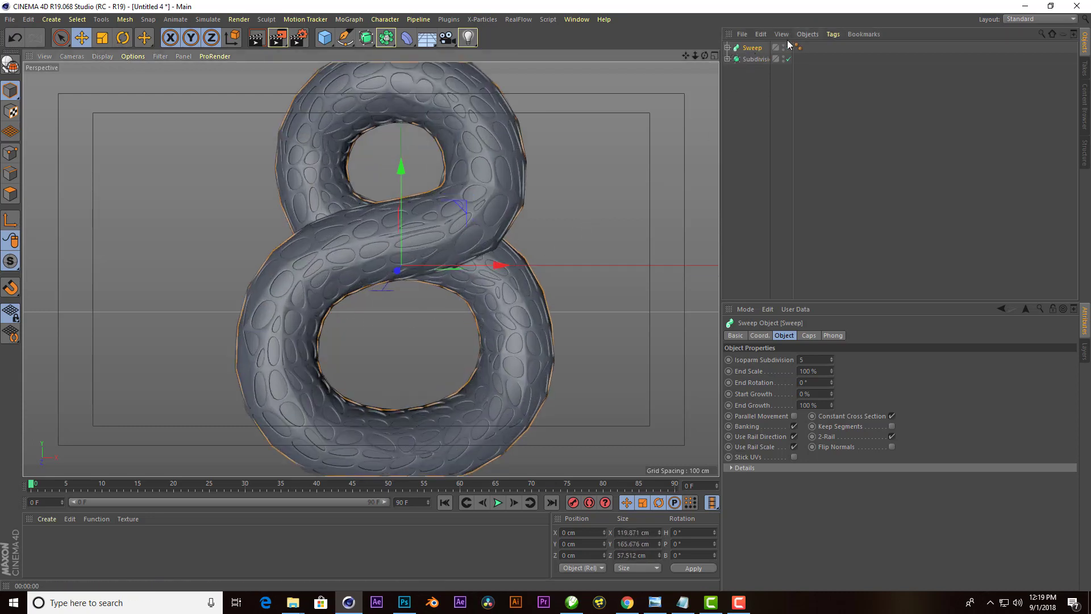
{"action": "left_click", "coordinate": [727, 47]}
{"action": "left_click", "coordinate": [756, 59]}
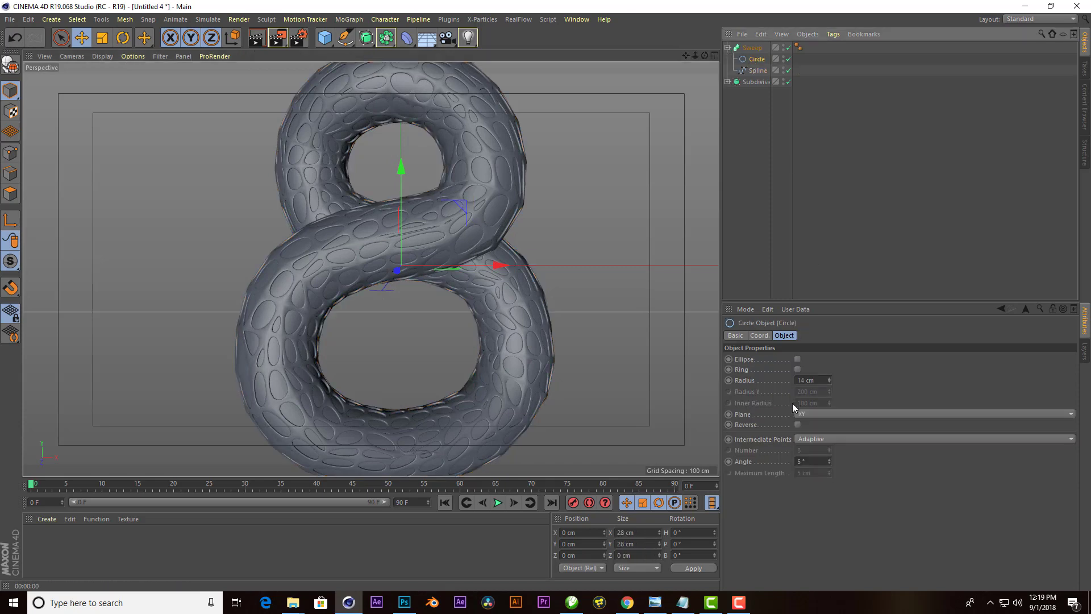
- Try 15 cm, then 12 cm, as the tube's Circle radius and render a preview
{"action": "left_click", "coordinate": [830, 380]}
{"action": "left_click", "coordinate": [829, 383]}
{"action": "left_click", "coordinate": [829, 383]}
{"action": "left_click", "coordinate": [830, 383]}
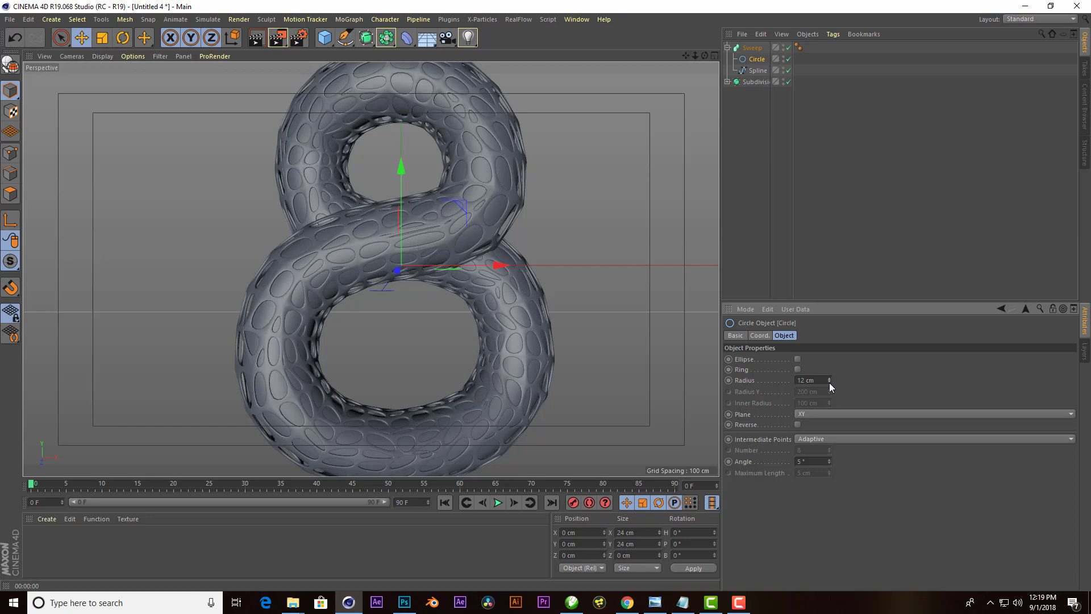
{"action": "scroll", "coordinate": [432, 247], "scroll_direction": "down", "scroll_amount": 5}
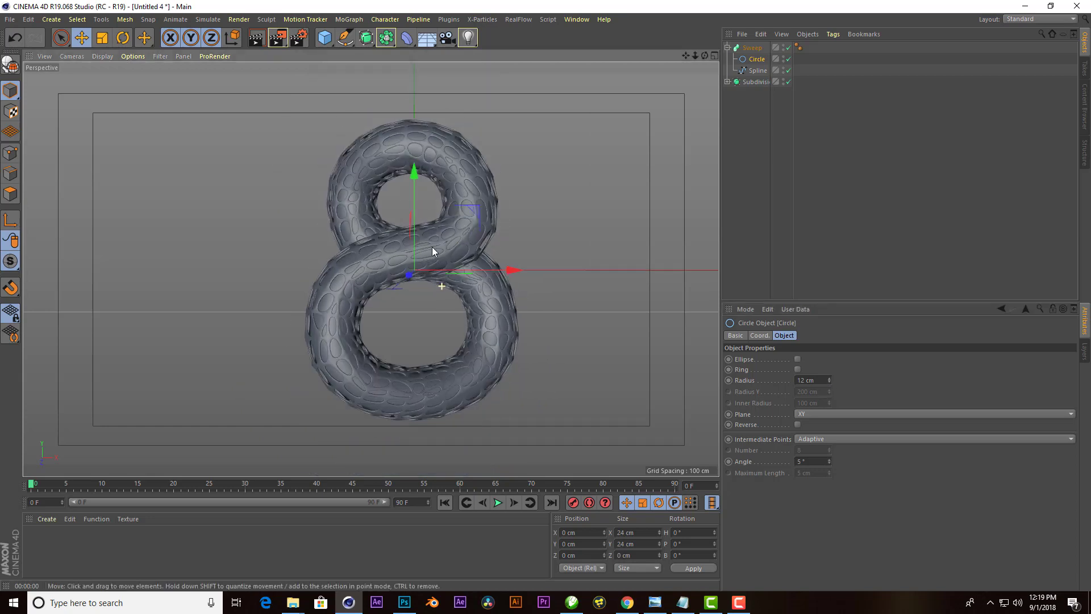
{"action": "left_click", "coordinate": [258, 41]}
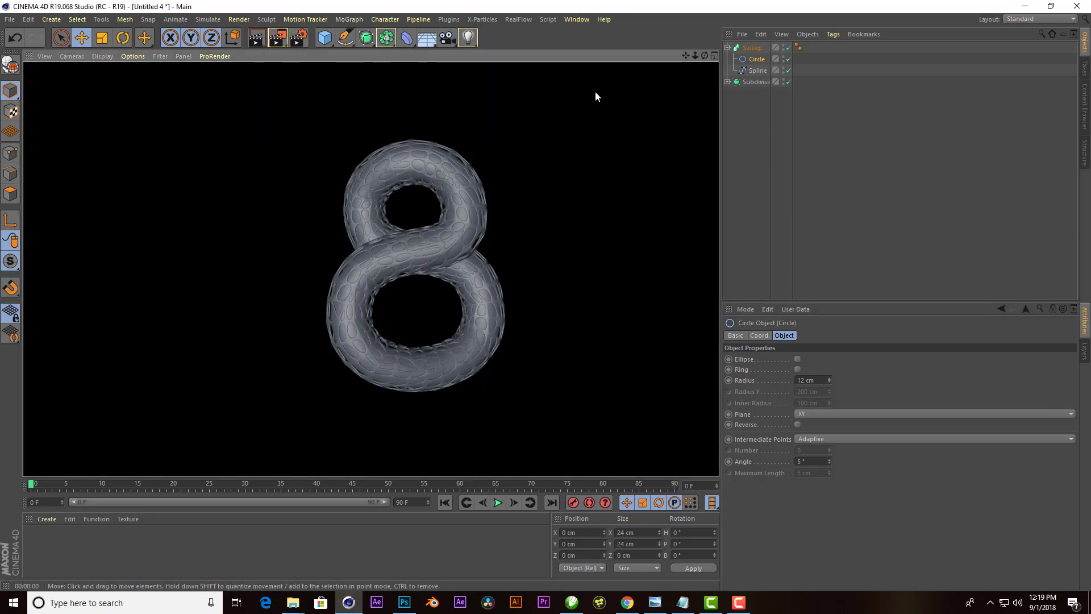
- Reduce the Circle radius to 11 cm, re-render, and collapse the Sweep
{"action": "scroll", "coordinate": [414, 323], "scroll_direction": "up", "scroll_amount": 4}
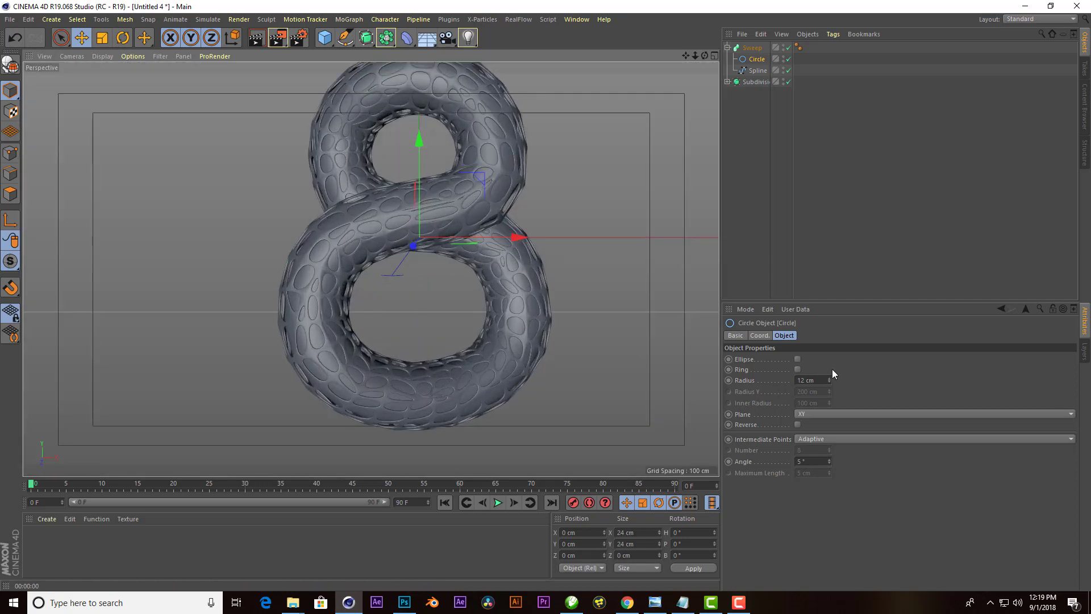
{"action": "left_click", "coordinate": [830, 383]}
{"action": "scroll", "coordinate": [564, 383], "scroll_direction": "down", "scroll_amount": 3}
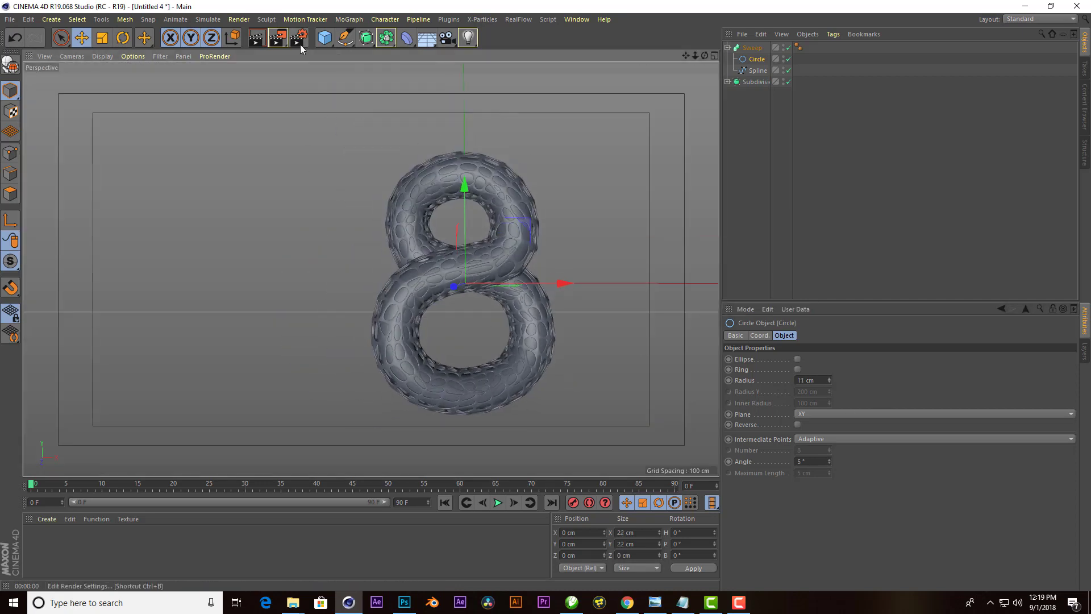
{"action": "left_click", "coordinate": [254, 41]}
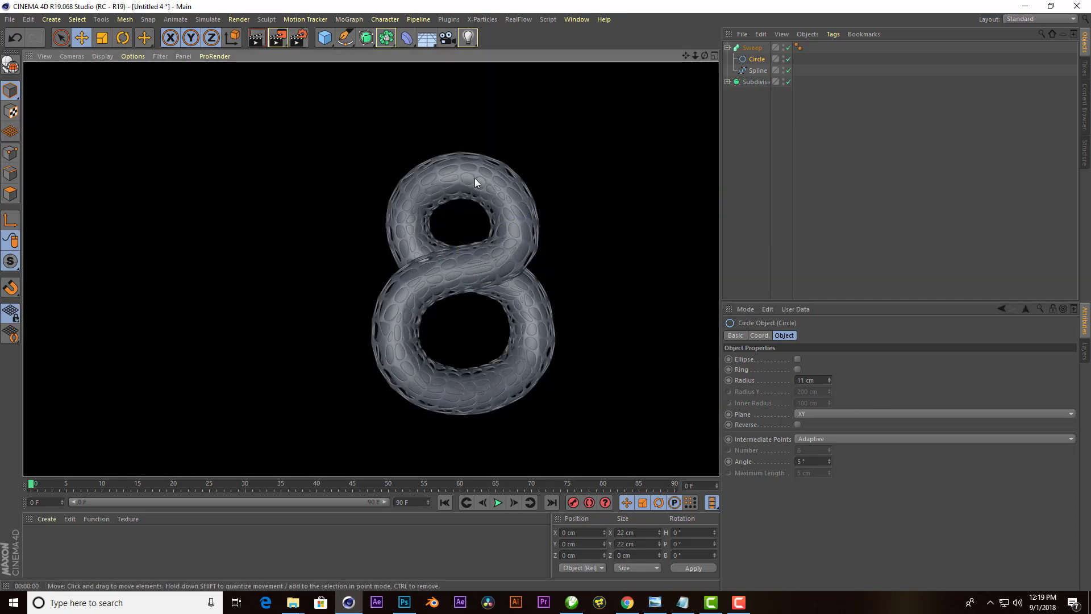
{"action": "scroll", "coordinate": [359, 159], "scroll_direction": "up", "scroll_amount": 3}
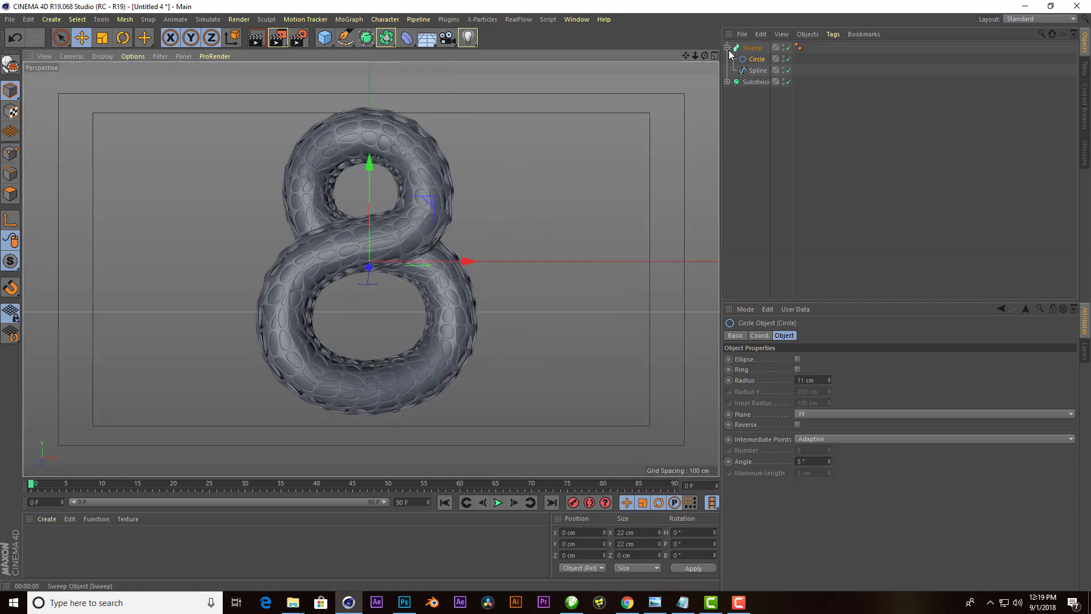
{"action": "left_click", "coordinate": [728, 48]}
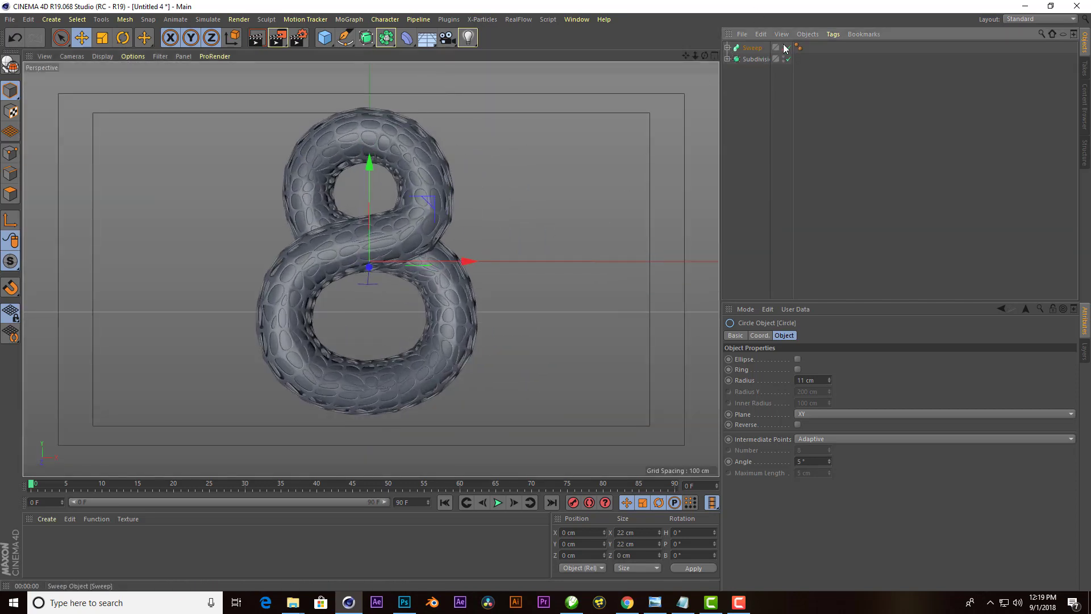
- Hide the smooth Sweep and add a MoGraph Cloner
{"action": "left_click", "coordinate": [785, 48]}
{"action": "left_click", "coordinate": [309, 18]}
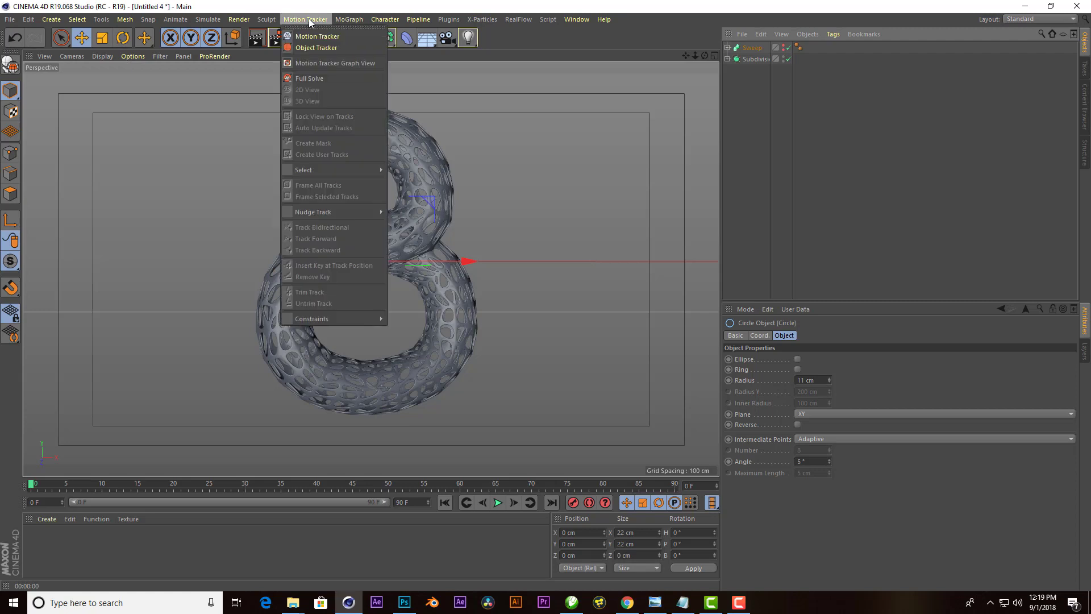
{"action": "left_click", "coordinate": [358, 143]}
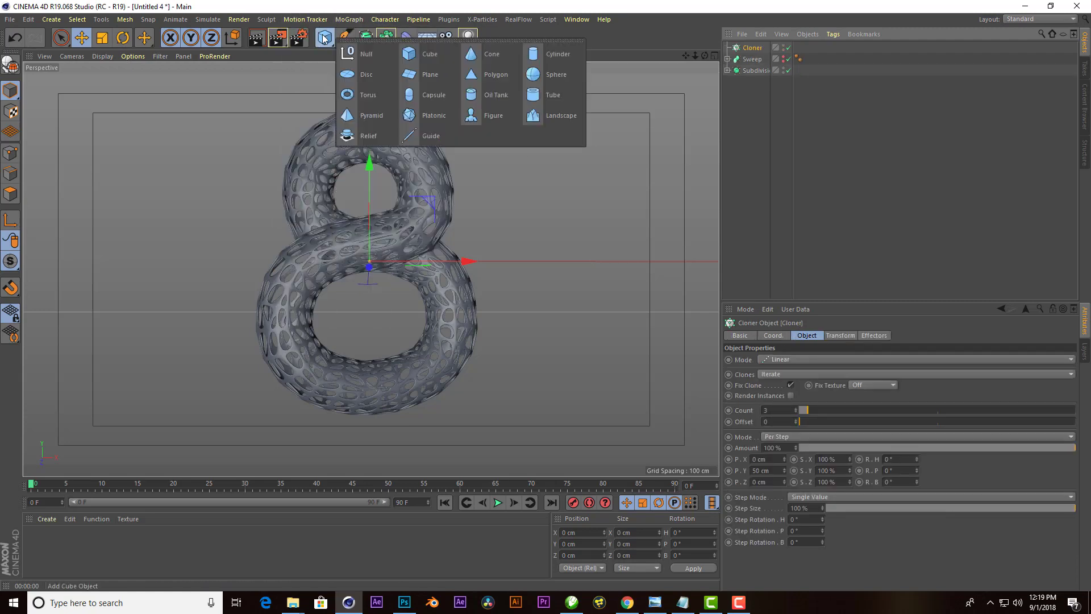
- Create a Sphere and set its radius to 10 cm
{"action": "left_click_drag", "start_coordinate": [324, 37], "coordinate": [554, 74]}
{"action": "double_click", "coordinate": [811, 362]}
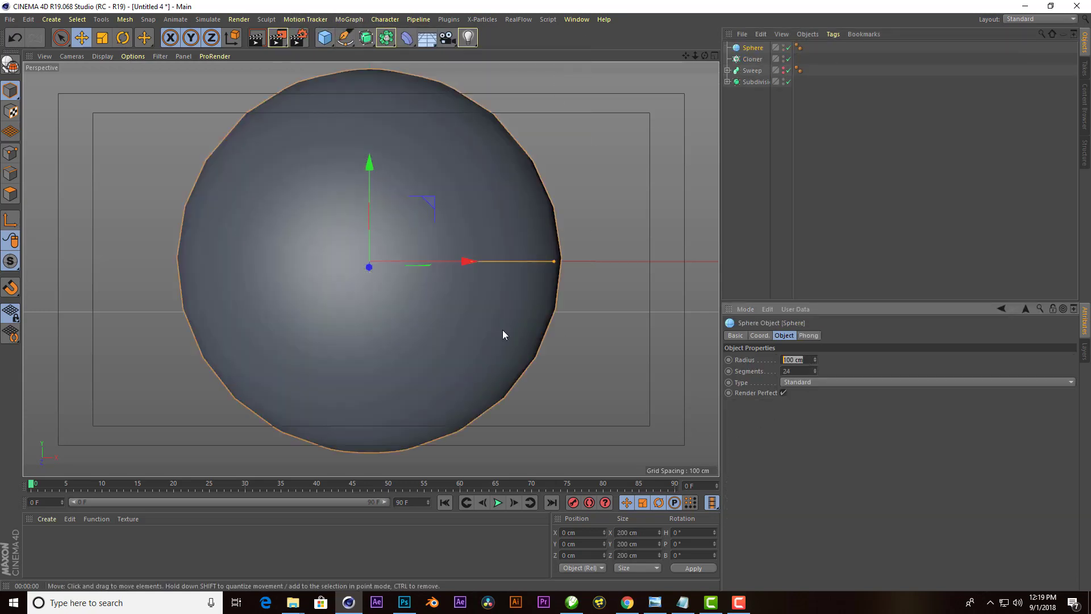
{"action": "type", "text": "25"}
{"action": "key", "text": "Return"}
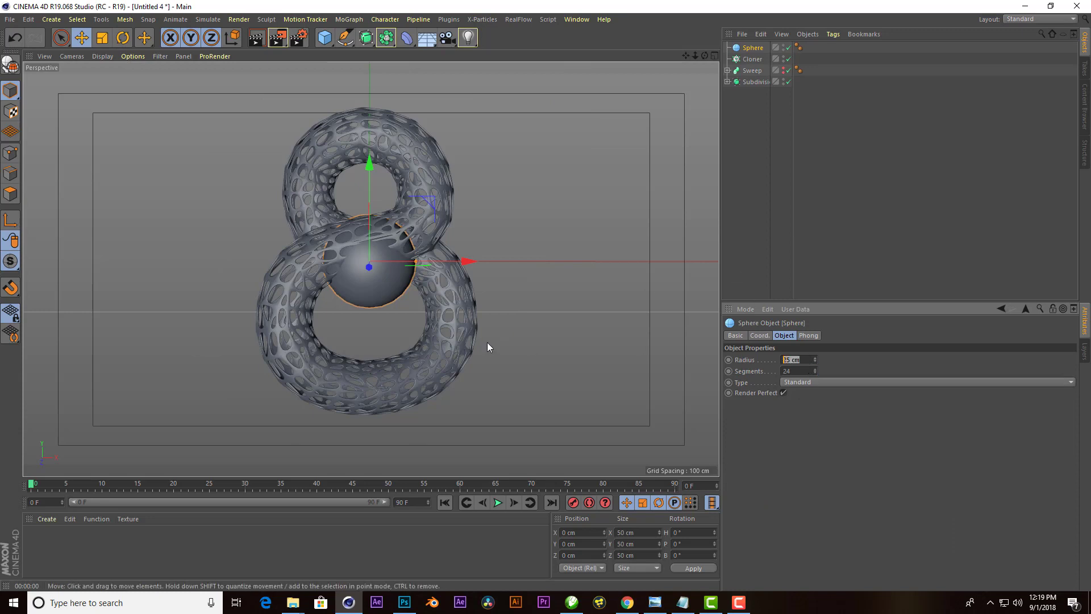
{"action": "type", "text": "15"}
{"action": "key", "text": "Return"}
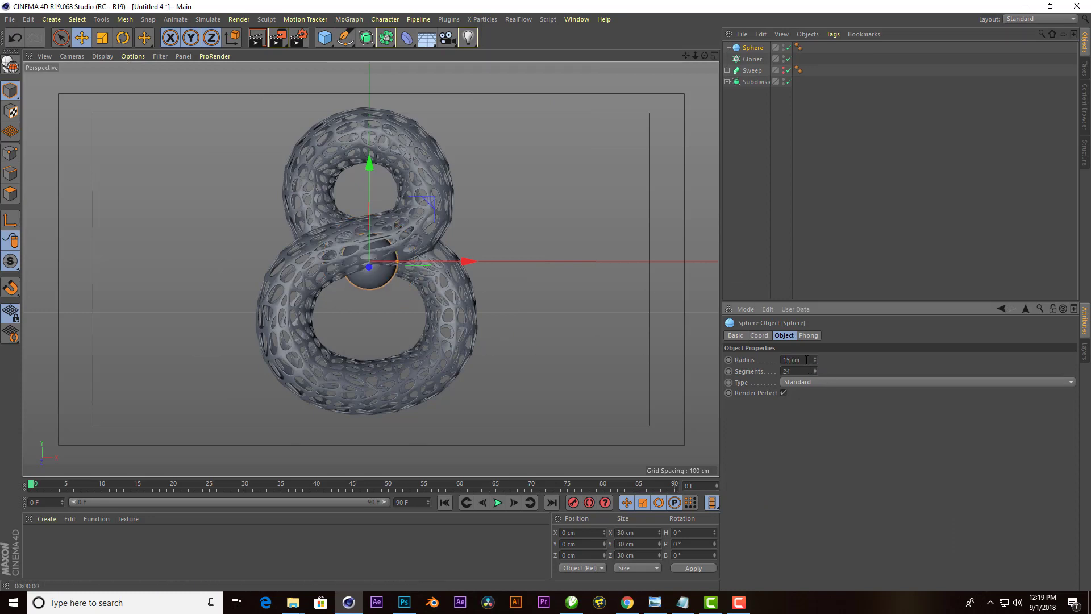
{"action": "type", "text": "0"}
{"action": "key", "text": "Return"}
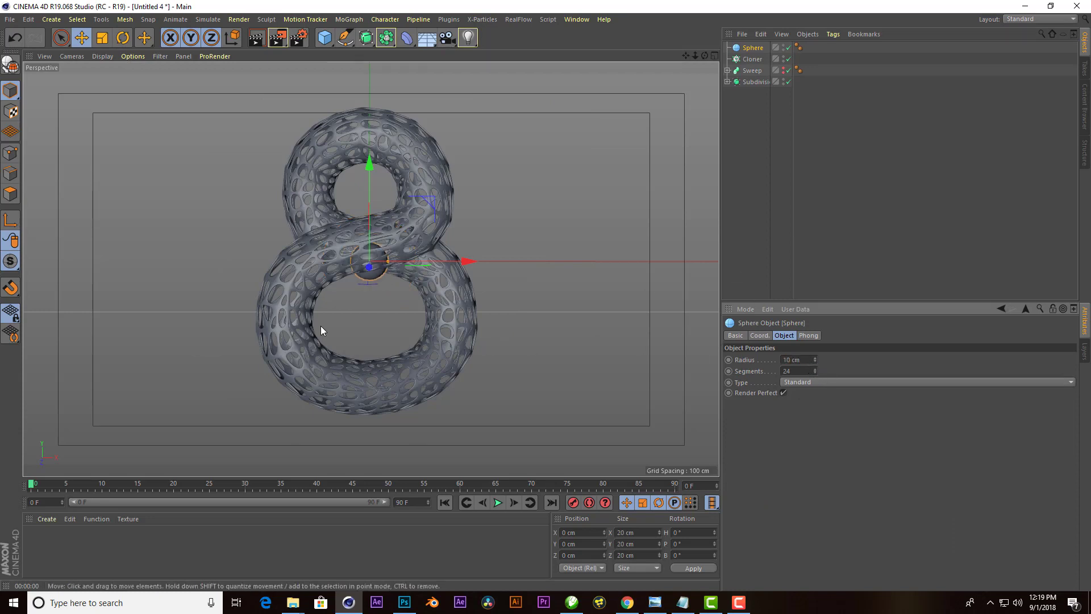
- Put the Sphere under the Cloner and set the Cloner mode to Object
{"action": "left_click_drag", "start_coordinate": [752, 61], "coordinate": [751, 49]}
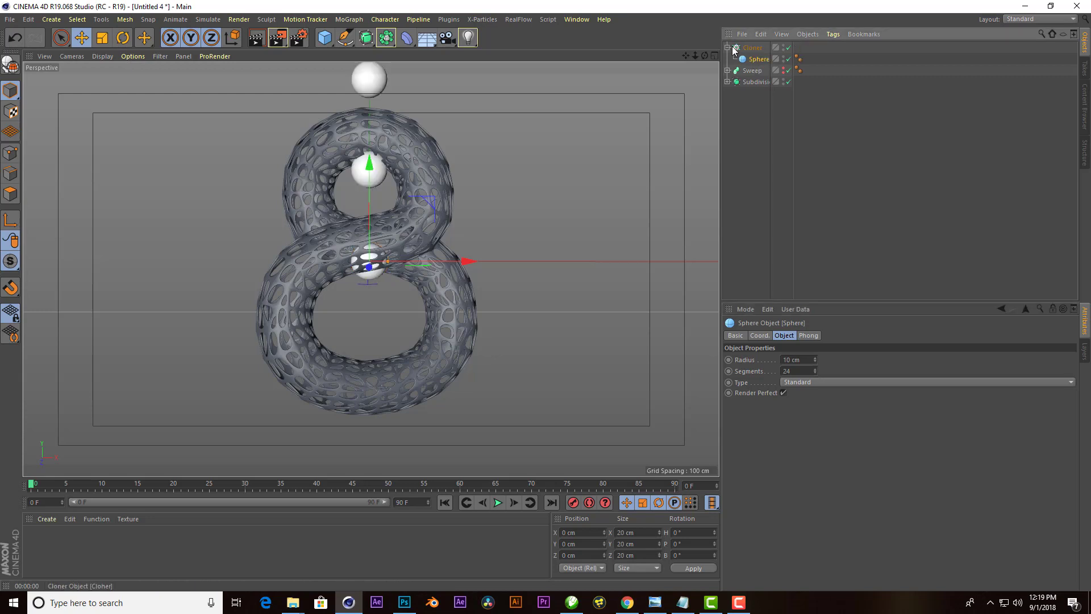
{"action": "left_click", "coordinate": [752, 48]}
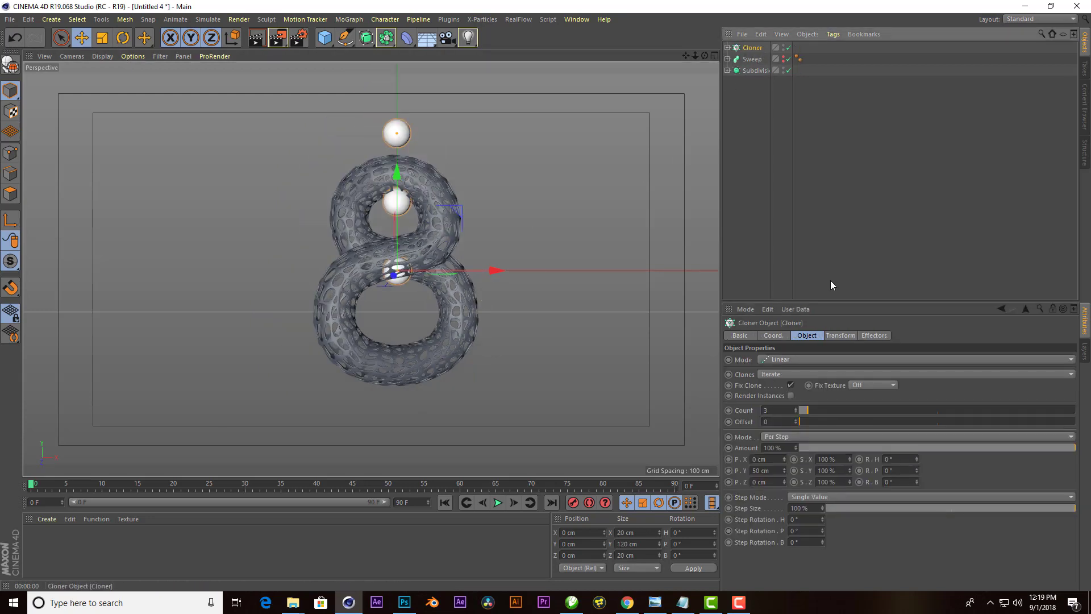
{"action": "left_click", "coordinate": [818, 360]}
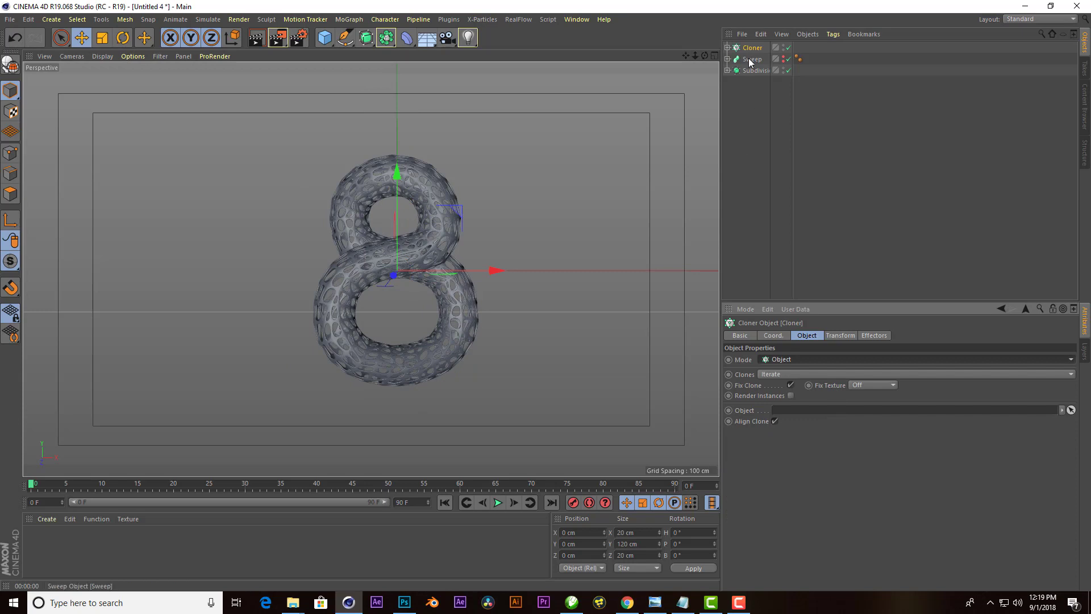
- Clone onto the Sweep with Surface distribution and about 305 clones
{"action": "left_click_drag", "start_coordinate": [751, 60], "coordinate": [804, 410]}
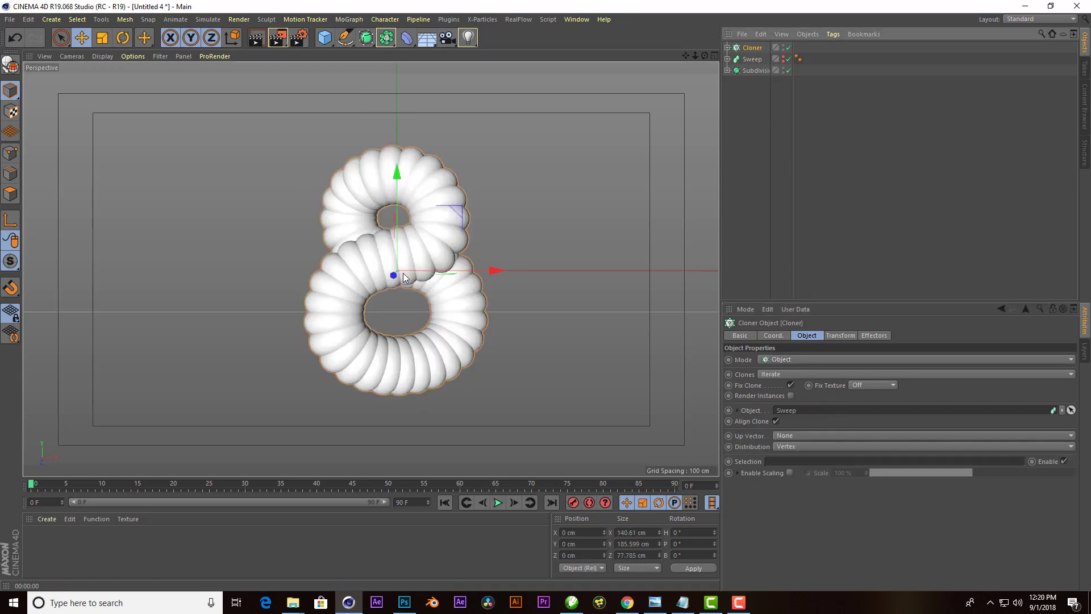
{"action": "left_click", "coordinate": [796, 446]}
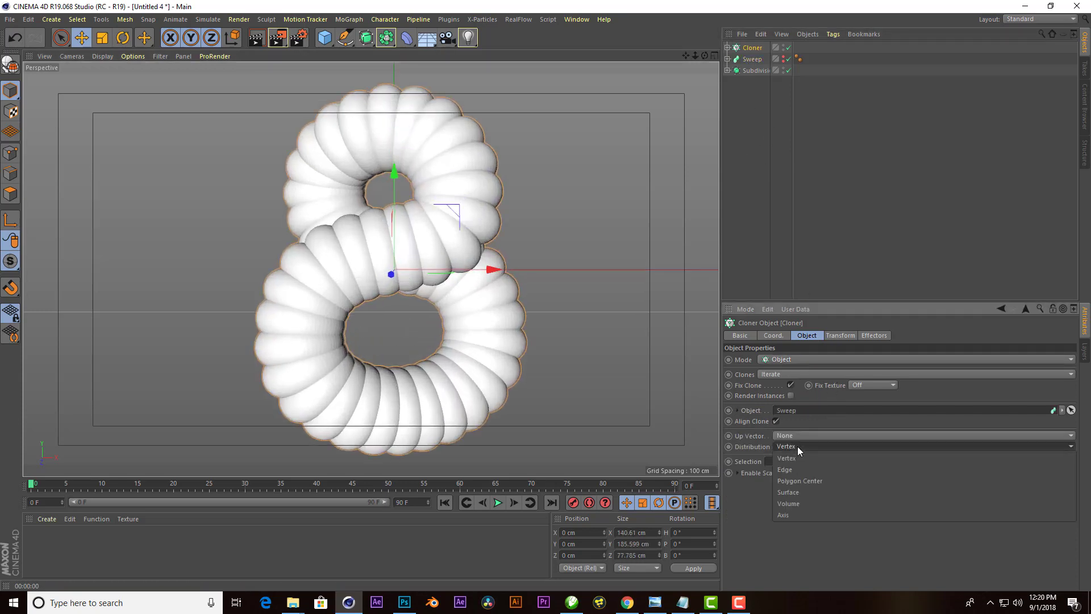
{"action": "left_click", "coordinate": [798, 503]}
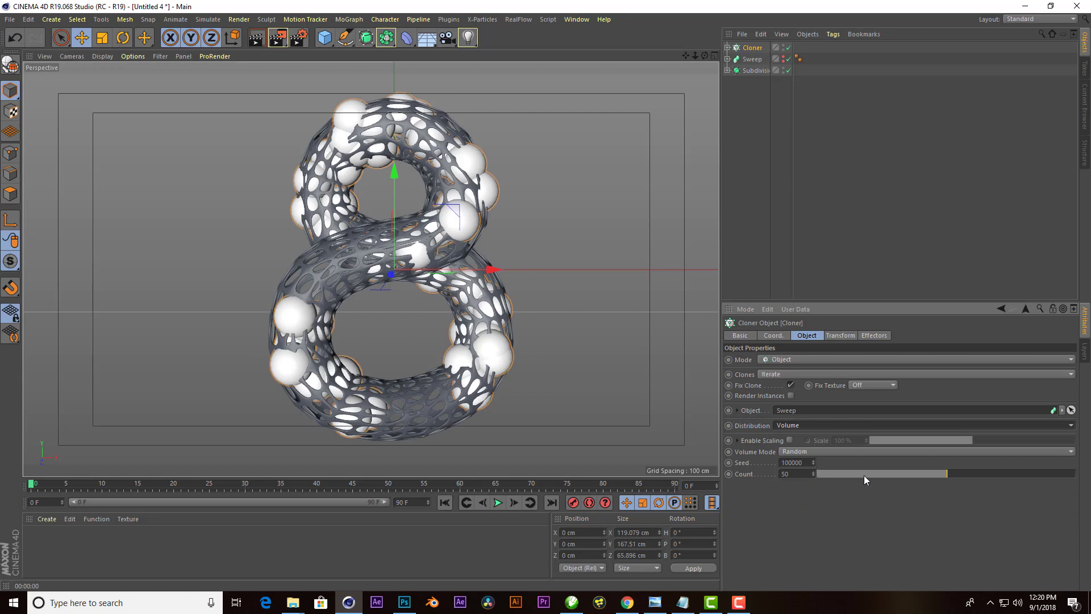
{"action": "left_click_drag", "start_coordinate": [864, 475], "coordinate": [914, 472]}
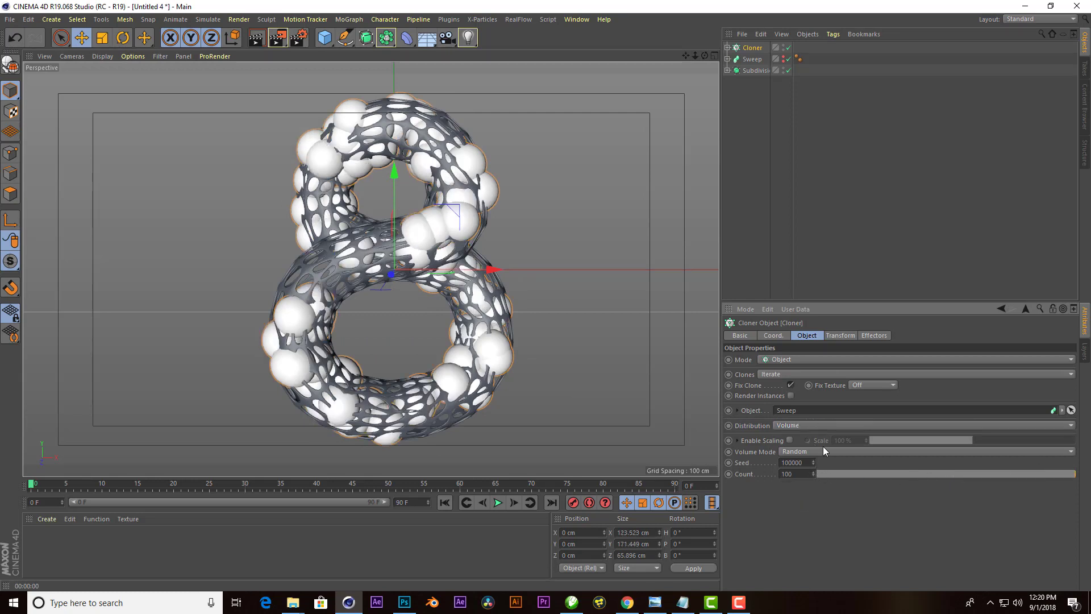
{"action": "left_click", "coordinate": [809, 427]}
{"action": "left_click", "coordinate": [800, 470]}
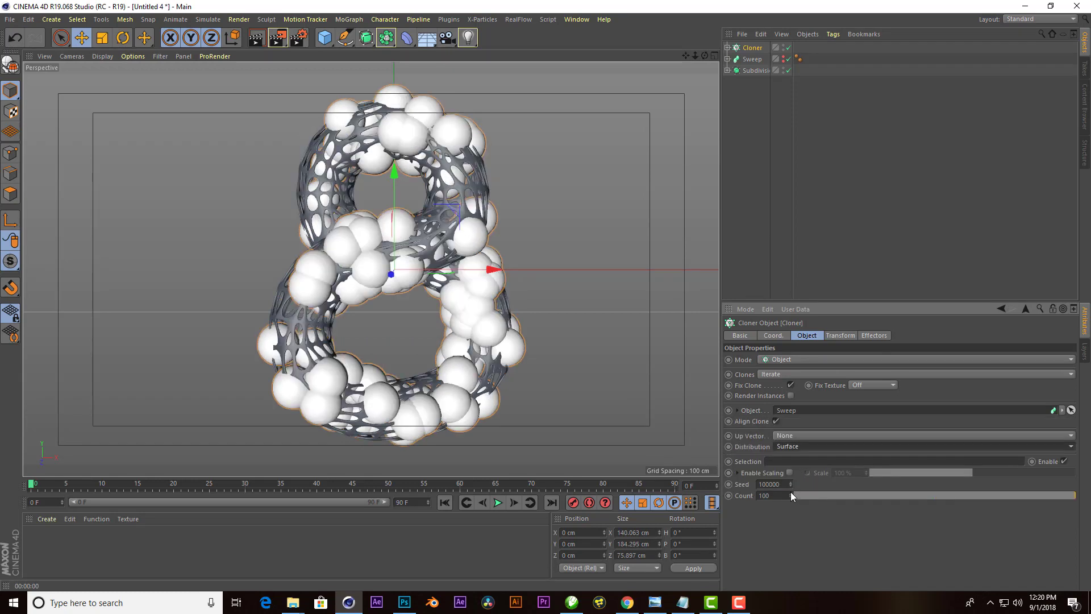
{"action": "mouse_move", "coordinate": [790, 495]}
{"action": "left_mouse_down"}
{"action": "mouse_move", "coordinate": [824, 495]}
{"action": "mouse_move", "coordinate": [802, 532]}
{"action": "left_mouse_up"}
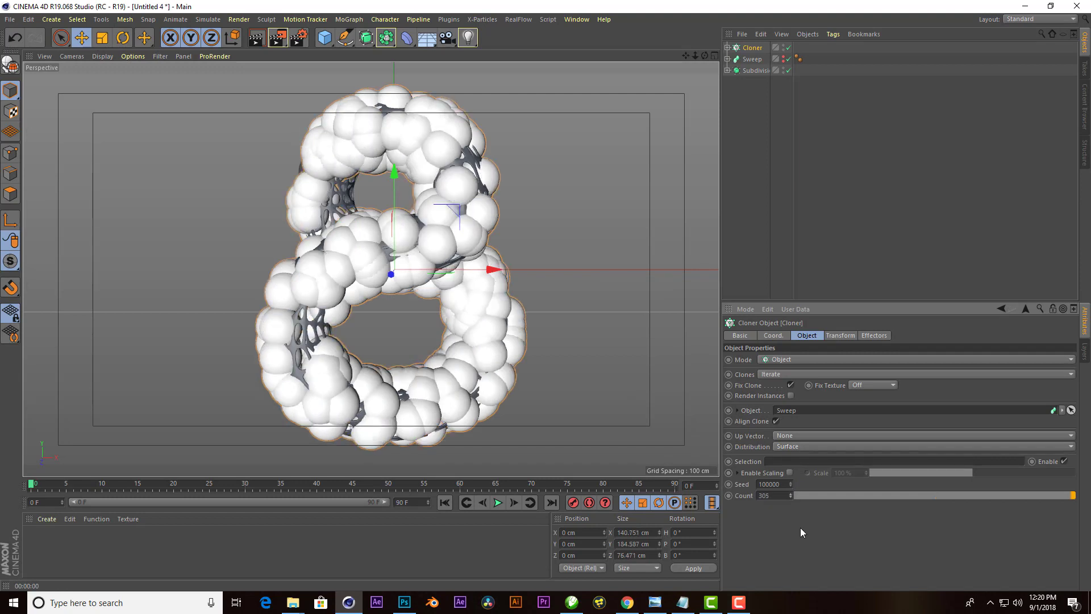
- Shrink the cloned Sphere's radius to 5 cm
{"action": "left_click", "coordinate": [728, 47]}
{"action": "left_click", "coordinate": [758, 59]}
{"action": "mouse_move", "coordinate": [814, 362]}
{"action": "left_mouse_down"}
{"action": "mouse_move", "coordinate": [815, 398]}
{"action": "mouse_move", "coordinate": [813, 360]}
{"action": "left_mouse_up"}
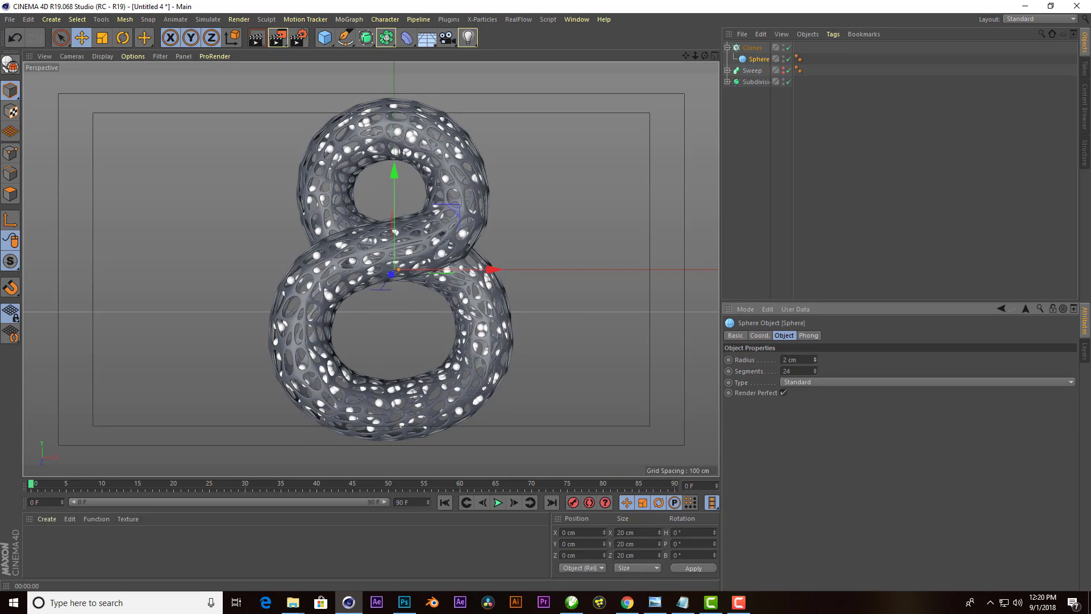
- Enlarge the clone spheres to 6 cm and set the Sweep's Circle radius to 7 cm
{"action": "left_click", "coordinate": [815, 357]}
{"action": "scroll", "coordinate": [478, 265], "scroll_direction": "up", "scroll_amount": 3}
{"action": "left_click", "coordinate": [728, 70]}
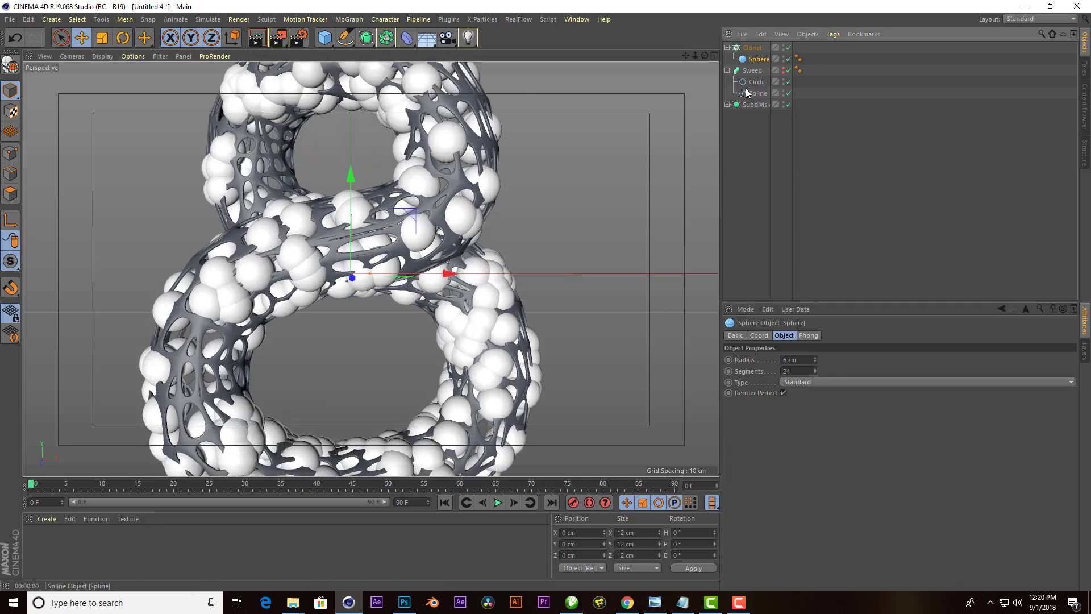
{"action": "left_click", "coordinate": [756, 82]}
{"action": "left_click_drag", "start_coordinate": [829, 381], "coordinate": [829, 380]}
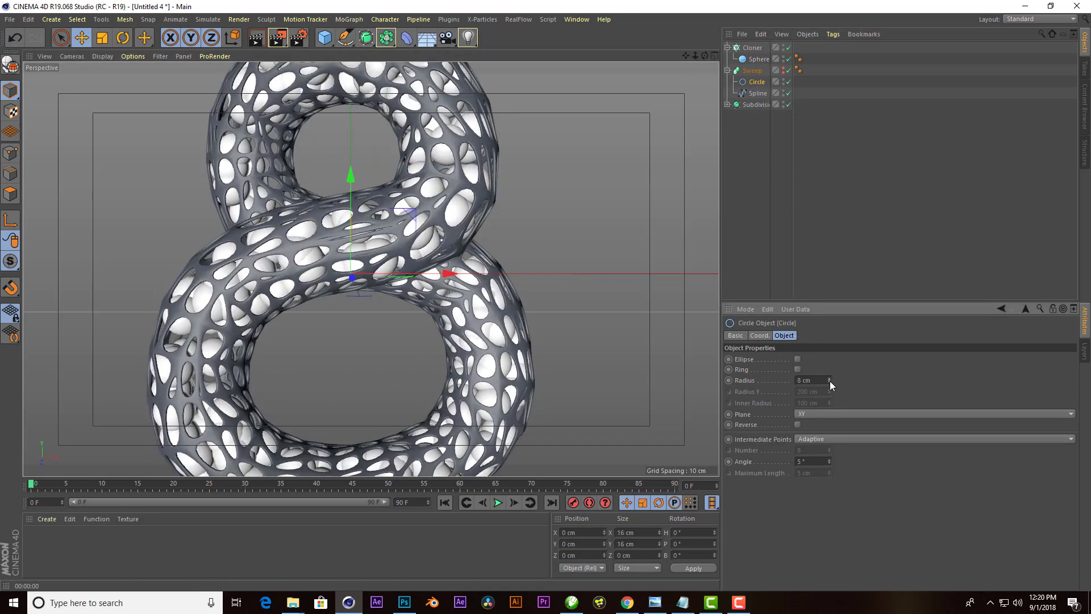
{"action": "left_click", "coordinate": [830, 382]}
{"action": "scroll", "coordinate": [398, 171], "scroll_direction": "down", "scroll_amount": 3}
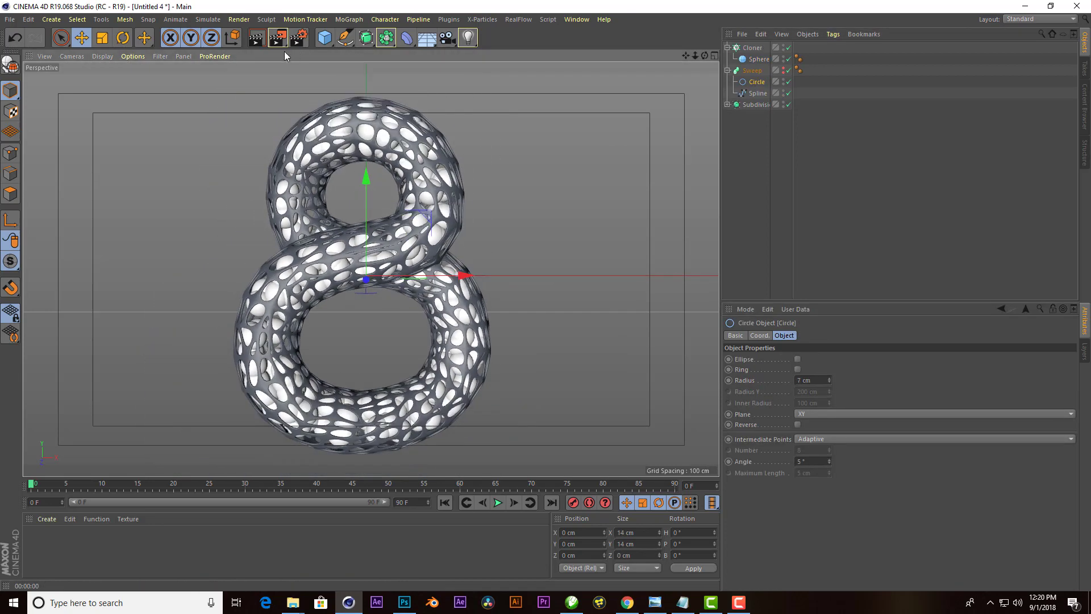
- Render a quick preview and raise the Cloner count to 378
{"action": "key", "text": "ctrl+r"}
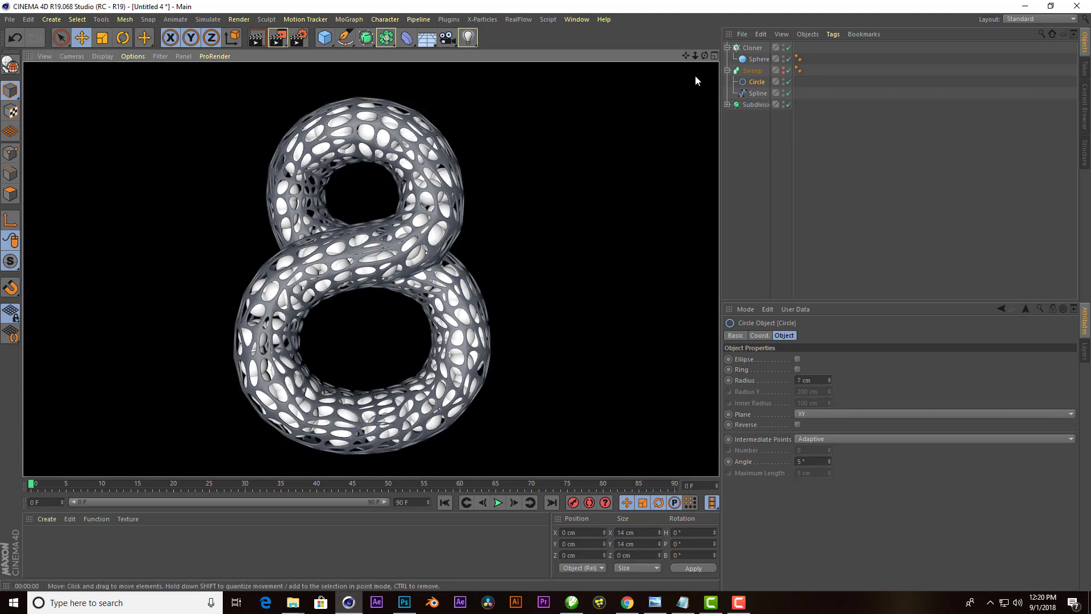
{"action": "left_click_drag", "start_coordinate": [705, 55], "coordinate": [708, 56]}
{"action": "left_click", "coordinate": [752, 47]}
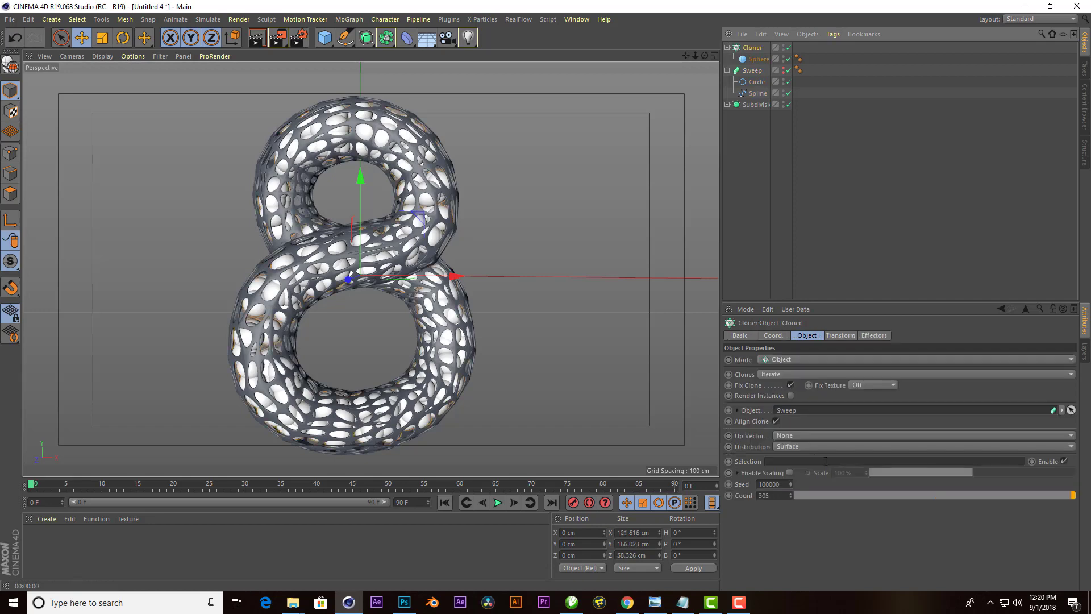
{"action": "left_click_drag", "start_coordinate": [790, 494], "coordinate": [824, 494]}
{"action": "left_click_drag", "start_coordinate": [695, 55], "coordinate": [682, 55]}
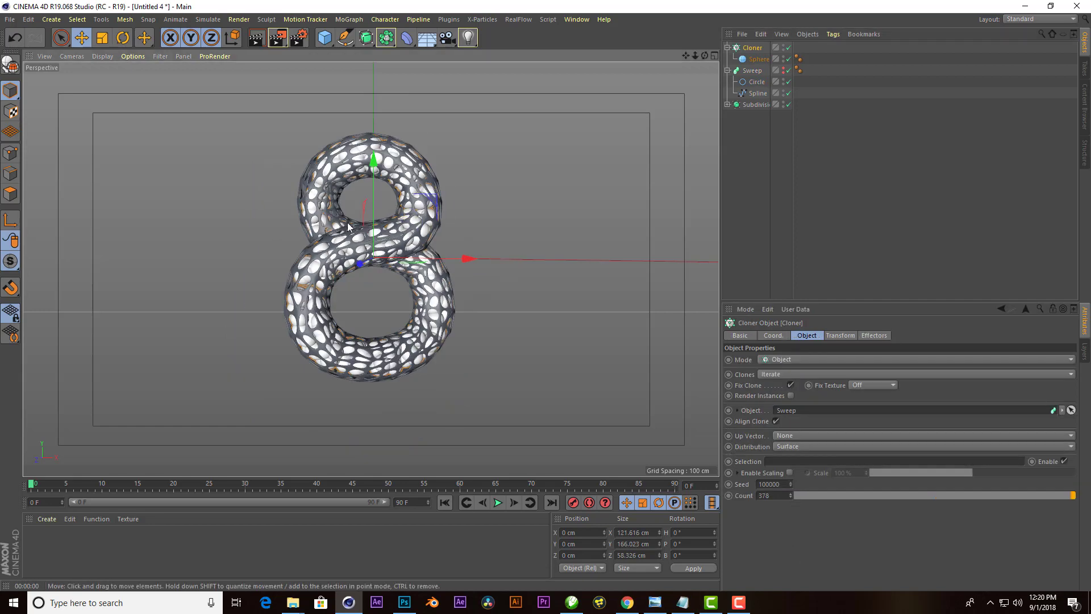
- Add a Random effector with position off and uniform scale on
{"action": "left_click", "coordinate": [349, 20]}
{"action": "mouse_move", "coordinate": [358, 36]}
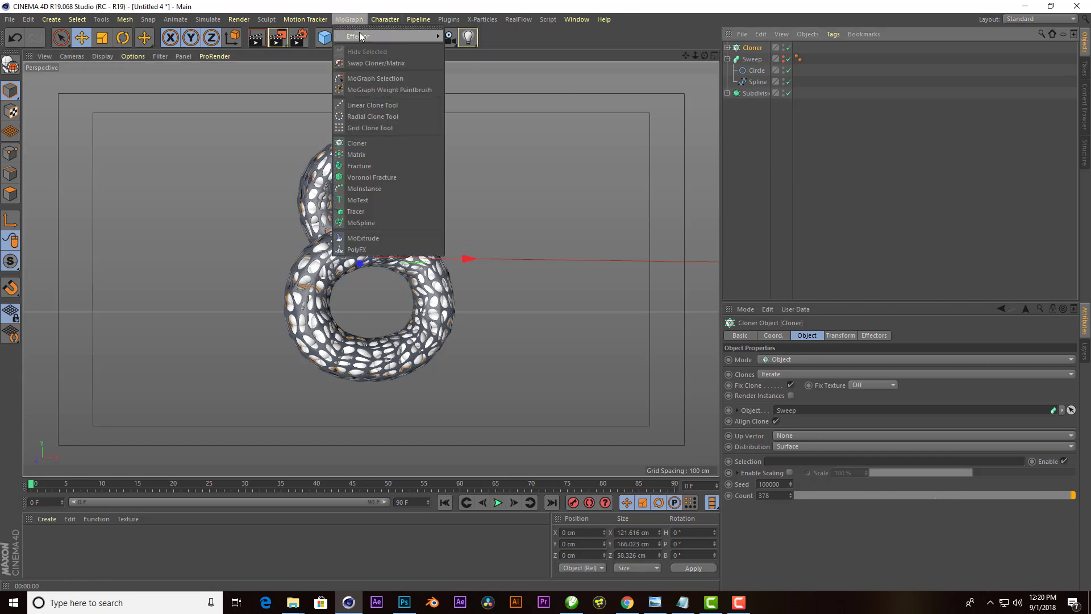
{"action": "left_click", "coordinate": [471, 137]}
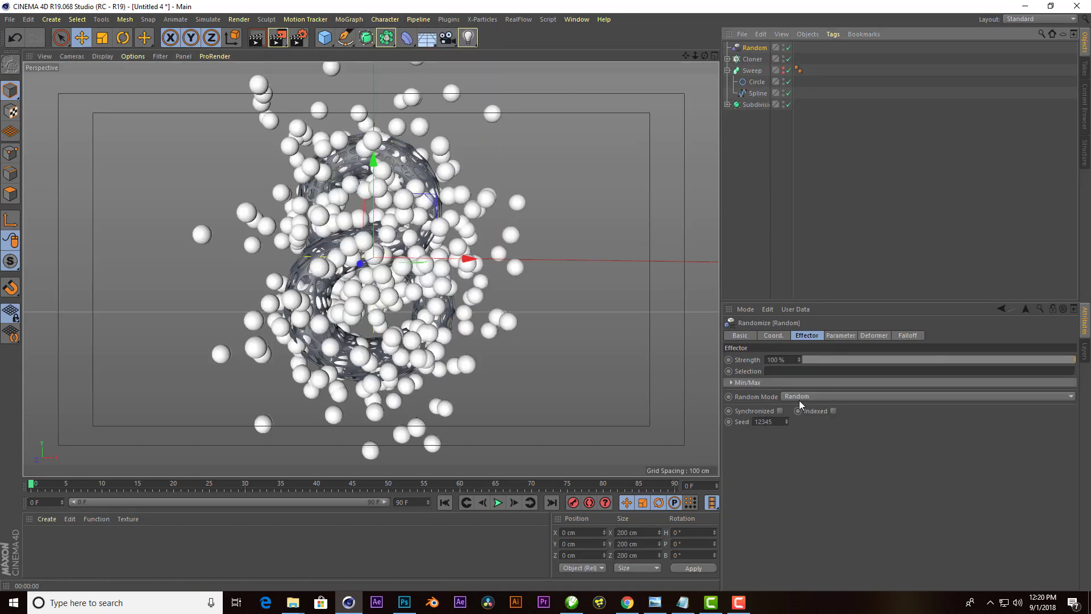
{"action": "left_click", "coordinate": [840, 335]}
{"action": "left_click", "coordinate": [769, 381]}
{"action": "left_click", "coordinate": [843, 381]}
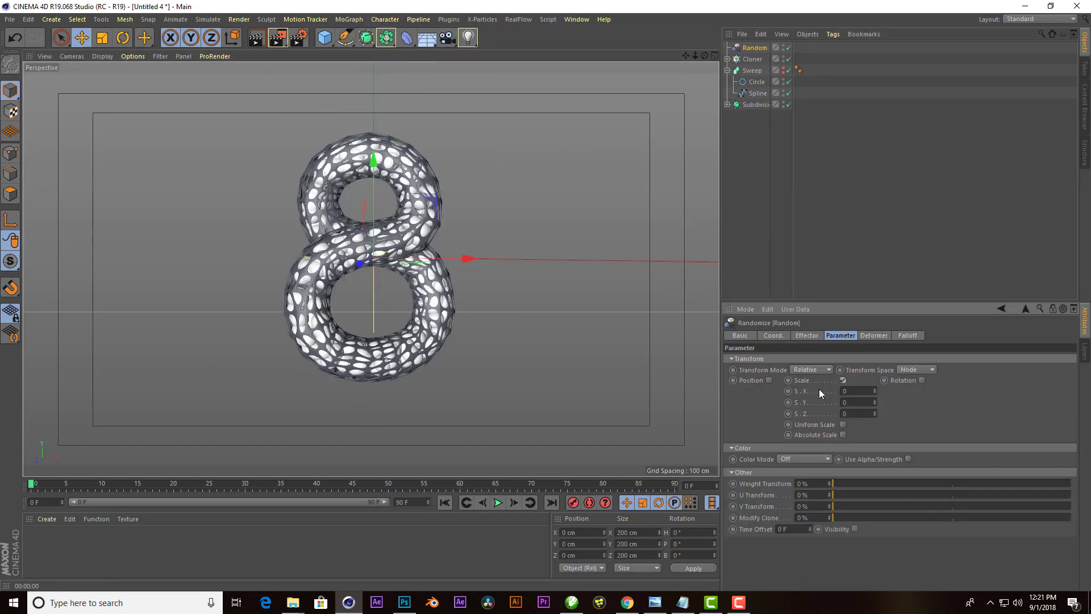
{"action": "left_click", "coordinate": [844, 424]}
{"action": "mouse_move", "coordinate": [874, 391]}
{"action": "left_mouse_down"}
{"action": "mouse_move", "coordinate": [926, 384]}
{"action": "mouse_move", "coordinate": [852, 398]}
{"action": "mouse_move", "coordinate": [873, 398]}
{"action": "left_mouse_up"}
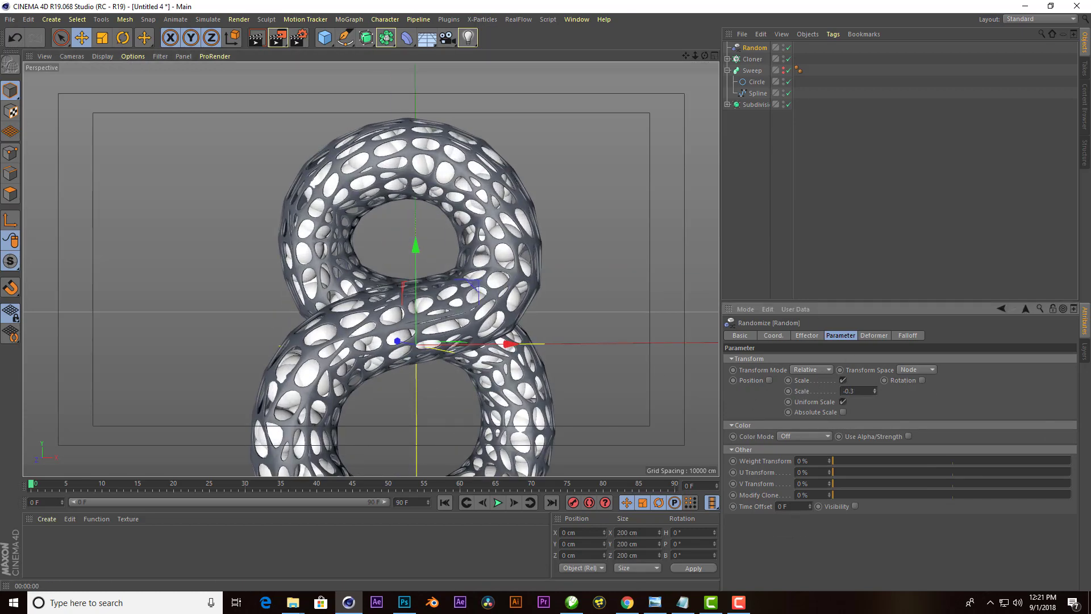
- Lower the Random effector's scale to -0.46 and render a preview
{"action": "left_click", "coordinate": [728, 59]}
{"action": "left_click", "coordinate": [751, 70]}
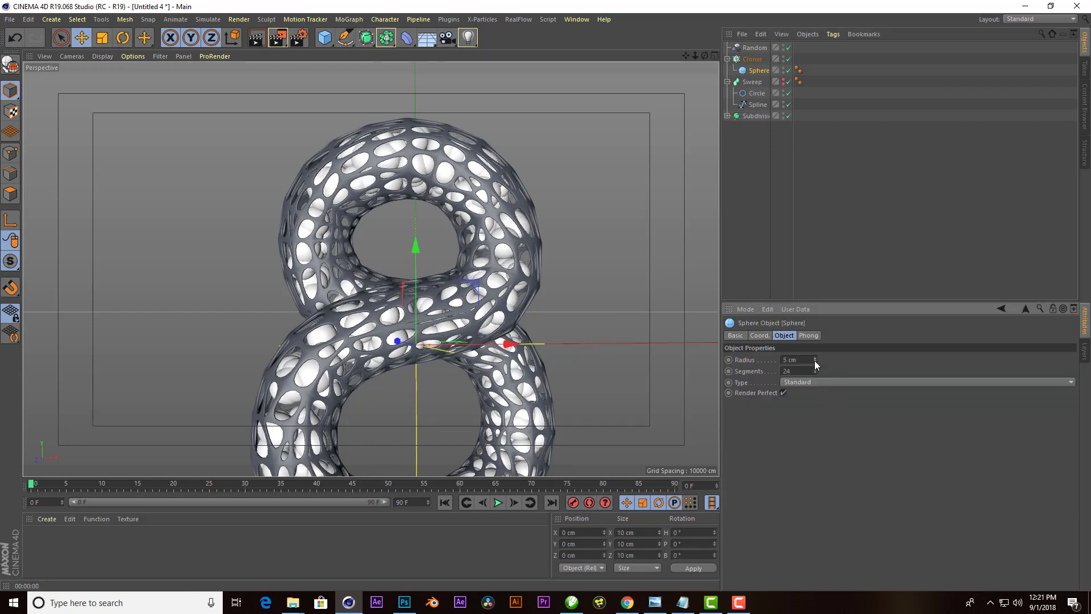
{"action": "left_click", "coordinate": [754, 47]}
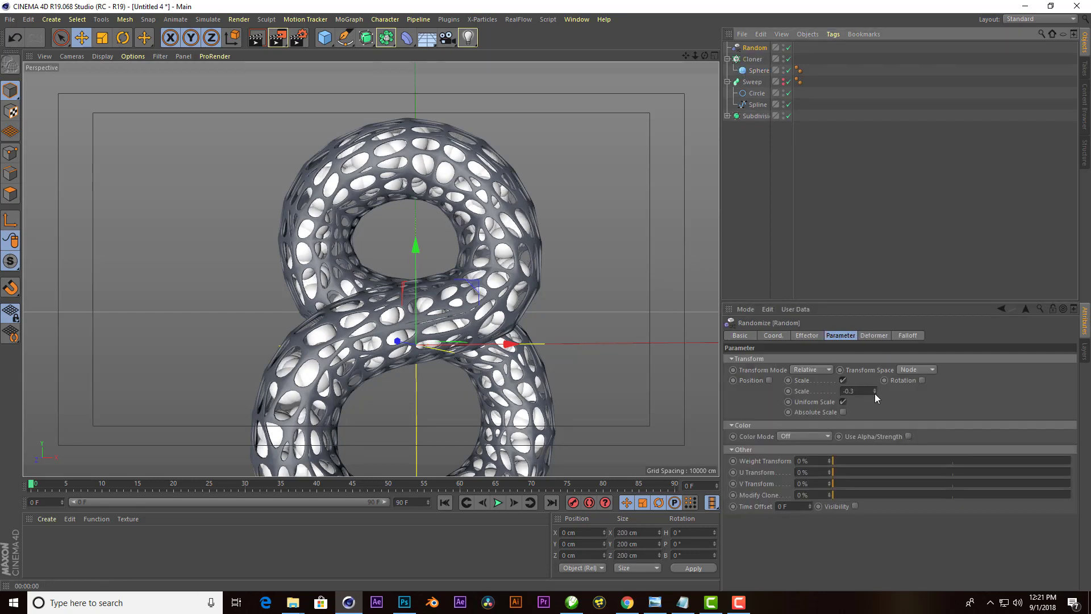
{"action": "left_click_drag", "start_coordinate": [875, 392], "coordinate": [874, 401]}
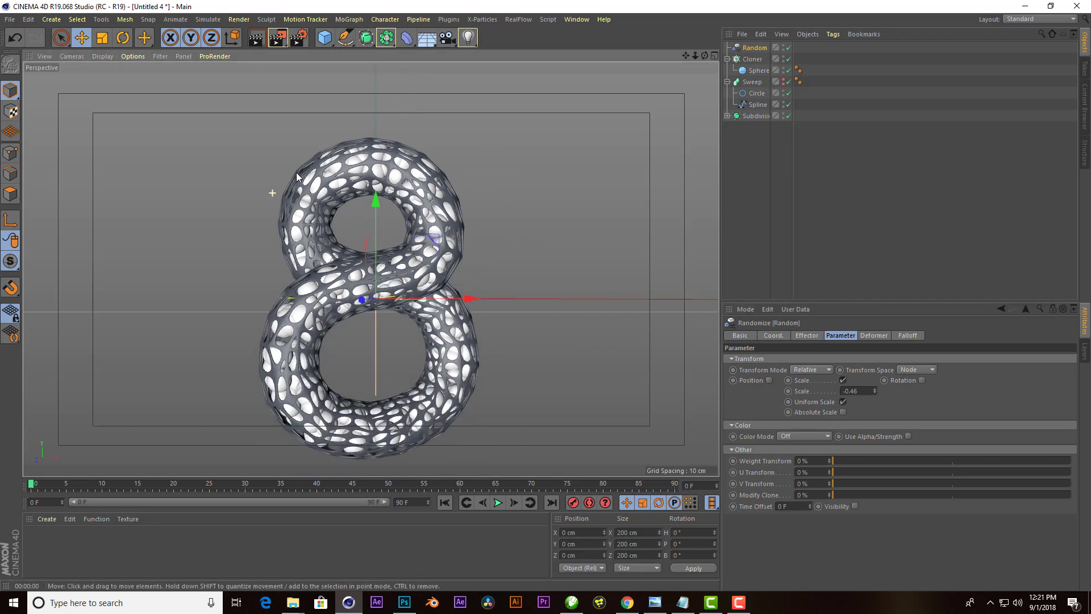
{"action": "scroll", "coordinate": [295, 172], "scroll_direction": "down", "scroll_amount": 5}
{"action": "left_click", "coordinate": [254, 39]}
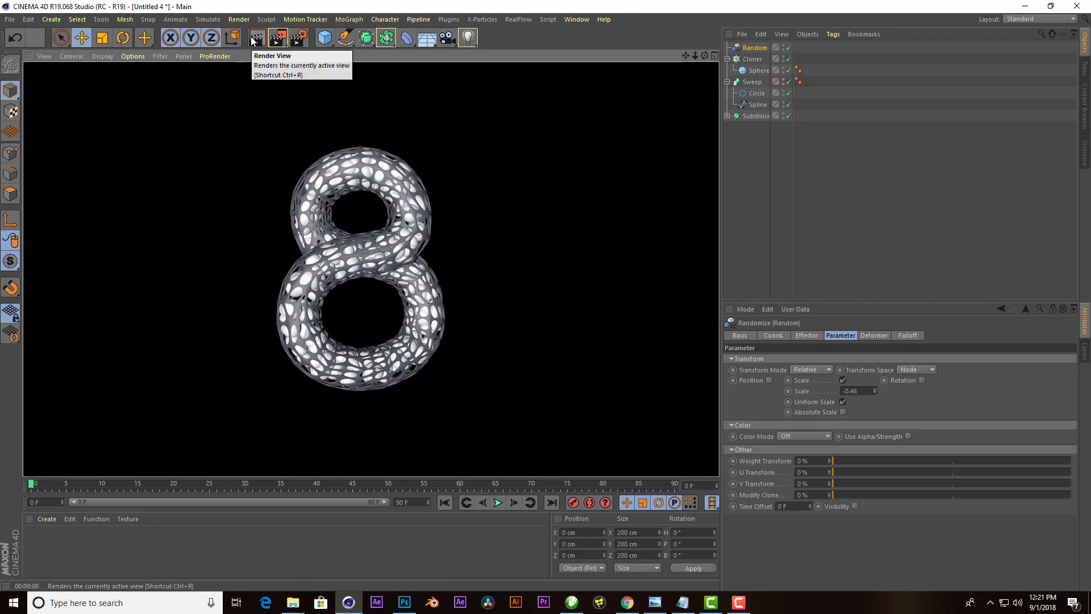
{"action": "scroll", "coordinate": [336, 236], "scroll_direction": "up", "scroll_amount": 1}
{"action": "scroll", "coordinate": [338, 236], "scroll_direction": "up", "scroll_amount": 5}
{"action": "scroll", "coordinate": [337, 237], "scroll_direction": "down", "scroll_amount": 5}
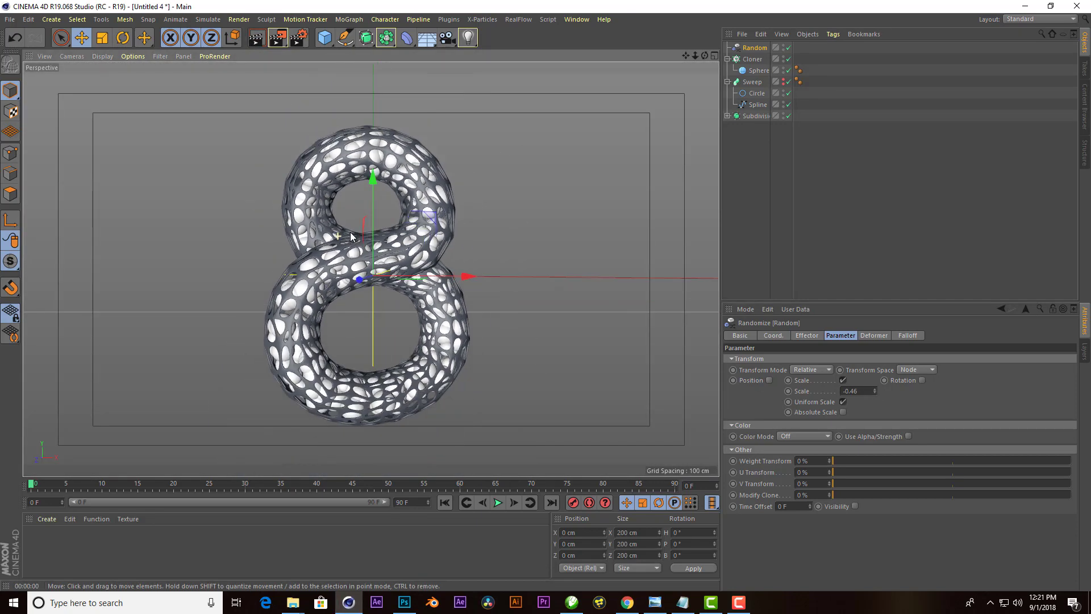
- Collapse the Cloner and Sweep, orbit around the 8, and render a preview
{"action": "left_click", "coordinate": [727, 58]}
{"action": "left_click", "coordinate": [727, 71]}
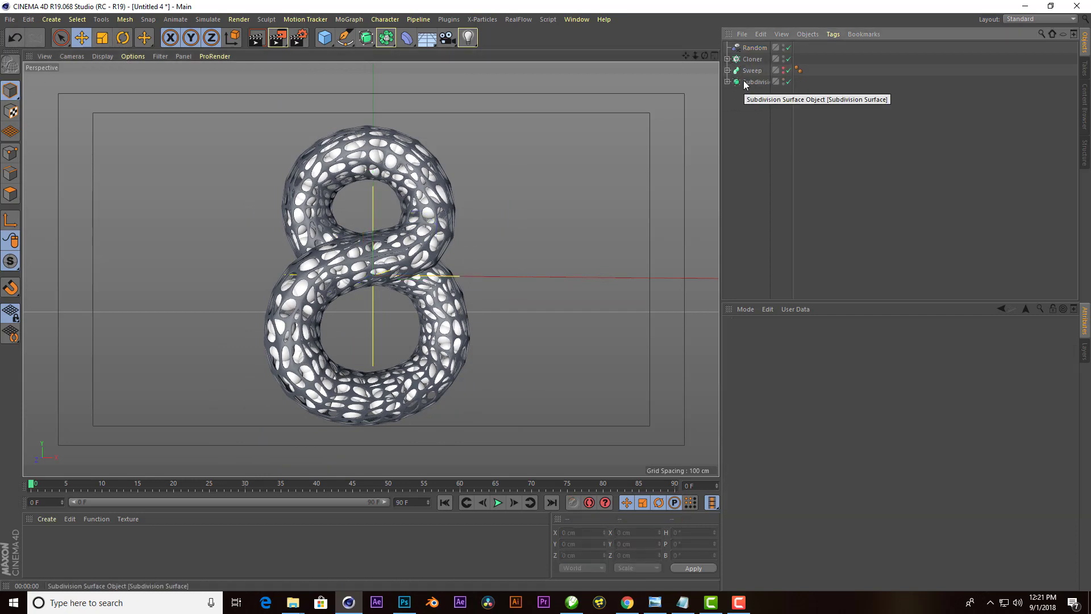
{"action": "left_click_drag", "start_coordinate": [319, 263], "coordinate": [444, 307], "text": "alt"}
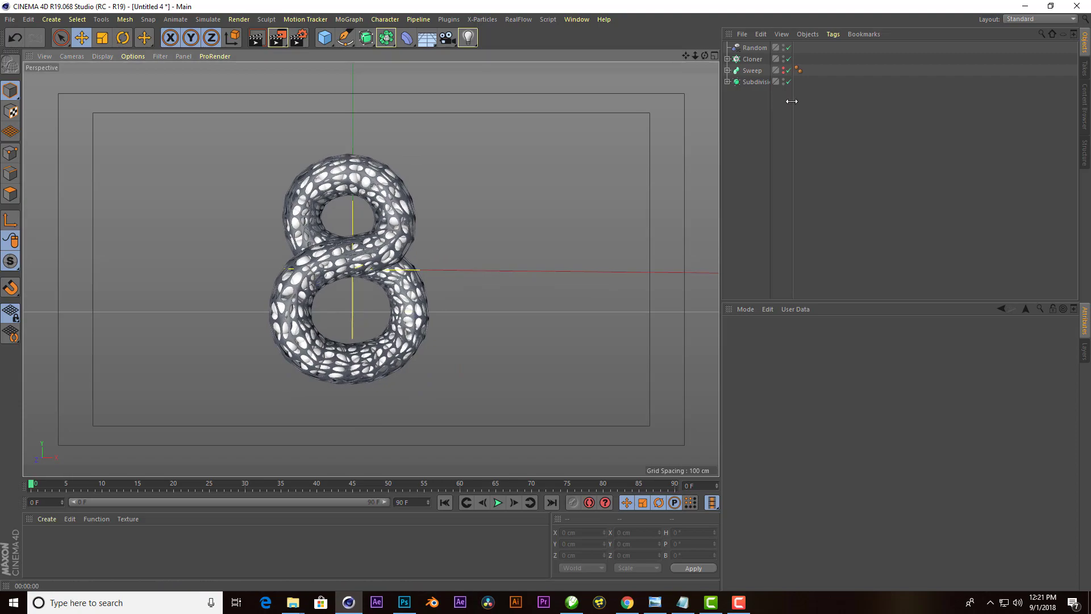
{"action": "scroll", "coordinate": [250, 272], "scroll_direction": "up", "scroll_amount": 1}
{"action": "scroll", "coordinate": [250, 272], "scroll_direction": "up", "scroll_amount": 4}
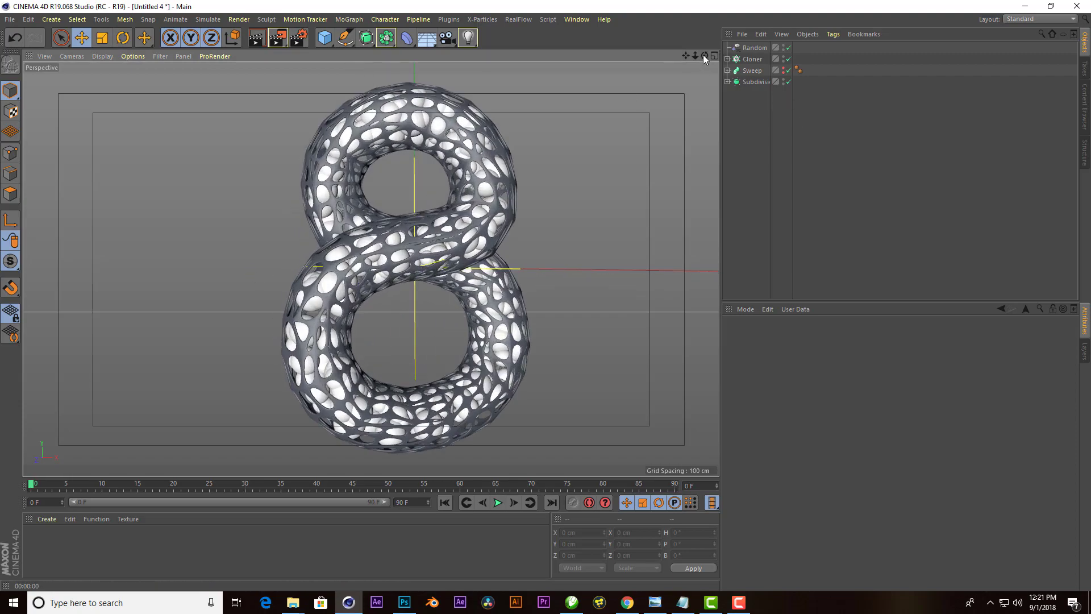
{"action": "left_click_drag", "start_coordinate": [703, 55], "coordinate": [711, 56]}
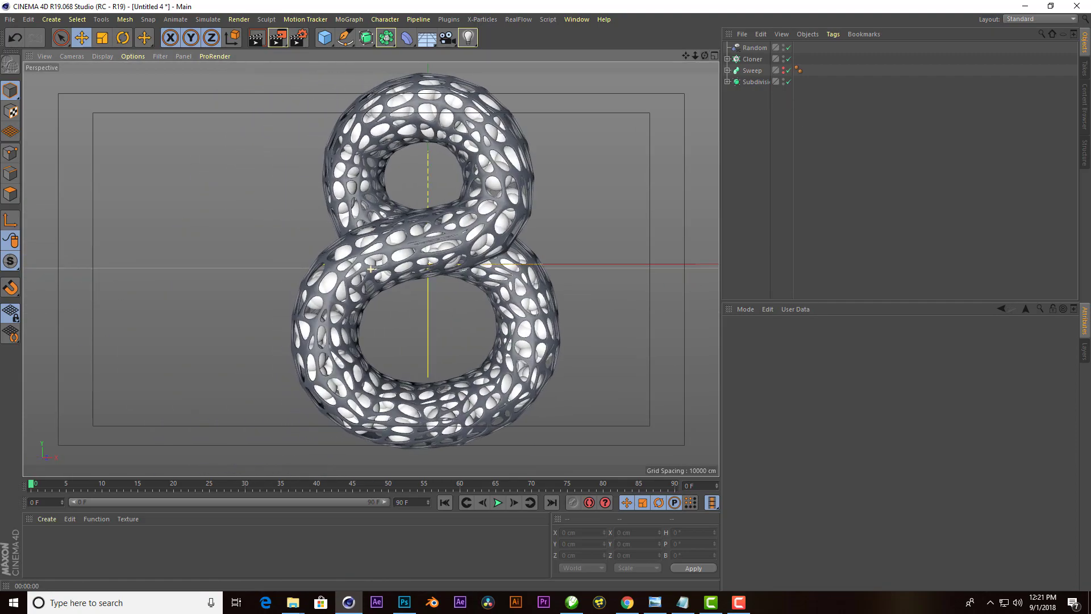
{"action": "scroll", "coordinate": [287, 243], "scroll_direction": "down", "scroll_amount": 2}
{"action": "scroll", "coordinate": [394, 242], "scroll_direction": "up", "scroll_amount": 1}
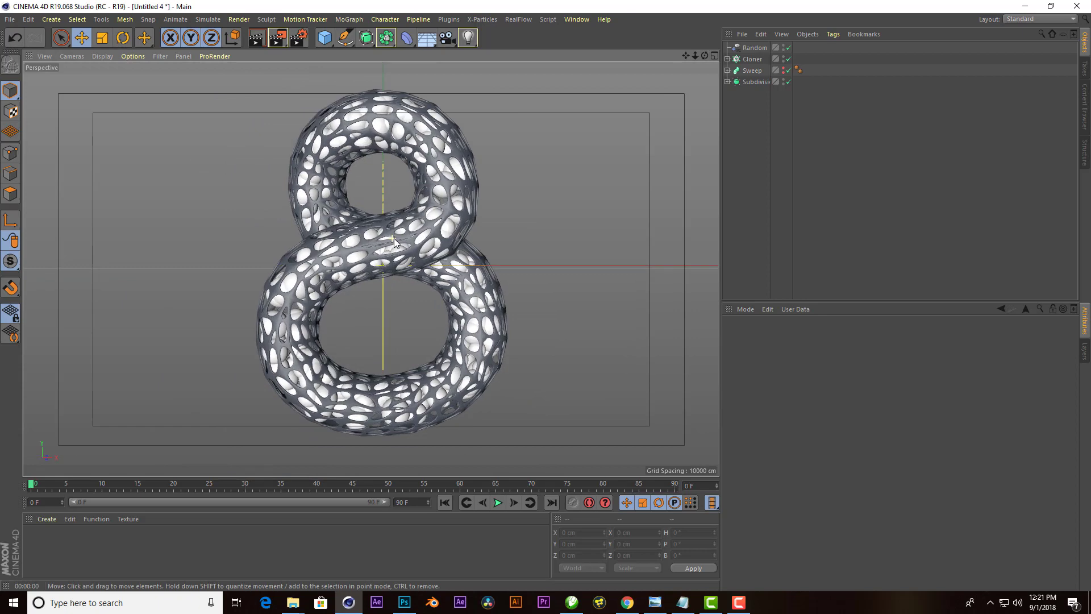
{"action": "left_click", "coordinate": [256, 38]}
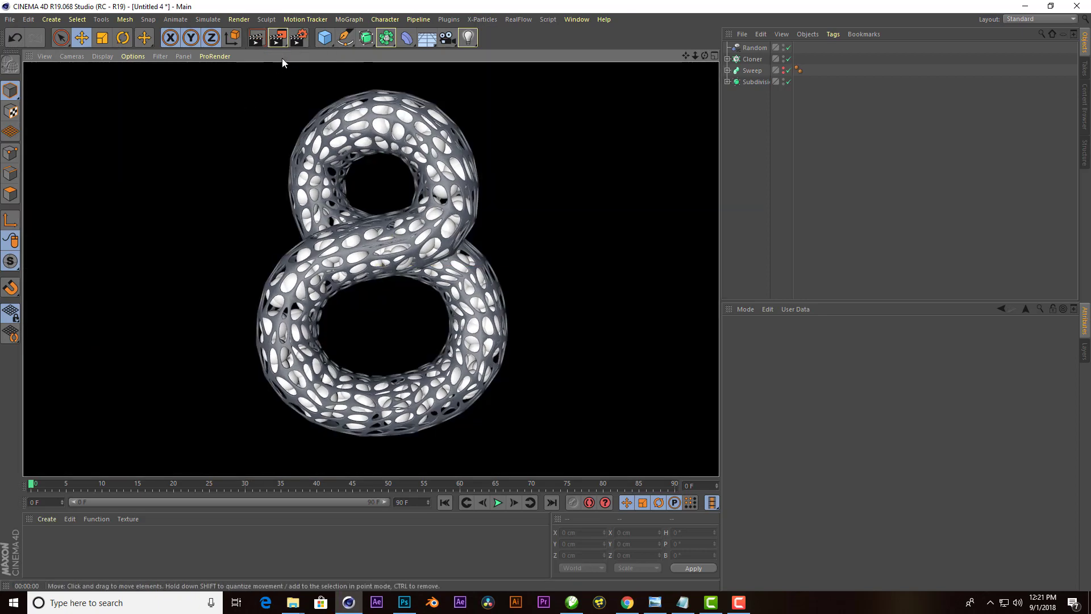
- Add Ambient Occlusion in Render Settings and re-render the view
{"action": "left_click", "coordinate": [299, 38]}
{"action": "left_click", "coordinate": [104, 210]}
{"action": "left_click", "coordinate": [149, 279]}
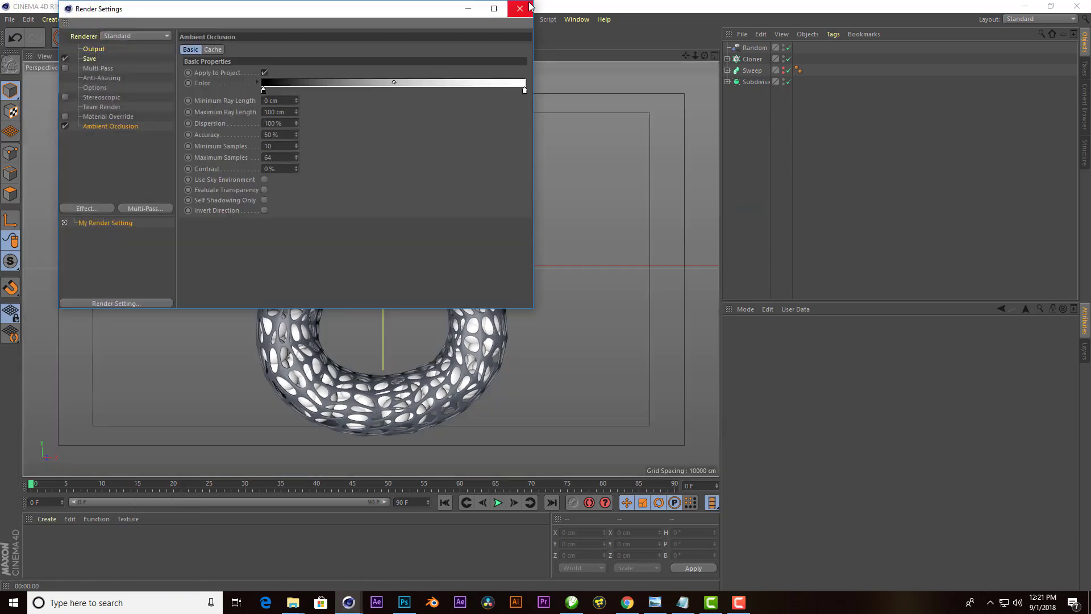
{"action": "left_click", "coordinate": [520, 8]}
{"action": "key", "text": "ctrl+r"}
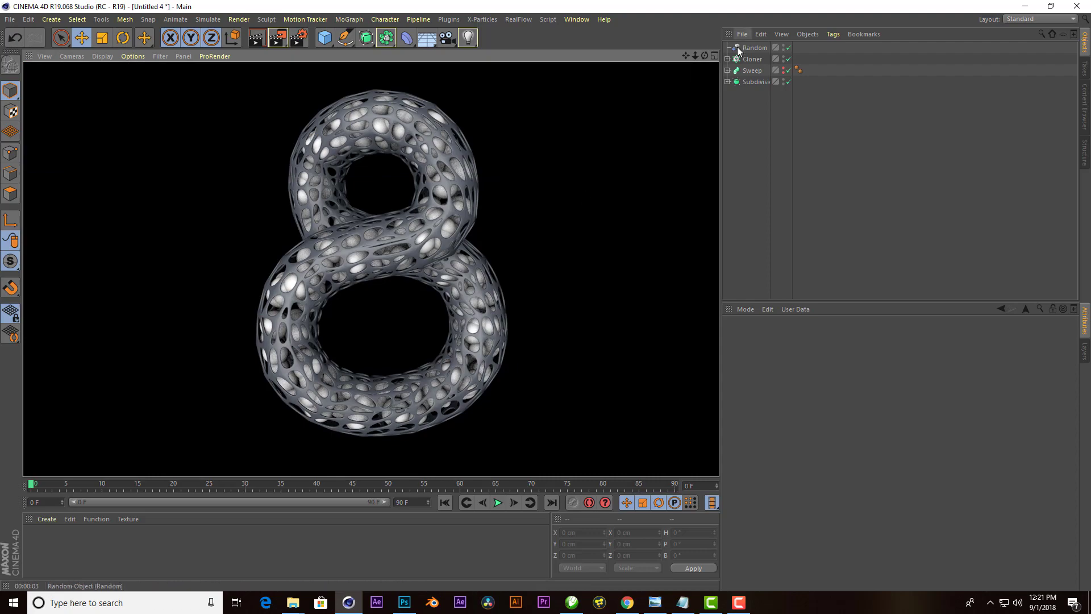
- Raise the Sweep's Circle radius from 7 cm to 8 cm and render from the front
{"action": "left_click", "coordinate": [727, 71]}
{"action": "left_click", "coordinate": [756, 82]}
{"action": "scroll", "coordinate": [414, 233], "scroll_direction": "up", "scroll_amount": 5}
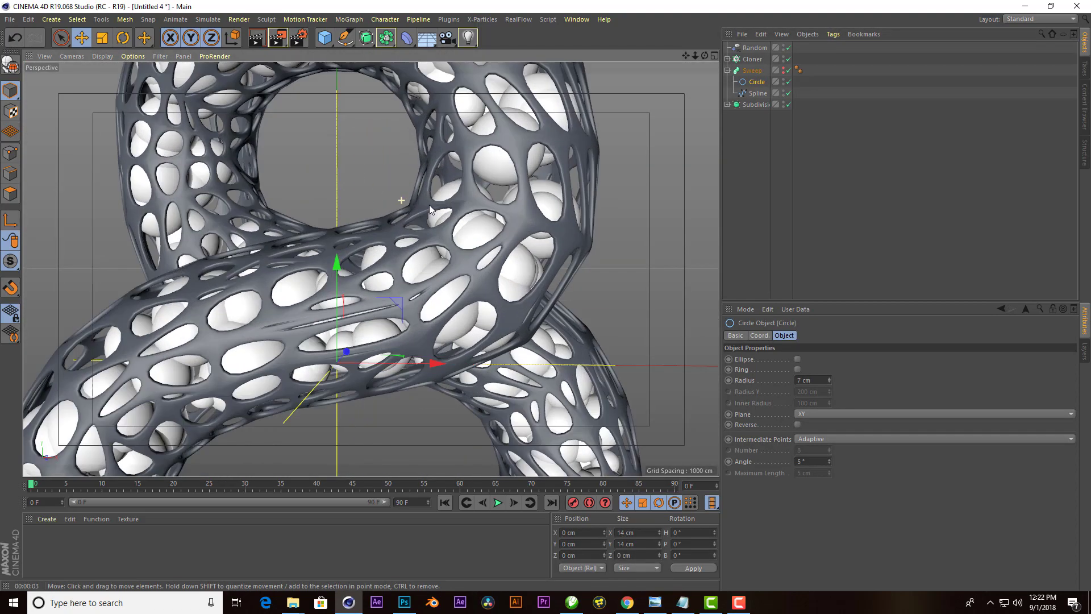
{"action": "left_click_drag", "start_coordinate": [414, 233], "coordinate": [363, 270], "text": "alt"}
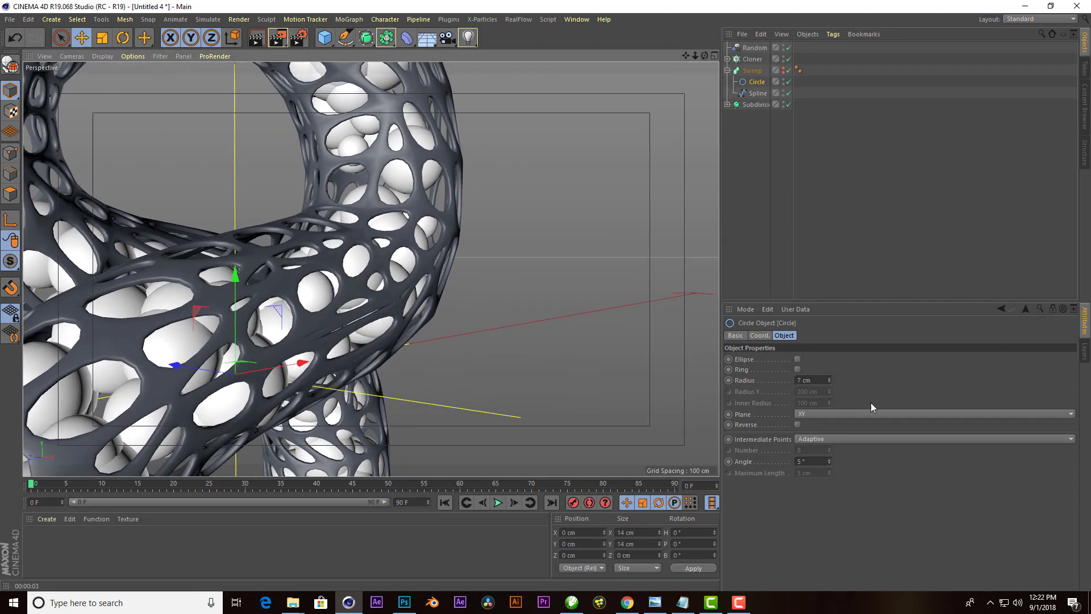
{"action": "left_click", "coordinate": [829, 378]}
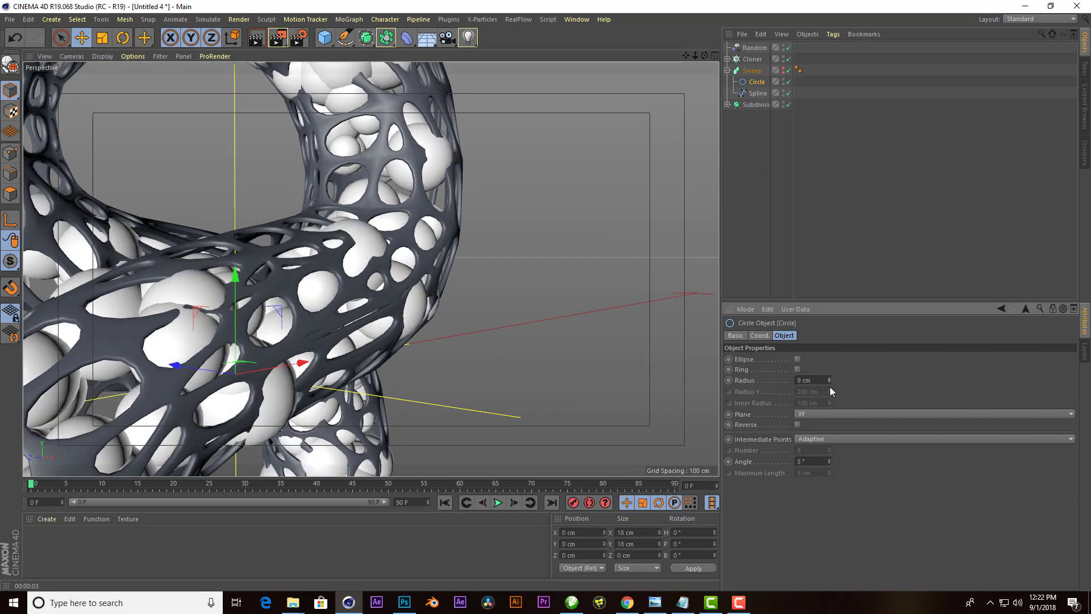
{"action": "scroll", "coordinate": [373, 282], "scroll_direction": "down", "scroll_amount": 5}
{"action": "scroll", "coordinate": [434, 165], "scroll_direction": "down", "scroll_amount": 4}
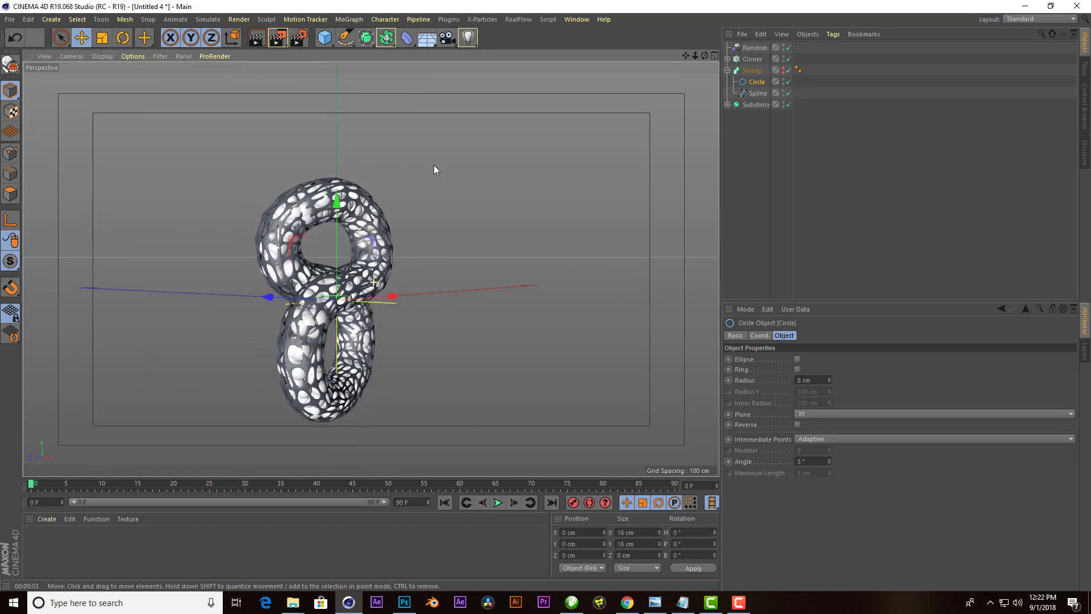
{"action": "left_click_drag", "start_coordinate": [364, 284], "coordinate": [312, 313], "text": "alt"}
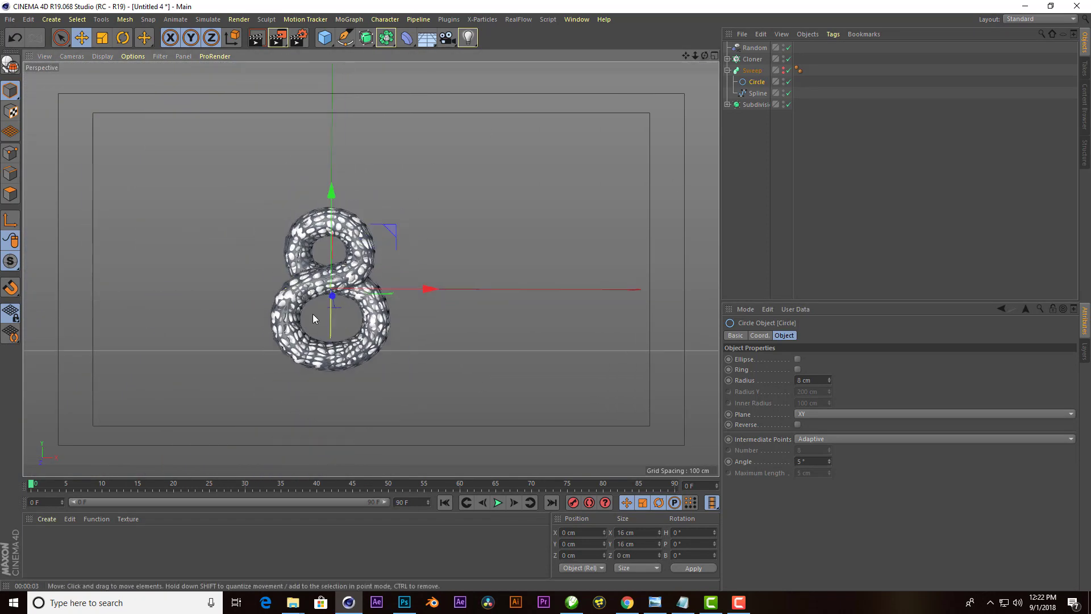
{"action": "key", "text": "ctrl+r"}
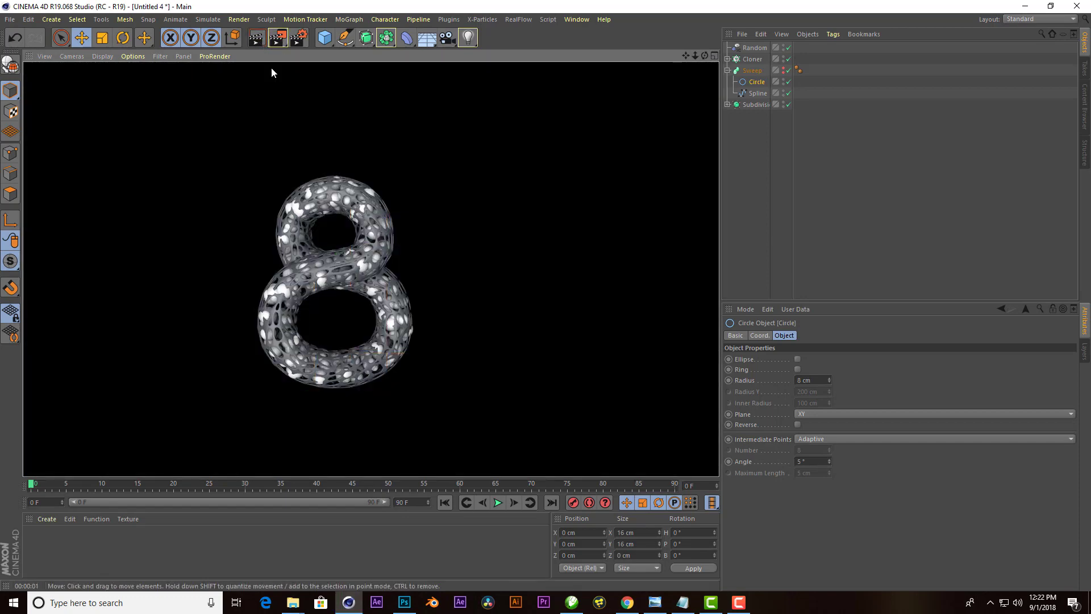
{"action": "scroll", "coordinate": [238, 239], "scroll_direction": "up", "scroll_amount": 3}
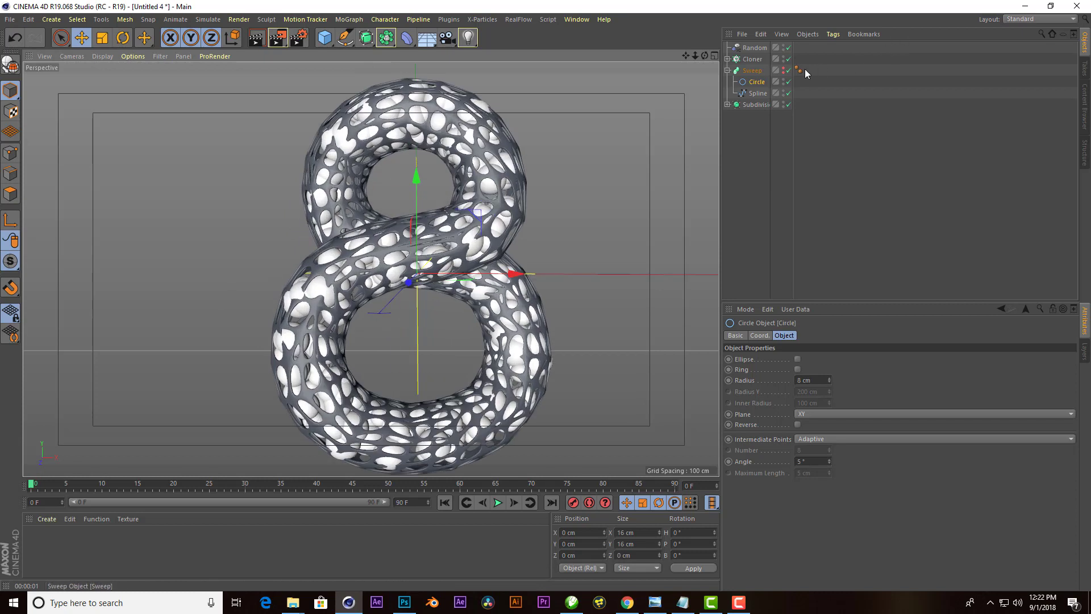
- Try Quadrangles caps on the lattice's inner Sweep, then keep Triangles
{"action": "left_click", "coordinate": [727, 104]}
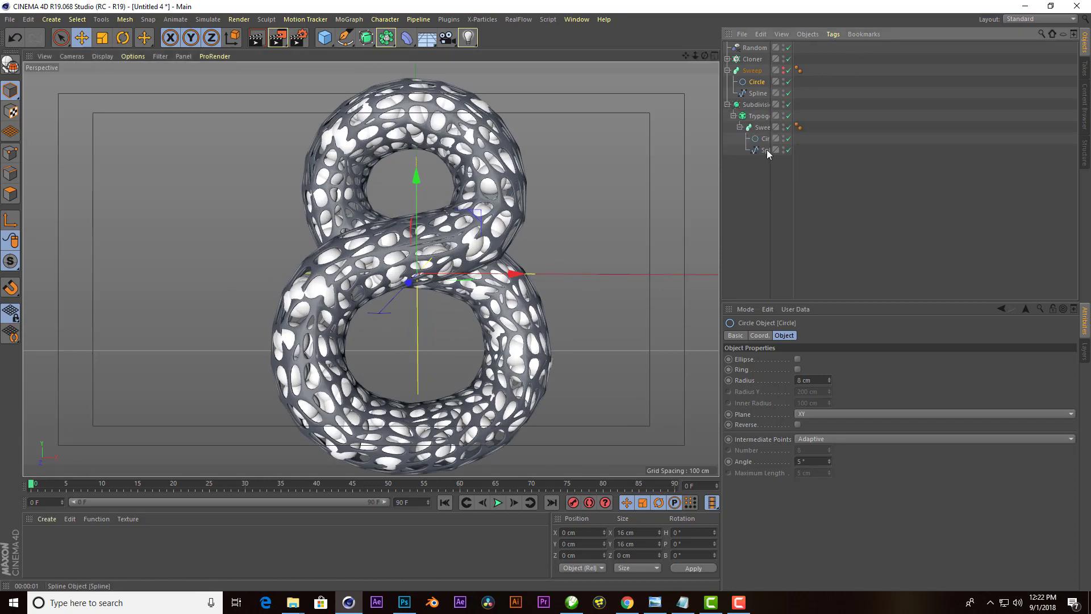
{"action": "left_click", "coordinate": [764, 150]}
{"action": "left_click", "coordinate": [763, 127]}
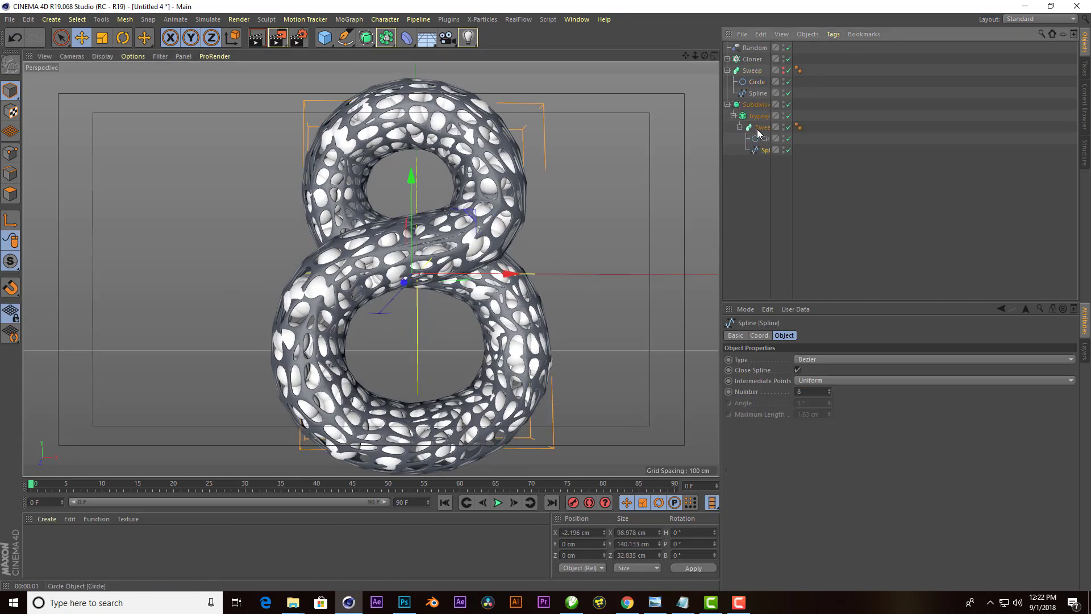
{"action": "left_click", "coordinate": [808, 336]}
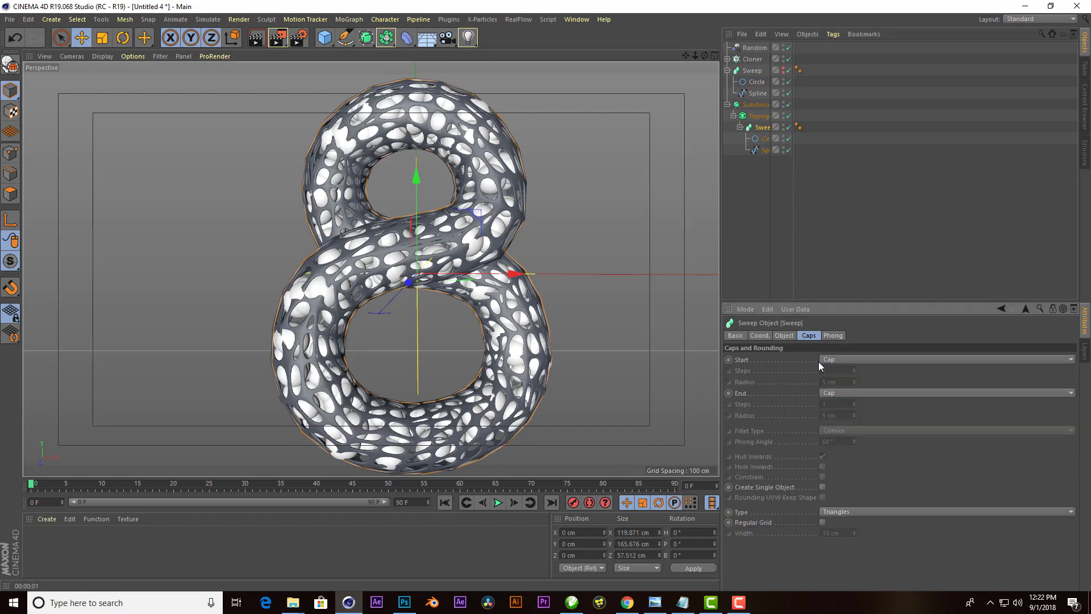
{"action": "left_click", "coordinate": [833, 513]}
{"action": "left_click", "coordinate": [849, 532]}
{"action": "left_click", "coordinate": [836, 515]}
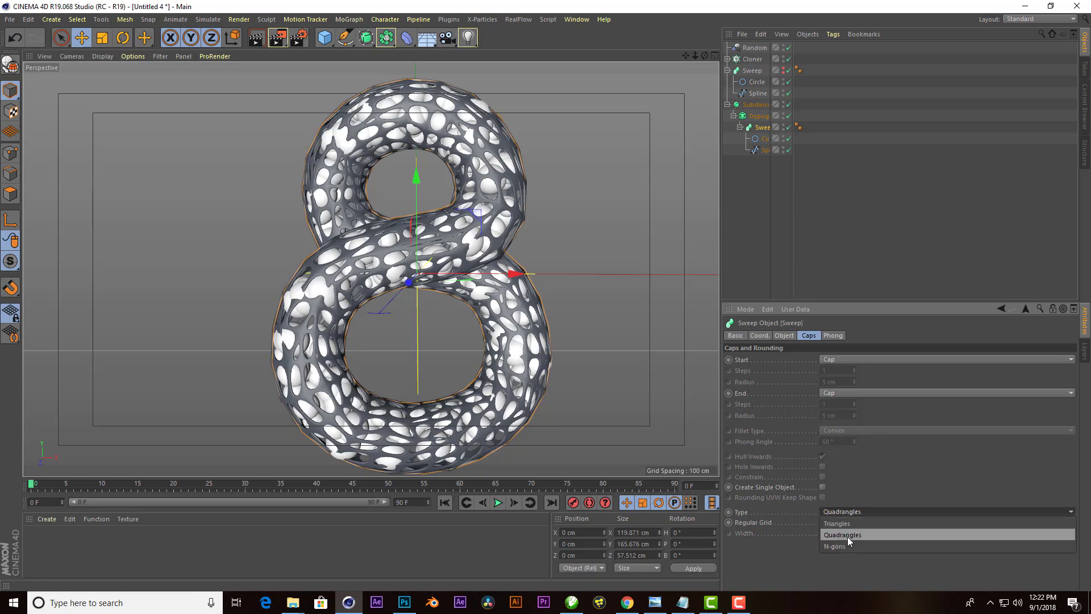
{"action": "left_click", "coordinate": [847, 525]}
- Set the inner Circle radius to 15 cm, undoing trial values of 13 and 12 cm
{"action": "scroll", "coordinate": [279, 343], "scroll_direction": "up", "scroll_amount": 2}
{"action": "scroll", "coordinate": [280, 344], "scroll_direction": "up", "scroll_amount": 2}
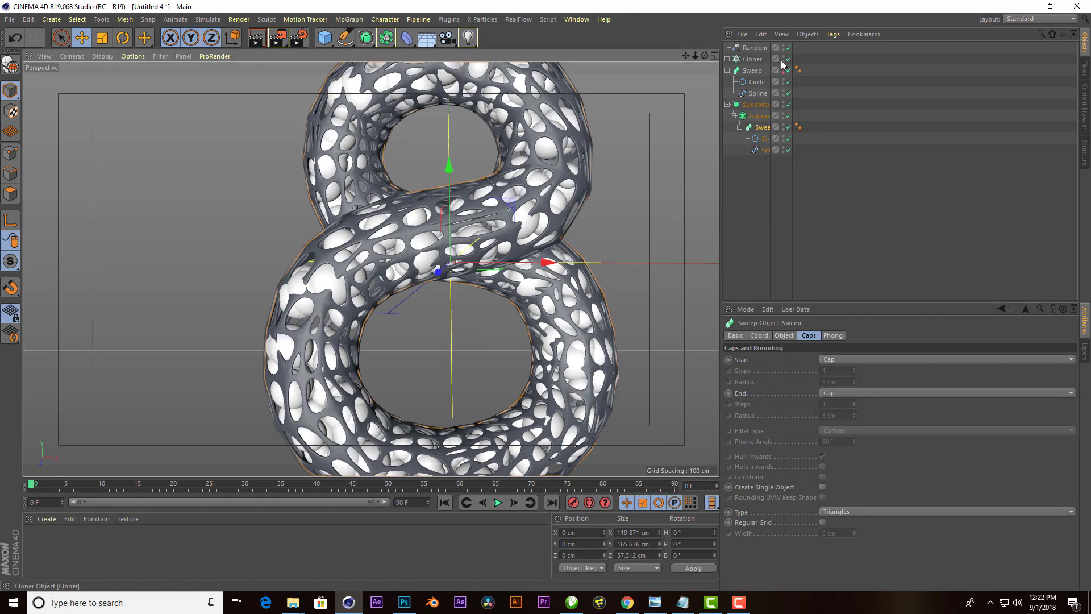
{"action": "left_click", "coordinate": [764, 139]}
{"action": "left_click", "coordinate": [829, 382]}
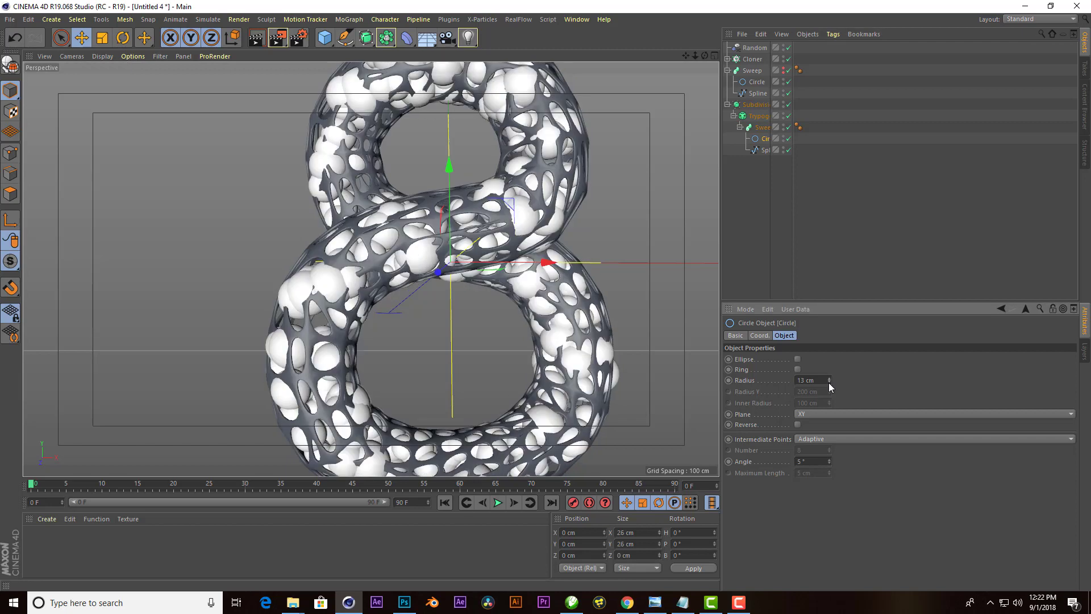
{"action": "left_click", "coordinate": [829, 382]}
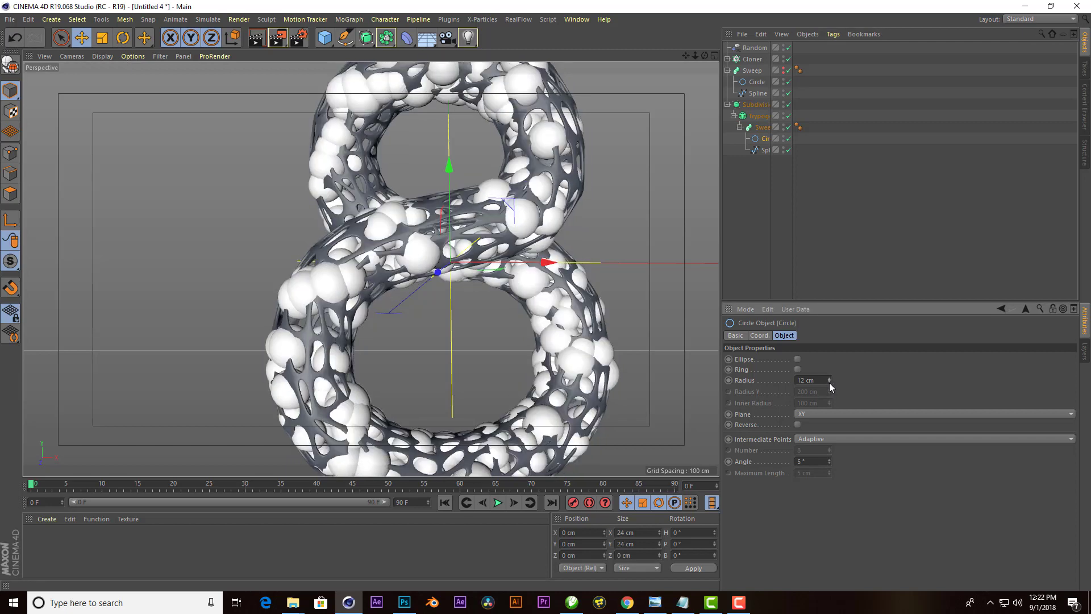
{"action": "left_click", "coordinate": [15, 38]}
{"action": "left_click", "coordinate": [765, 138]}
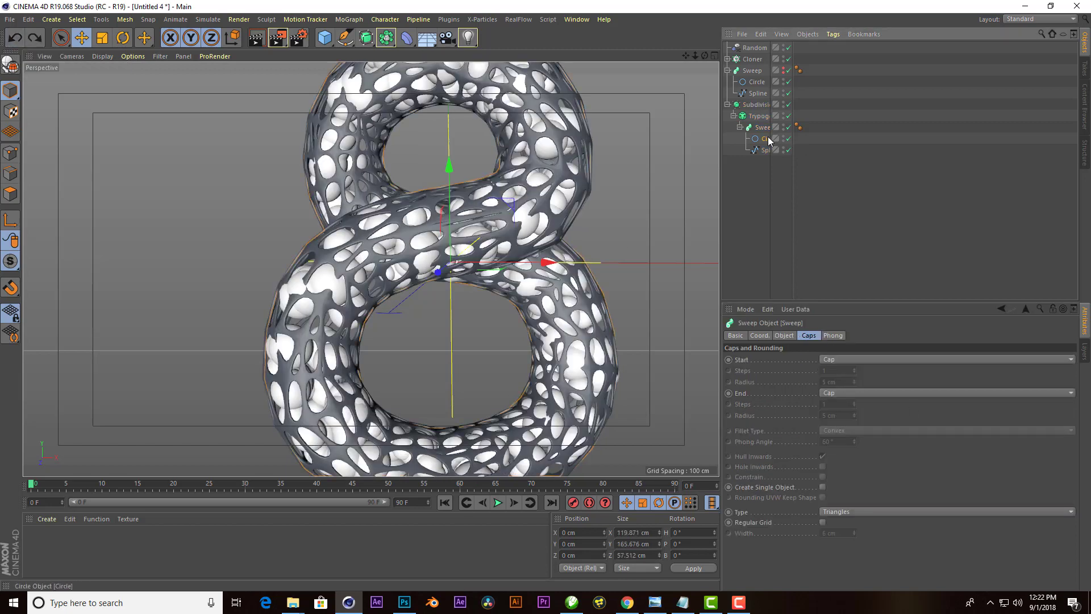
{"action": "left_click", "coordinate": [830, 379]}
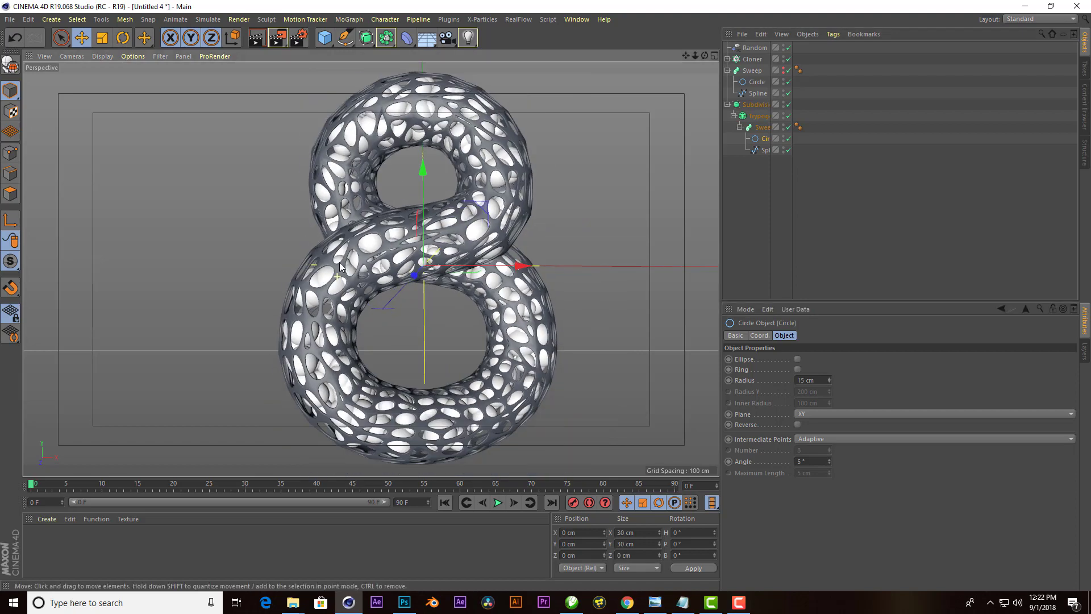
{"action": "mouse_move", "coordinate": [705, 55]}
{"action": "left_mouse_down"}
{"action": "mouse_move", "coordinate": [370, 269]}
{"action": "mouse_move", "coordinate": [719, 73]}
{"action": "left_mouse_up"}
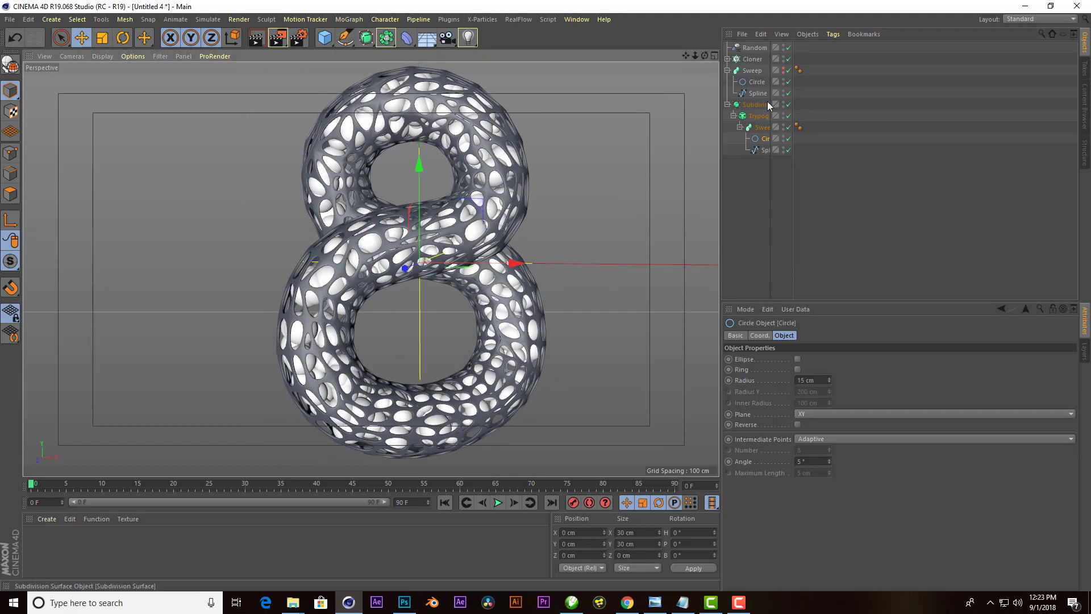
- Select the Cloner and try Edge and Vertex distribution before settling on Volume
{"action": "left_click", "coordinate": [753, 59]}
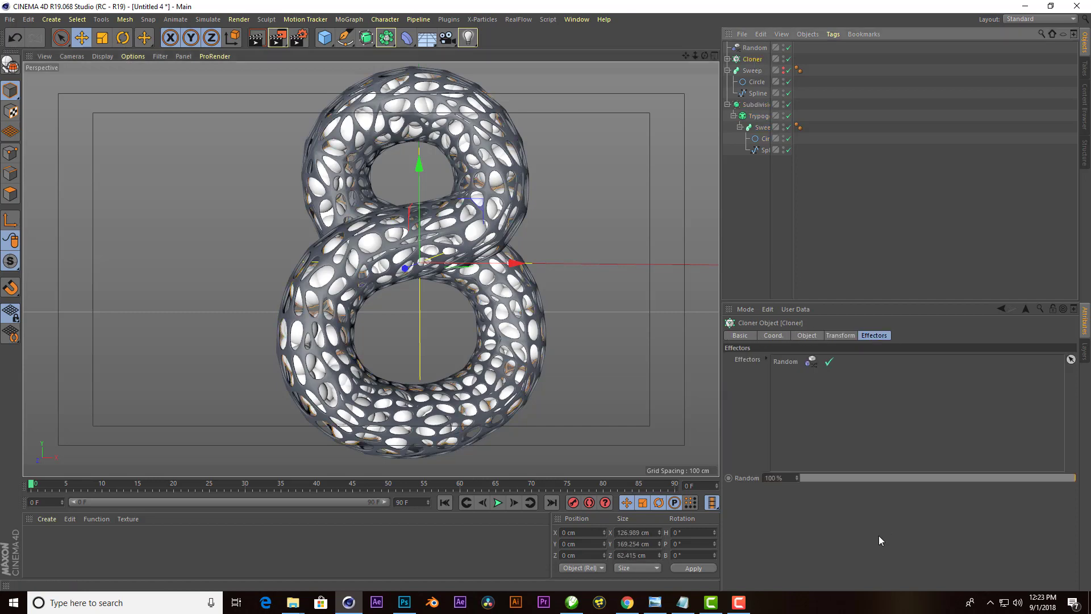
{"action": "left_click", "coordinate": [729, 70]}
{"action": "left_click", "coordinate": [807, 336]}
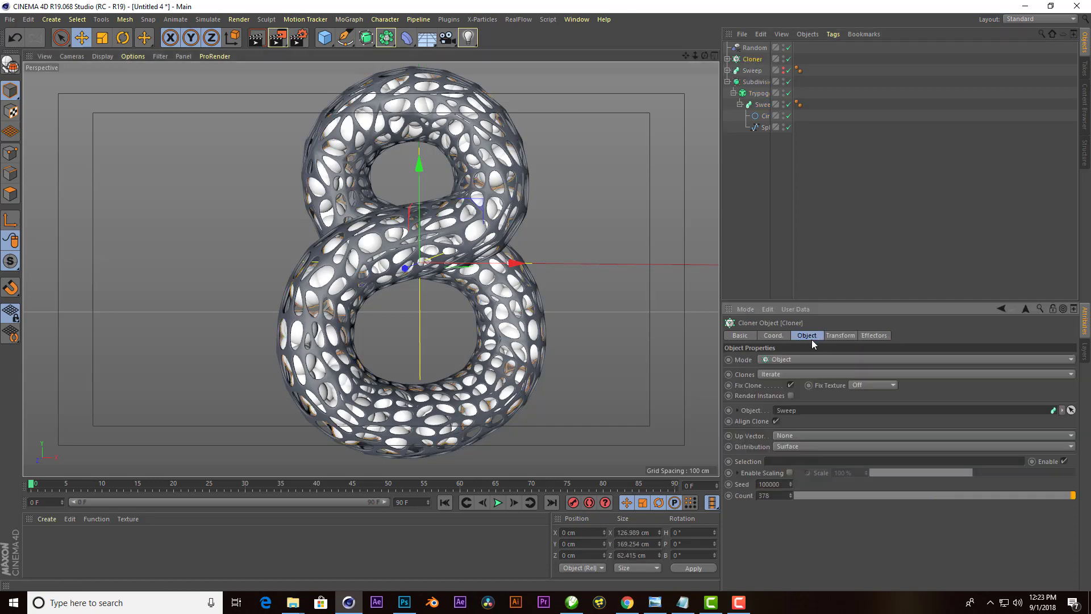
{"action": "left_click", "coordinate": [792, 448]}
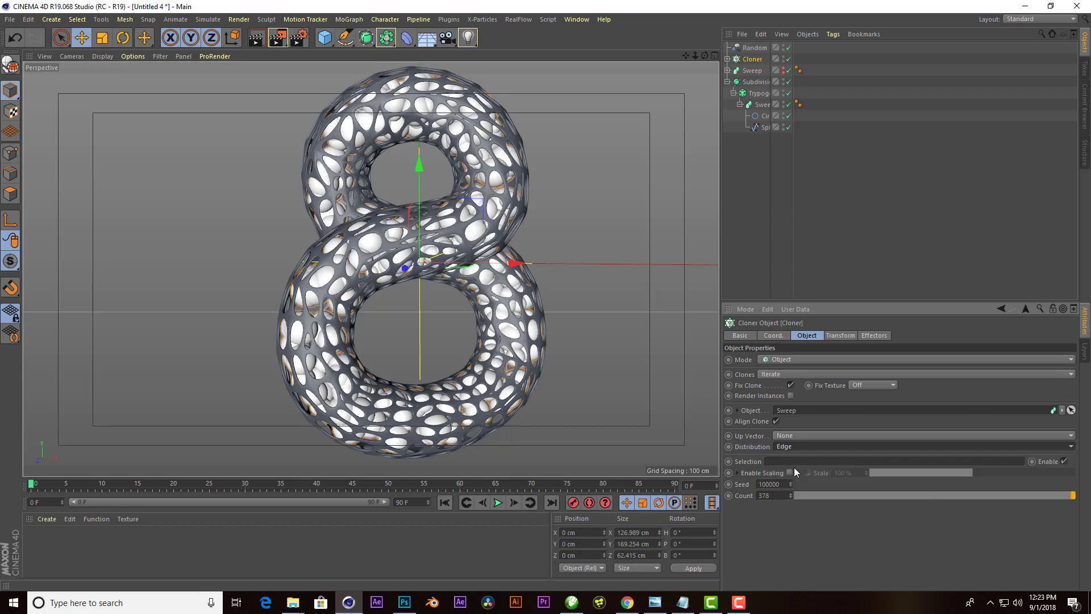
{"action": "left_click", "coordinate": [794, 467]}
{"action": "scroll", "coordinate": [427, 210], "scroll_direction": "up", "scroll_amount": 3}
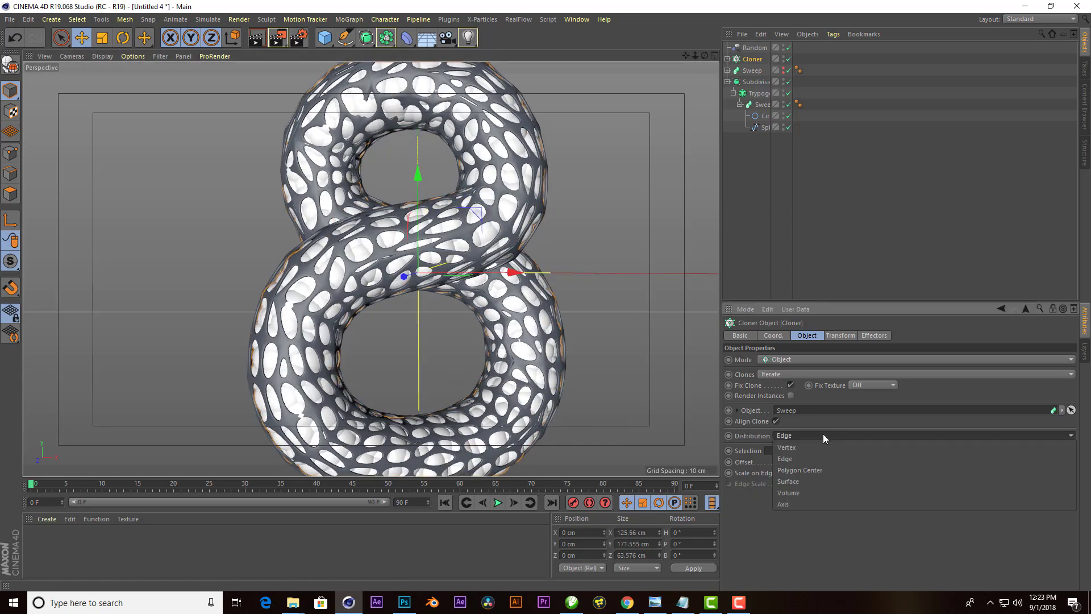
{"action": "left_click", "coordinate": [823, 436]}
{"action": "left_click", "coordinate": [817, 443]}
{"action": "left_click", "coordinate": [818, 446]}
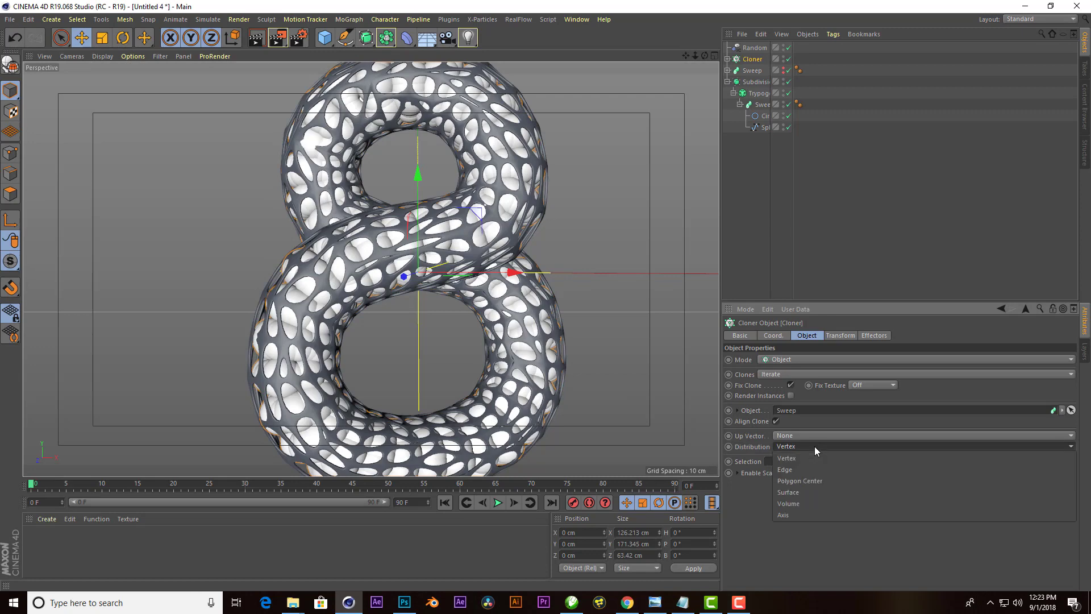
{"action": "left_click", "coordinate": [805, 502]}
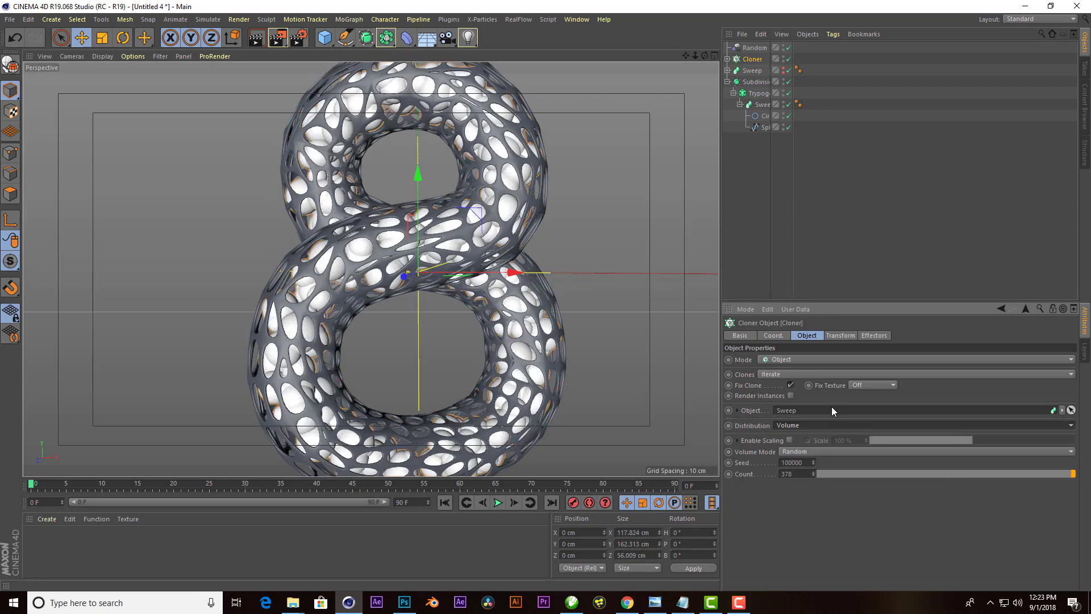
- Raise the Cloner's clone count to 1000
{"action": "scroll", "coordinate": [391, 328], "scroll_direction": "down", "scroll_amount": 2}
{"action": "scroll", "coordinate": [392, 325], "scroll_direction": "up", "scroll_amount": 2}
{"action": "scroll", "coordinate": [392, 326], "scroll_direction": "up", "scroll_amount": 2}
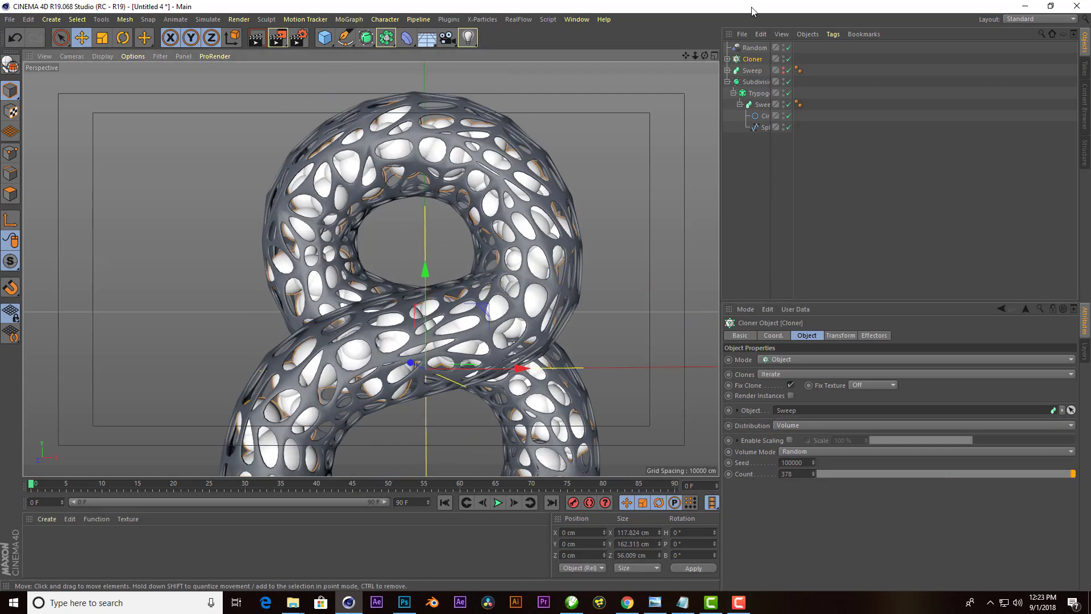
{"action": "left_click_drag", "start_coordinate": [705, 56], "coordinate": [705, 55]}
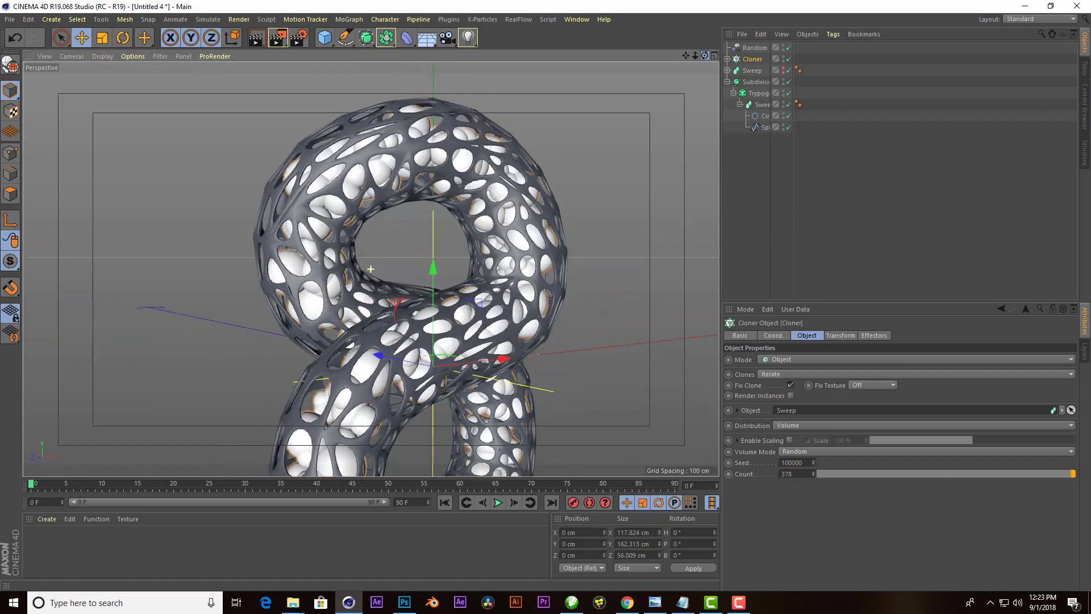
{"action": "left_click_drag", "start_coordinate": [814, 473], "coordinate": [813, 455]}
{"action": "type", "text": "1"}
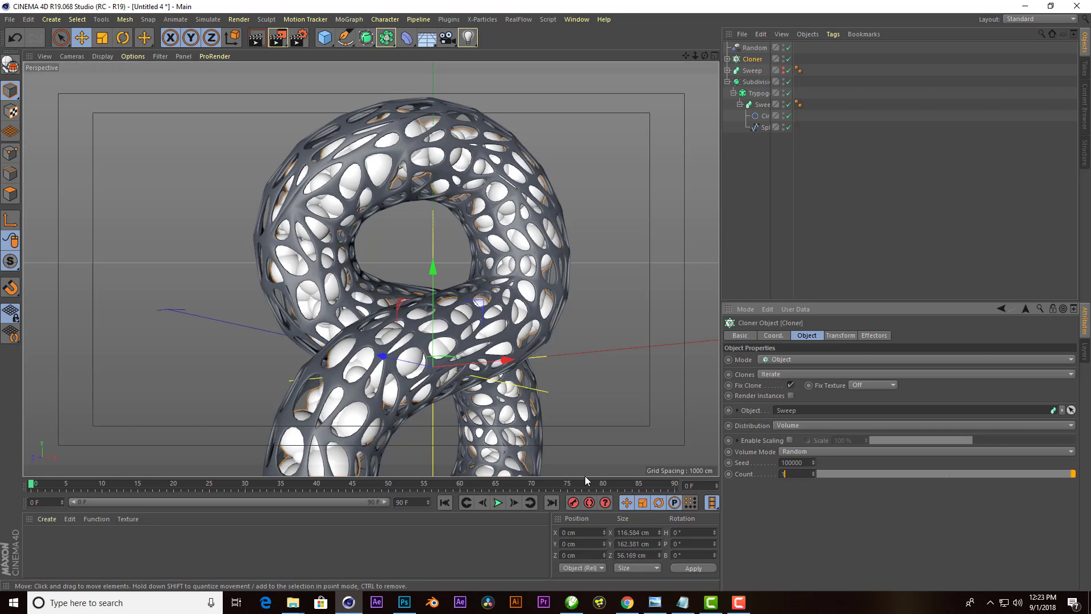
{"action": "type", "text": "000"}
{"action": "key", "text": "Return"}
- Add a Cube to the scene and hide it so the 8 stays visible
{"action": "scroll", "coordinate": [478, 176], "scroll_direction": "down", "scroll_amount": 5}
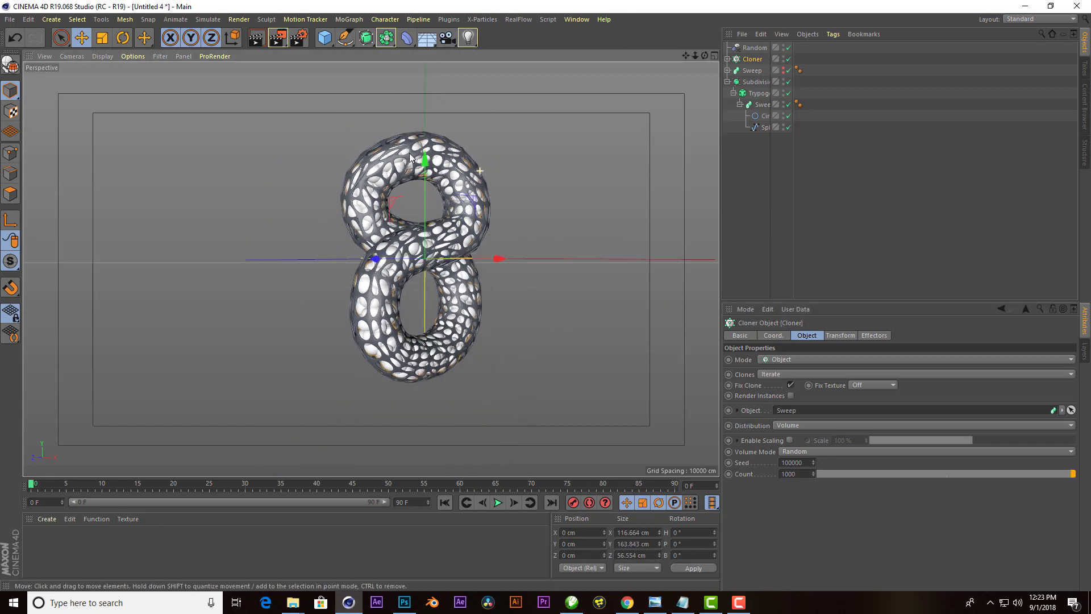
{"action": "left_click_drag", "start_coordinate": [703, 58], "coordinate": [682, 62]}
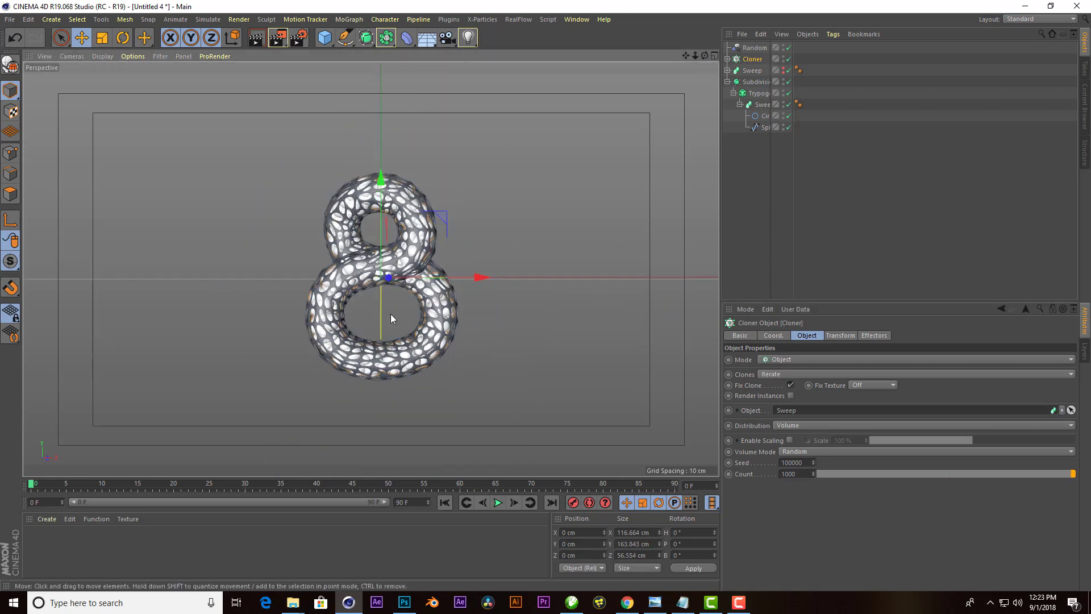
{"action": "middle_click_drag", "start_coordinate": [391, 314], "coordinate": [502, 359], "text": "alt"}
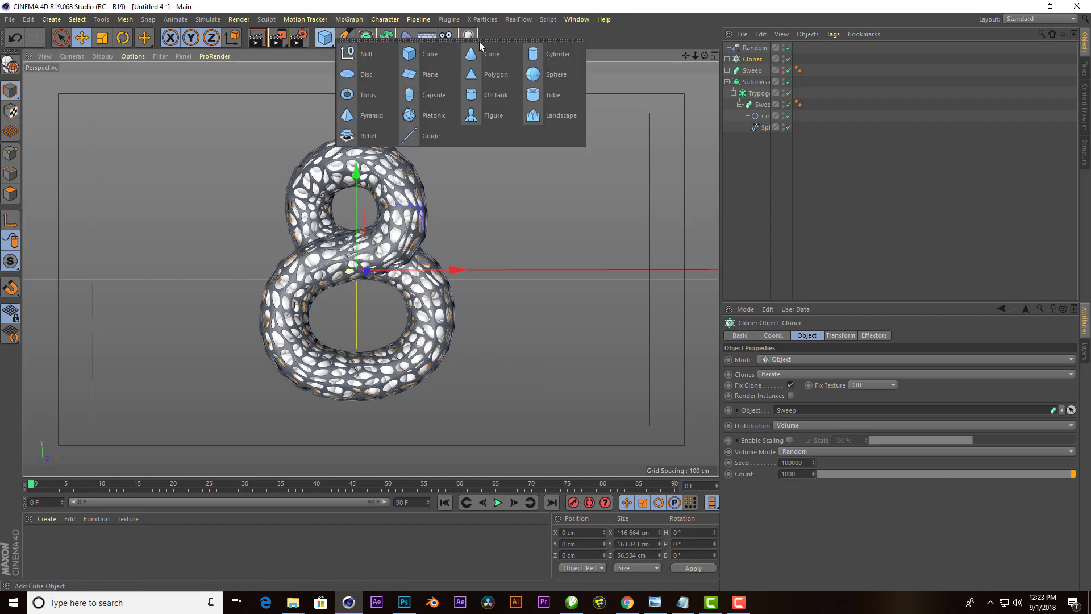
{"action": "left_click_drag", "start_coordinate": [326, 38], "coordinate": [502, 74]}
{"action": "left_click", "coordinate": [789, 47]}
- Add a Target Camera aimed at the 8, view through it zoomed out, and unhide the Cube
{"action": "left_click", "coordinate": [504, 74]}
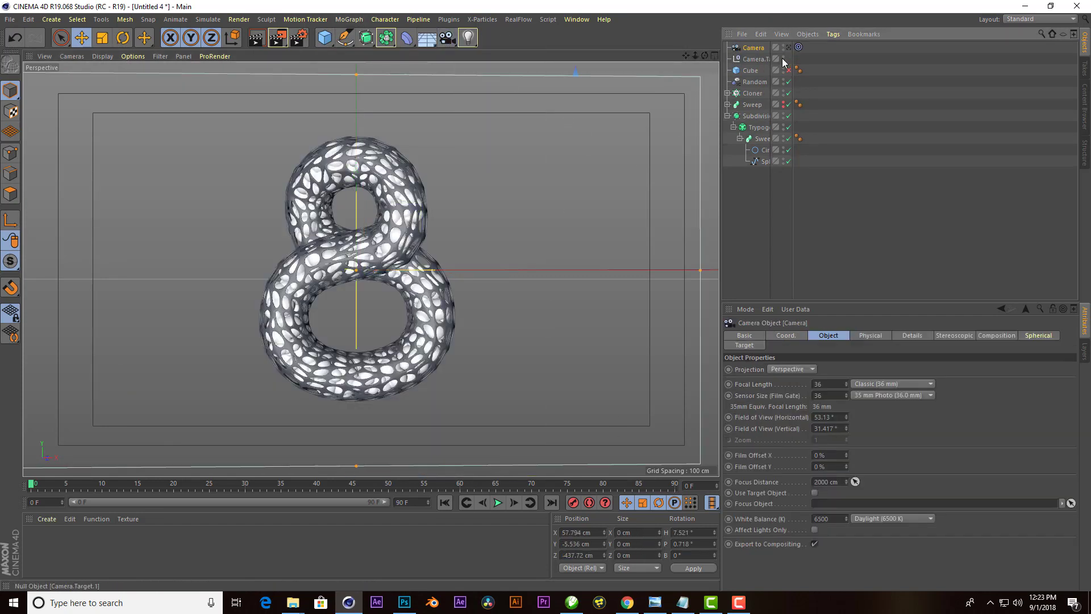
{"action": "left_click", "coordinate": [788, 48]}
{"action": "left_click", "coordinate": [753, 58]}
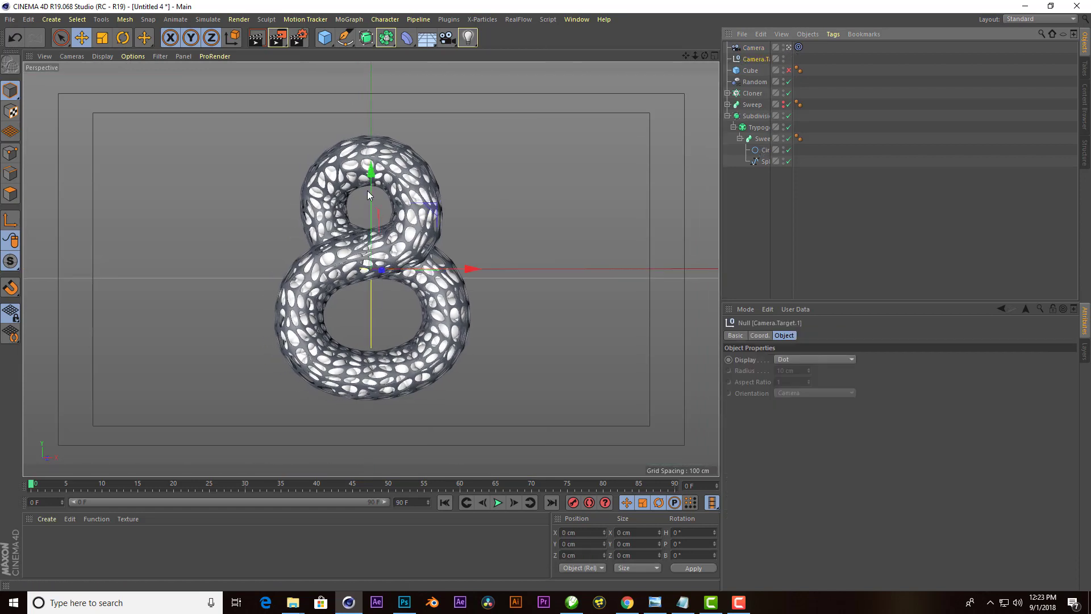
{"action": "left_click_drag", "start_coordinate": [696, 56], "coordinate": [728, 59]}
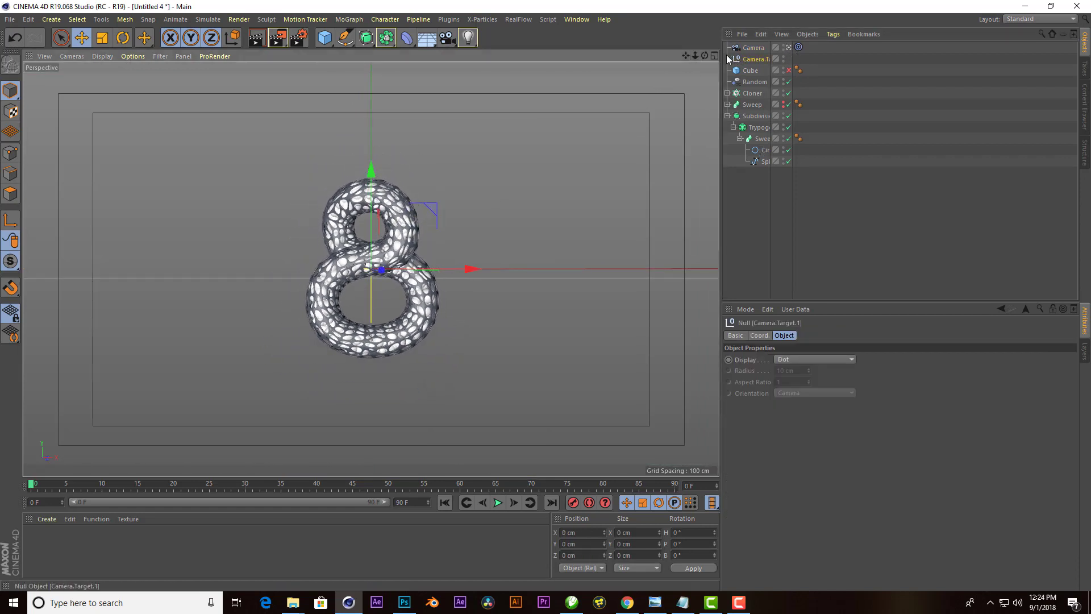
{"action": "left_click", "coordinate": [788, 69]}
- Scale the Cube in the four-view layout to about 1448 × 1078 × 1456 cm
{"action": "left_click", "coordinate": [751, 70]}
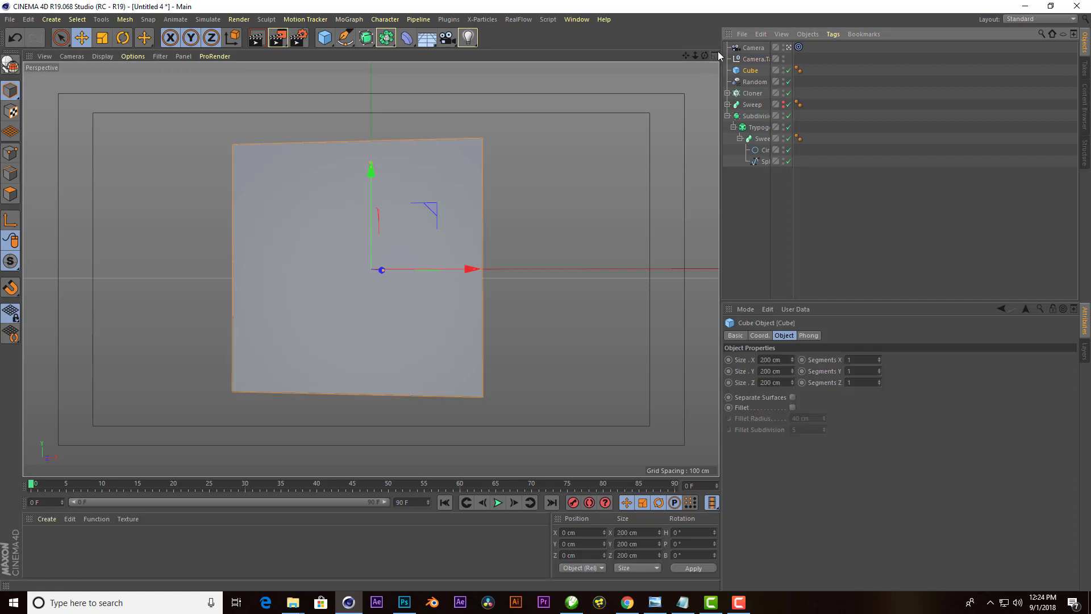
{"action": "key", "text": "F5"}
{"action": "left_click_drag", "start_coordinate": [231, 376], "coordinate": [301, 376]}
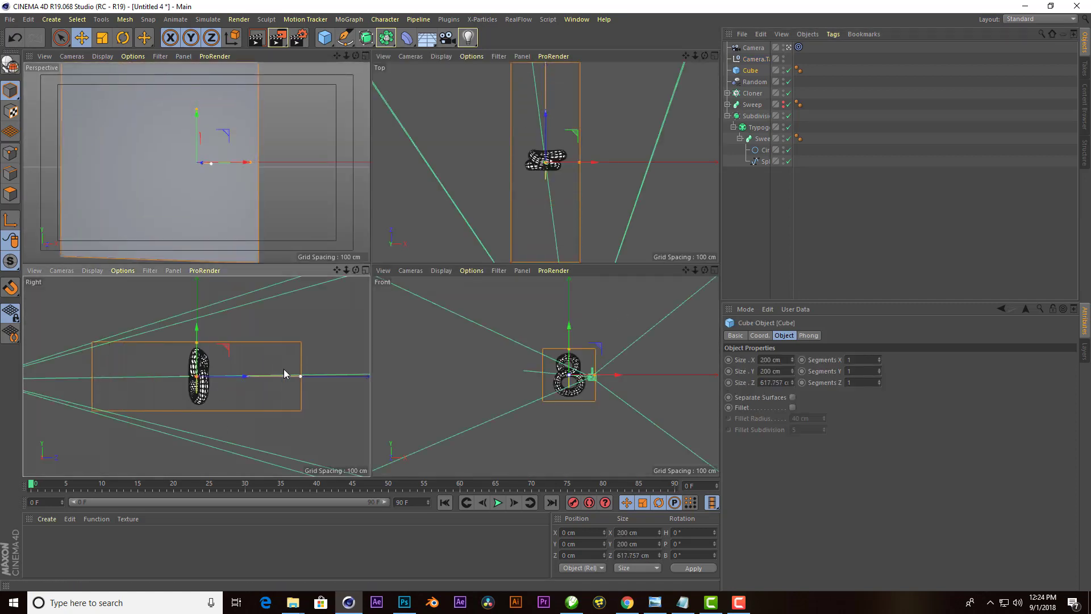
{"action": "left_click_drag", "start_coordinate": [197, 342], "coordinate": [197, 298]}
{"action": "scroll", "coordinate": [250, 352], "scroll_direction": "down", "scroll_amount": 3}
{"action": "left_click_drag", "start_coordinate": [283, 352], "coordinate": [356, 350]}
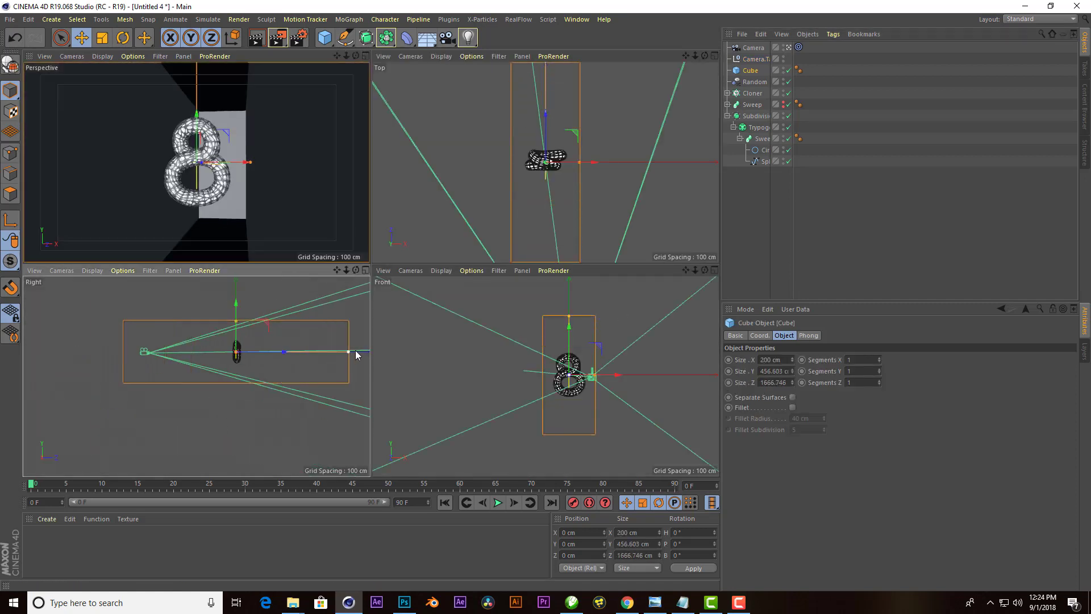
{"action": "left_click_drag", "start_coordinate": [237, 318], "coordinate": [240, 283]}
{"action": "left_click_drag", "start_coordinate": [579, 162], "coordinate": [662, 161]}
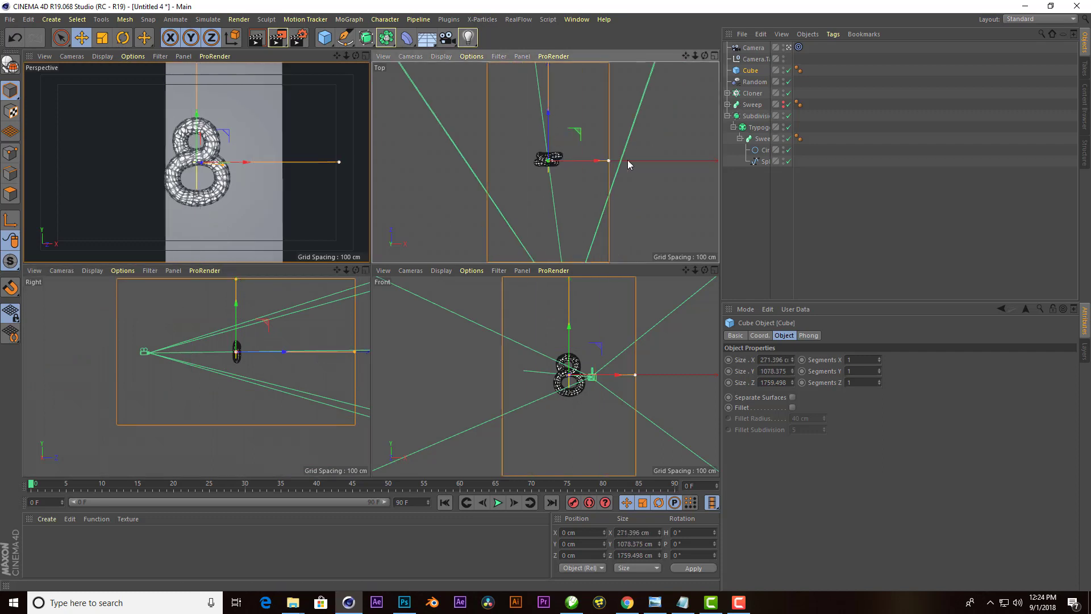
{"action": "scroll", "coordinate": [551, 171], "scroll_direction": "up", "scroll_amount": 3}
{"action": "scroll", "coordinate": [551, 172], "scroll_direction": "up", "scroll_amount": 2}
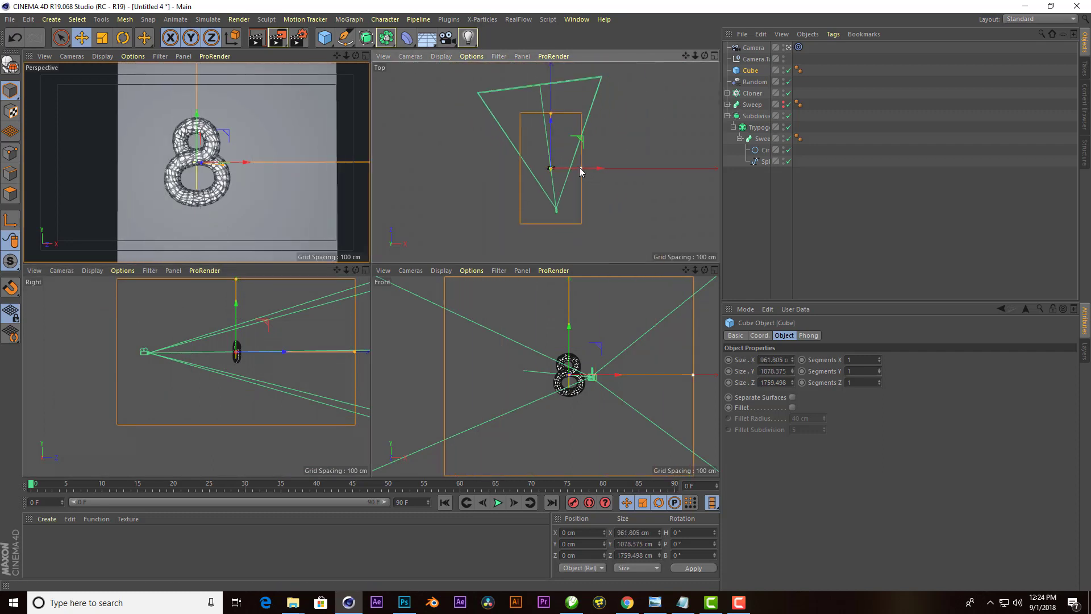
{"action": "left_click_drag", "start_coordinate": [578, 167], "coordinate": [597, 168]}
{"action": "scroll", "coordinate": [295, 370], "scroll_direction": "down", "scroll_amount": 2}
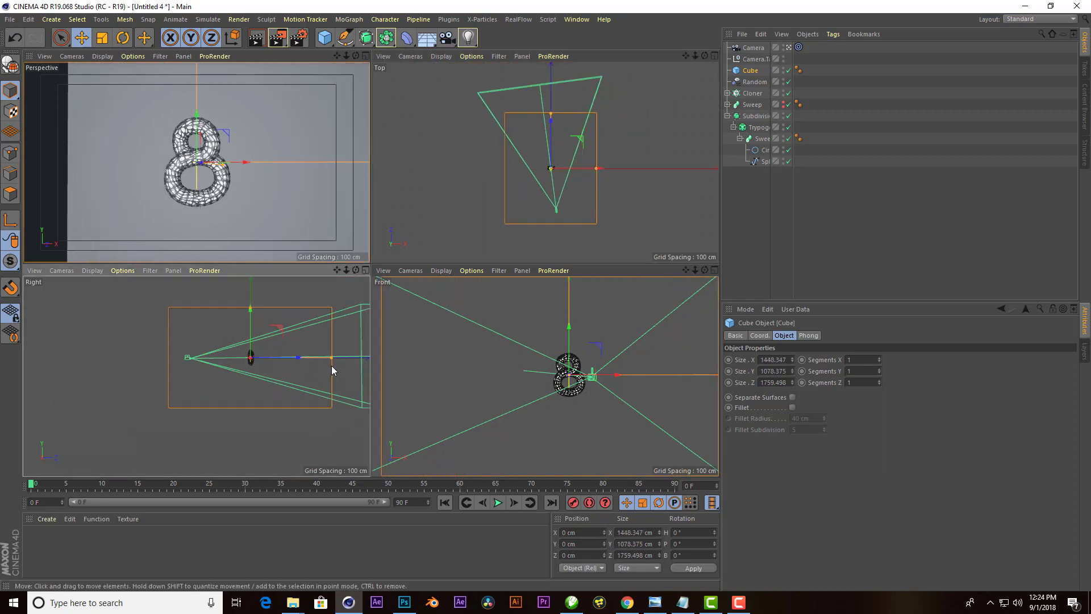
- Reposition the Cube vertically and in depth so it encloses the 8
{"action": "left_click", "coordinate": [365, 270]}
{"action": "mouse_move", "coordinate": [441, 209]}
{"action": "left_mouse_down"}
{"action": "mouse_move", "coordinate": [444, 94]}
{"action": "mouse_move", "coordinate": [445, 105]}
{"action": "left_mouse_up"}
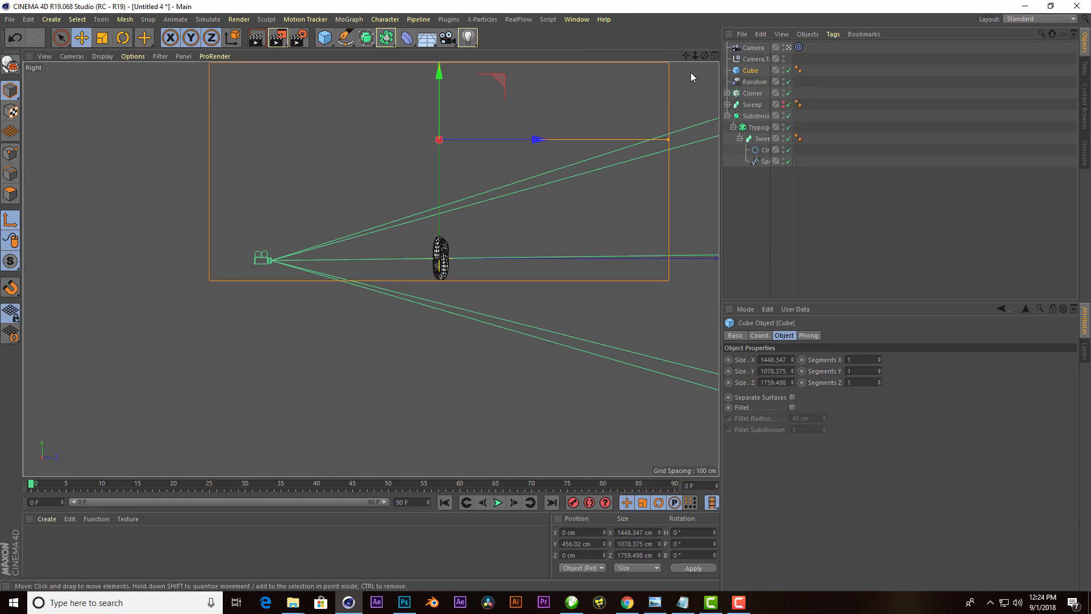
{"action": "left_click_drag", "start_coordinate": [441, 90], "coordinate": [442, 174]}
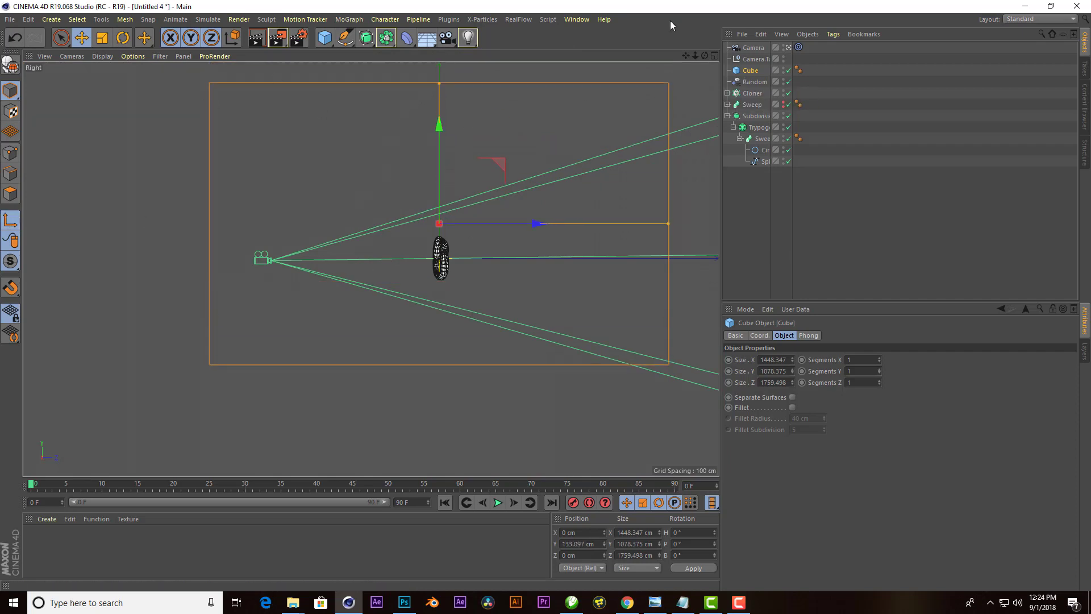
{"action": "left_click", "coordinate": [715, 56]}
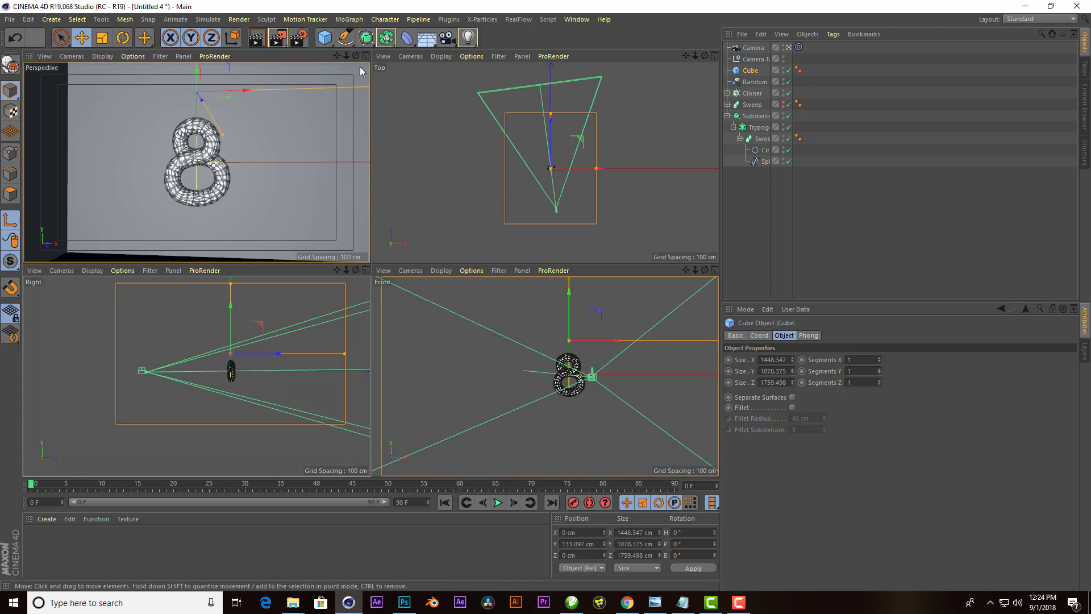
{"action": "left_click_drag", "start_coordinate": [551, 114], "coordinate": [552, 148]}
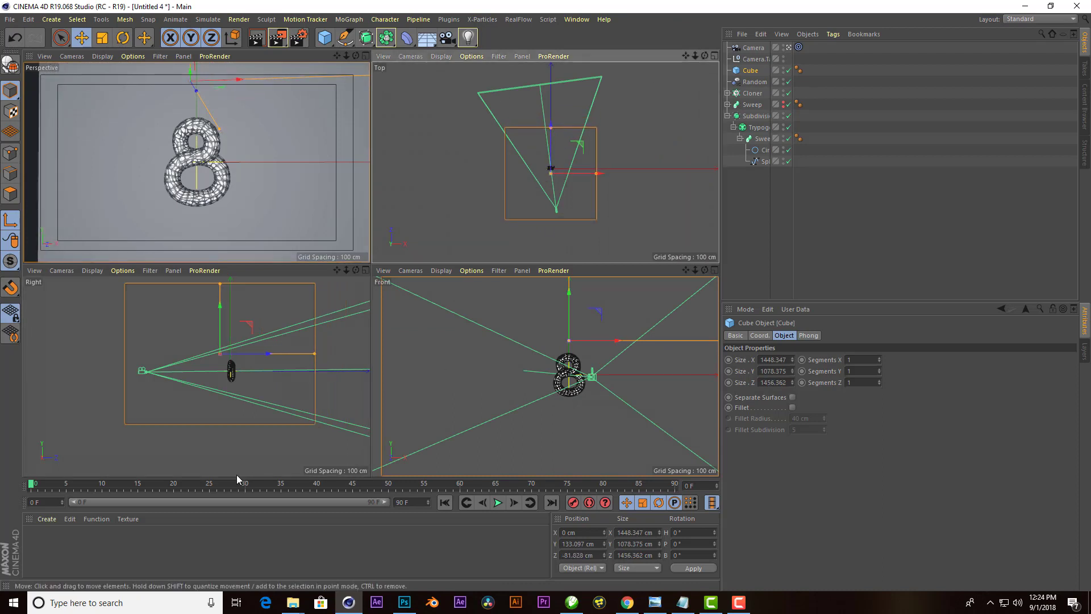
- Give the Cube a 278 cm fillet and make it an editable polygon object
{"action": "left_click", "coordinate": [792, 408]}
{"action": "mouse_move", "coordinate": [823, 417]}
{"action": "left_mouse_down"}
{"action": "mouse_move", "coordinate": [836, 414]}
{"action": "mouse_move", "coordinate": [833, 513]}
{"action": "left_mouse_up"}
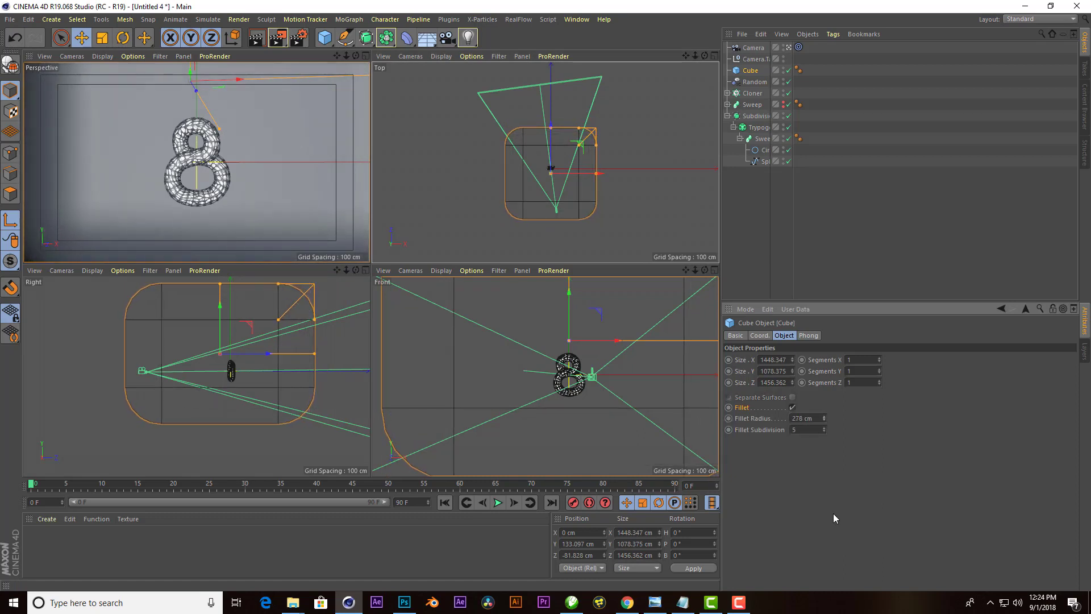
{"action": "left_click", "coordinate": [365, 55]}
{"action": "left_click", "coordinate": [11, 65]}
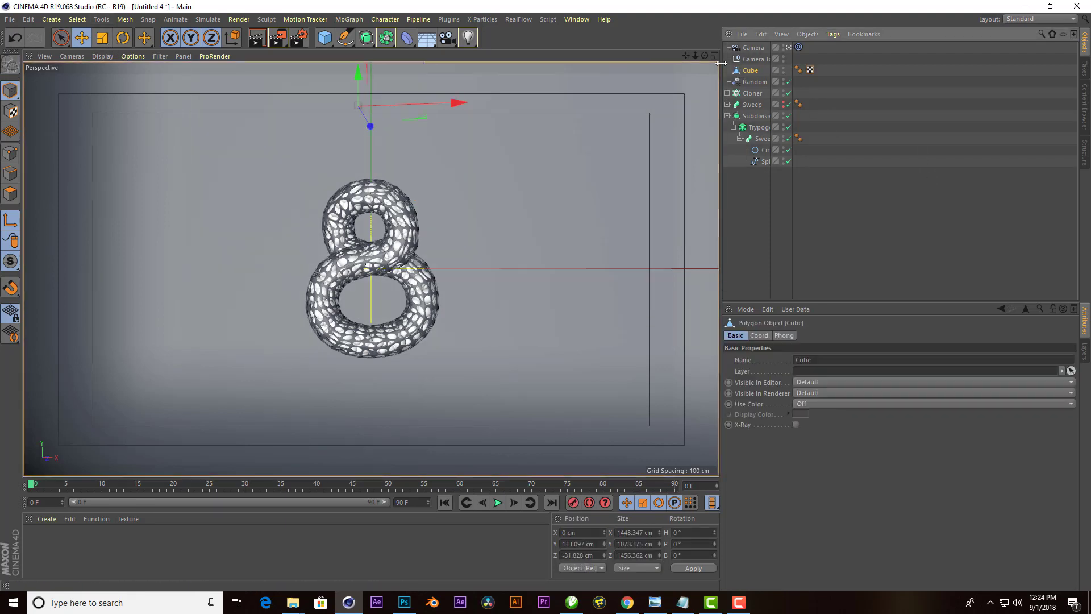
- Lower the Cube's pivot and move the Cube into place around the 8
{"action": "key", "text": "F5"}
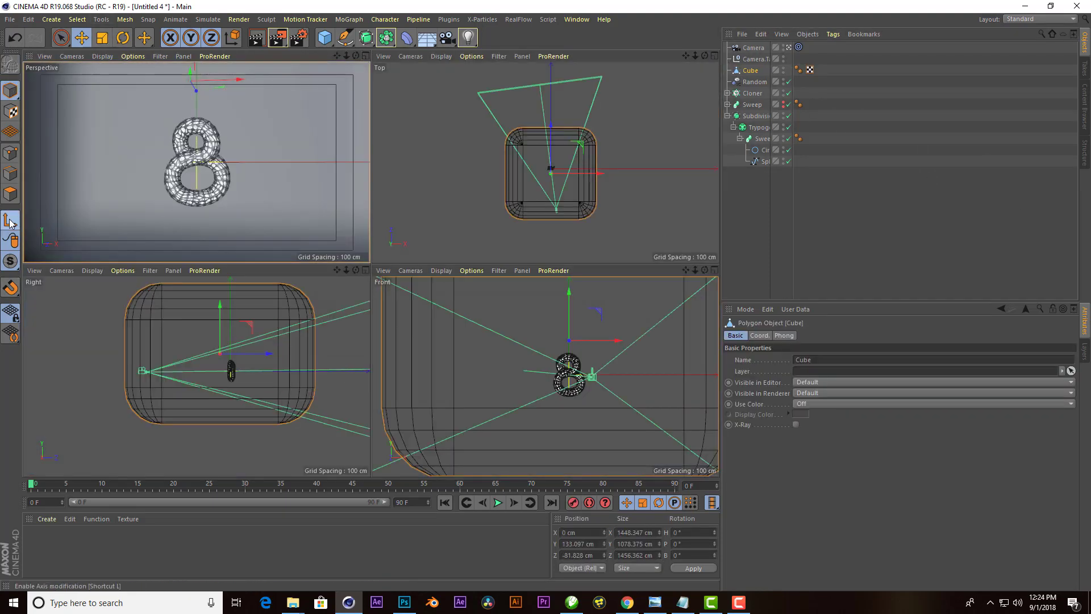
{"action": "left_click", "coordinate": [10, 222]}
{"action": "left_click_drag", "start_coordinate": [219, 307], "coordinate": [216, 379]}
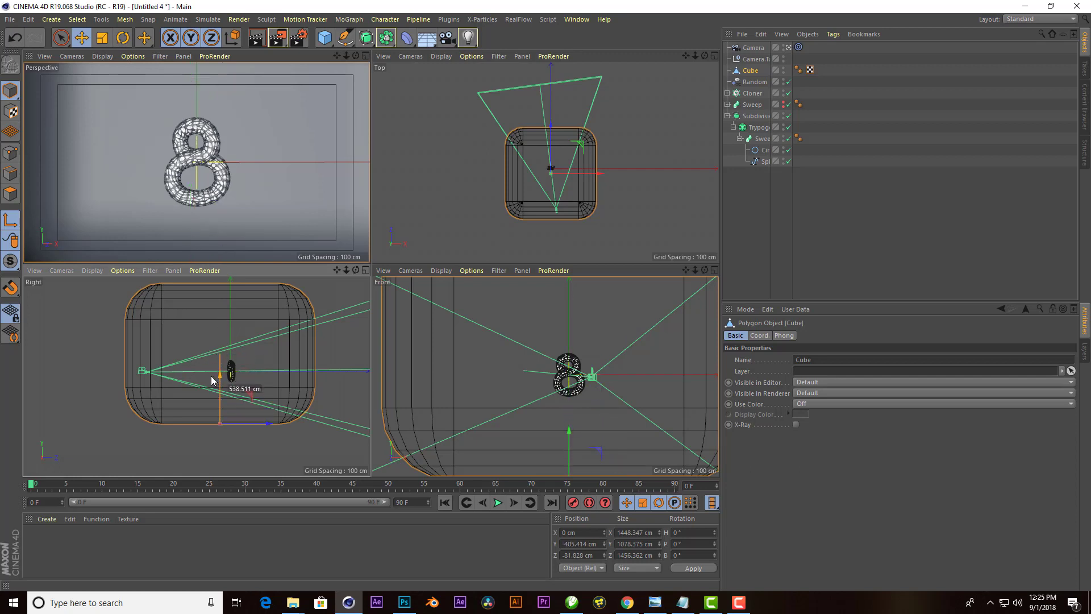
{"action": "left_click", "coordinate": [10, 222]}
{"action": "left_click", "coordinate": [755, 82]}
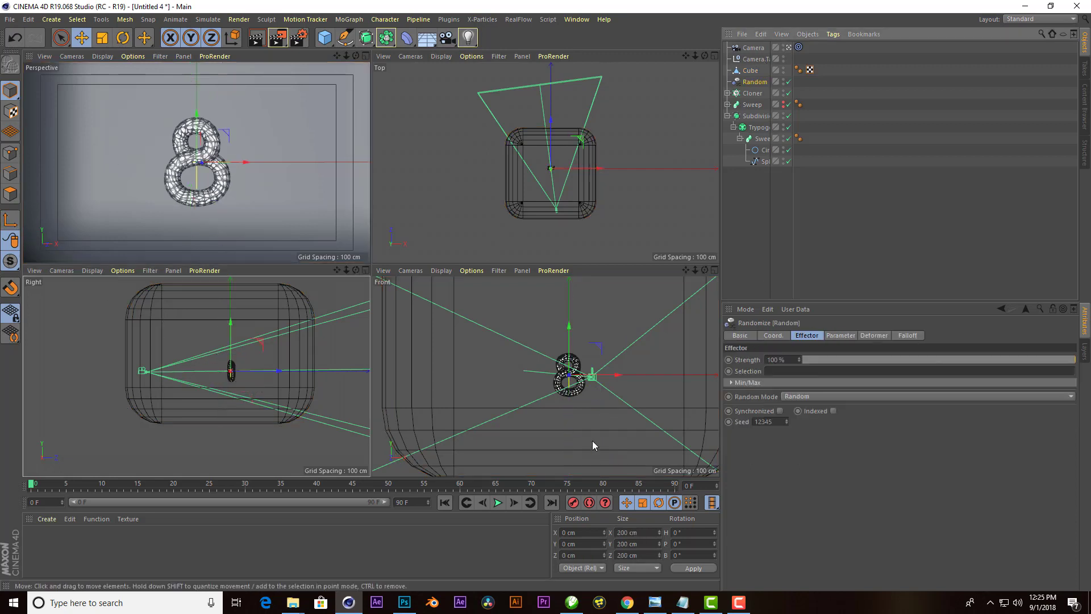
{"action": "left_click", "coordinate": [570, 429]}
{"action": "left_click_drag", "start_coordinate": [570, 429], "coordinate": [585, 344]}
{"action": "scroll", "coordinate": [247, 380], "scroll_direction": "up", "scroll_amount": 3}
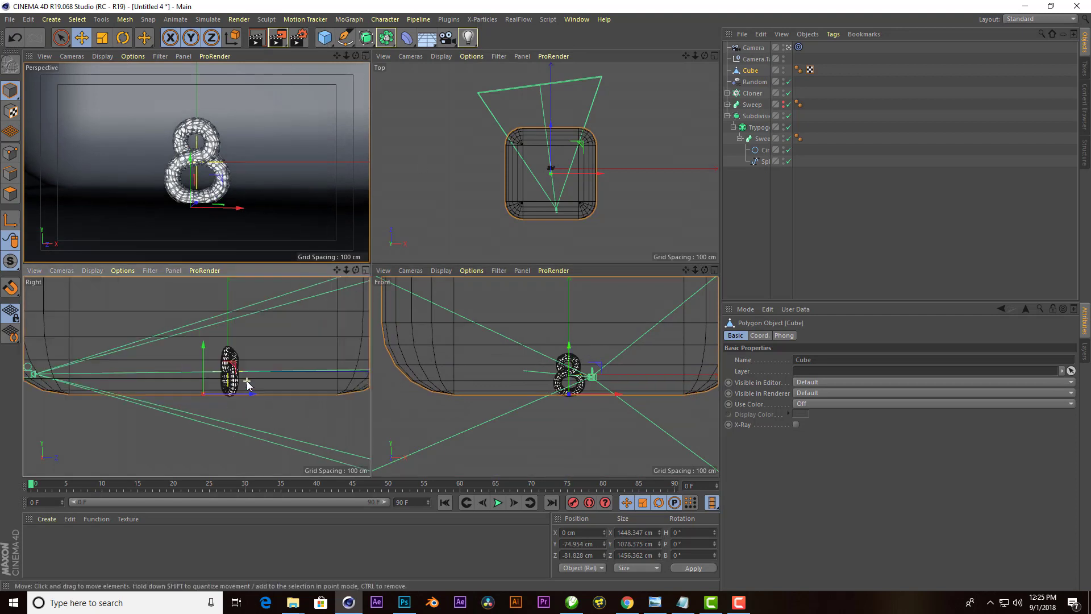
{"action": "scroll", "coordinate": [246, 381], "scroll_direction": "up", "scroll_amount": 1}
{"action": "mouse_move", "coordinate": [217, 399]}
{"action": "left_mouse_down"}
{"action": "mouse_move", "coordinate": [242, 395]}
{"action": "mouse_move", "coordinate": [226, 400]}
{"action": "left_mouse_up"}
{"action": "scroll", "coordinate": [227, 400], "scroll_direction": "up", "scroll_amount": 3}
{"action": "mouse_move", "coordinate": [188, 327]}
{"action": "left_mouse_down"}
{"action": "mouse_move", "coordinate": [185, 371]}
{"action": "mouse_move", "coordinate": [131, 369]}
{"action": "left_mouse_up"}
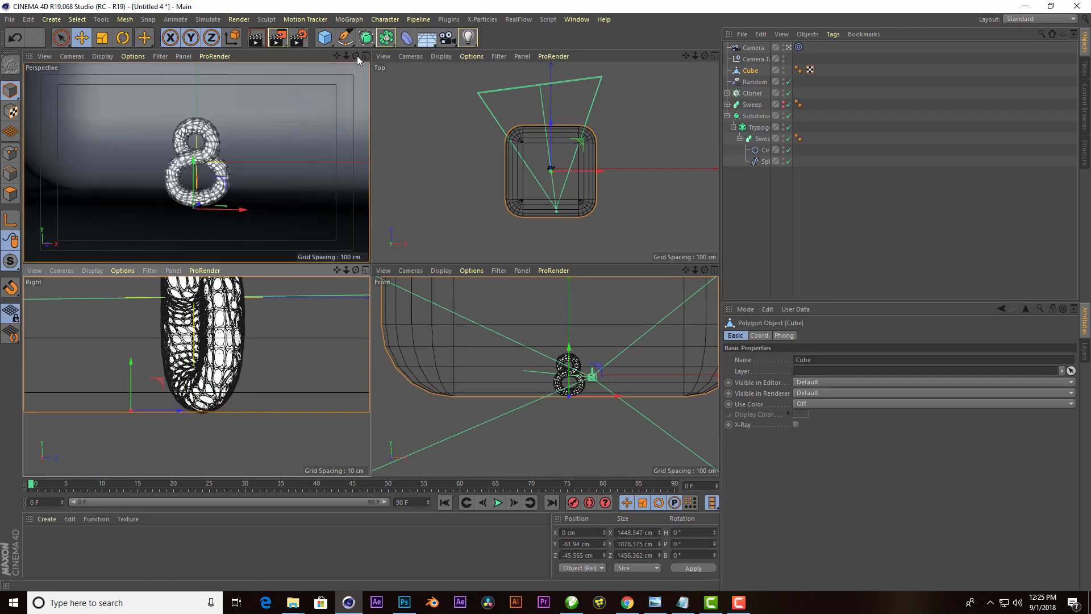
- Render a quick preview of the perspective view, then maximize the side view
{"action": "left_click", "coordinate": [365, 57]}
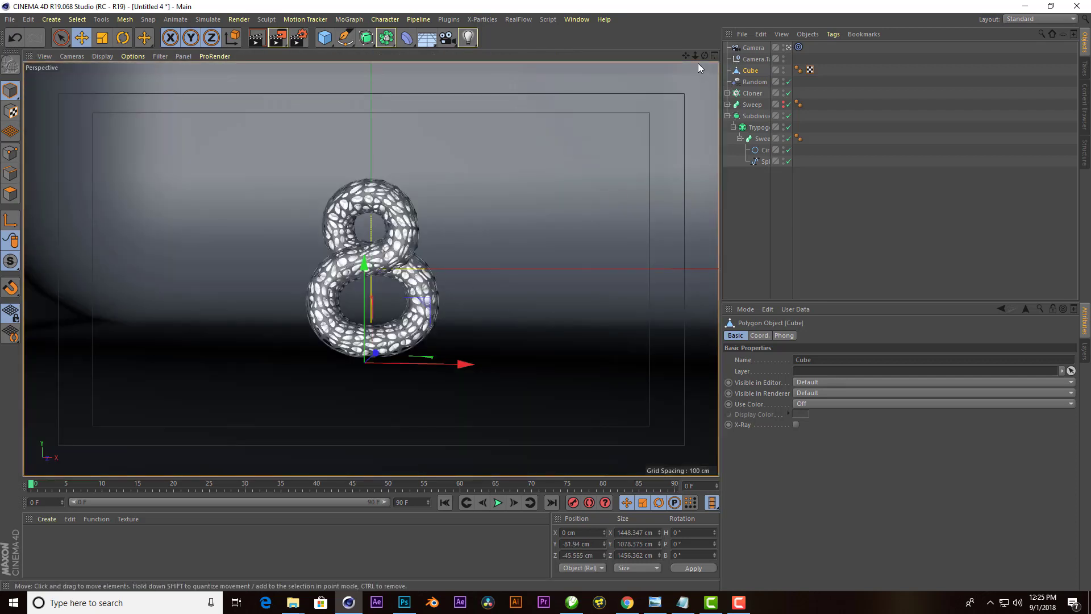
{"action": "scroll", "coordinate": [418, 84], "scroll_direction": "up", "scroll_amount": 2}
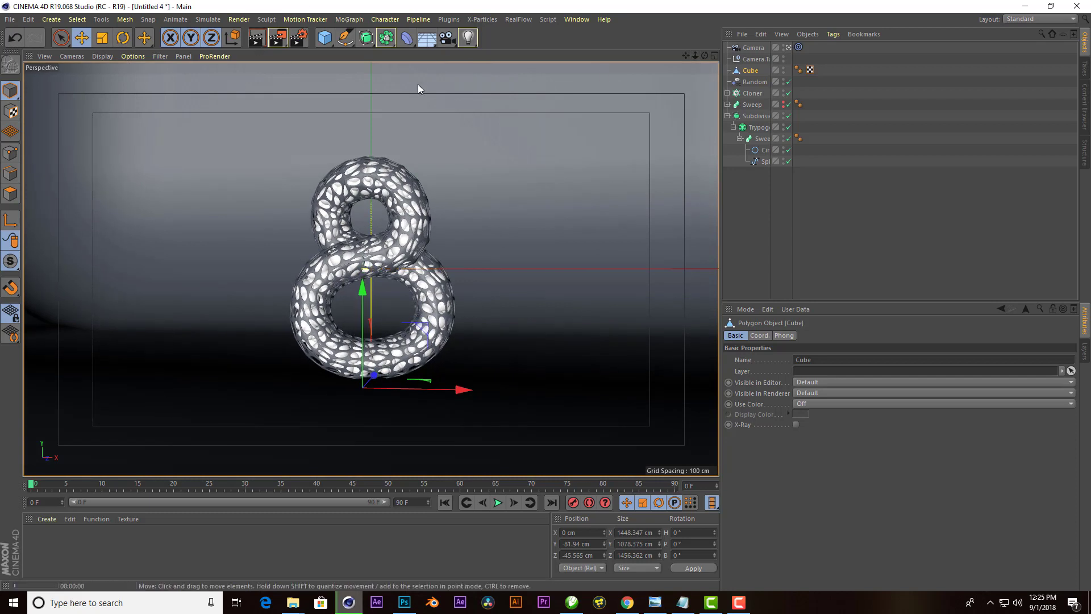
{"action": "key", "text": "ctrl+r"}
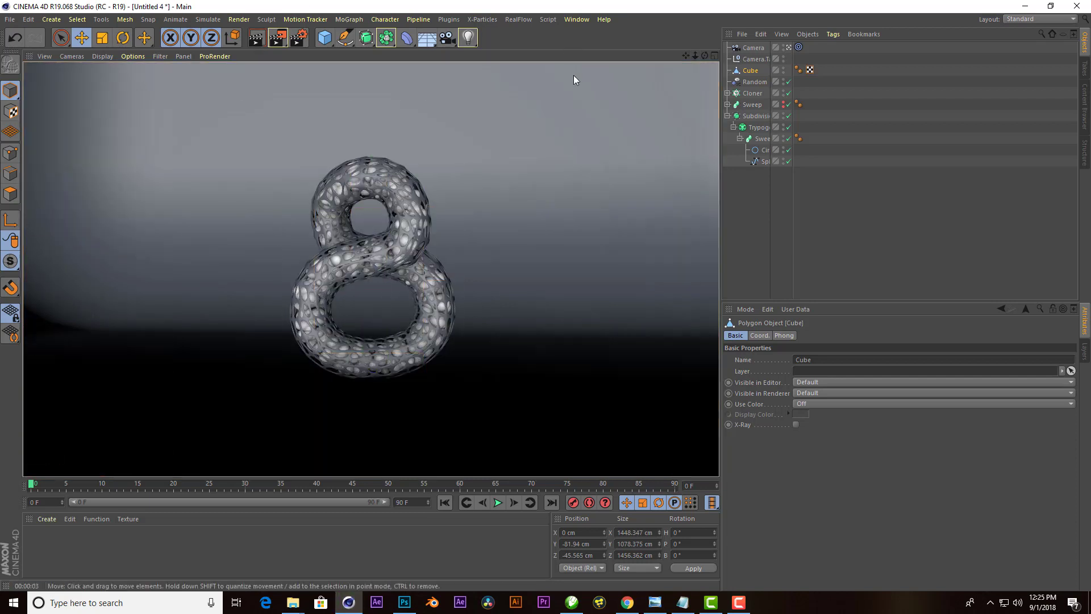
{"action": "left_click", "coordinate": [714, 55]}
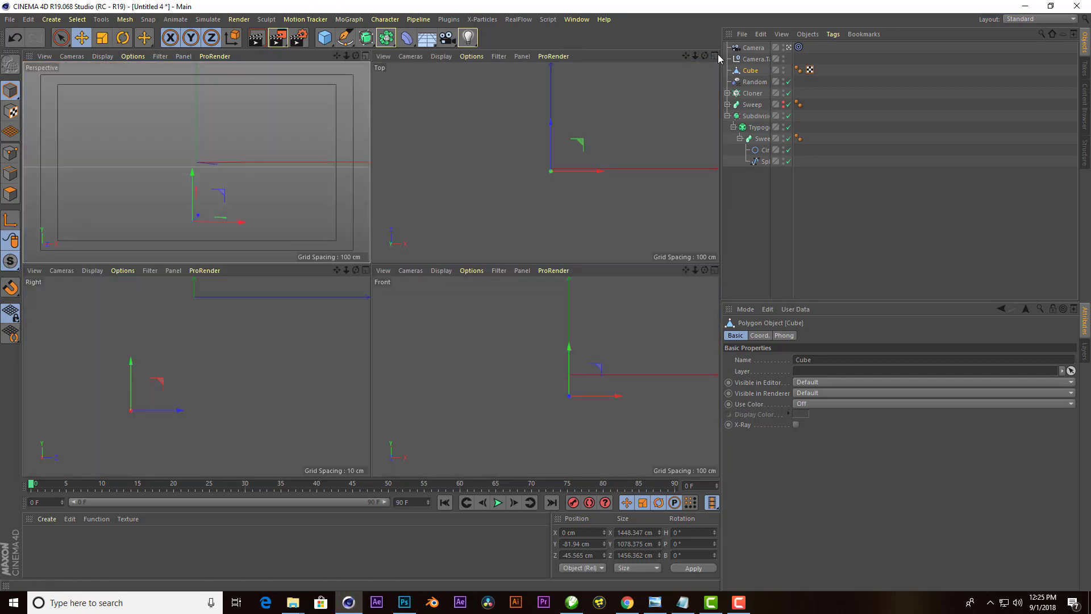
{"action": "middle_click", "coordinate": [281, 383]}
{"action": "scroll", "coordinate": [364, 275], "scroll_direction": "down", "scroll_amount": 5}
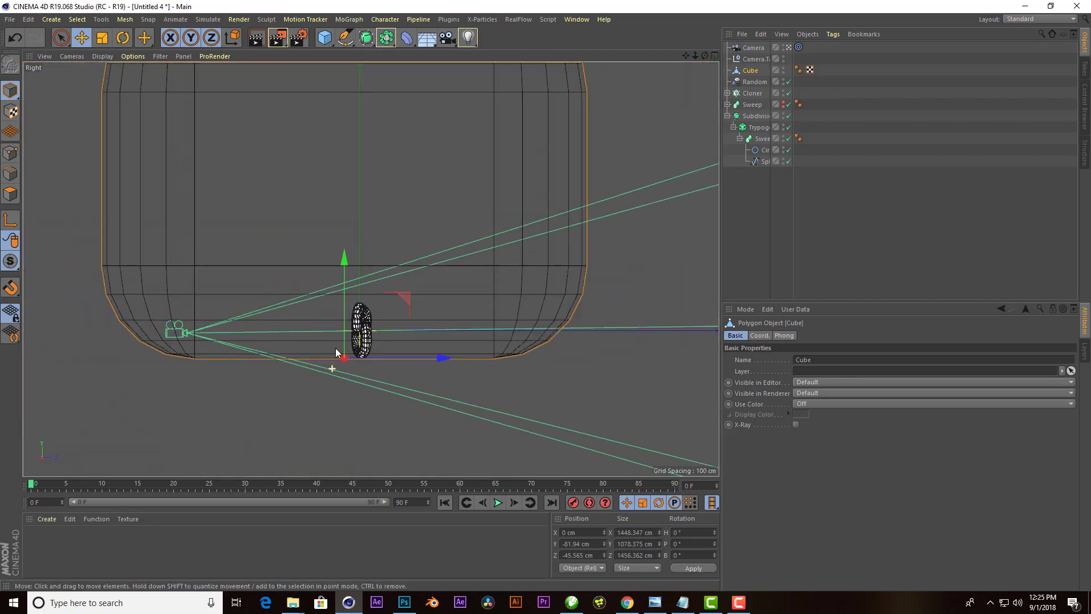
{"action": "scroll", "coordinate": [364, 275], "scroll_direction": "down", "scroll_amount": 3}
- Delete the Cube's camera-side end and top bevel polygons, then return to Perspective
{"action": "left_click", "coordinate": [10, 194]}
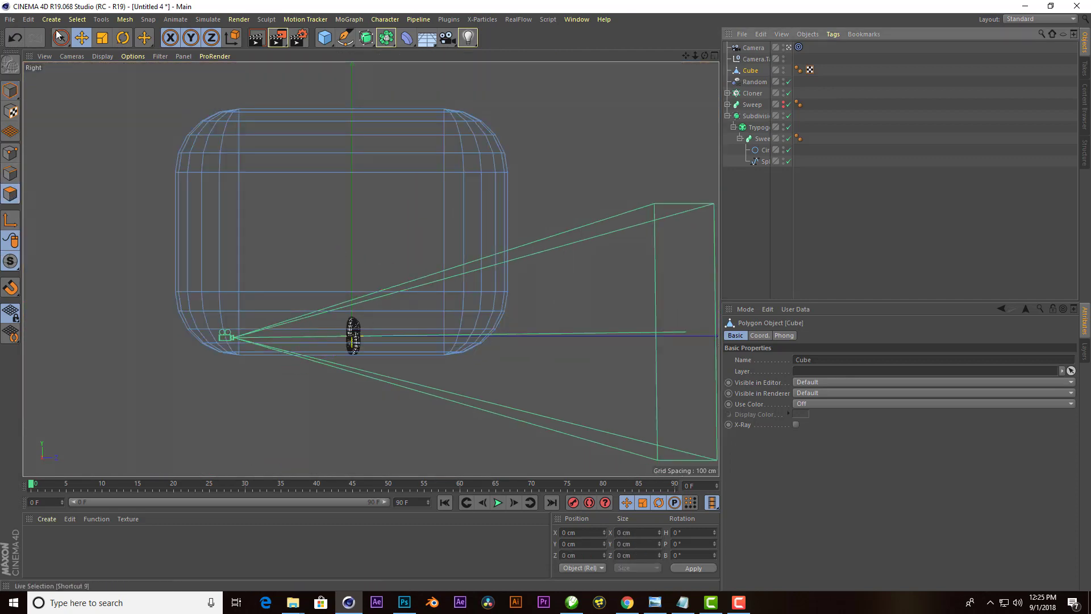
{"action": "mouse_move", "coordinate": [60, 37]}
{"action": "left_mouse_down"}
{"action": "mouse_move", "coordinate": [114, 73]}
{"action": "mouse_move", "coordinate": [280, 386]}
{"action": "left_mouse_up"}
{"action": "left_click", "coordinate": [71, 55]}
{"action": "left_click", "coordinate": [254, 370]}
{"action": "key", "text": "Delete"}
{"action": "left_click_drag", "start_coordinate": [150, 94], "coordinate": [602, 203]}
{"action": "key", "text": "Delete"}
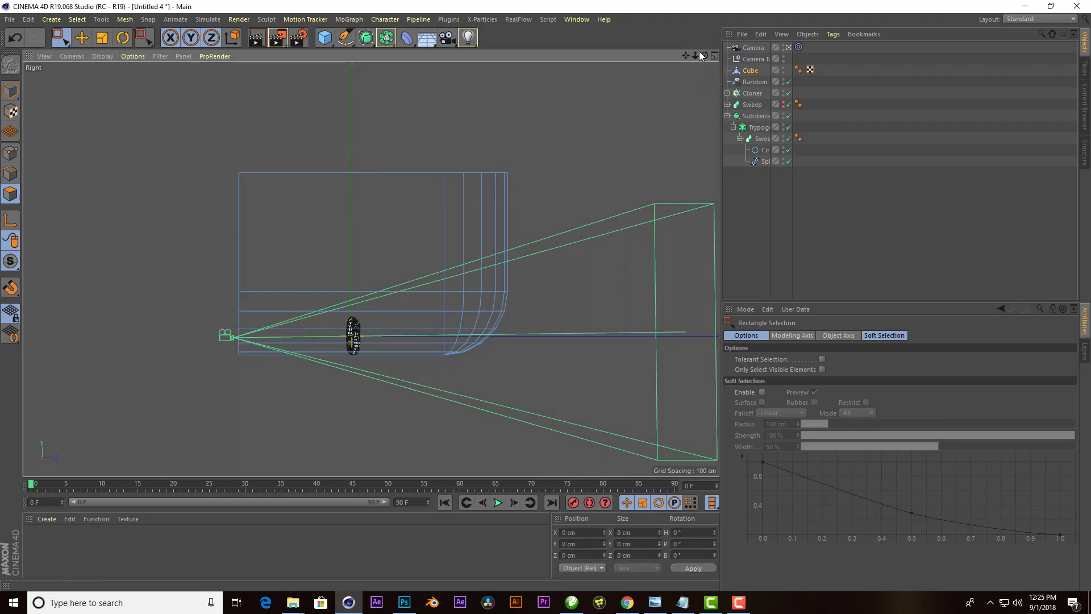
{"action": "left_click", "coordinate": [715, 55]}
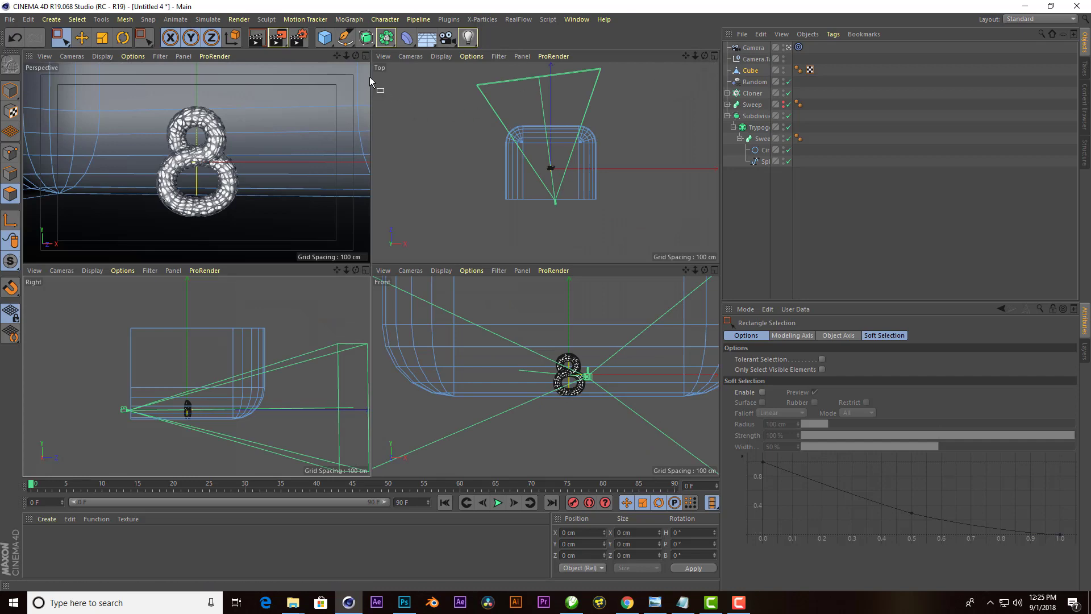
{"action": "left_click", "coordinate": [366, 56]}
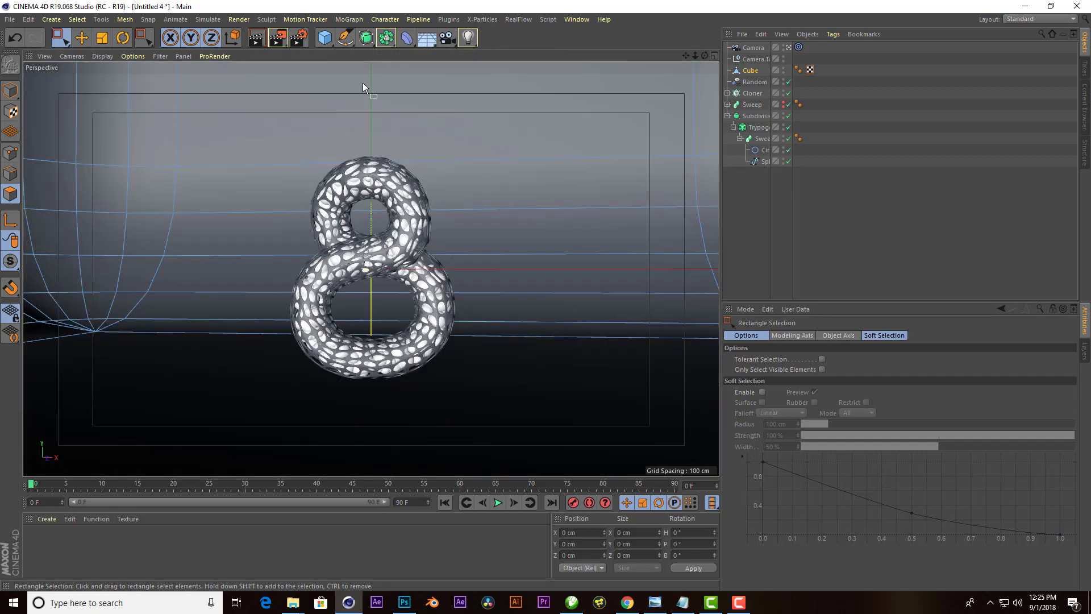
- Create a new material with a bright, saturated orange-gold base colour
{"action": "double_click", "coordinate": [111, 539]}
{"action": "double_click", "coordinate": [34, 543]}
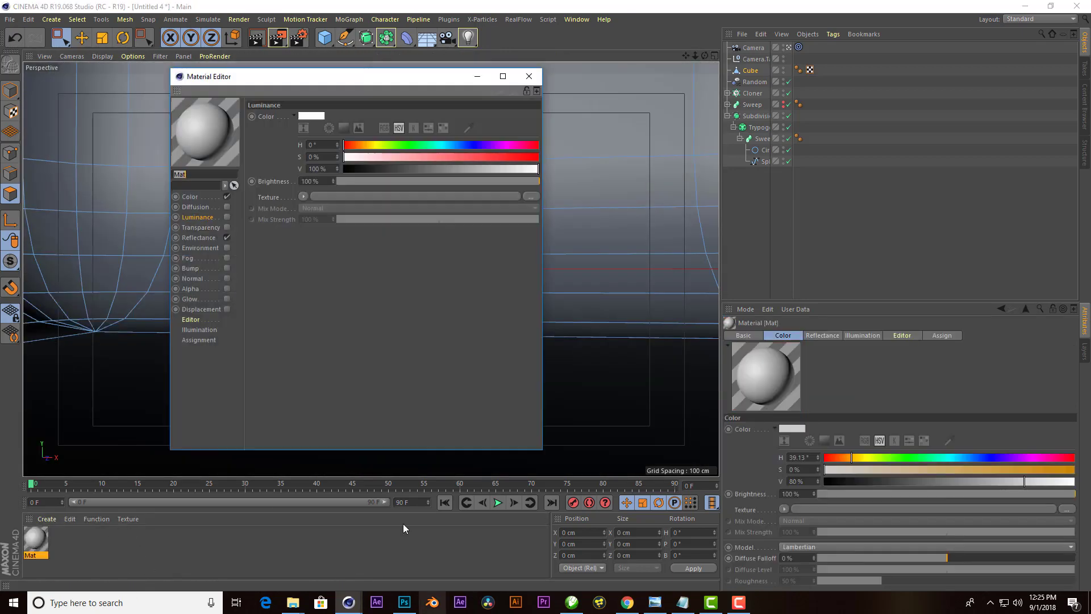
{"action": "left_click", "coordinate": [347, 128]}
{"action": "left_click", "coordinate": [428, 160]}
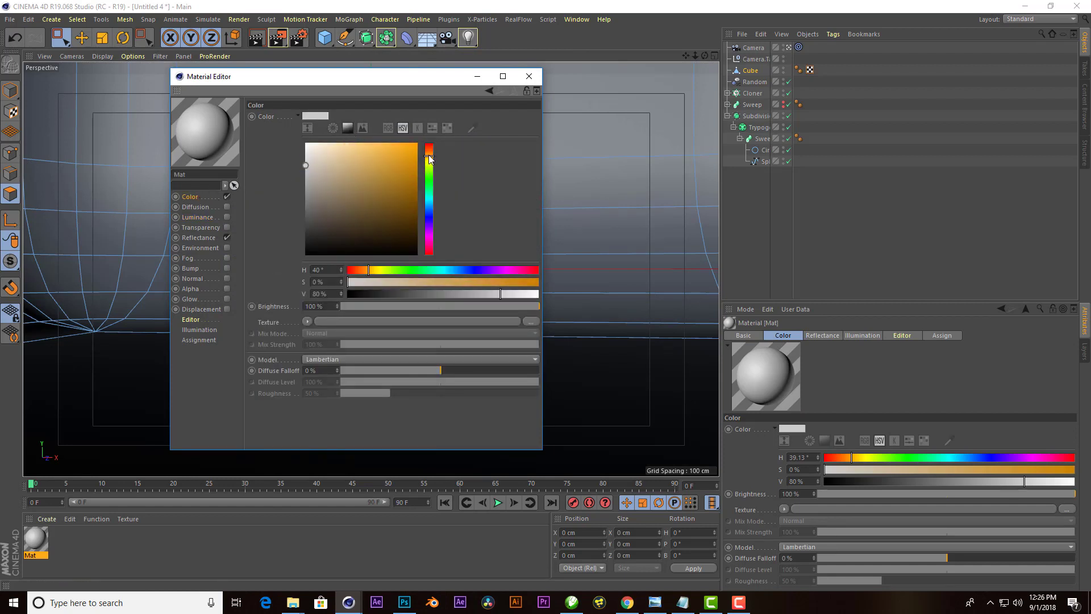
{"action": "left_click", "coordinate": [430, 158]}
{"action": "left_click_drag", "start_coordinate": [417, 166], "coordinate": [416, 151]}
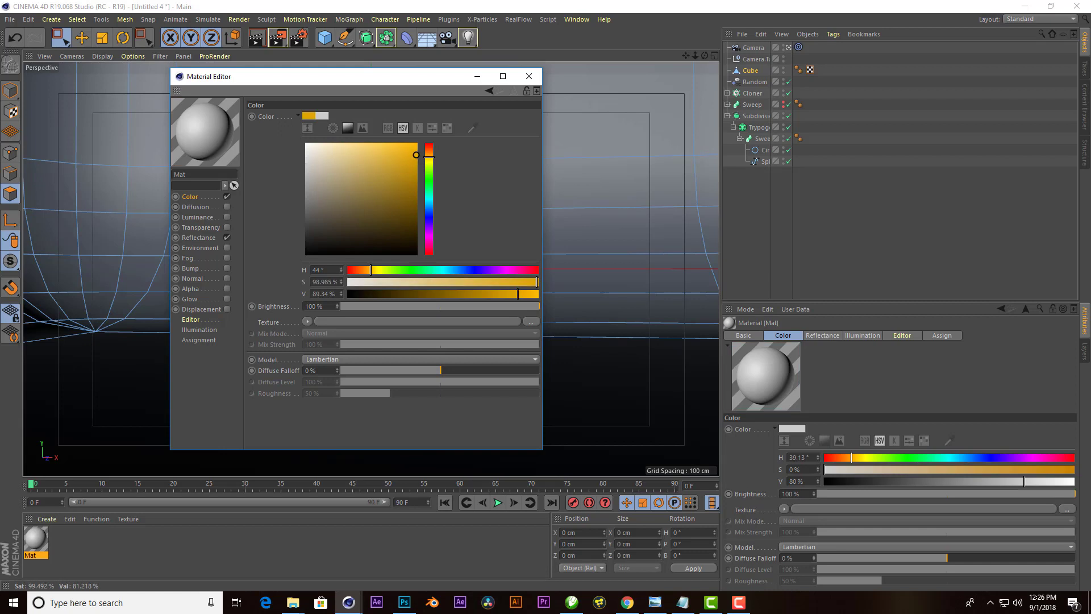
- Tint the material's default specular reflectance layer a saturated orange
{"action": "left_click", "coordinate": [200, 238]}
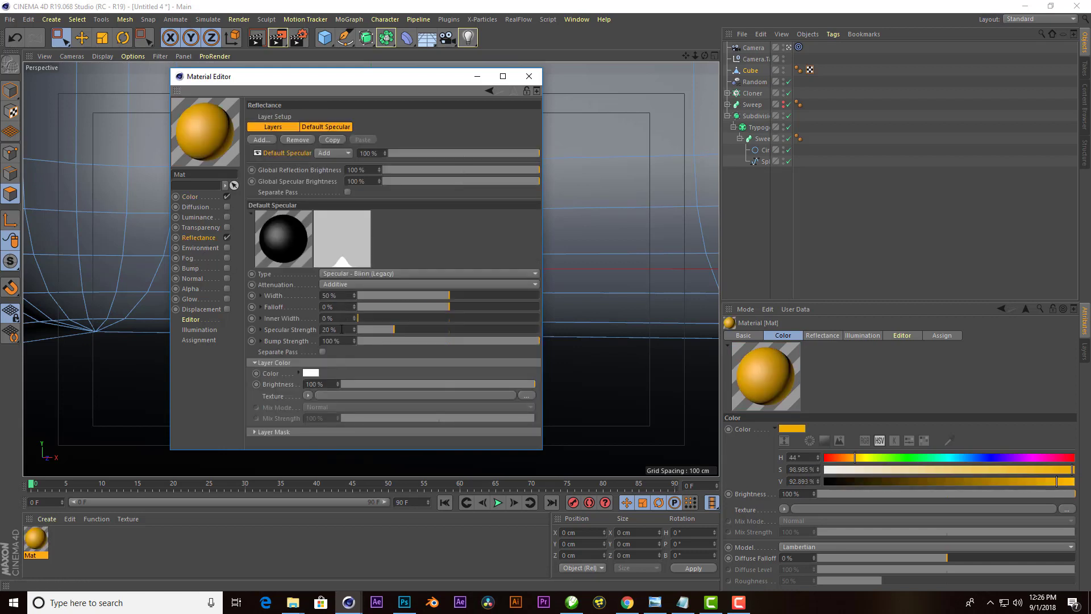
{"action": "left_click", "coordinate": [316, 127]}
{"action": "left_click", "coordinate": [308, 308]}
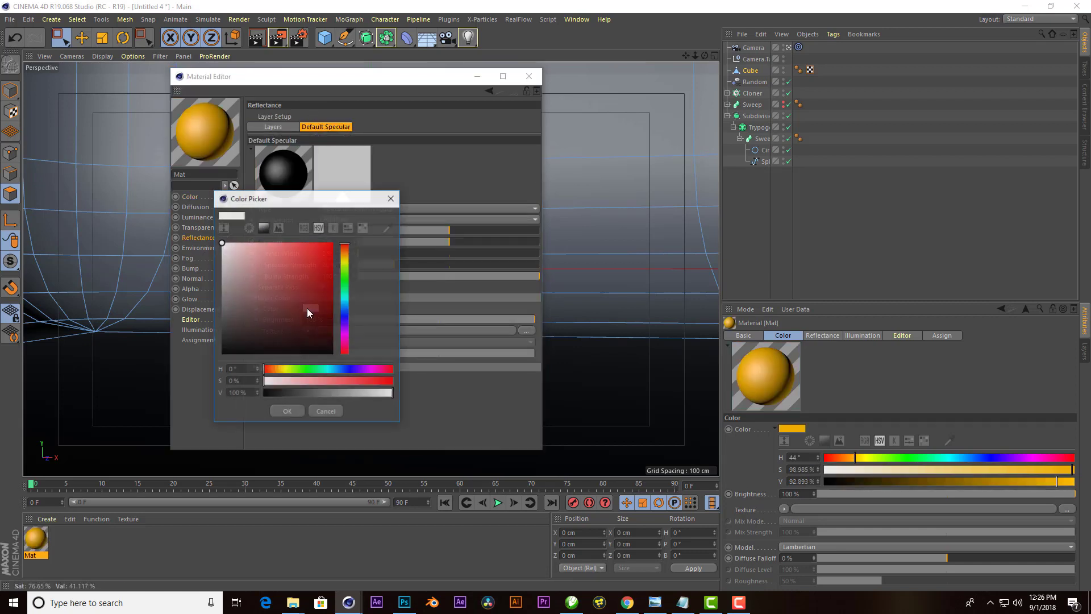
{"action": "left_click", "coordinate": [345, 253]}
{"action": "left_click_drag", "start_coordinate": [333, 253], "coordinate": [324, 242]}
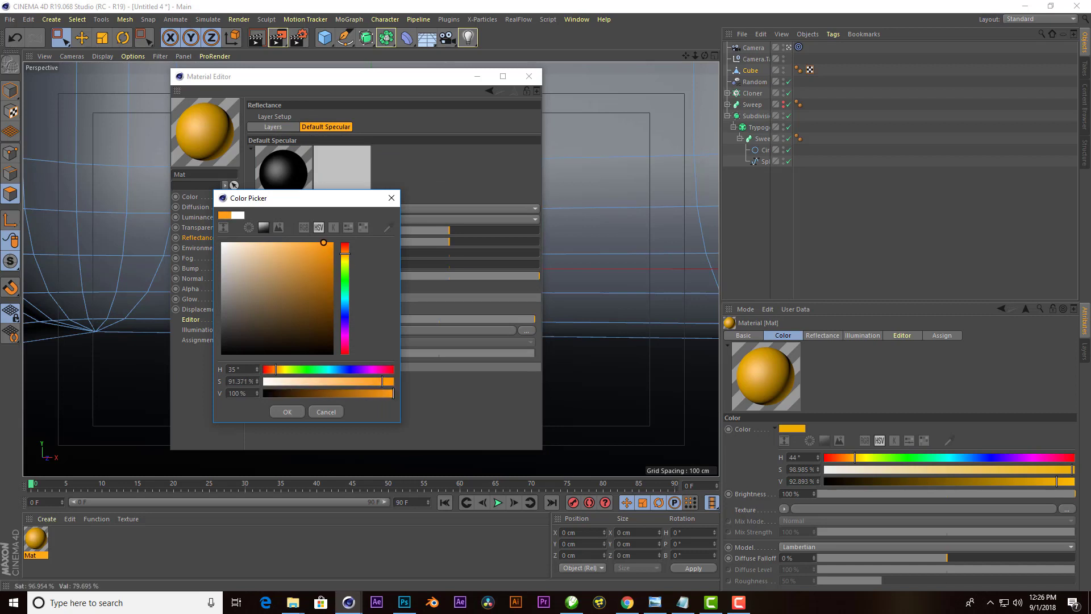
{"action": "left_click", "coordinate": [291, 411]}
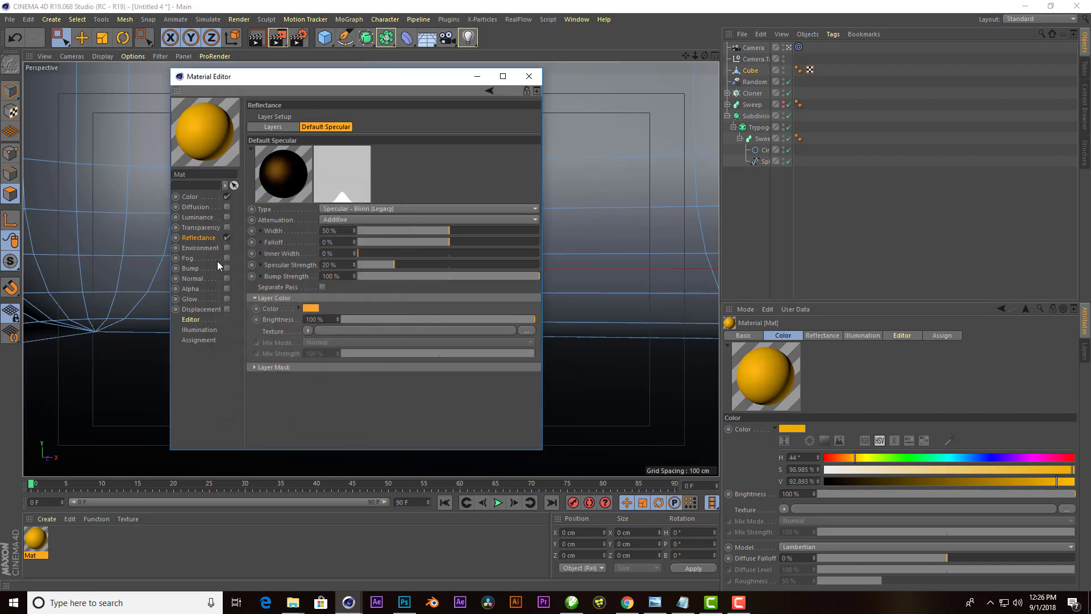
{"action": "left_click", "coordinate": [227, 237]}
{"action": "left_click", "coordinate": [279, 128]}
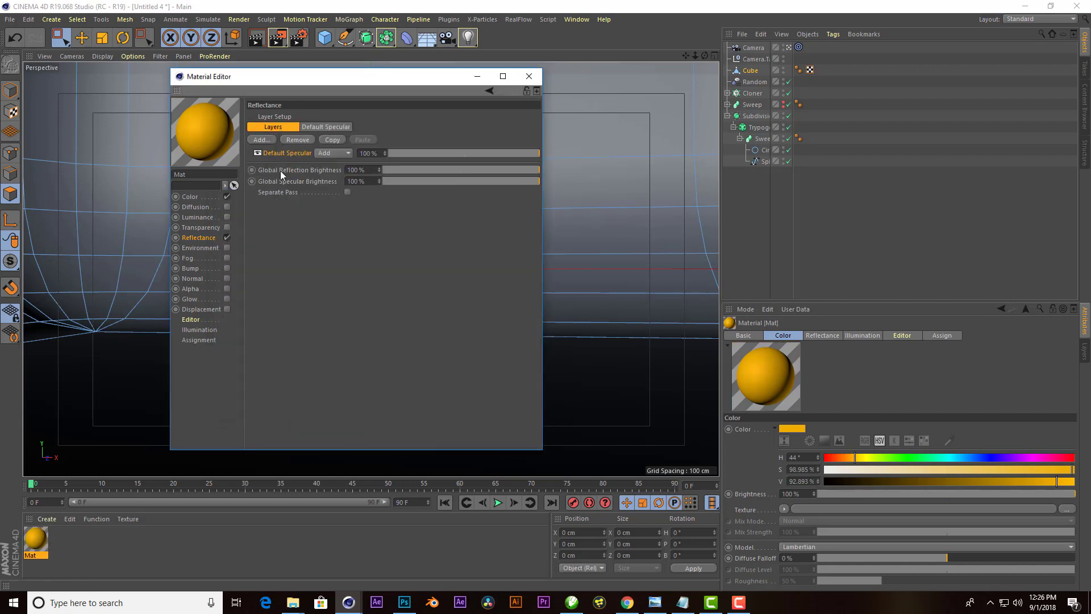
- Add a gold Reflection (Legacy) layer, hue 39°, with Conductor Fresnel
{"action": "left_click", "coordinate": [263, 141]}
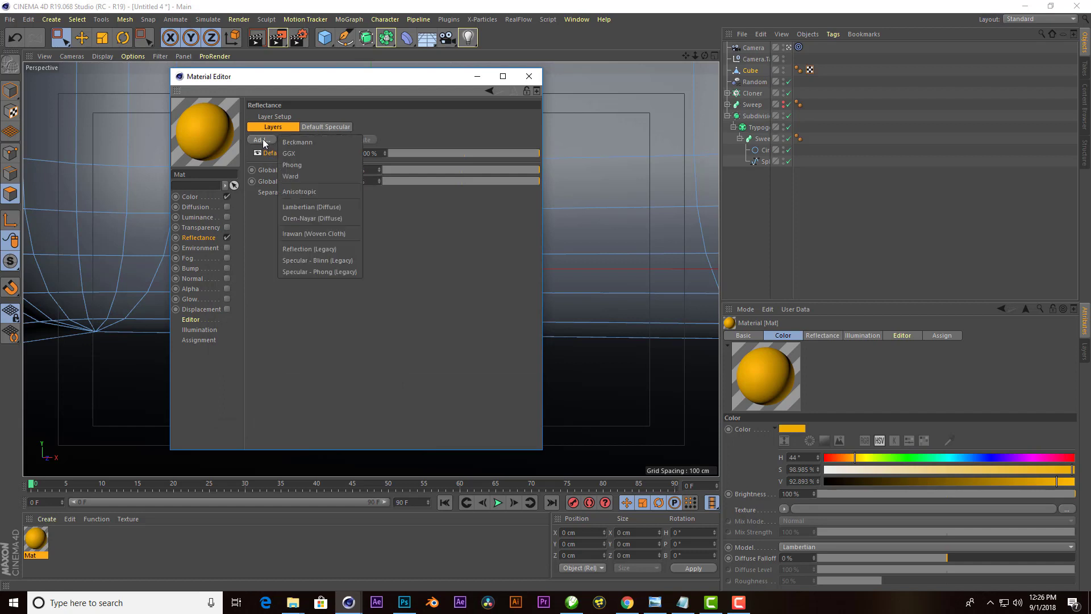
{"action": "left_click", "coordinate": [321, 249]}
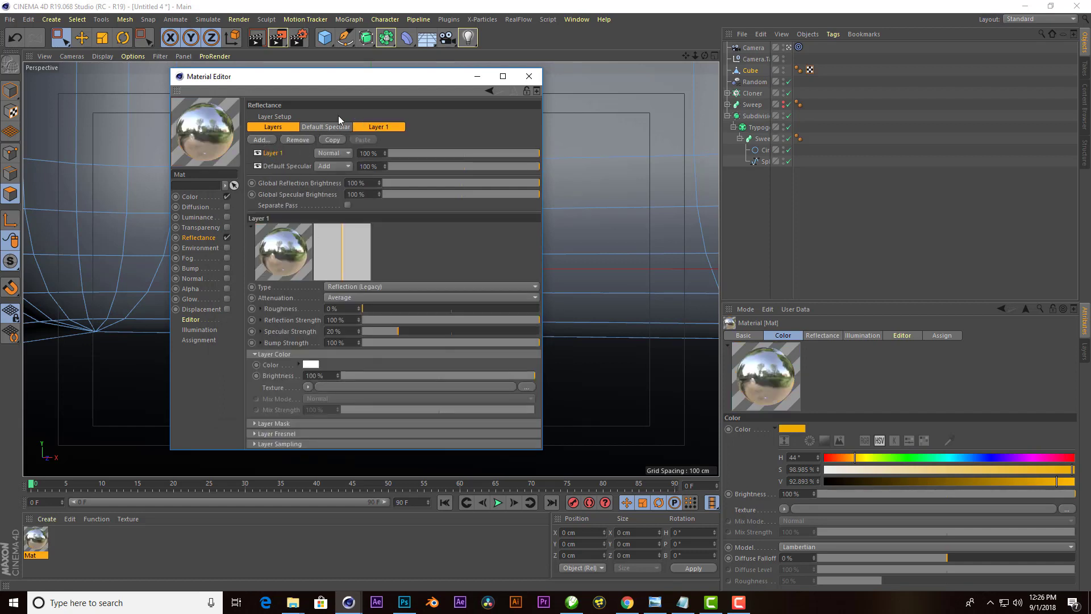
{"action": "left_click", "coordinate": [310, 365]}
{"action": "left_click", "coordinate": [263, 348]}
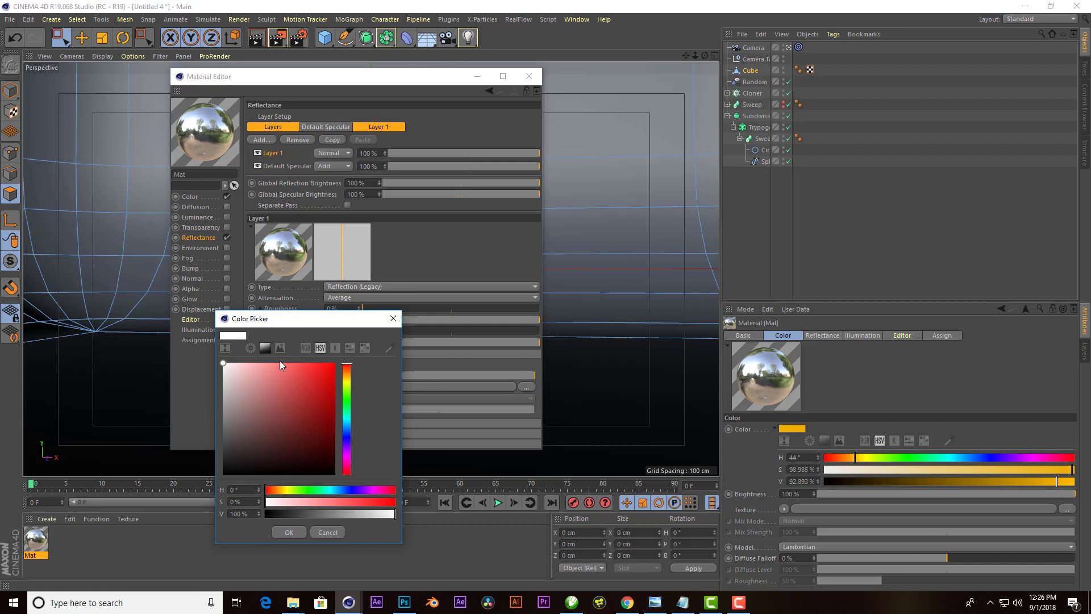
{"action": "left_click", "coordinate": [348, 376]}
{"action": "left_click_drag", "start_coordinate": [333, 381], "coordinate": [347, 380]}
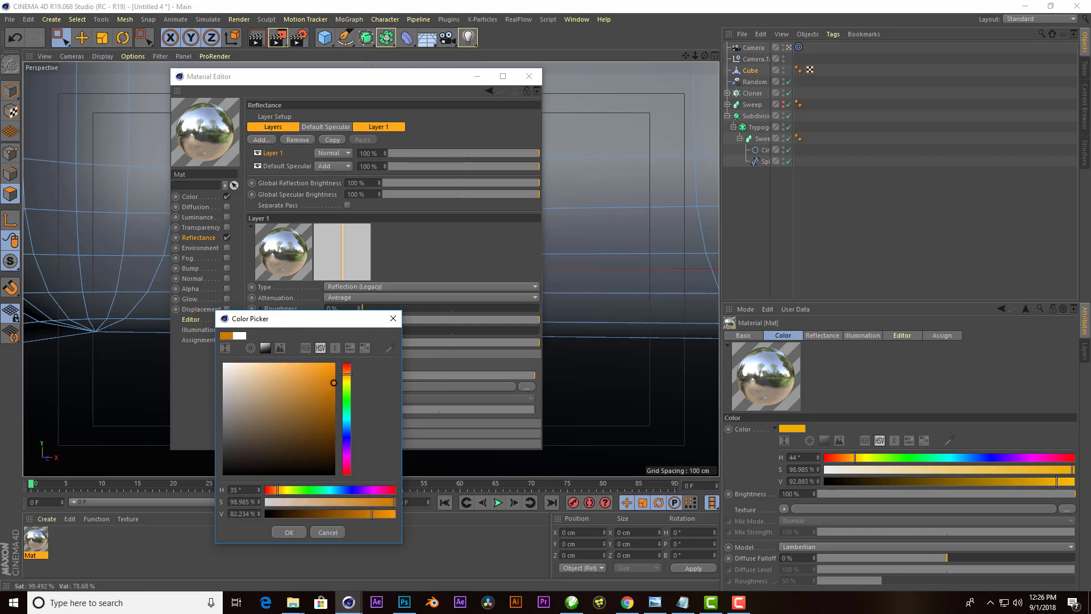
{"action": "left_click", "coordinate": [346, 377]}
{"action": "left_click", "coordinate": [288, 532]}
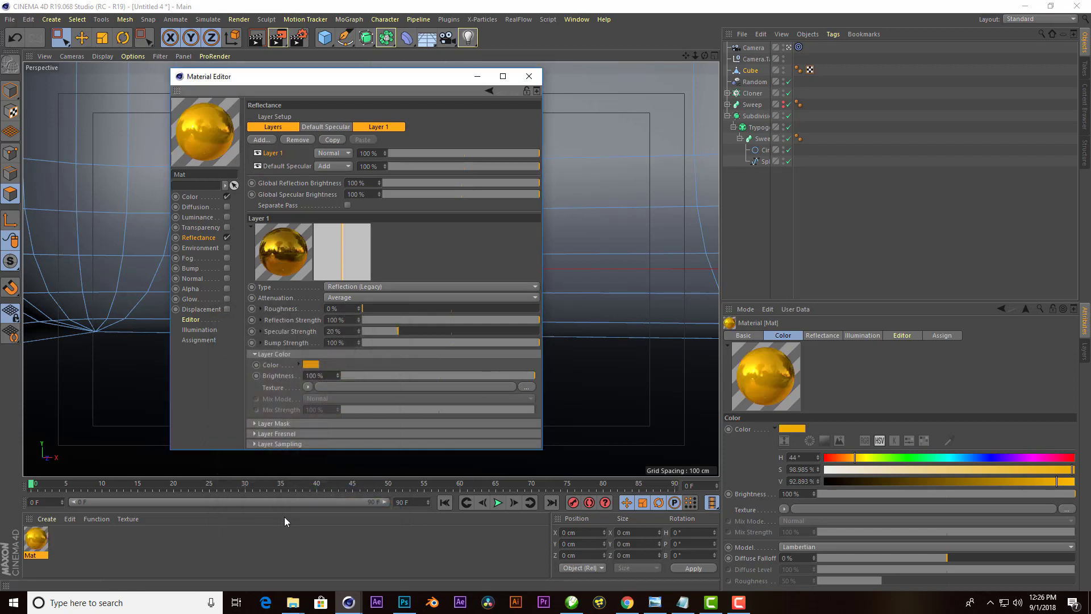
{"action": "left_click", "coordinate": [292, 435]}
{"action": "left_click", "coordinate": [319, 445]}
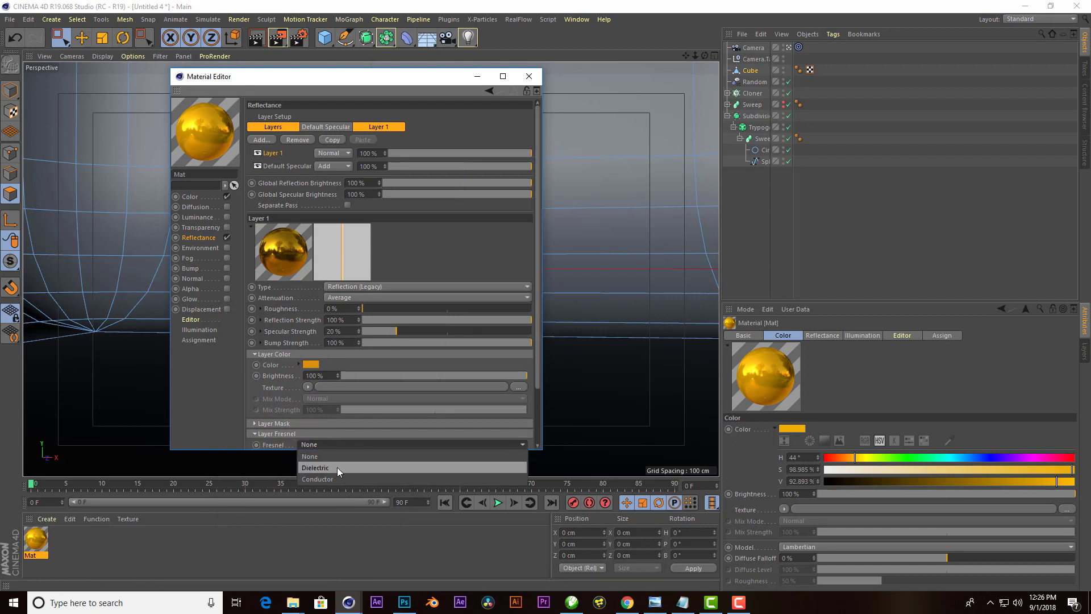
{"action": "left_click", "coordinate": [336, 476]}
- Apply the gold material Mat to the Subdivision Surface holding the 8
{"action": "scroll", "coordinate": [519, 387], "scroll_direction": "down", "scroll_amount": 2}
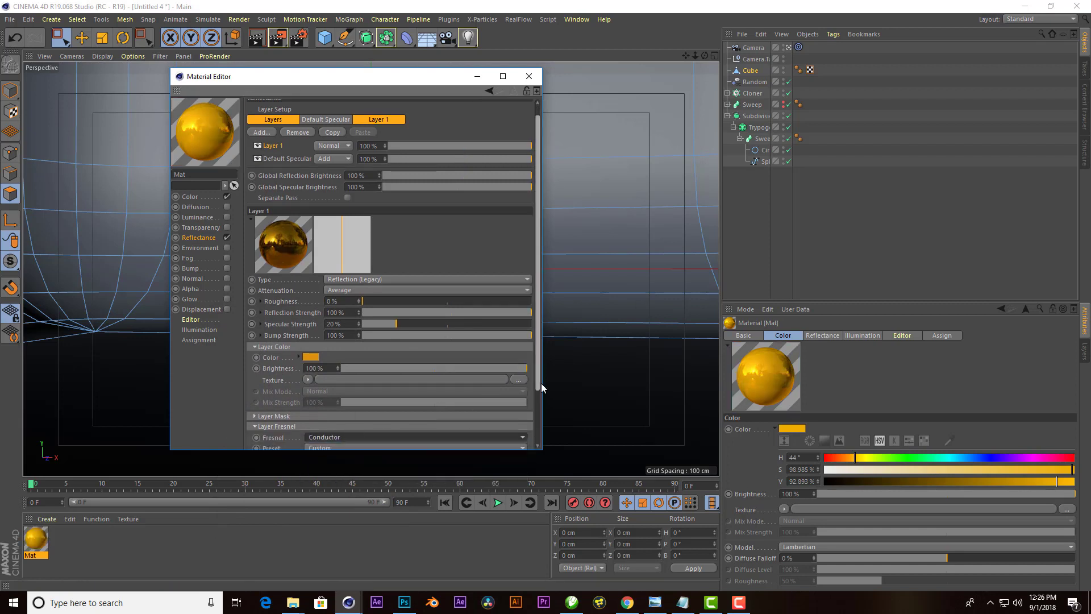
{"action": "left_click_drag", "start_coordinate": [500, 427], "coordinate": [448, 421]}
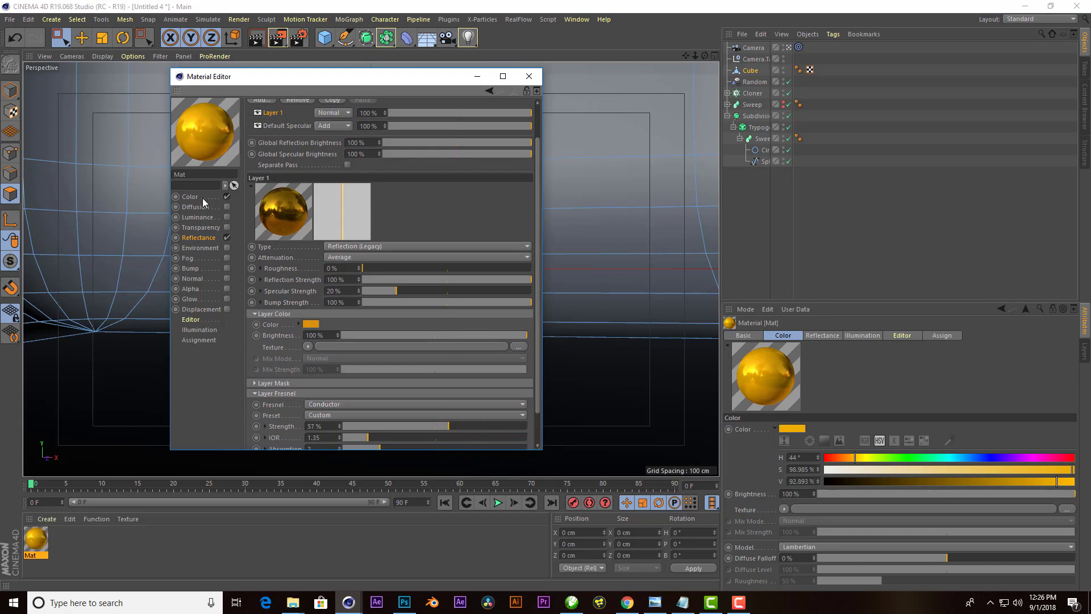
{"action": "left_click", "coordinate": [528, 76]}
{"action": "left_click", "coordinate": [727, 115]}
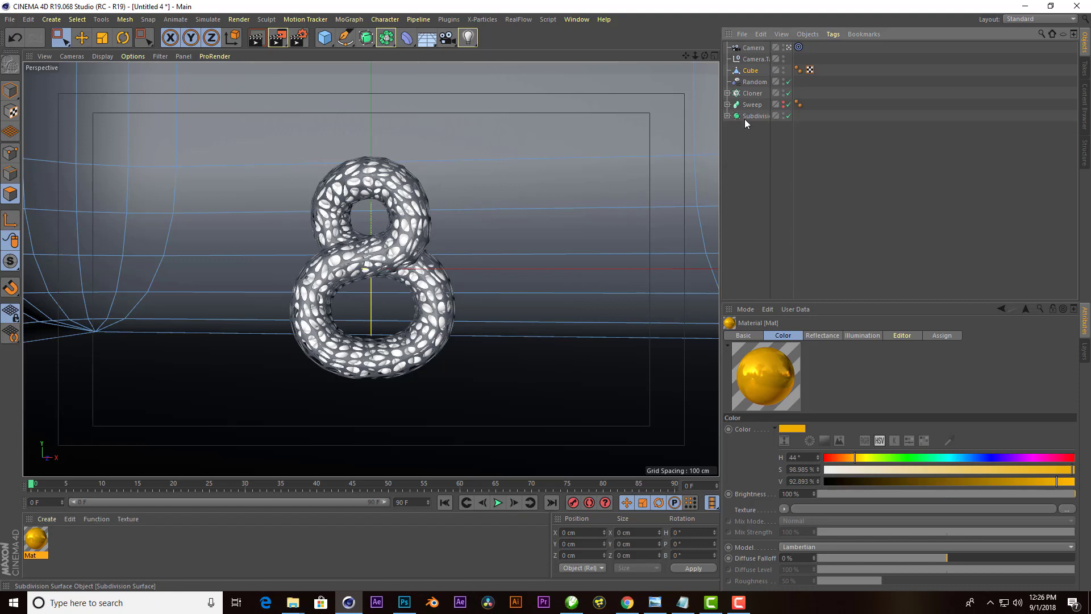
{"action": "left_click_drag", "start_coordinate": [36, 540], "coordinate": [260, 352]}
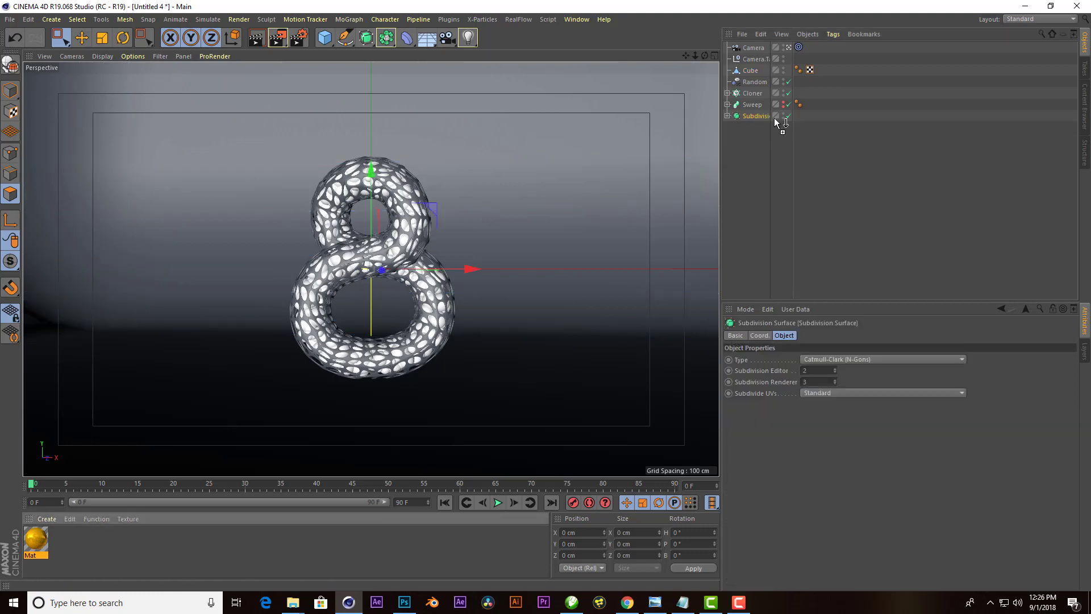
{"action": "left_click_drag", "start_coordinate": [776, 119], "coordinate": [785, 116]}
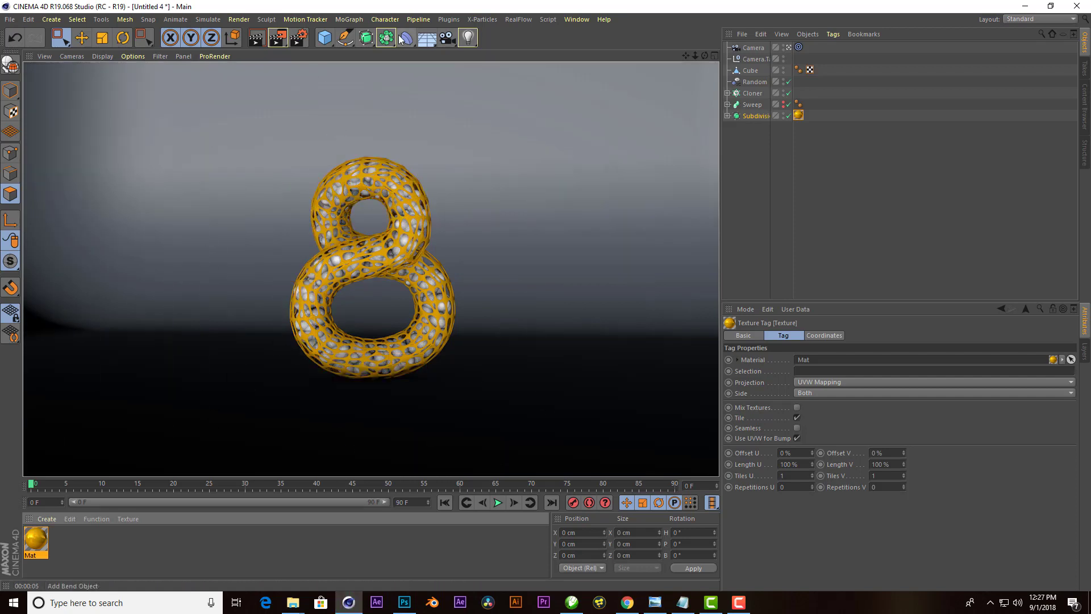
- Load the HDR Studio Rig from the Content Browser with the BevelReflection HDR
{"action": "left_click", "coordinate": [576, 19]}
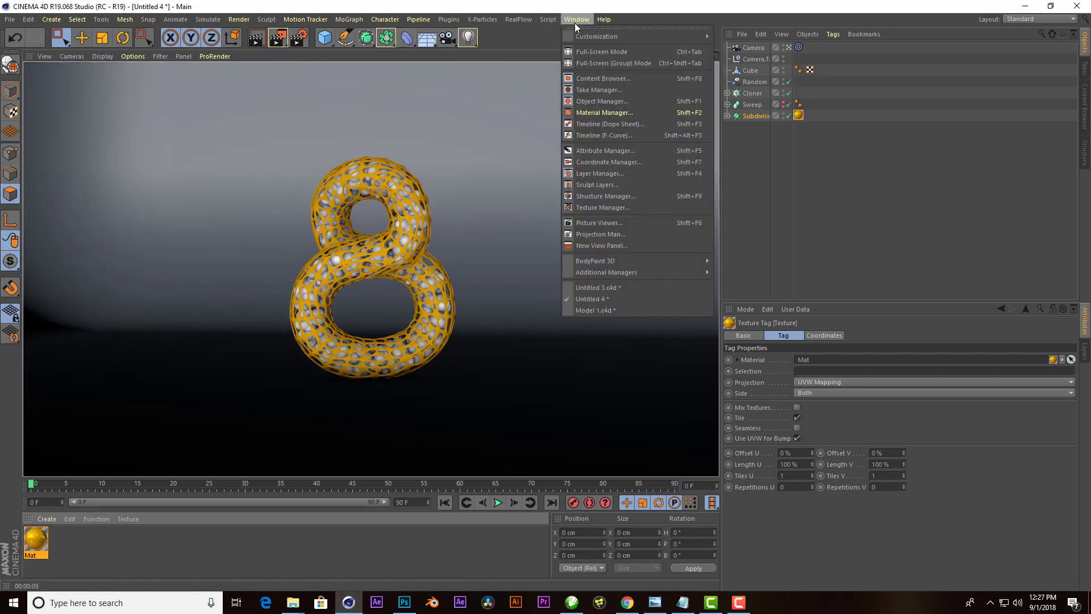
{"action": "left_click", "coordinate": [611, 80]}
{"action": "left_click", "coordinate": [491, 94]}
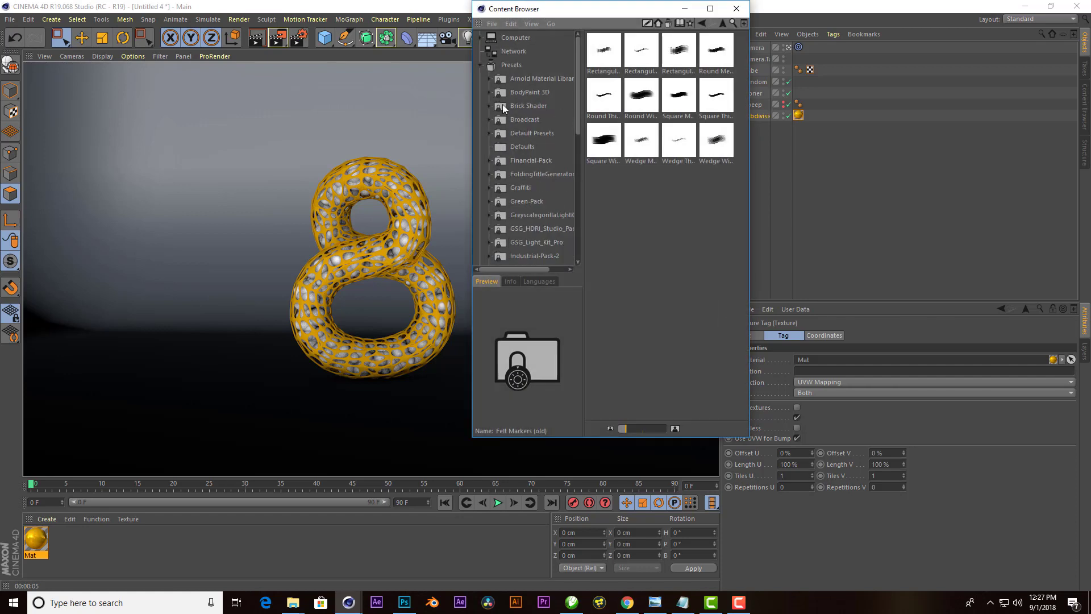
{"action": "left_click", "coordinate": [543, 229]}
{"action": "left_click_drag", "start_coordinate": [471, 199], "coordinate": [379, 199]}
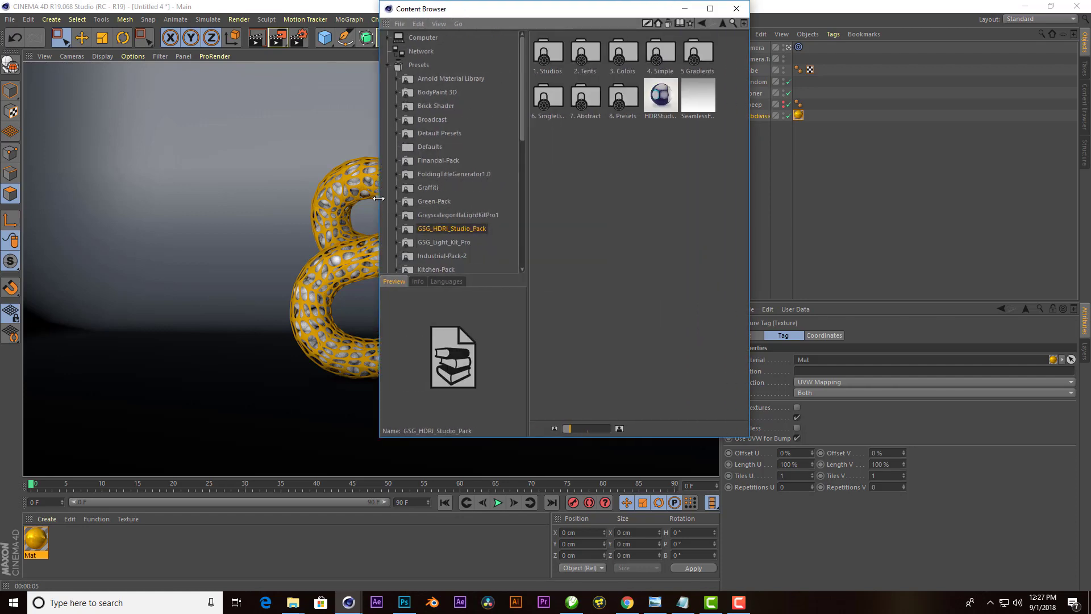
{"action": "double_click", "coordinate": [668, 101]}
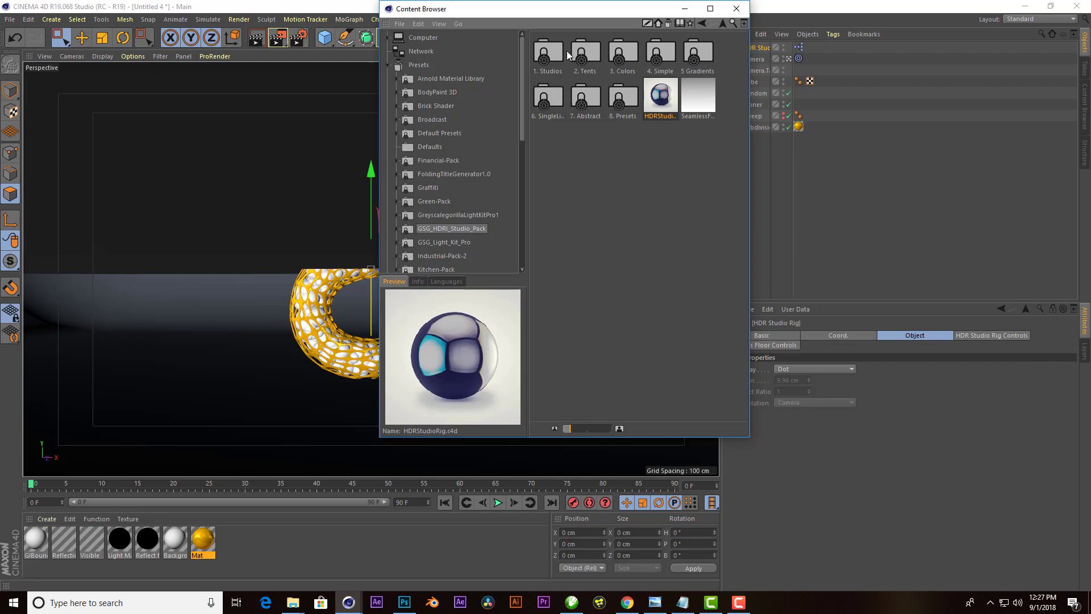
{"action": "double_click", "coordinate": [556, 54]}
{"action": "left_click_drag", "start_coordinate": [614, 8], "coordinate": [506, 15]}
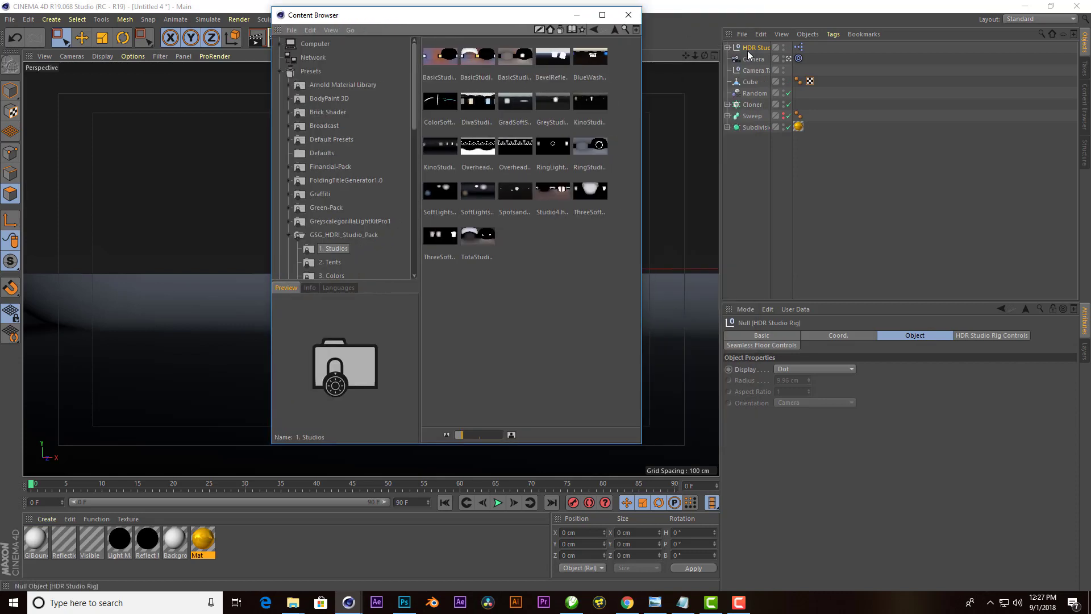
{"action": "left_click", "coordinate": [996, 334]}
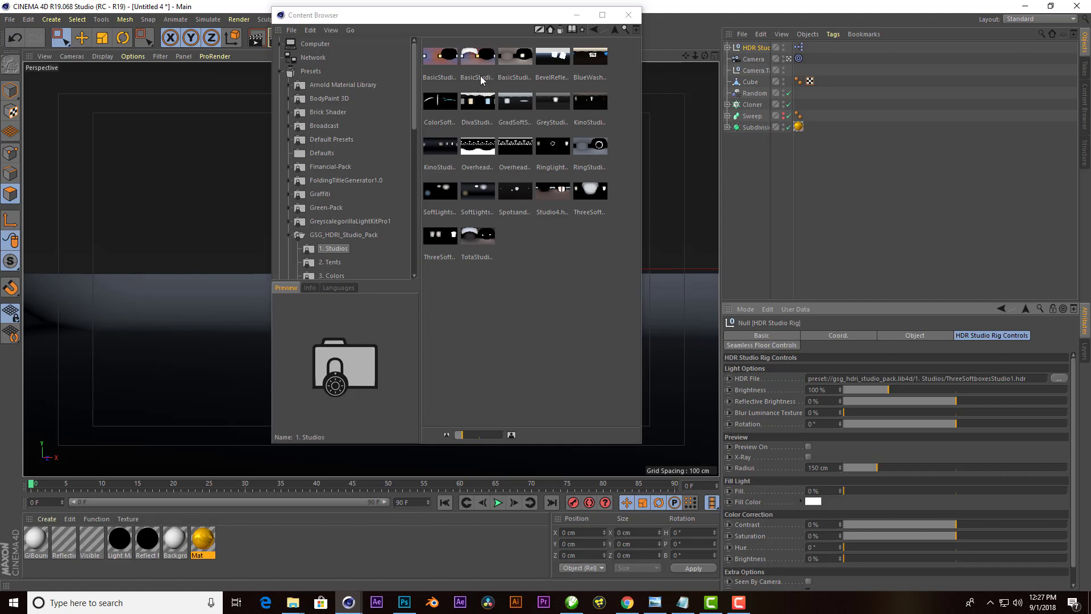
{"action": "left_click_drag", "start_coordinate": [560, 59], "coordinate": [863, 379]}
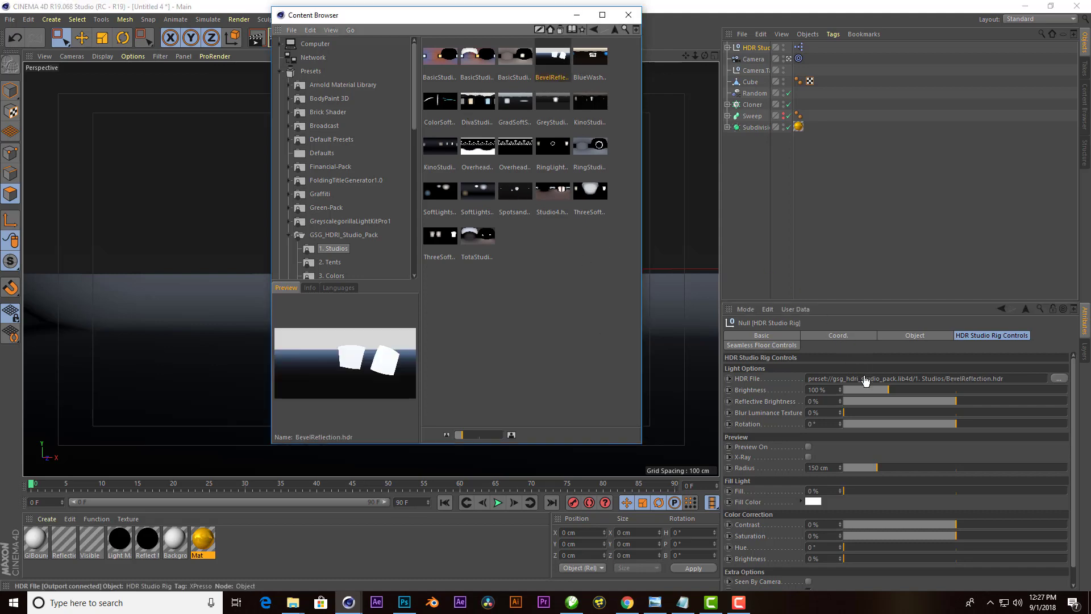
{"action": "left_click", "coordinate": [629, 16]}
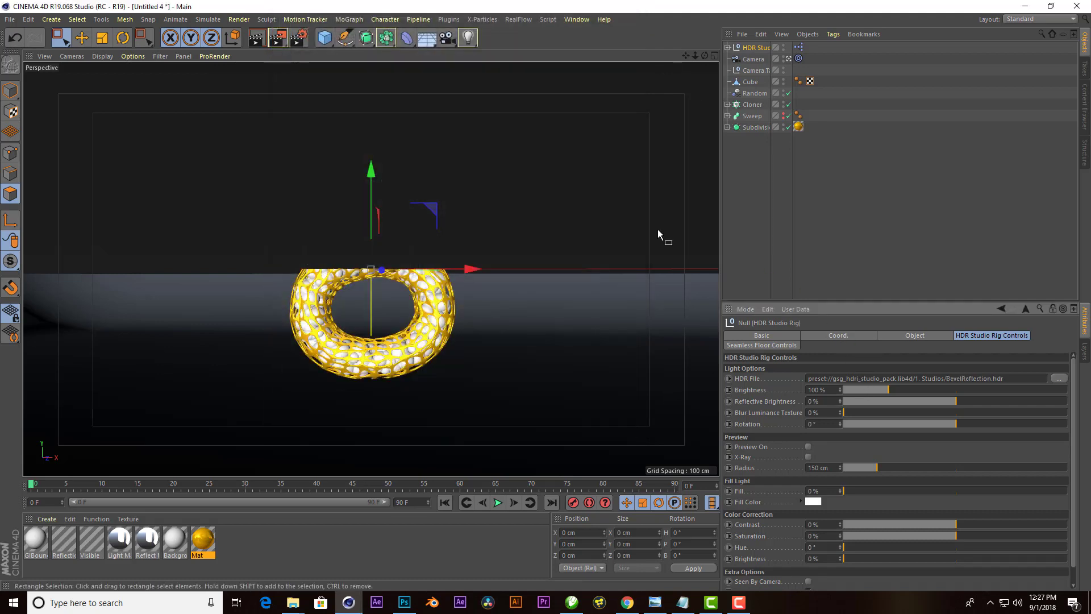
- Turn off the rig's floor and background, set brightness to 160%, and render
{"action": "left_click", "coordinate": [761, 345]}
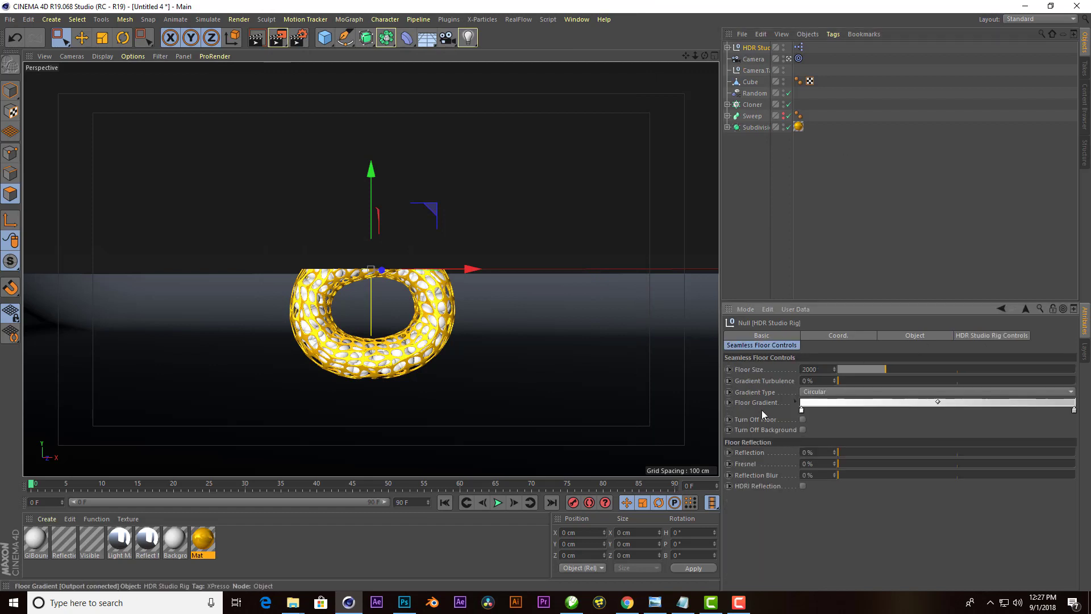
{"action": "left_click", "coordinate": [803, 429]}
{"action": "left_click", "coordinate": [257, 40]}
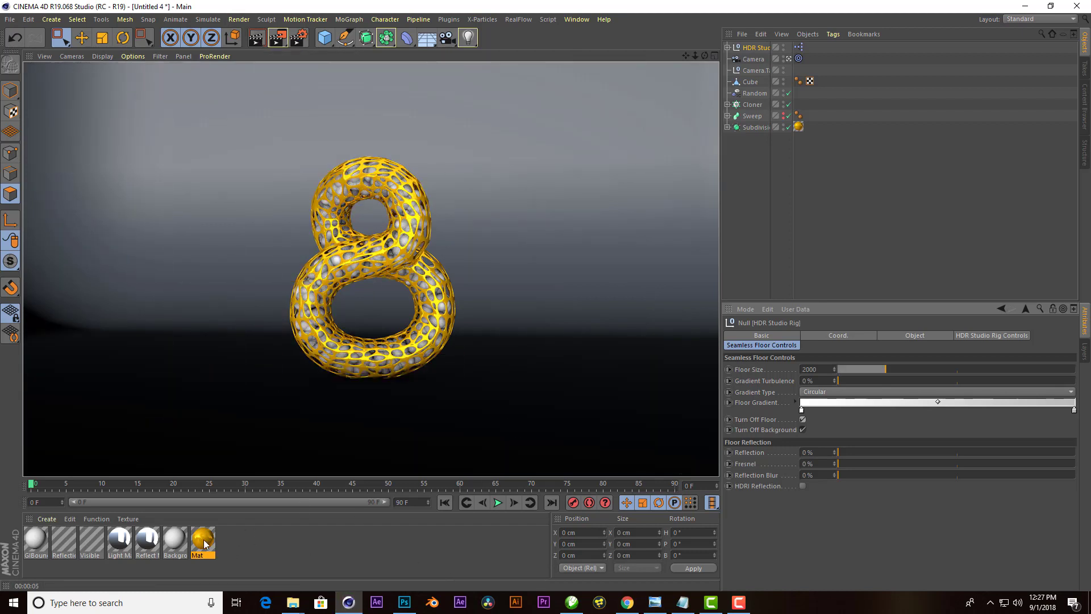
{"action": "left_click", "coordinate": [985, 334]}
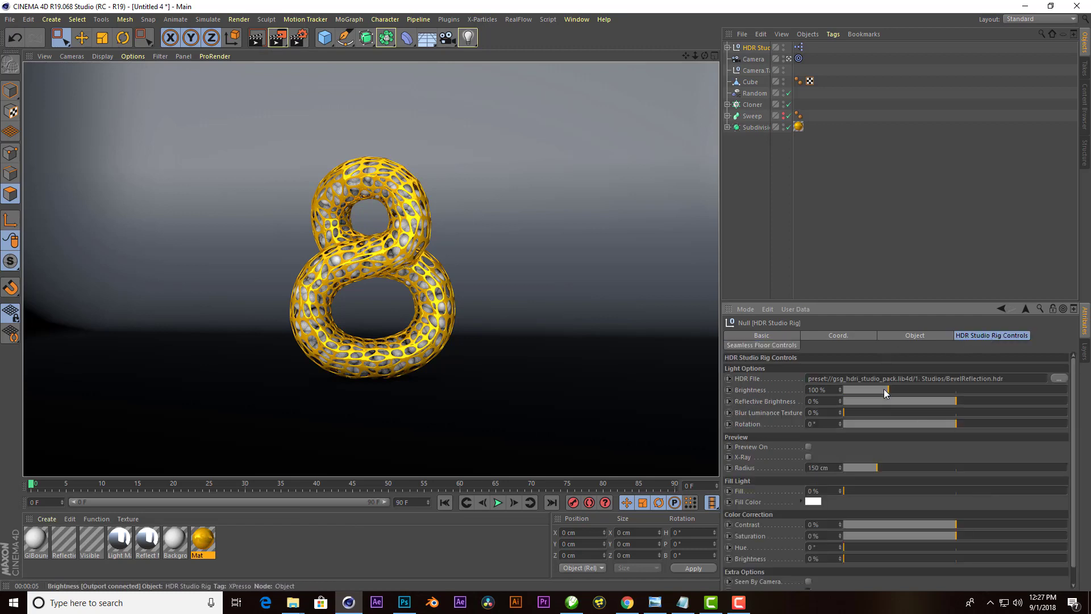
{"action": "left_click_drag", "start_coordinate": [885, 388], "coordinate": [918, 390]}
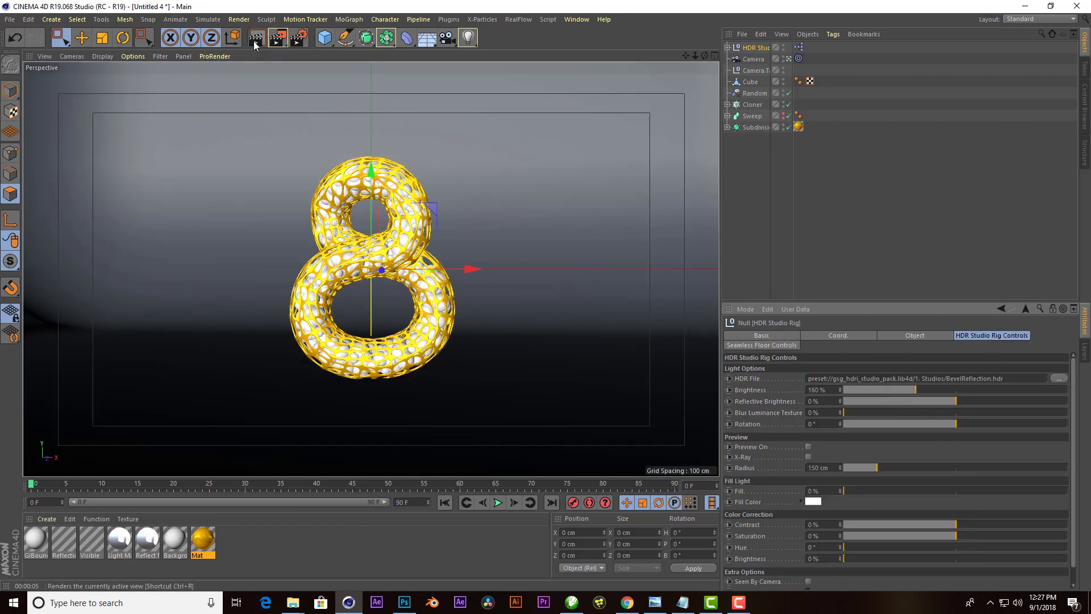
{"action": "left_click", "coordinate": [255, 45]}
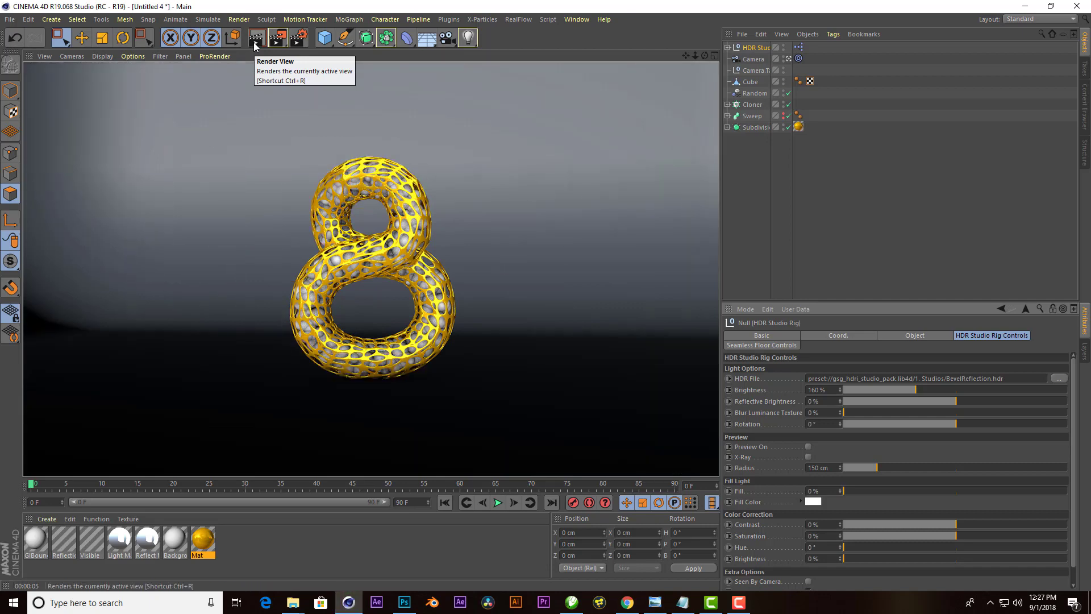
- Open Mat's reflection Layer 1 and lighten its layer colour
{"action": "double_click", "coordinate": [204, 539]}
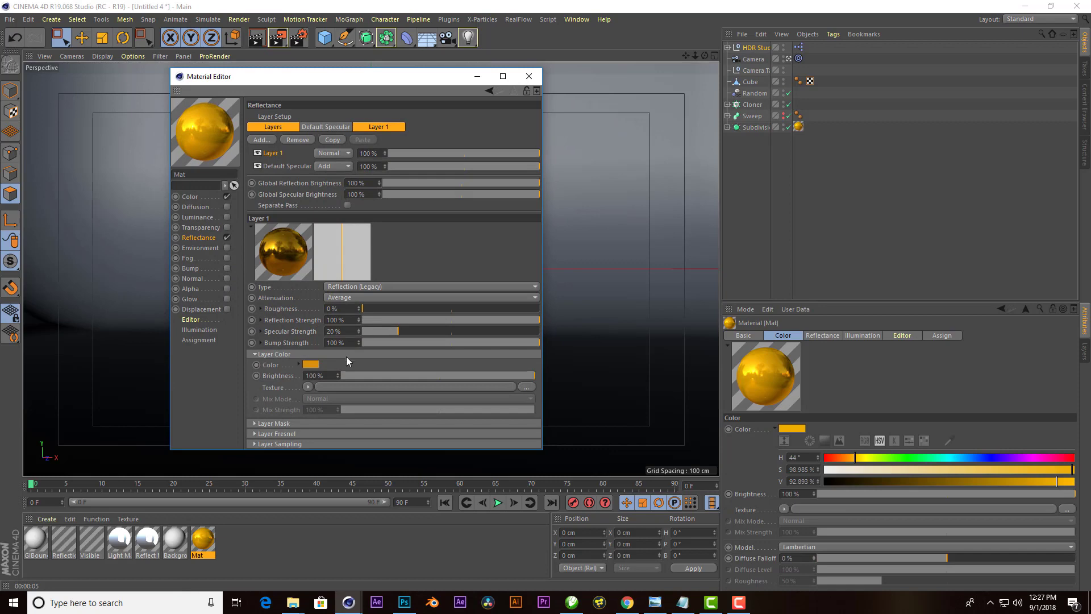
{"action": "left_click", "coordinate": [373, 130]}
{"action": "left_click_drag", "start_coordinate": [319, 68], "coordinate": [792, 65]}
{"action": "left_click", "coordinate": [790, 277]}
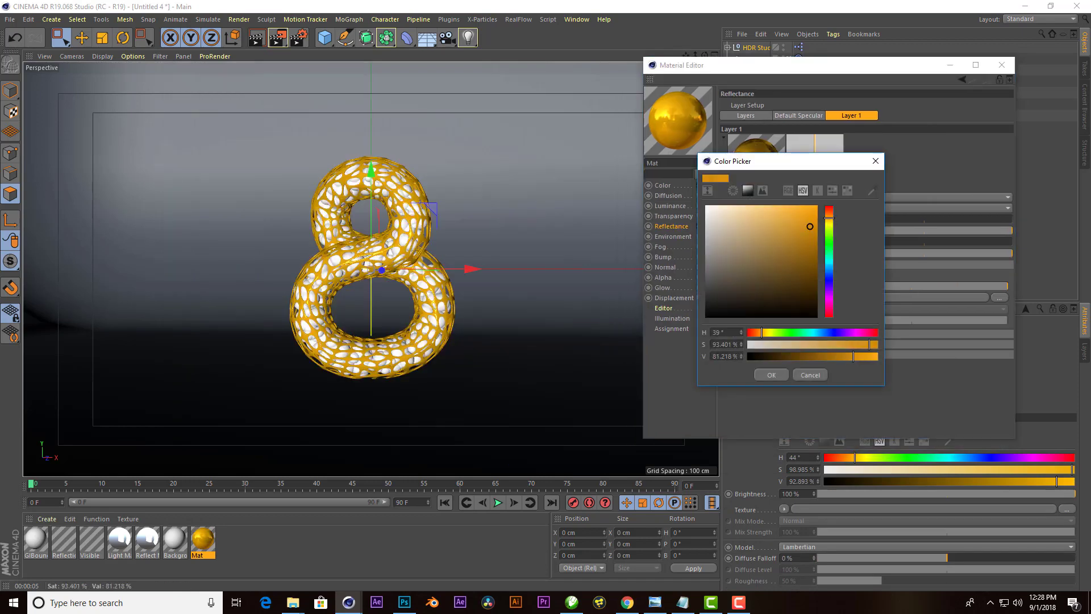
{"action": "left_click_drag", "start_coordinate": [810, 226], "coordinate": [791, 212]}
{"action": "left_click", "coordinate": [779, 373]}
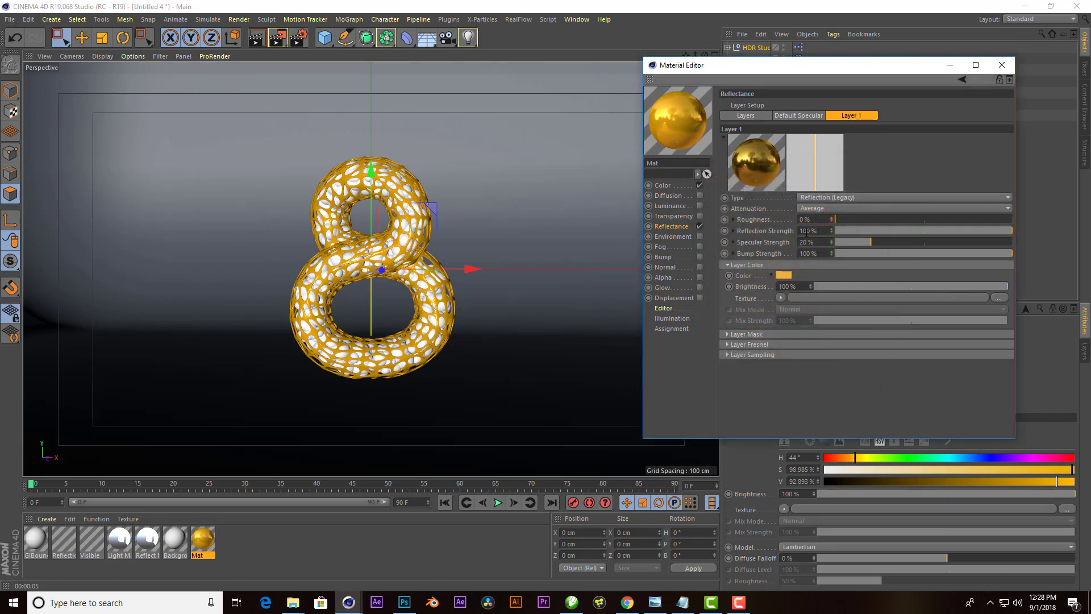
- Set reflection strength to 232% and switch to a darker orange layer colour
{"action": "left_click_drag", "start_coordinate": [830, 228], "coordinate": [831, 219]}
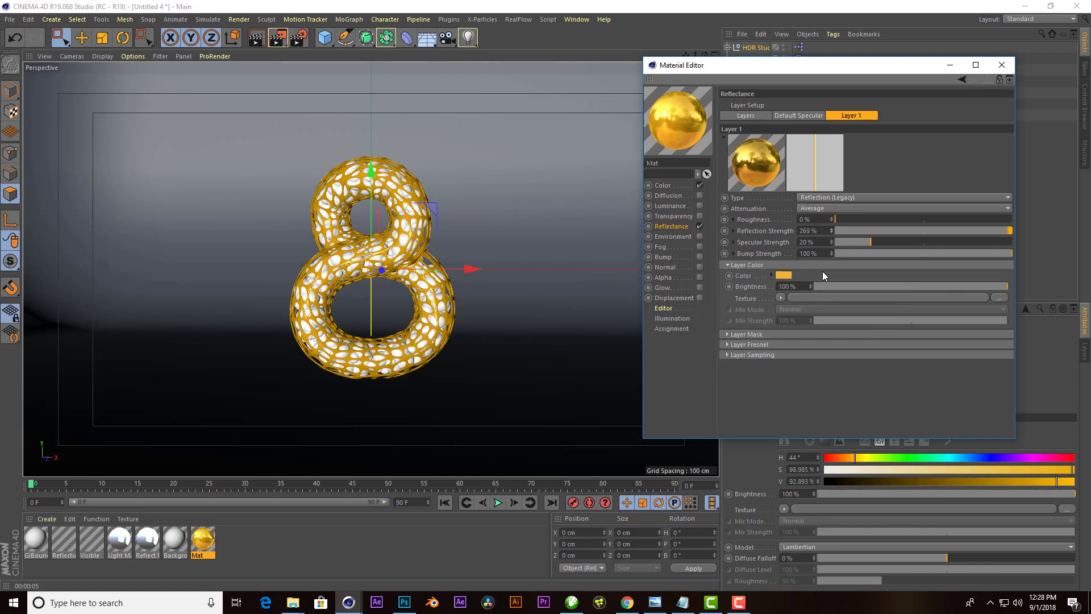
{"action": "left_click_drag", "start_coordinate": [831, 230], "coordinate": [831, 233]}
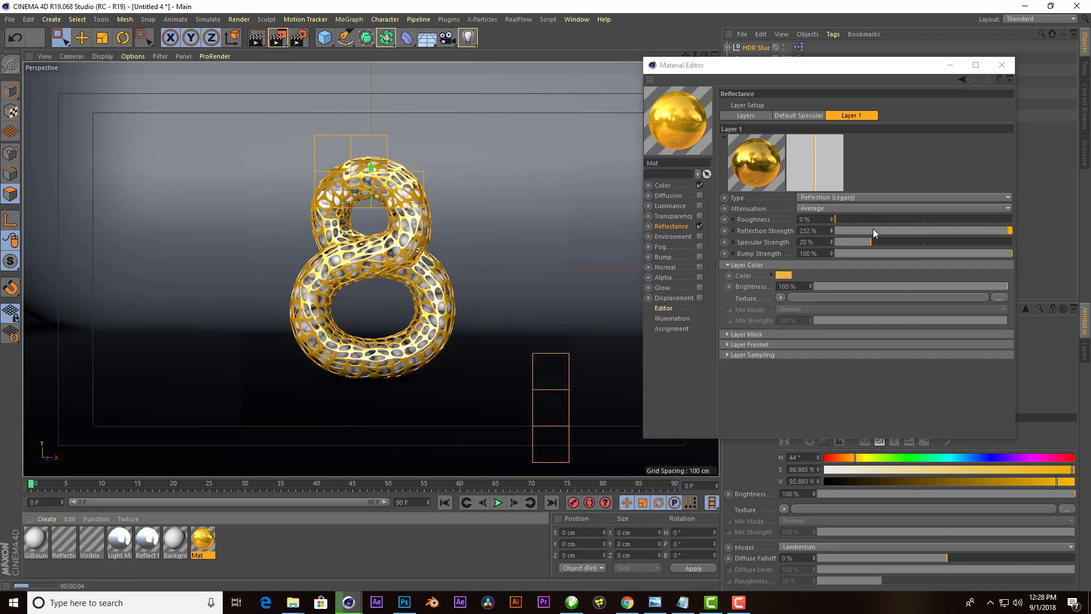
{"action": "left_click", "coordinate": [784, 275]}
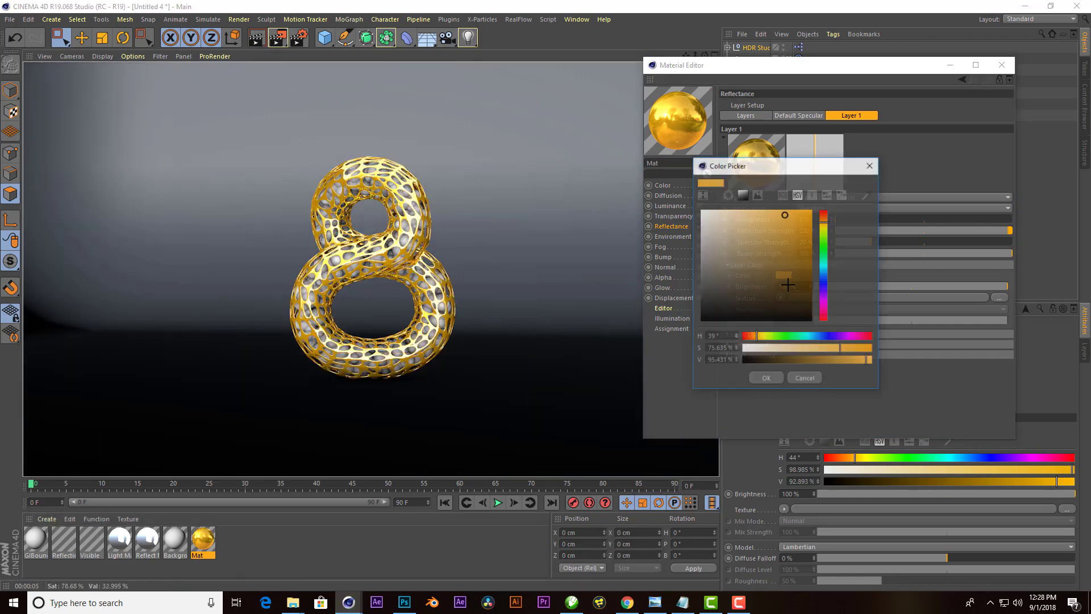
{"action": "left_click", "coordinate": [807, 227]}
{"action": "left_click", "coordinate": [764, 376]}
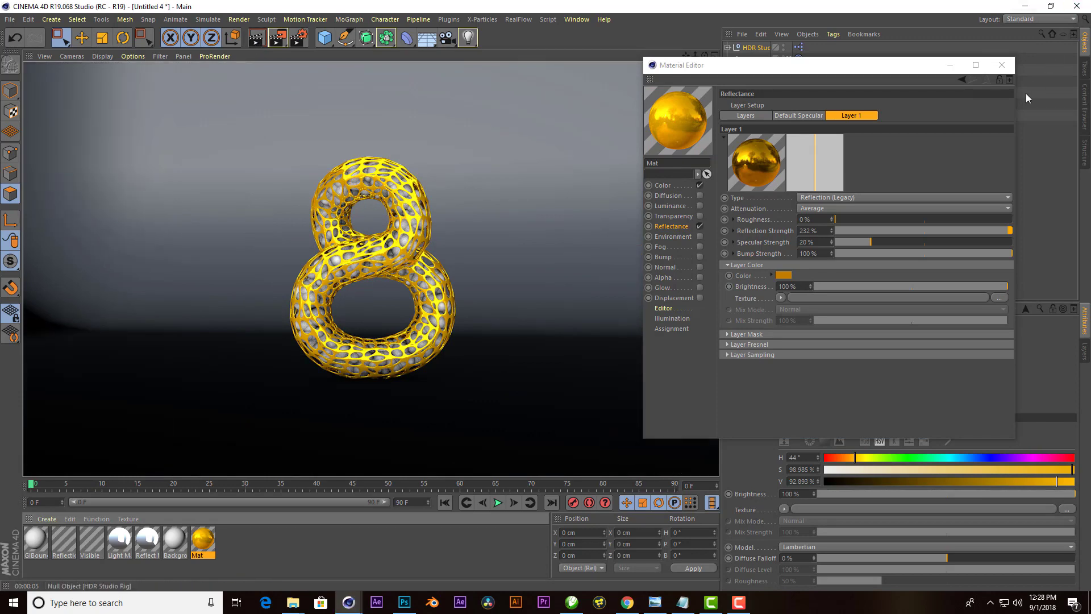
{"action": "left_click", "coordinate": [272, 507]}
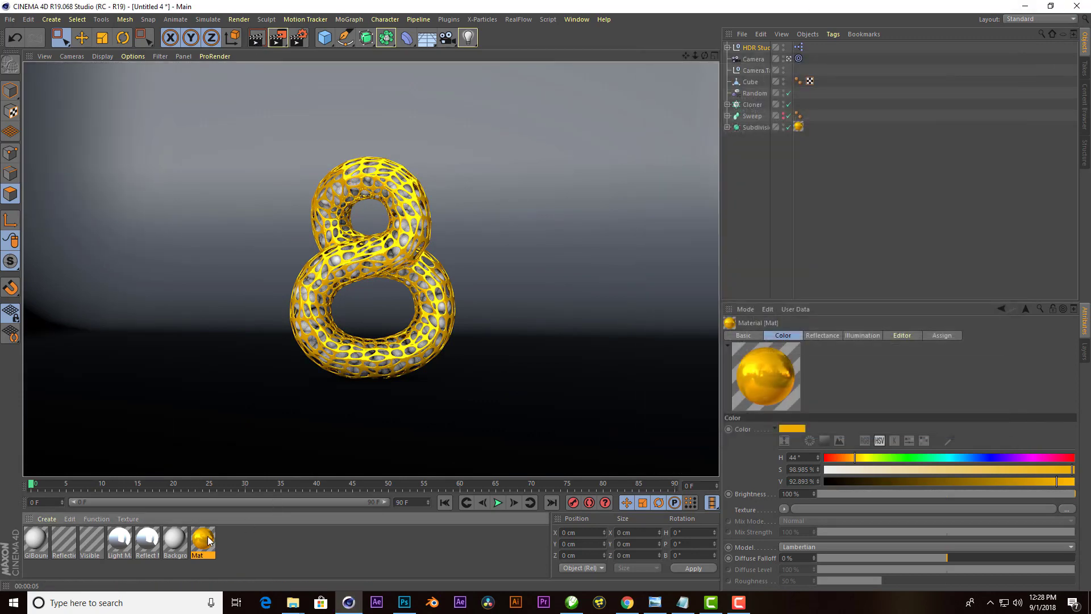
- Give Mat.1 a 29° orange colour hue and an orange reflectance layer colour
{"action": "double_click", "coordinate": [242, 545]}
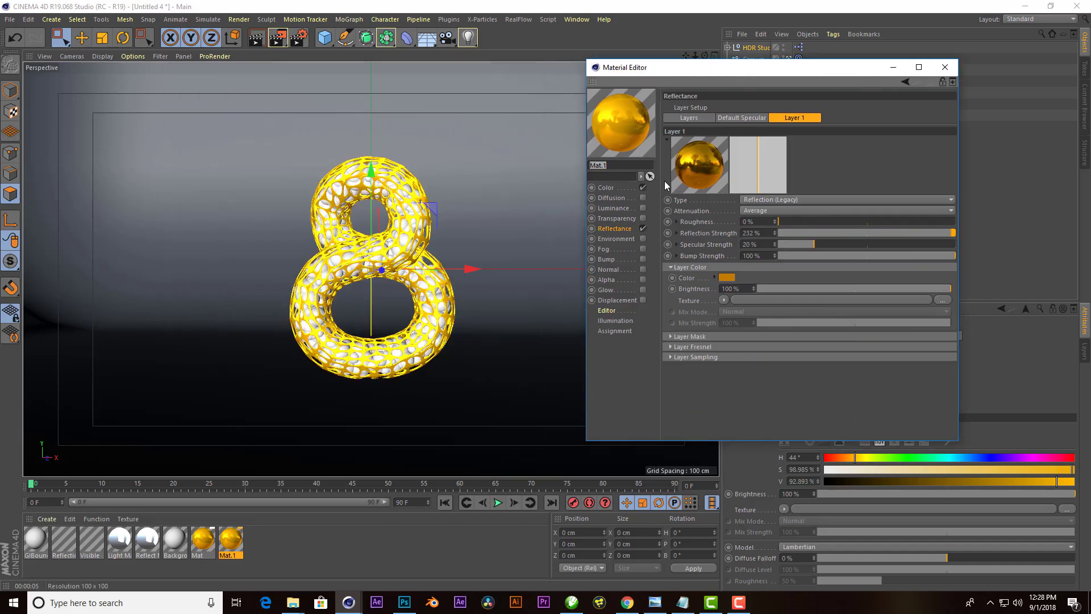
{"action": "left_click", "coordinate": [606, 188]}
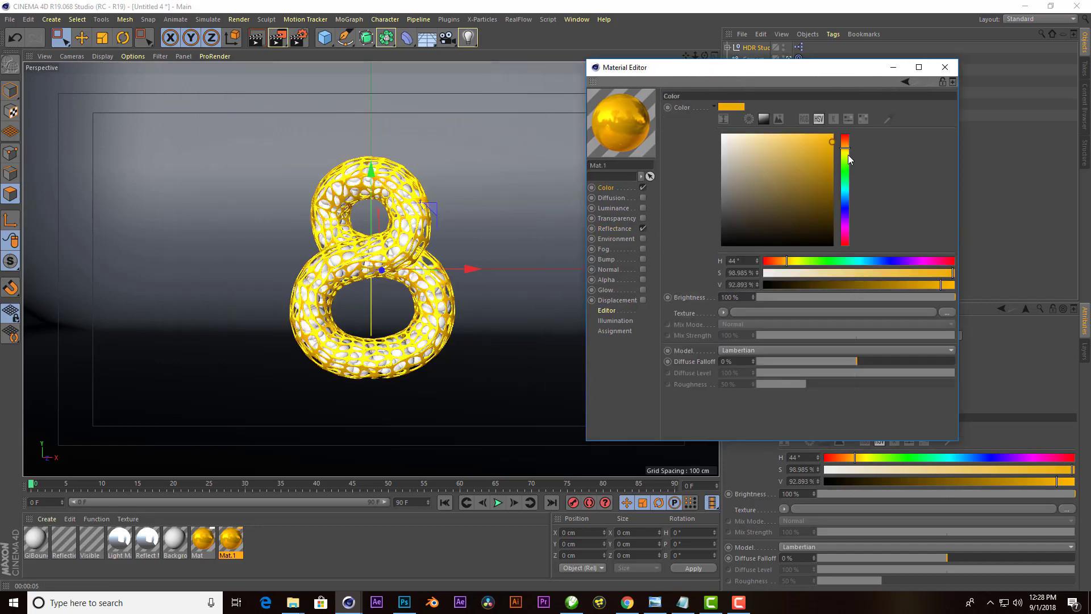
{"action": "left_click_drag", "start_coordinate": [847, 148], "coordinate": [847, 143]}
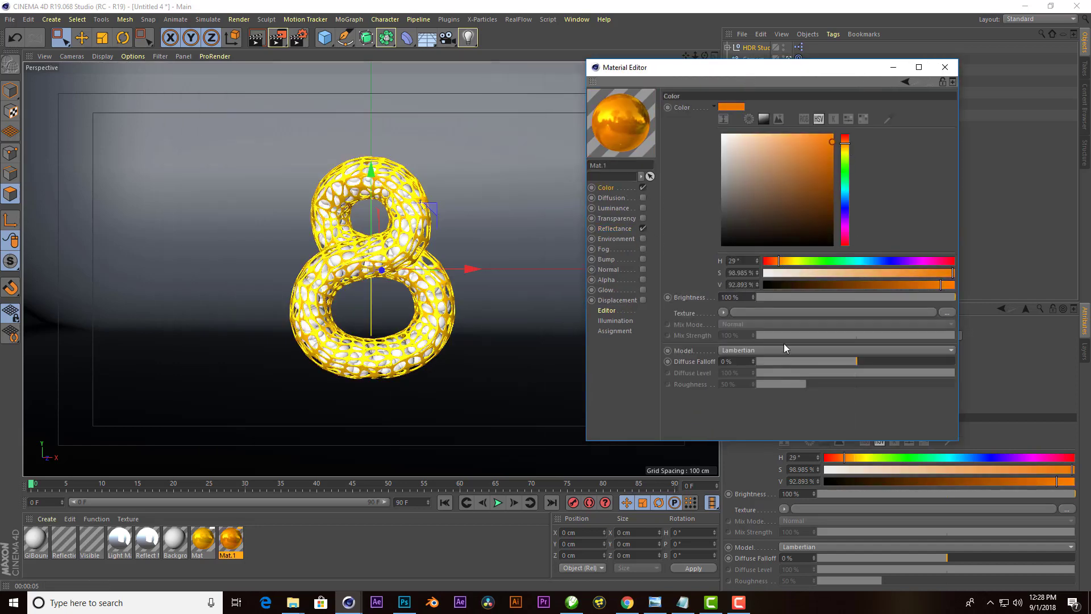
{"action": "left_click", "coordinate": [614, 229]}
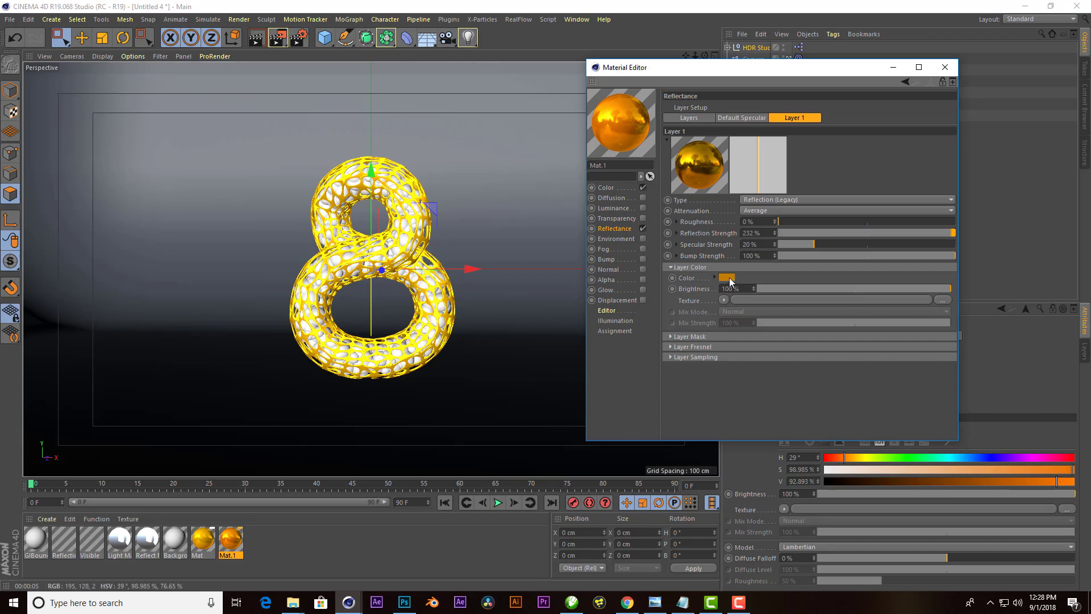
{"action": "left_click", "coordinate": [728, 277]}
{"action": "mouse_move", "coordinate": [753, 220]}
{"action": "left_mouse_down"}
{"action": "mouse_move", "coordinate": [735, 229]}
{"action": "mouse_move", "coordinate": [725, 215]}
{"action": "left_mouse_up"}
{"action": "left_click", "coordinate": [709, 381]}
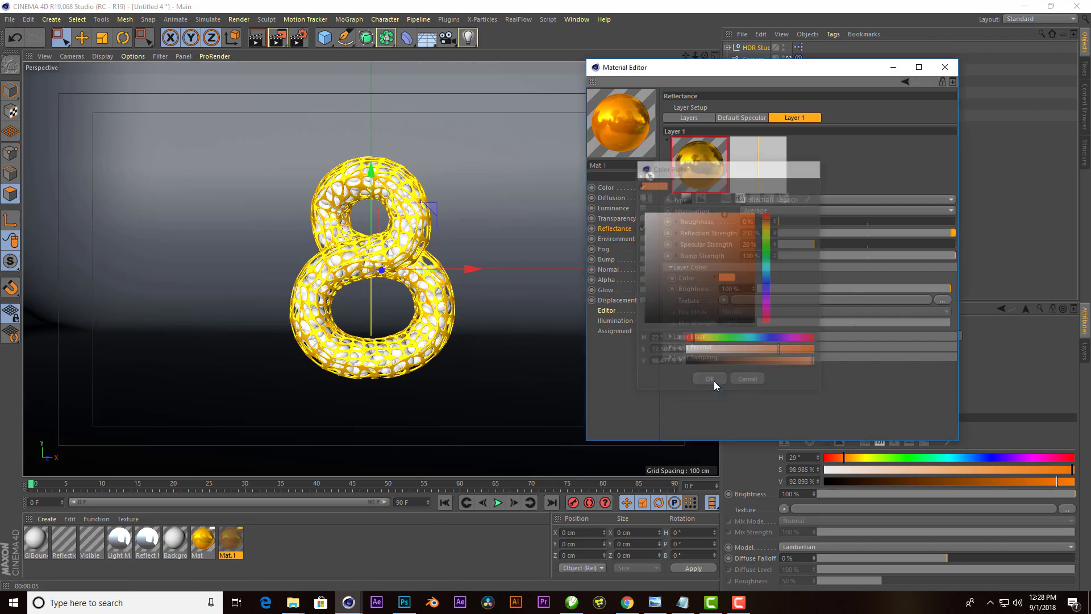
{"action": "left_click", "coordinate": [944, 68]}
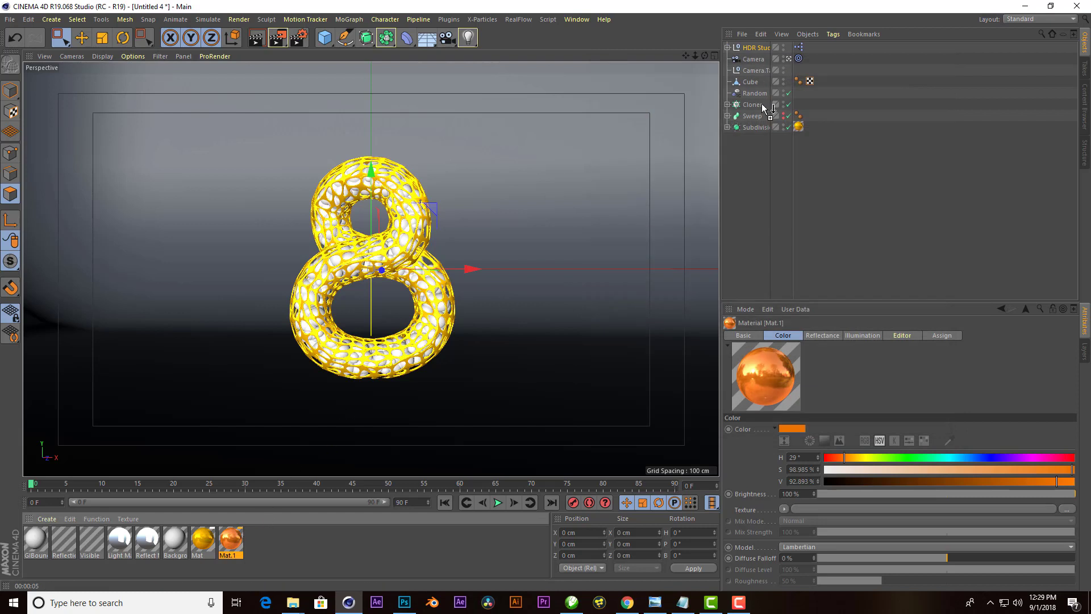
- Apply Mat.1 to the Cloner's spheres and orbit around the 8 to check it
{"action": "left_click_drag", "start_coordinate": [762, 106], "coordinate": [767, 106]}
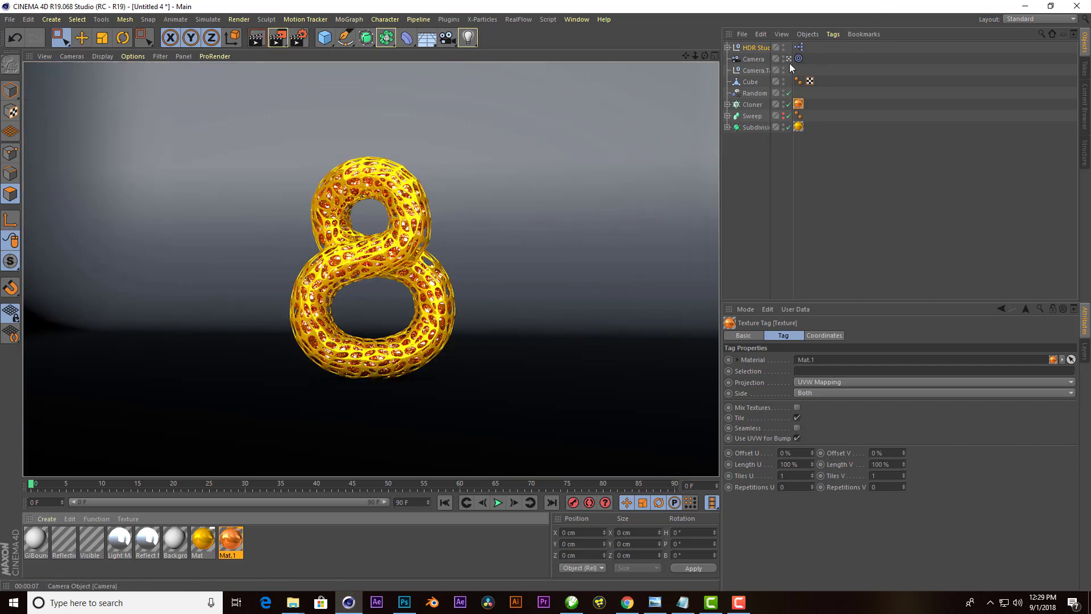
{"action": "scroll", "coordinate": [660, 67], "scroll_direction": "up", "scroll_amount": 3}
{"action": "scroll", "coordinate": [660, 67], "scroll_direction": "up", "scroll_amount": 4}
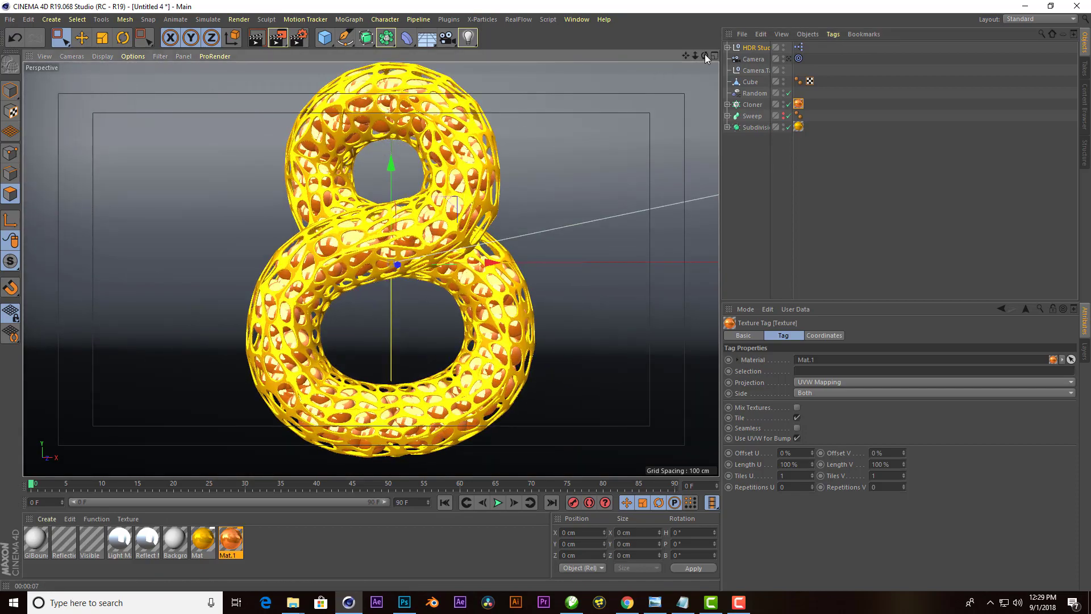
{"action": "left_click_drag", "start_coordinate": [704, 55], "coordinate": [625, 63]}
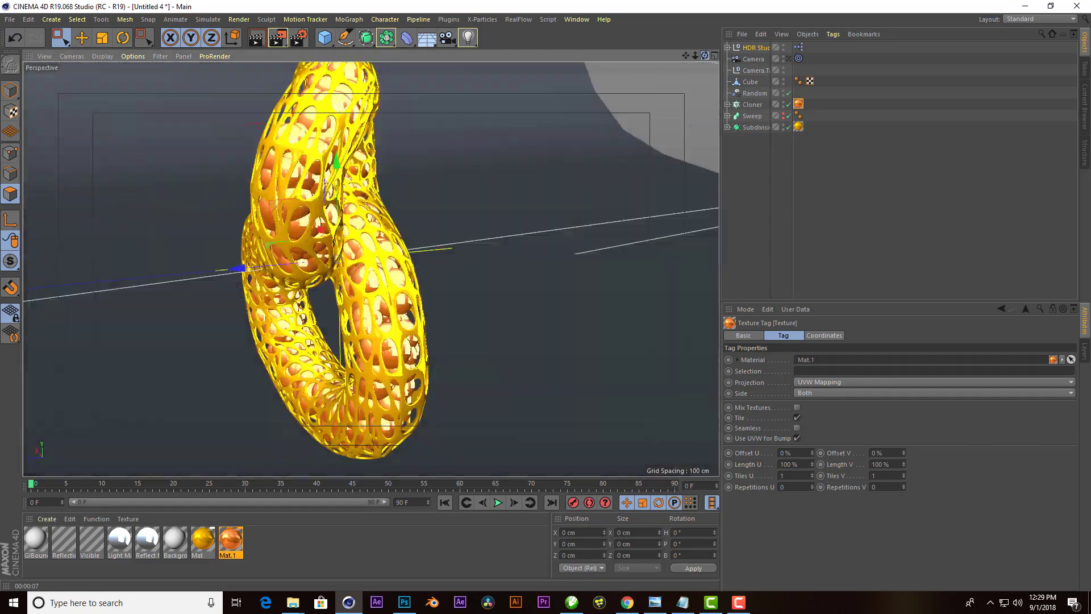
{"action": "left_click_drag", "start_coordinate": [705, 55], "coordinate": [230, 60]}
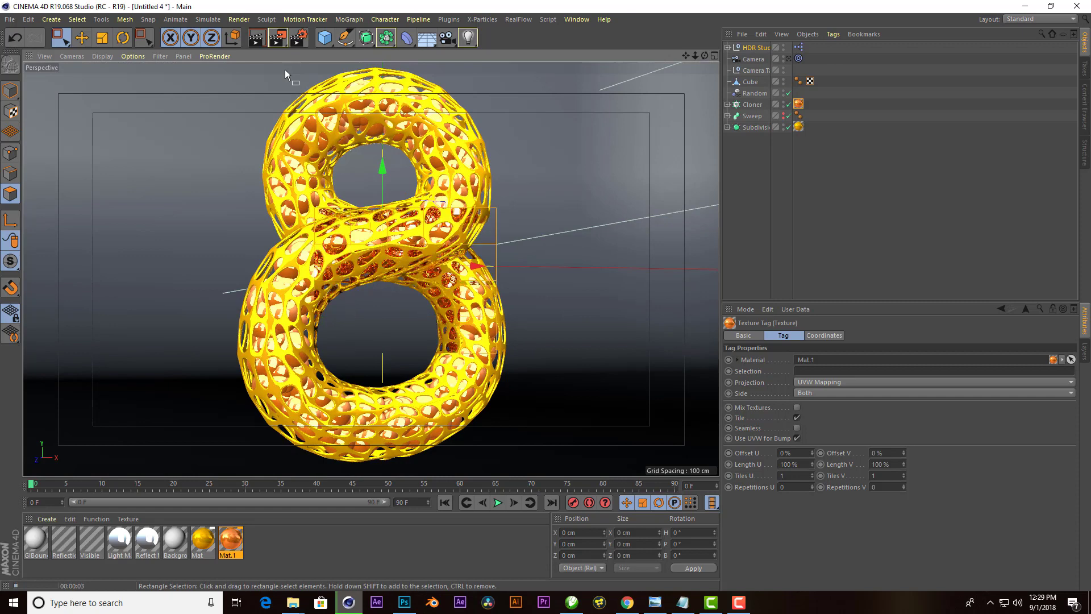
- Set Mat.1's reflection strength to 100%
{"action": "left_click", "coordinate": [232, 541]}
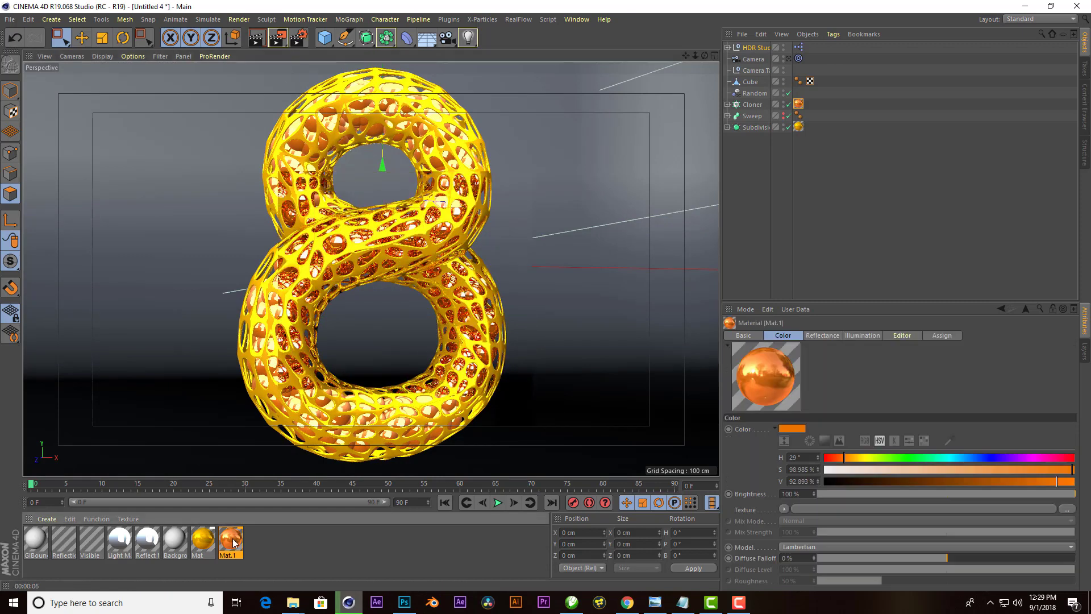
{"action": "double_click", "coordinate": [233, 542]}
{"action": "left_click_drag", "start_coordinate": [404, 76], "coordinate": [767, 105]}
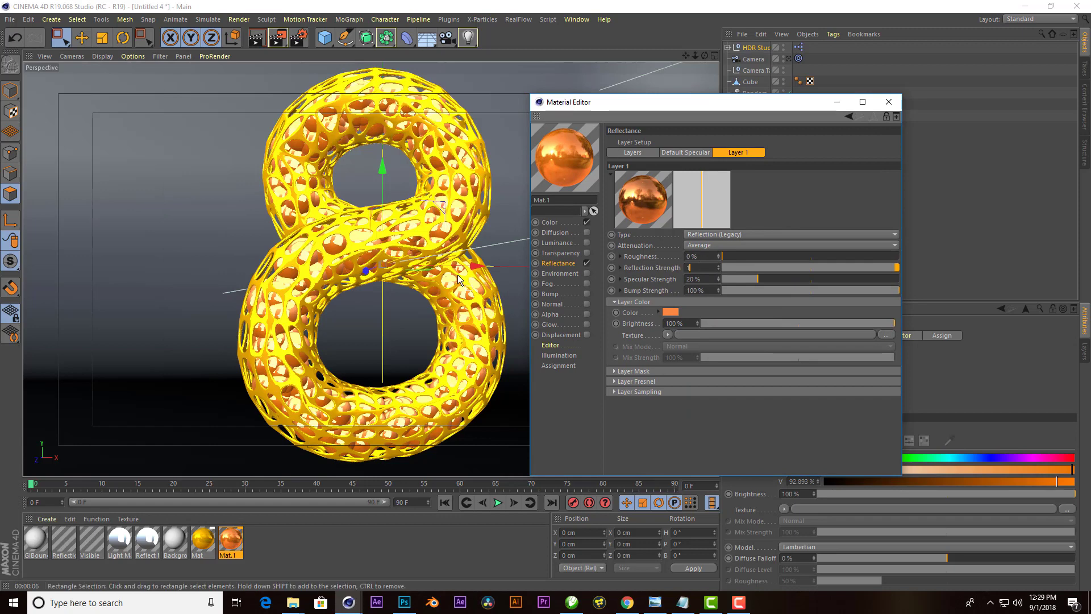
{"action": "type", "text": "00"}
{"action": "key", "text": "Return"}
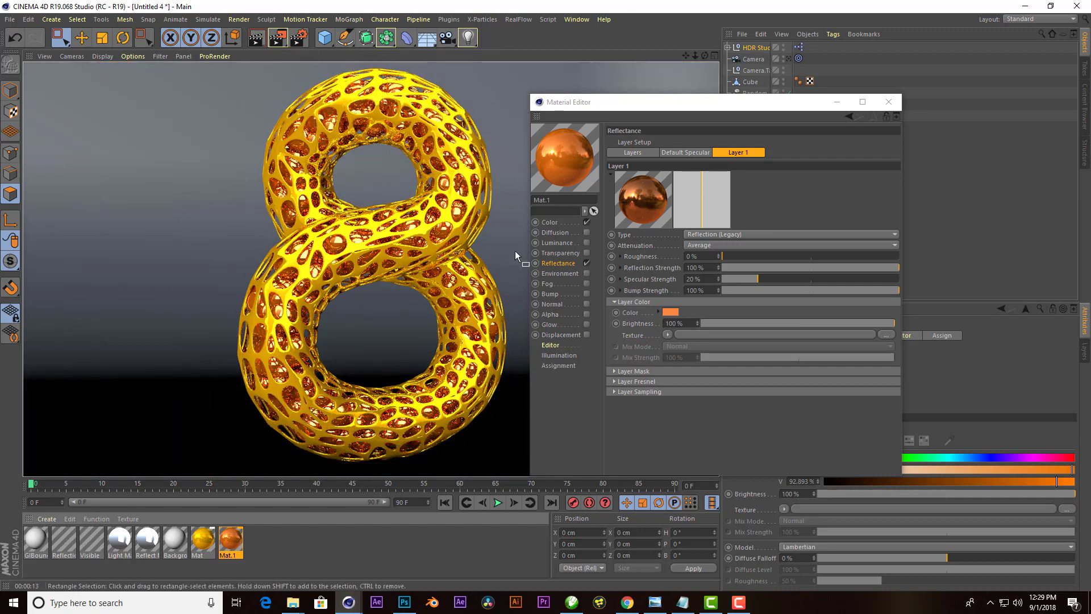
- Try a purple base colour and a green reflection colour on Mat.1
{"action": "left_click", "coordinate": [563, 222]}
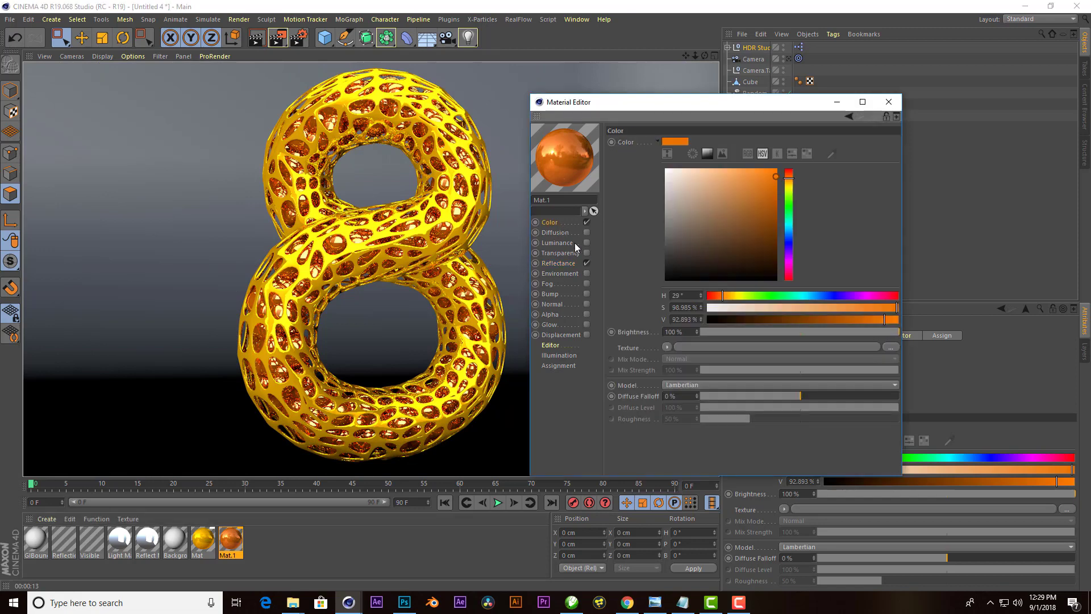
{"action": "left_click", "coordinate": [788, 257]}
{"action": "mouse_move", "coordinate": [767, 236]}
{"action": "left_mouse_down"}
{"action": "mouse_move", "coordinate": [777, 187]}
{"action": "mouse_move", "coordinate": [794, 208]}
{"action": "mouse_move", "coordinate": [772, 209]}
{"action": "mouse_move", "coordinate": [773, 189]}
{"action": "left_mouse_up"}
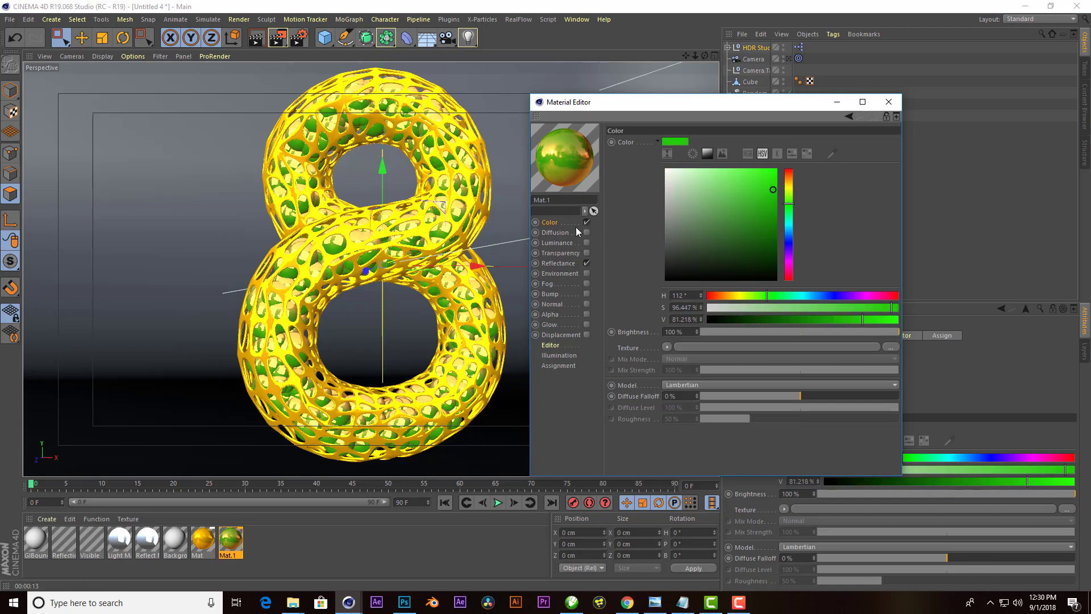
{"action": "left_click", "coordinate": [558, 263]}
{"action": "left_click", "coordinate": [670, 312]}
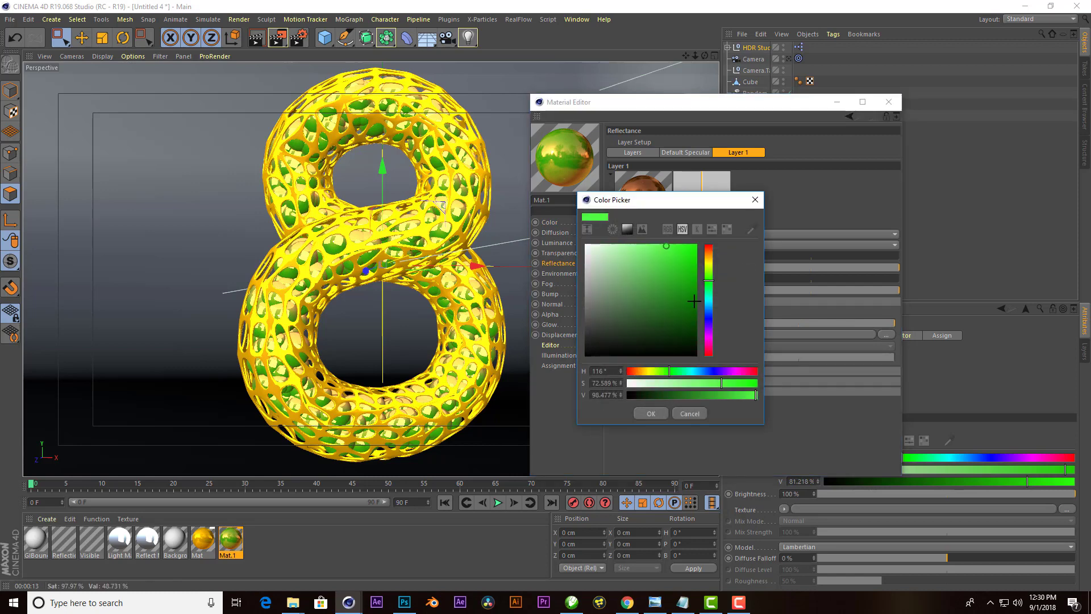
{"action": "left_click", "coordinate": [651, 413]}
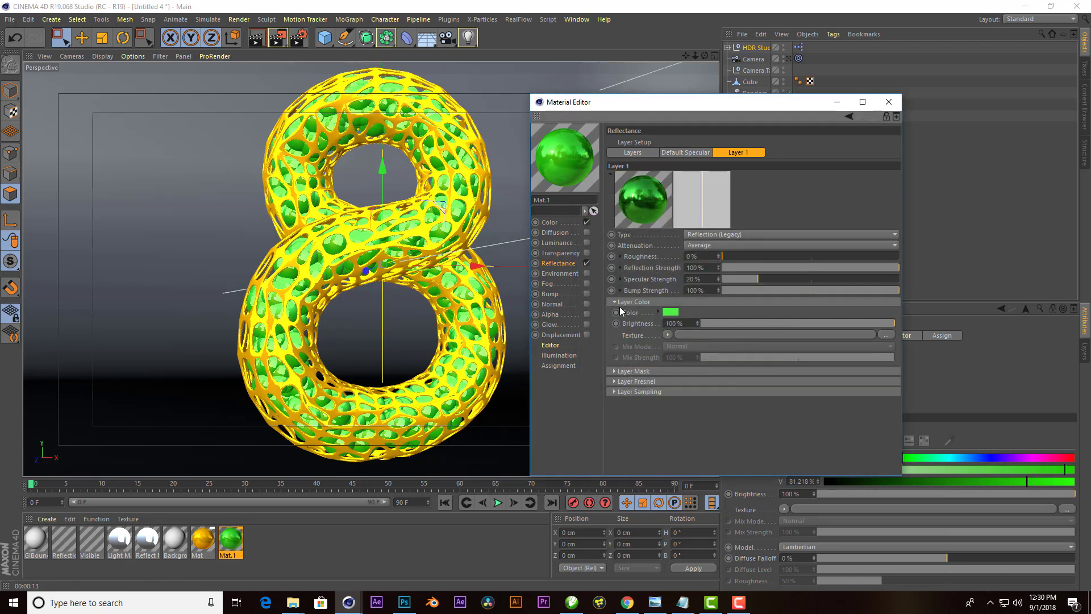
- Undo the green trial to keep Mat.1 orange and view through the scene camera
{"action": "left_click", "coordinate": [22, 40]}
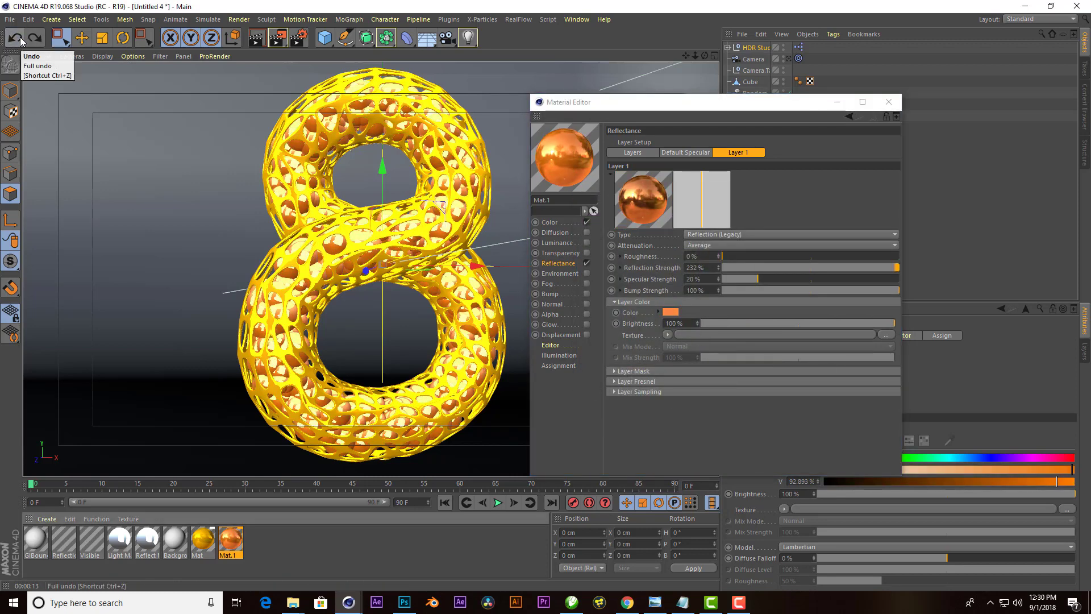
{"action": "left_click", "coordinate": [888, 102]}
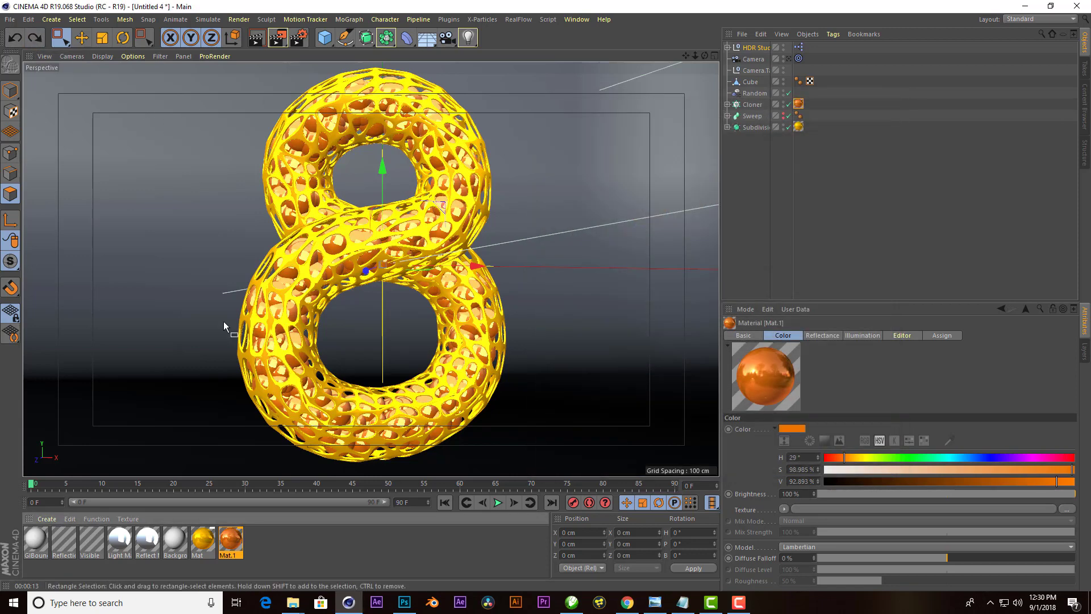
{"action": "left_click", "coordinate": [799, 58]}
{"action": "left_click", "coordinate": [788, 58]}
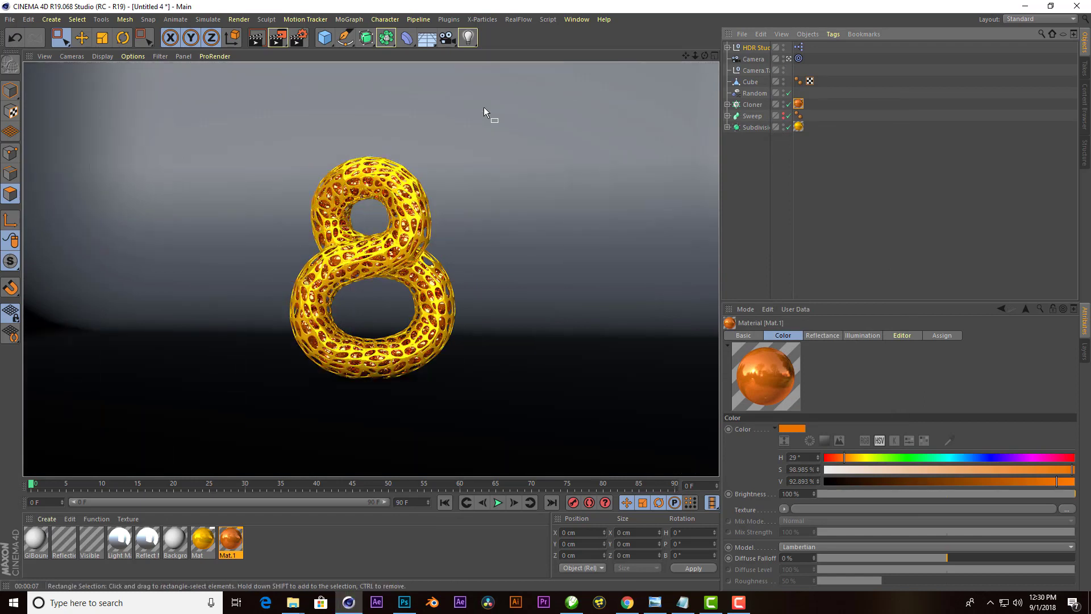
- Group the 8's objects, including Subdivision, under a null named 8
{"action": "left_click", "coordinate": [753, 82]}
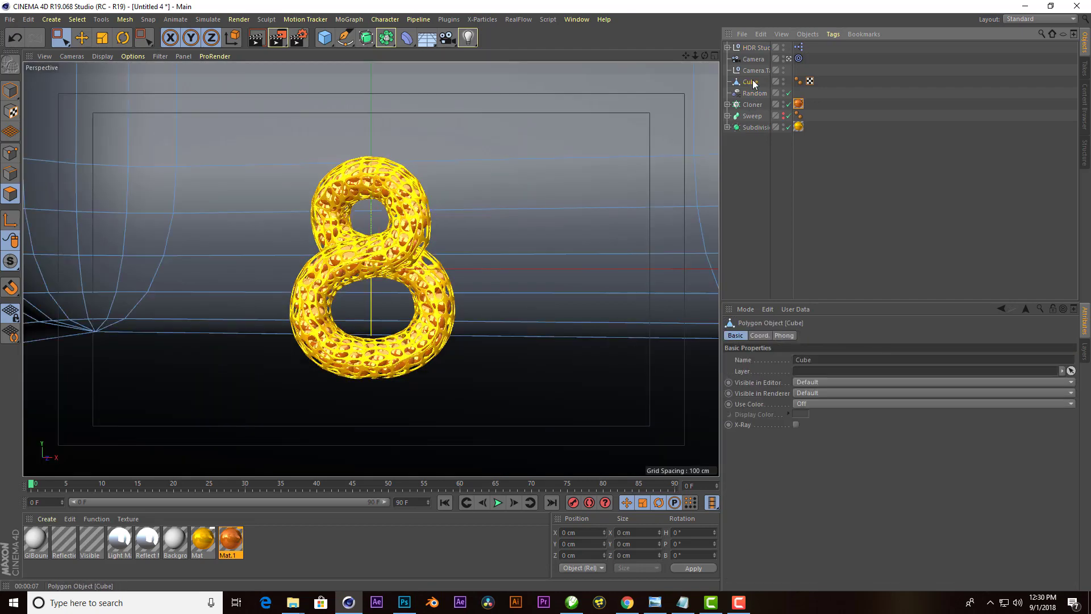
{"action": "left_click", "coordinate": [755, 93]}
{"action": "left_click", "coordinate": [754, 127], "text": "shift"}
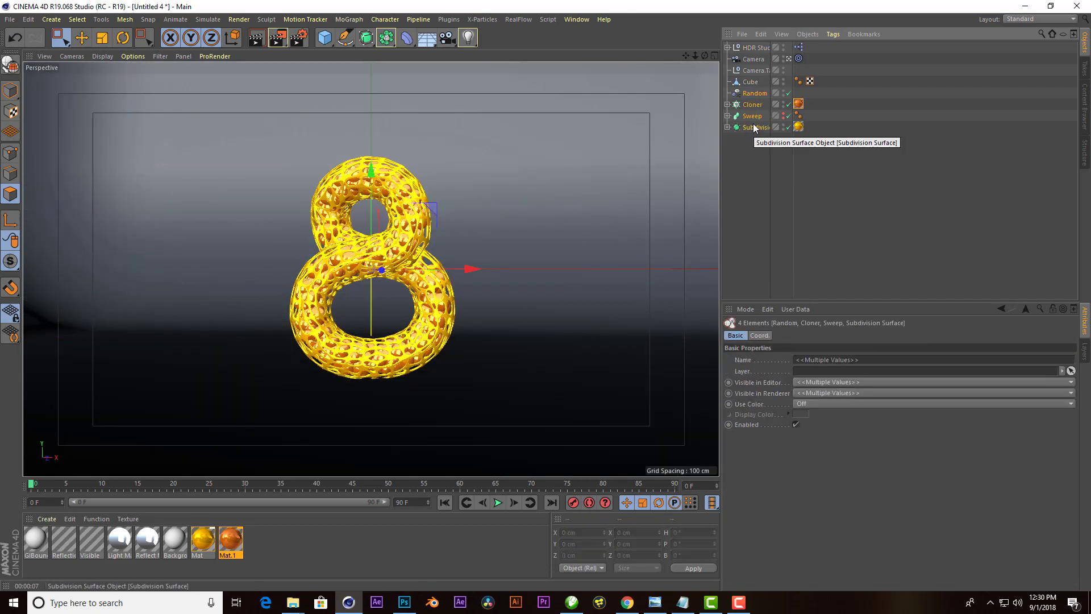
{"action": "key", "text": "alt+g"}
{"action": "double_click", "coordinate": [746, 93]}
{"action": "type", "text": "8"}
{"action": "key", "text": "Return"}
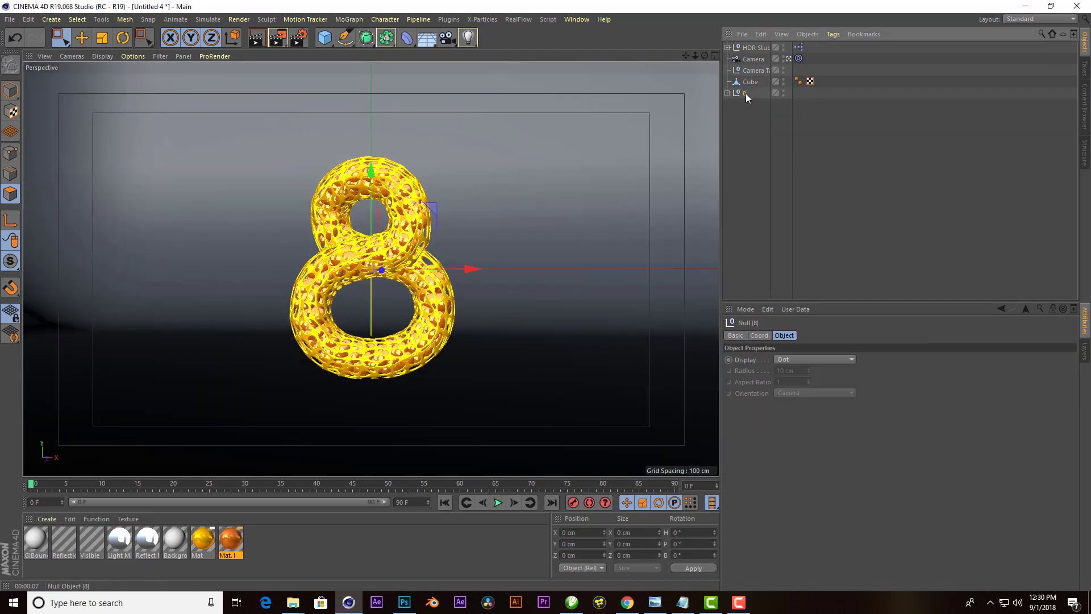
- Duplicate the 8 as 8.1 beside it and re-aim the camera target to centre both
{"action": "left_click_drag", "start_coordinate": [746, 93], "coordinate": [745, 105], "text": "ctrl"}
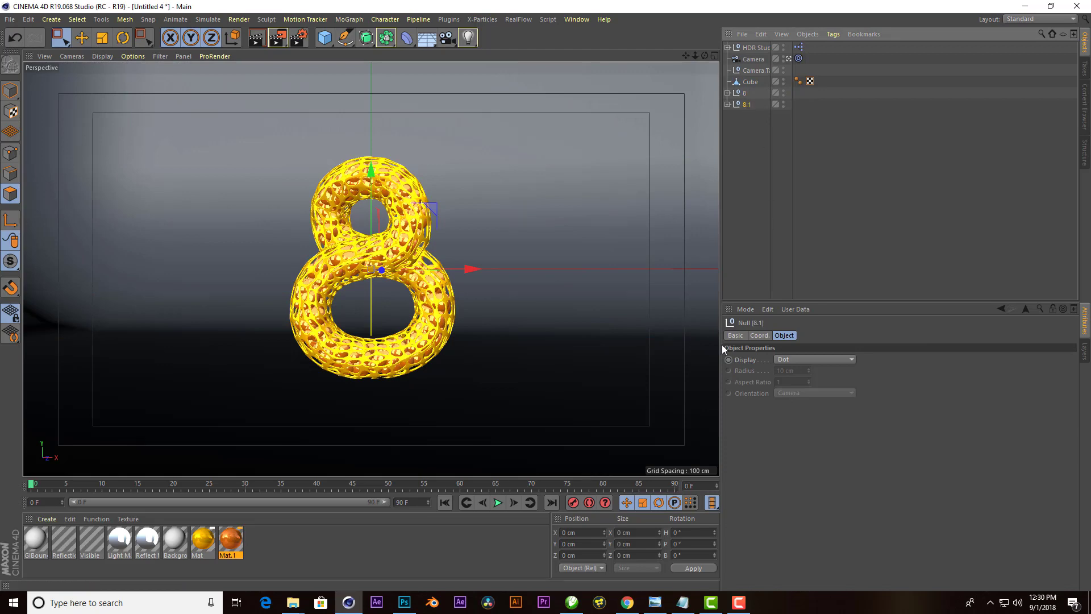
{"action": "left_click", "coordinate": [756, 70]}
{"action": "mouse_move", "coordinate": [514, 250]}
{"action": "left_mouse_down"}
{"action": "mouse_move", "coordinate": [507, 261]}
{"action": "mouse_move", "coordinate": [608, 261]}
{"action": "left_mouse_up"}
{"action": "left_click", "coordinate": [743, 93]}
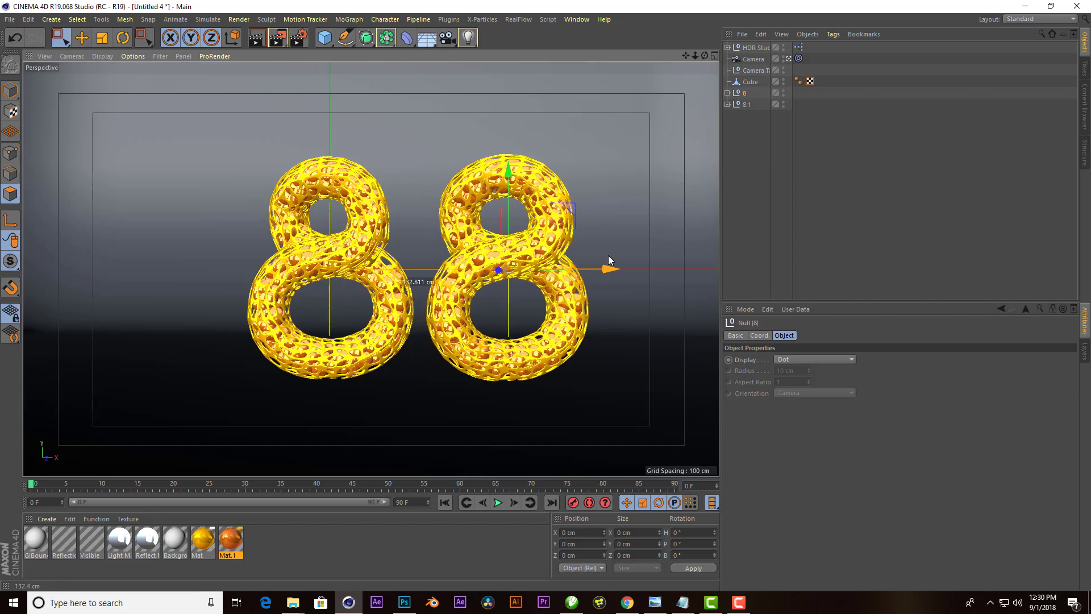
{"action": "left_click", "coordinate": [756, 70]}
{"action": "left_click_drag", "start_coordinate": [471, 274], "coordinate": [506, 274]}
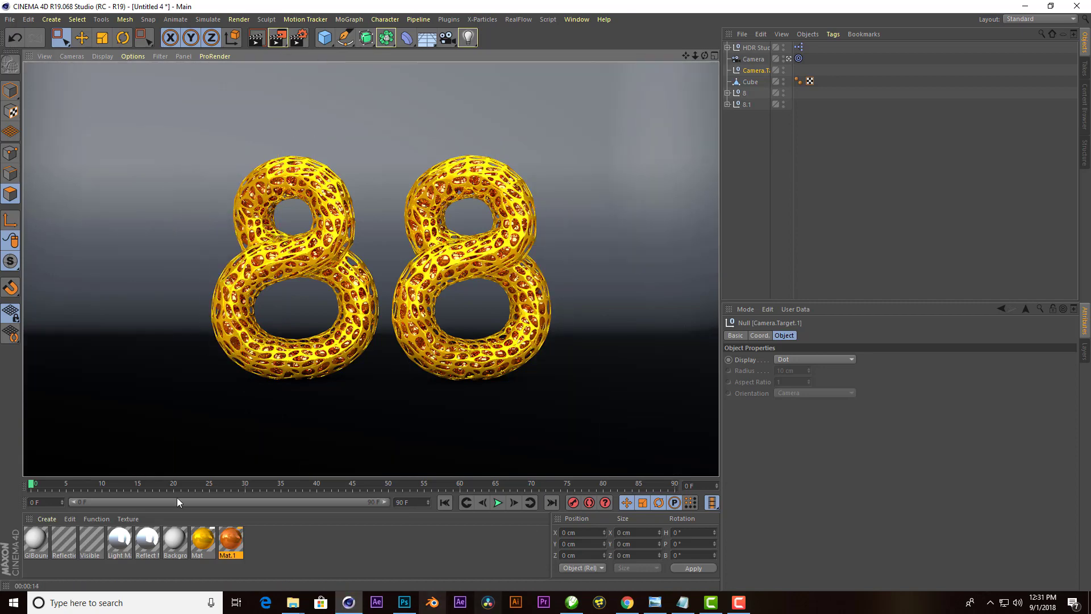
{"action": "left_click", "coordinate": [728, 94]}
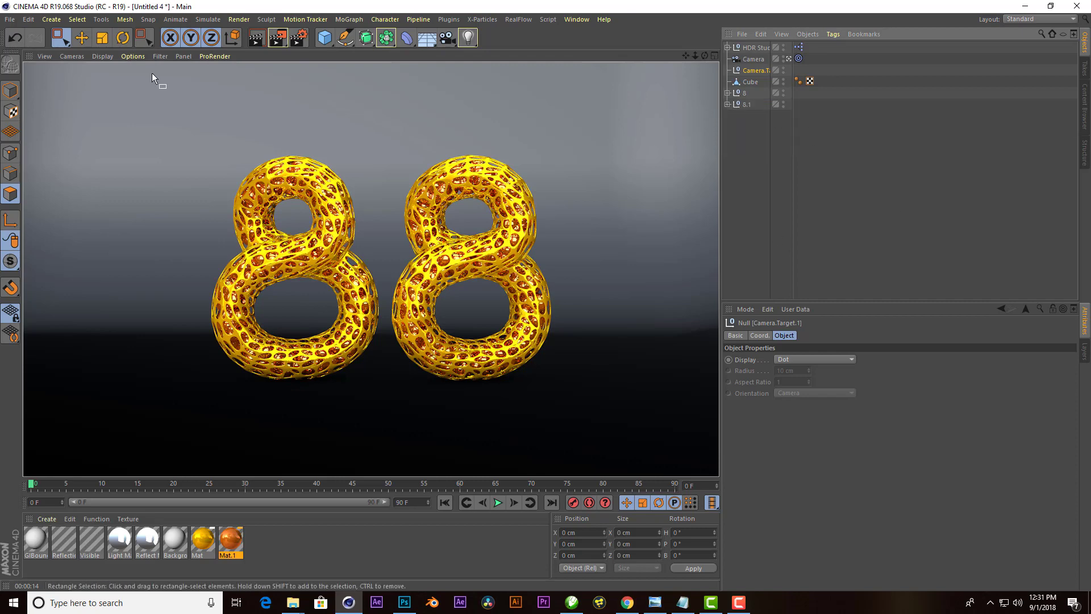
- Create a Luminance-only material with a 2D - V Gradient shader
{"action": "double_click", "coordinate": [319, 544]}
{"action": "double_click", "coordinate": [35, 544]}
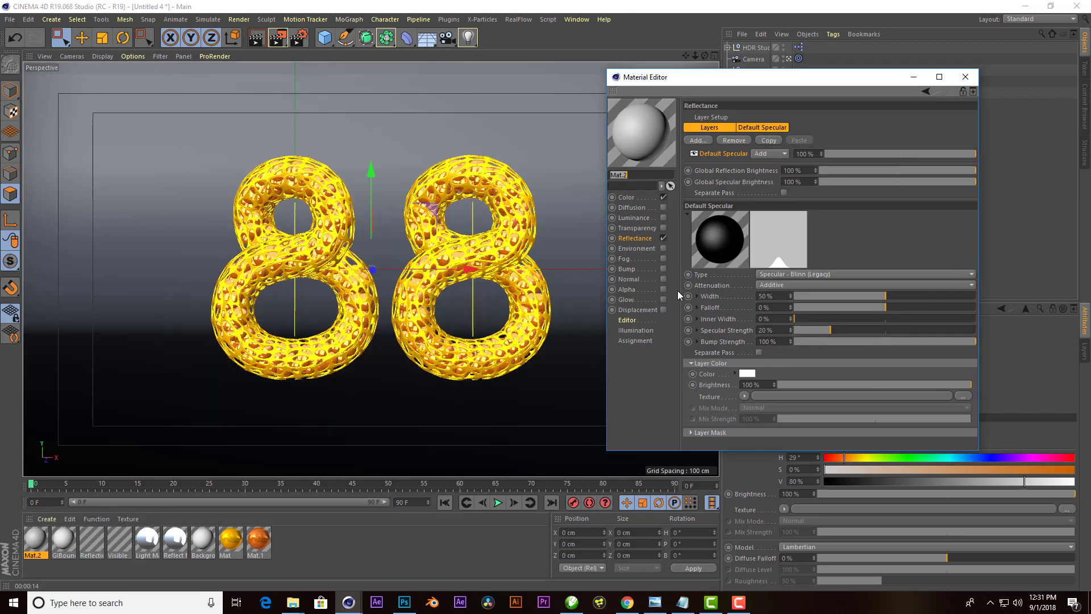
{"action": "left_click", "coordinate": [664, 238]}
{"action": "left_click", "coordinate": [663, 197]}
{"action": "left_click", "coordinate": [663, 218]}
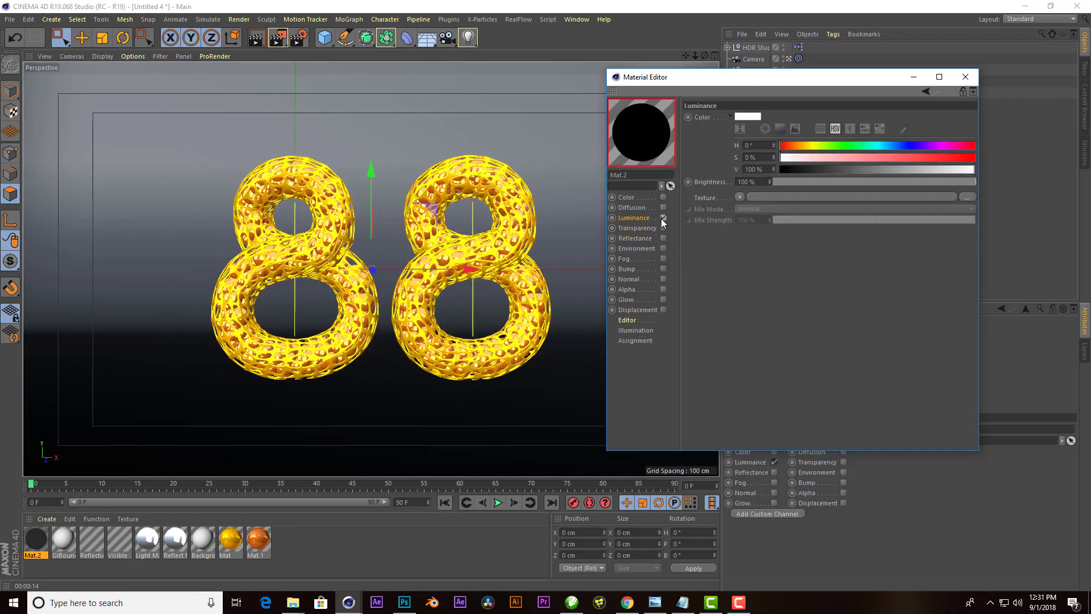
{"action": "left_click", "coordinate": [740, 197]}
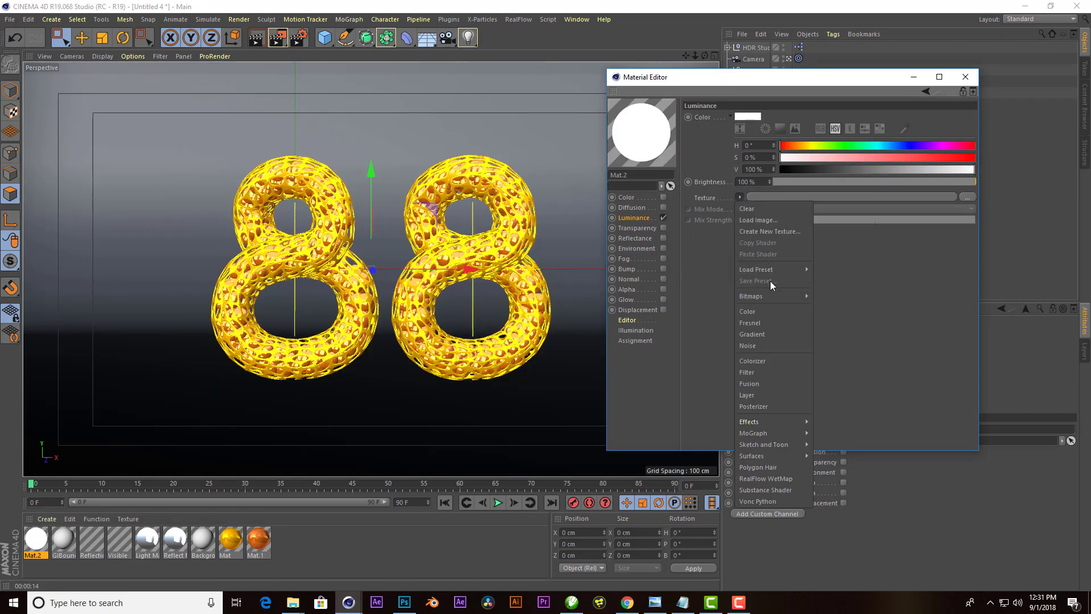
{"action": "left_click", "coordinate": [762, 334]}
{"action": "left_click", "coordinate": [810, 199]}
{"action": "left_click", "coordinate": [757, 215]}
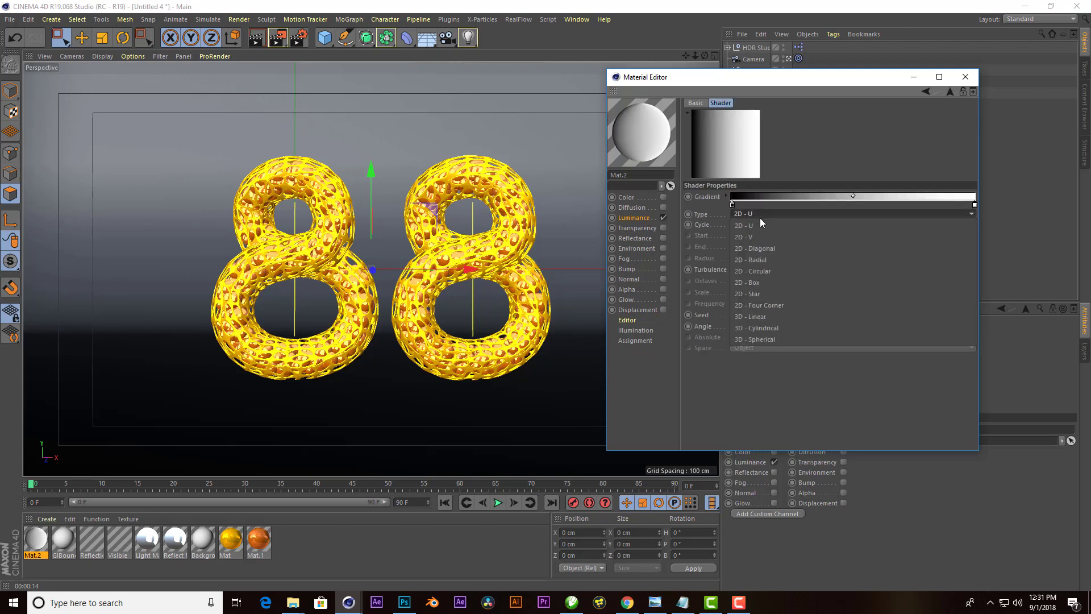
{"action": "left_click", "coordinate": [757, 229]}
- Colour both gradient knots dark yellow
{"action": "double_click", "coordinate": [733, 204]}
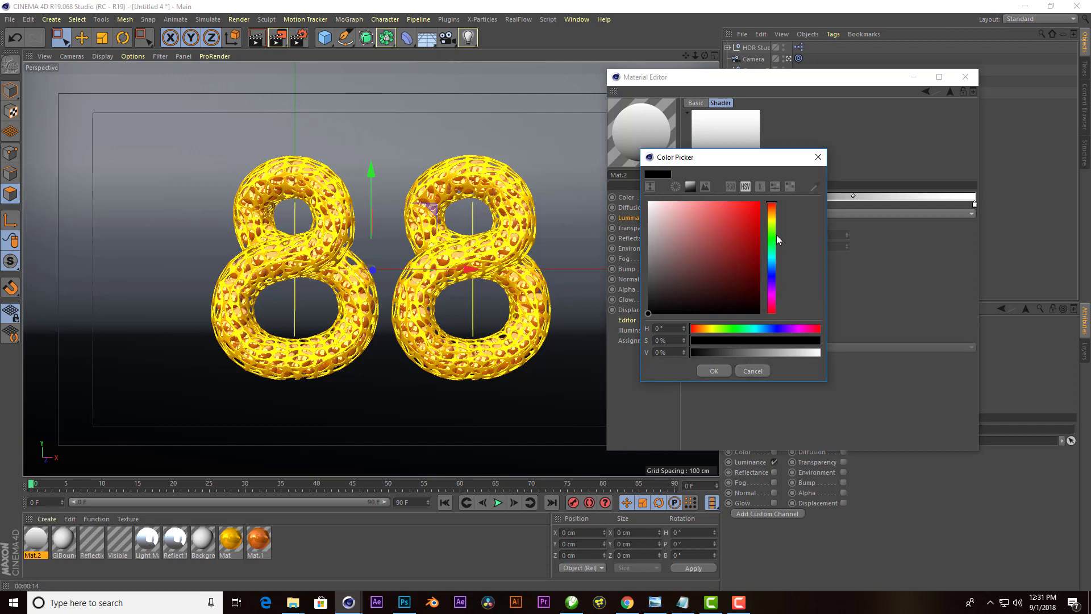
{"action": "left_click_drag", "start_coordinate": [769, 274], "coordinate": [774, 218]}
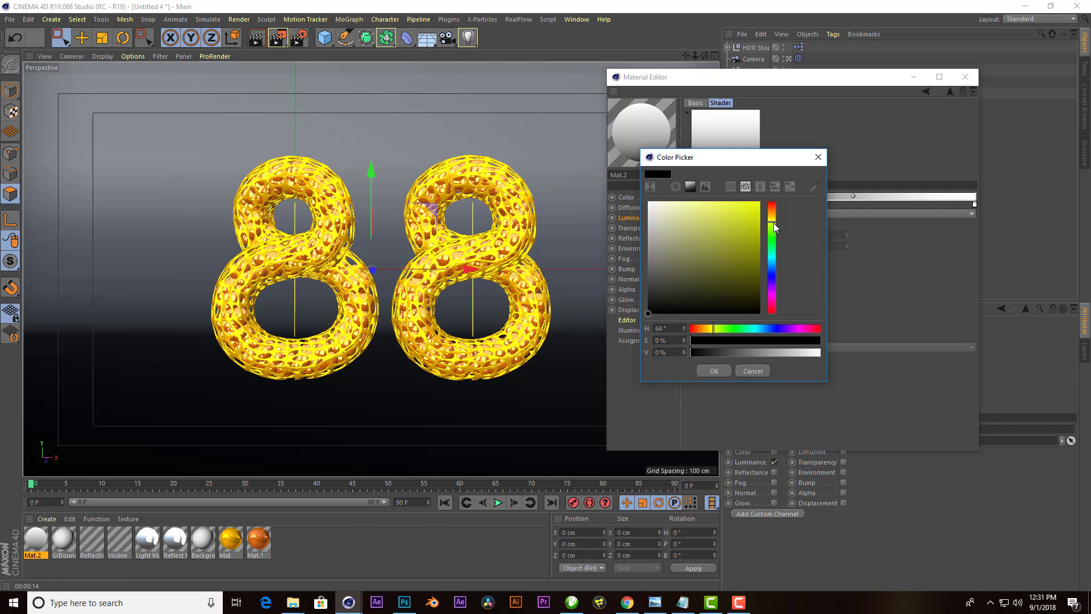
{"action": "left_click", "coordinate": [758, 293]}
{"action": "left_click", "coordinate": [711, 372]}
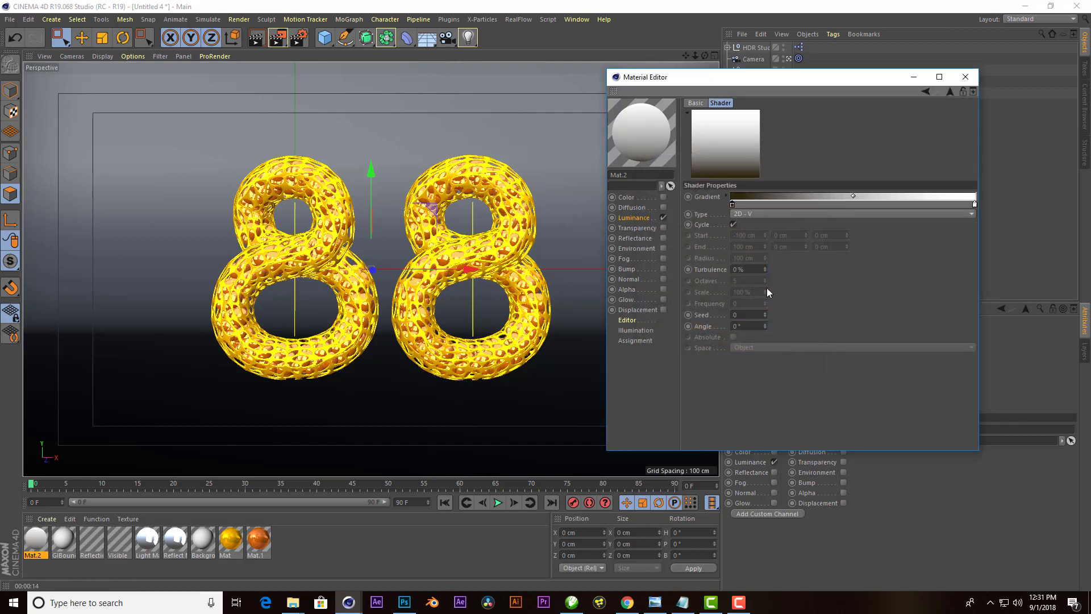
{"action": "double_click", "coordinate": [975, 203]}
{"action": "left_click", "coordinate": [1012, 153]}
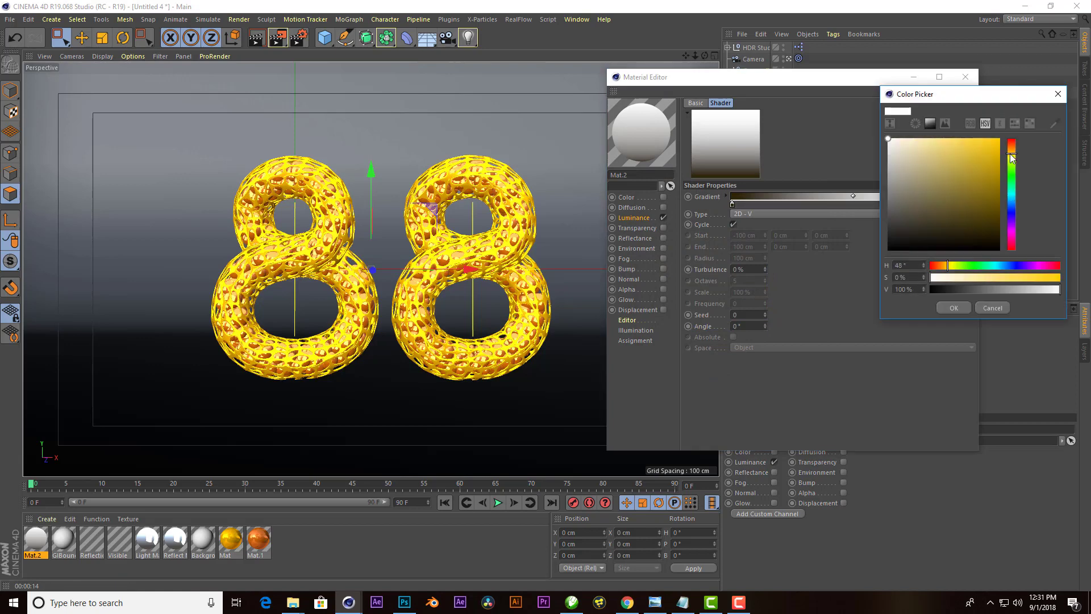
{"action": "left_click", "coordinate": [994, 199]}
{"action": "left_click", "coordinate": [956, 308]}
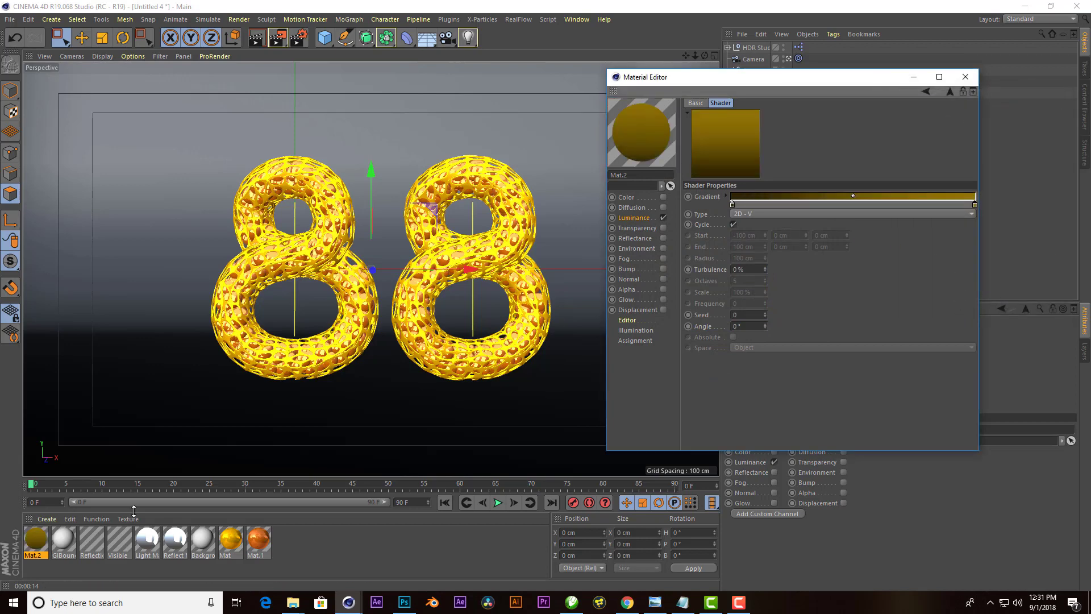
- Apply the gradient material to the backdrop cube and set its type to 2D - Circular
{"action": "left_click_drag", "start_coordinate": [38, 543], "coordinate": [174, 398]}
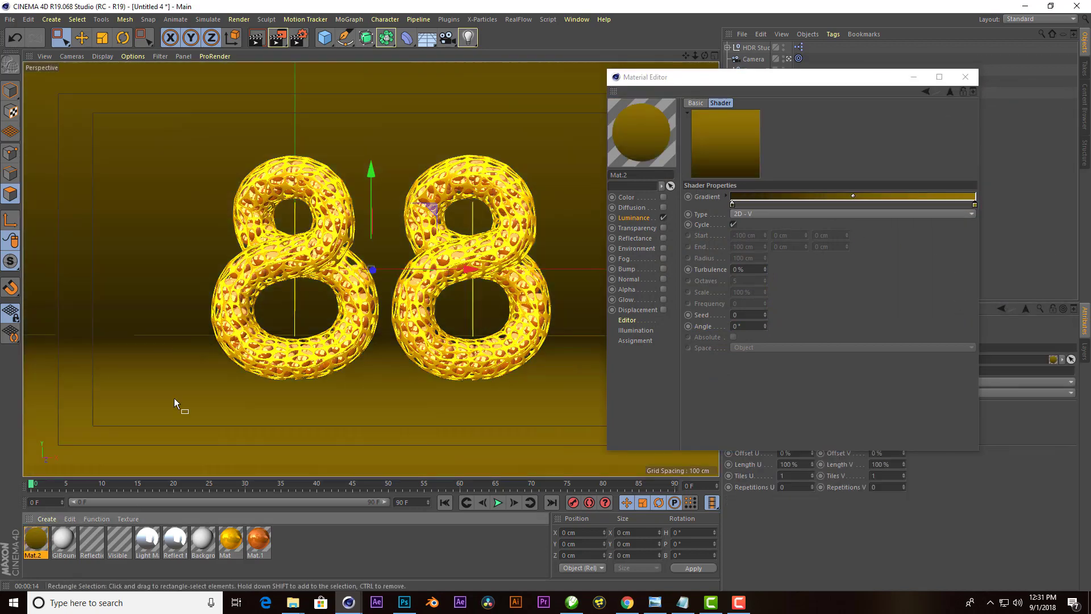
{"action": "left_click", "coordinate": [768, 218]}
{"action": "left_click", "coordinate": [755, 281]}
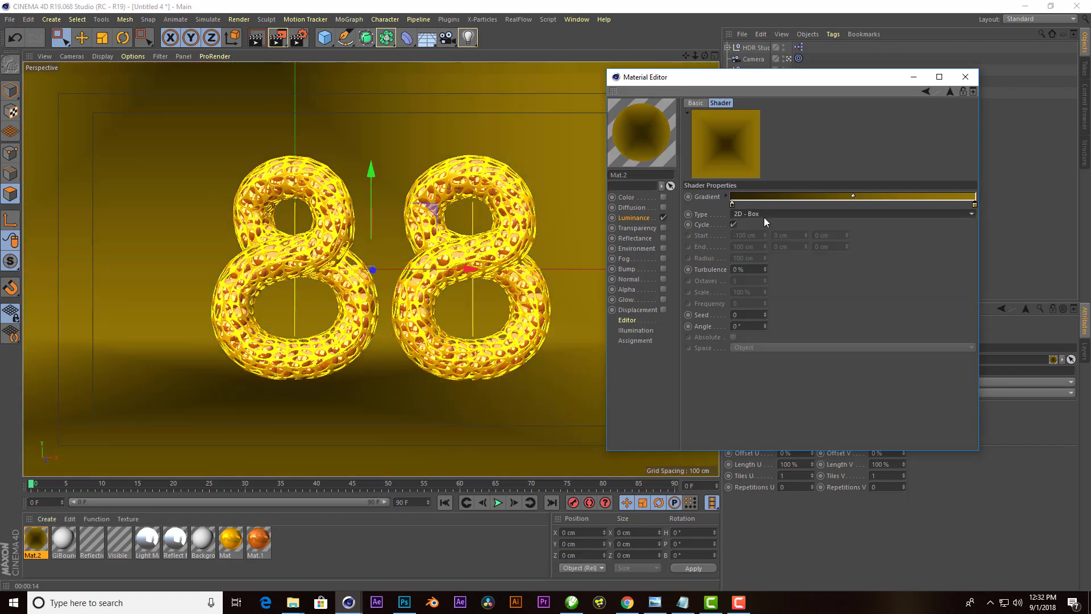
{"action": "left_click", "coordinate": [764, 217]}
{"action": "left_click", "coordinate": [766, 283]}
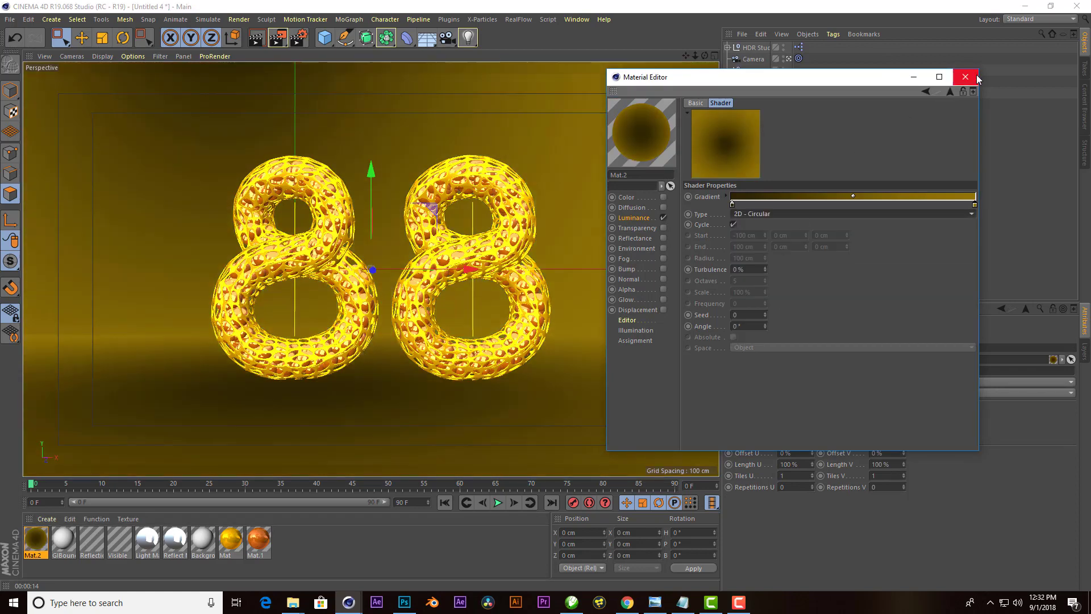
{"action": "left_click", "coordinate": [978, 77]}
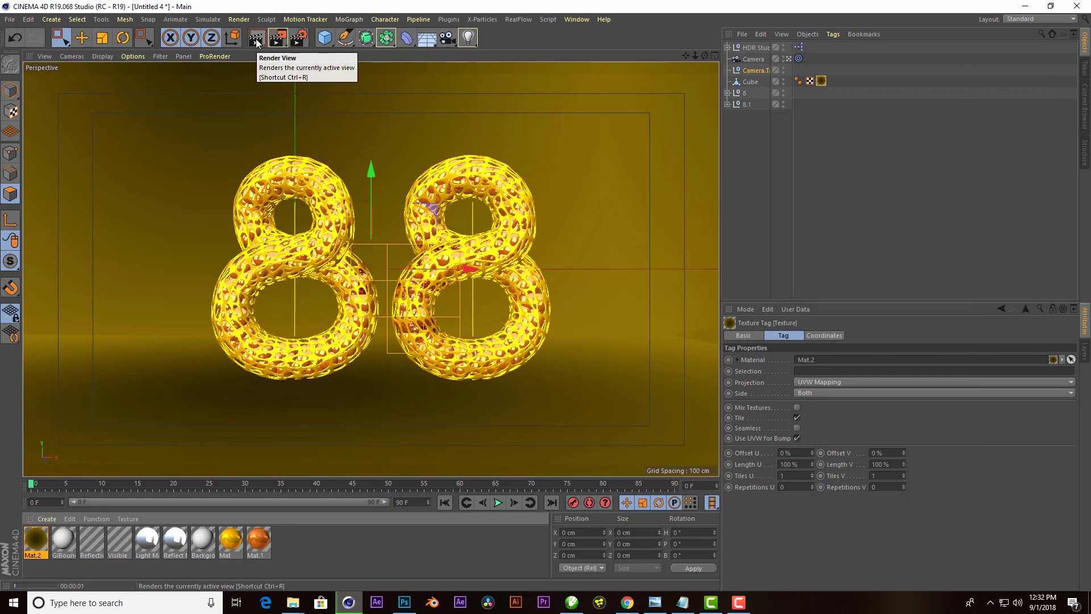
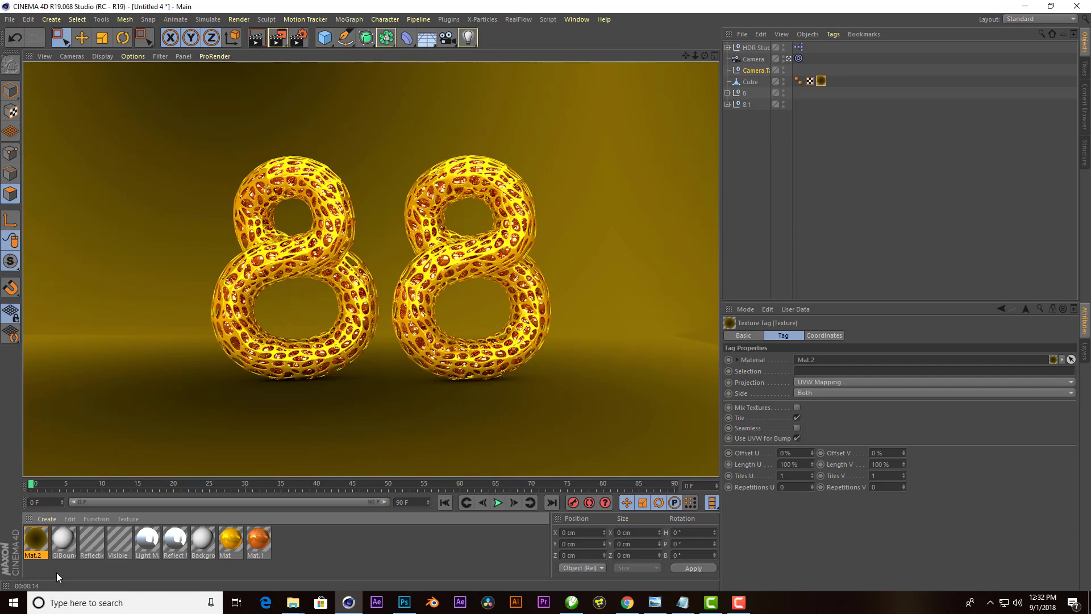
- Add a light and push it back in the Right view
{"action": "left_click", "coordinate": [469, 38]}
{"action": "middle_click", "coordinate": [212, 455]}
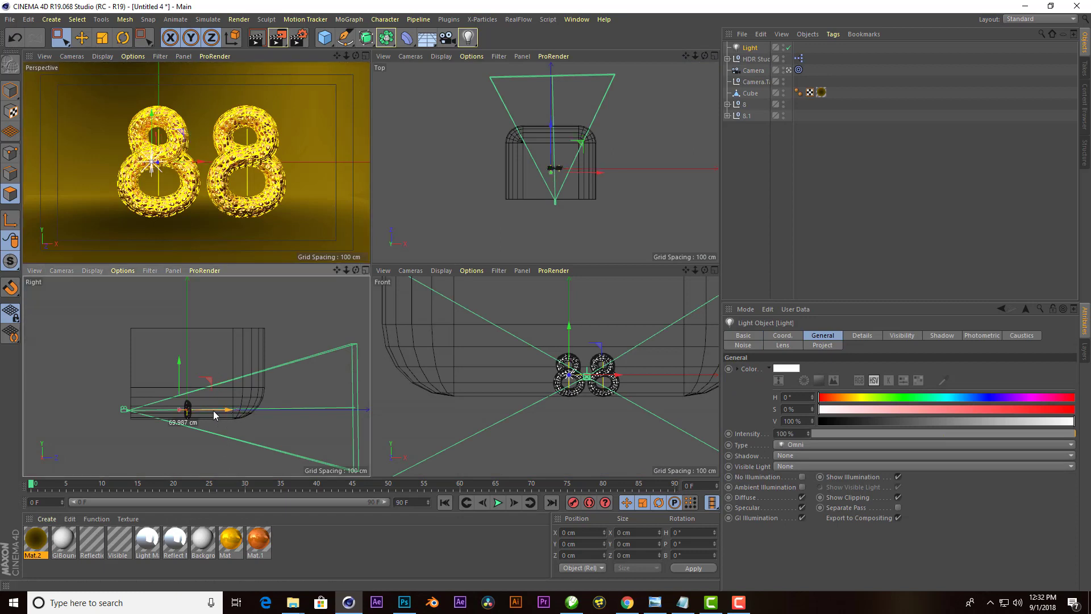
{"action": "left_click_drag", "start_coordinate": [214, 411], "coordinate": [189, 421]}
- Give the light Inverse Square (Physically Accurate) falloff at about 304 cm, and move it closer to the 88
{"action": "left_click", "coordinate": [867, 336]}
{"action": "left_click", "coordinate": [807, 438]}
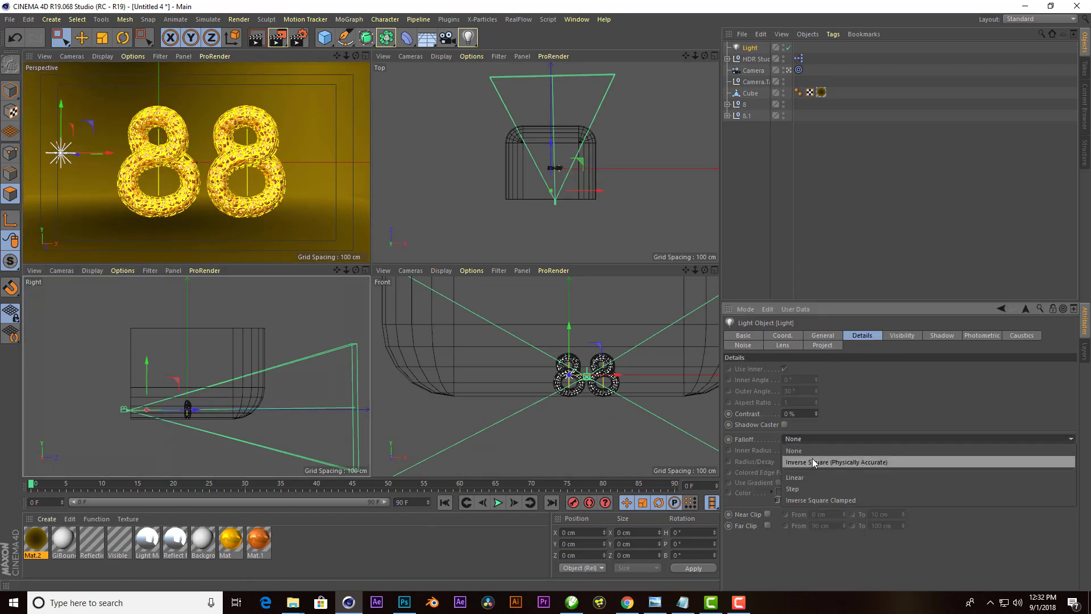
{"action": "left_click", "coordinate": [813, 458]}
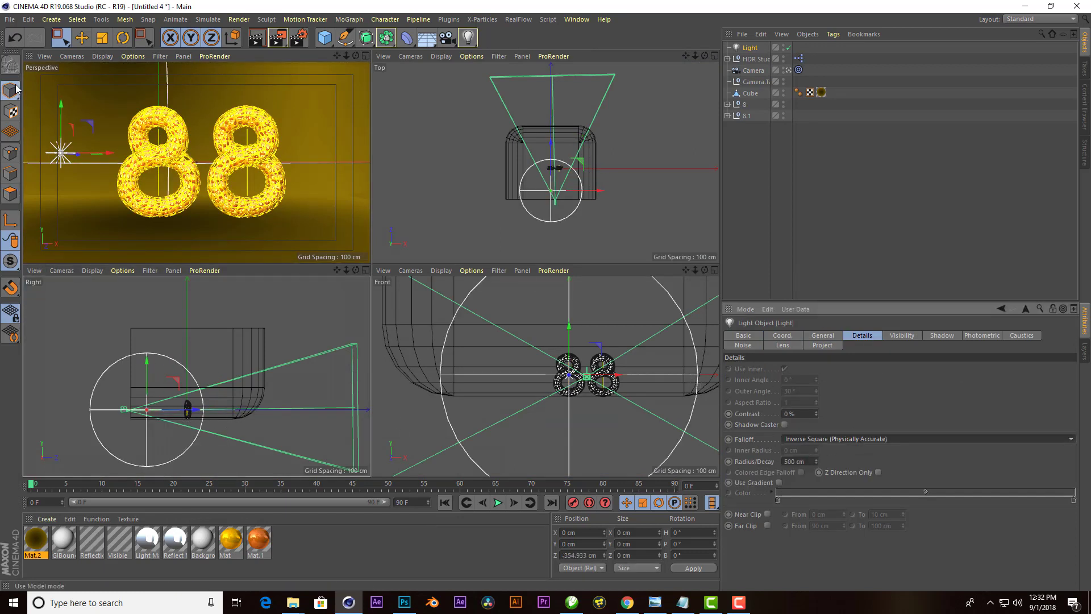
{"action": "left_click_drag", "start_coordinate": [687, 376], "coordinate": [591, 395]}
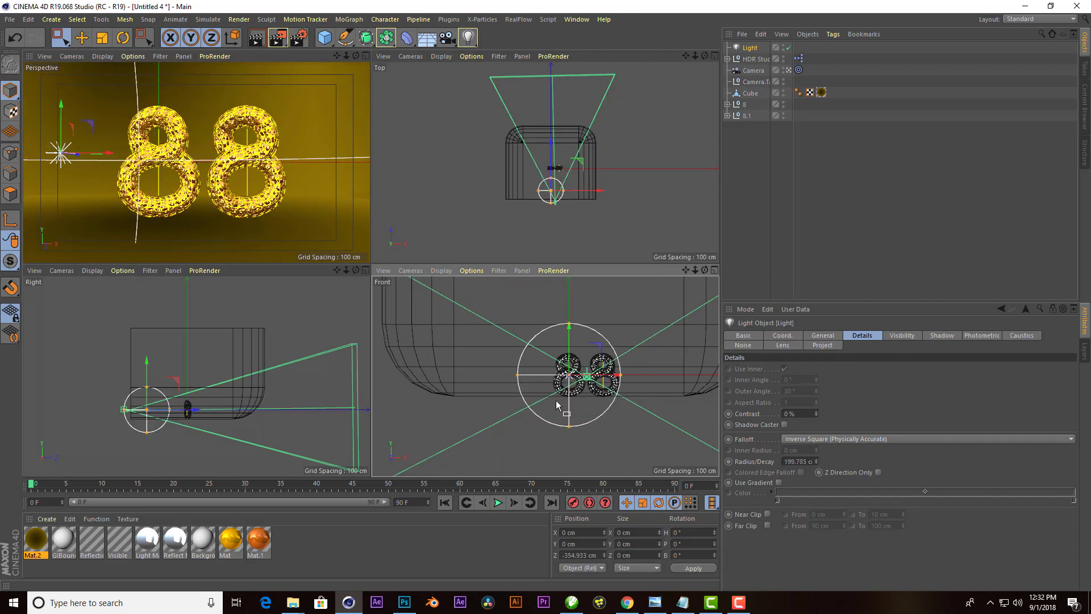
{"action": "mouse_move", "coordinate": [200, 409]}
{"action": "left_mouse_down"}
{"action": "mouse_move", "coordinate": [224, 407]}
{"action": "mouse_move", "coordinate": [173, 370]}
{"action": "mouse_move", "coordinate": [188, 407]}
{"action": "mouse_move", "coordinate": [214, 421]}
{"action": "mouse_move", "coordinate": [131, 408]}
{"action": "left_mouse_up"}
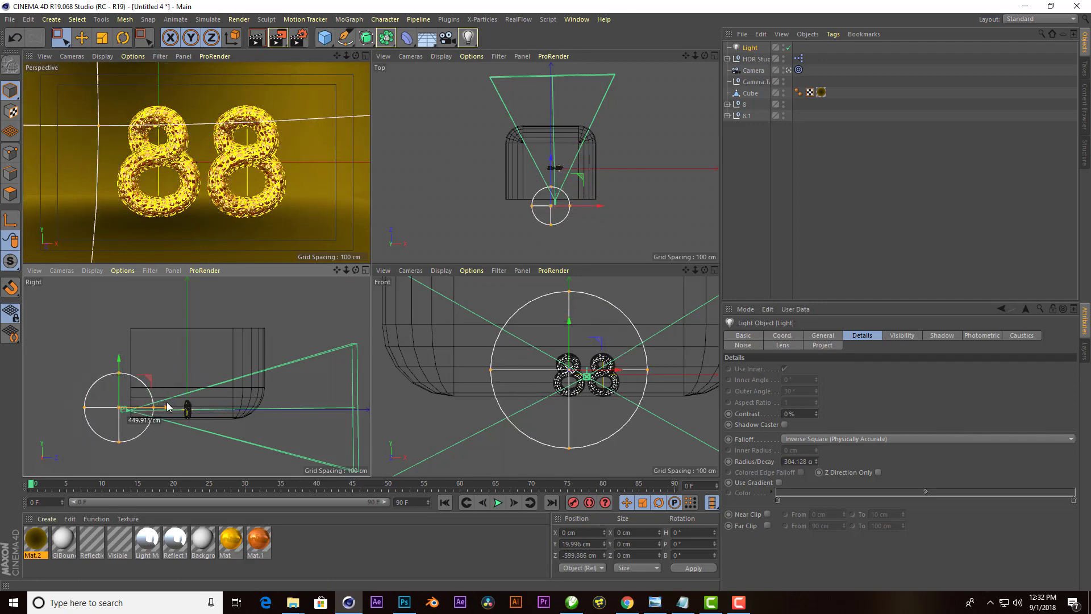
{"action": "left_click", "coordinate": [366, 56]}
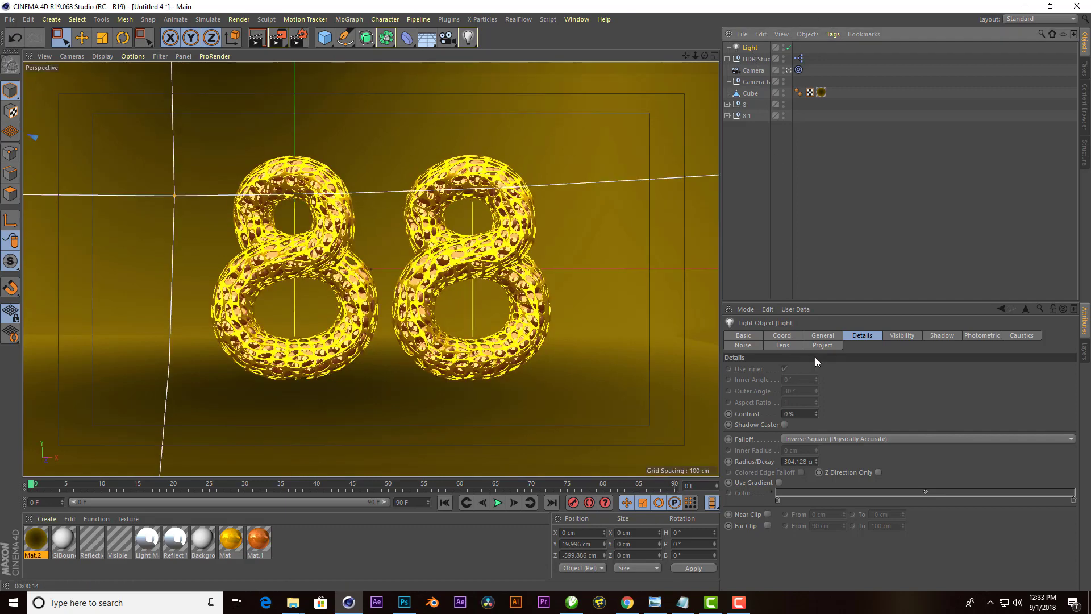
- Duplicate the light as Light.1 and place it above the 88 at about 155 cm
{"action": "key", "text": "ctrl+c"}
{"action": "key", "text": "ctrl+v"}
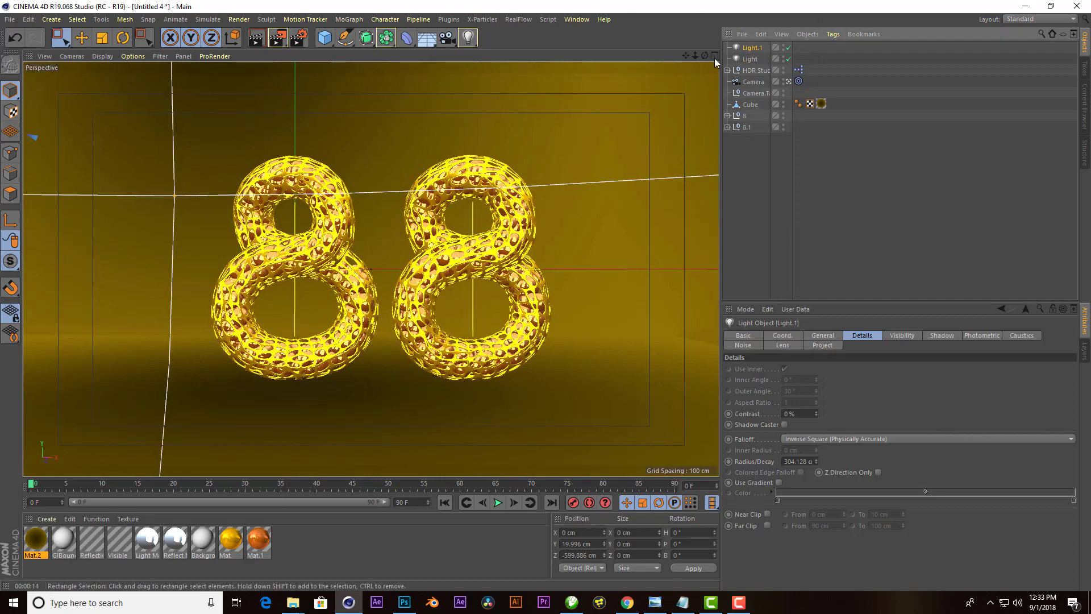
{"action": "left_click", "coordinate": [714, 55]}
{"action": "left_click_drag", "start_coordinate": [163, 414], "coordinate": [223, 368]}
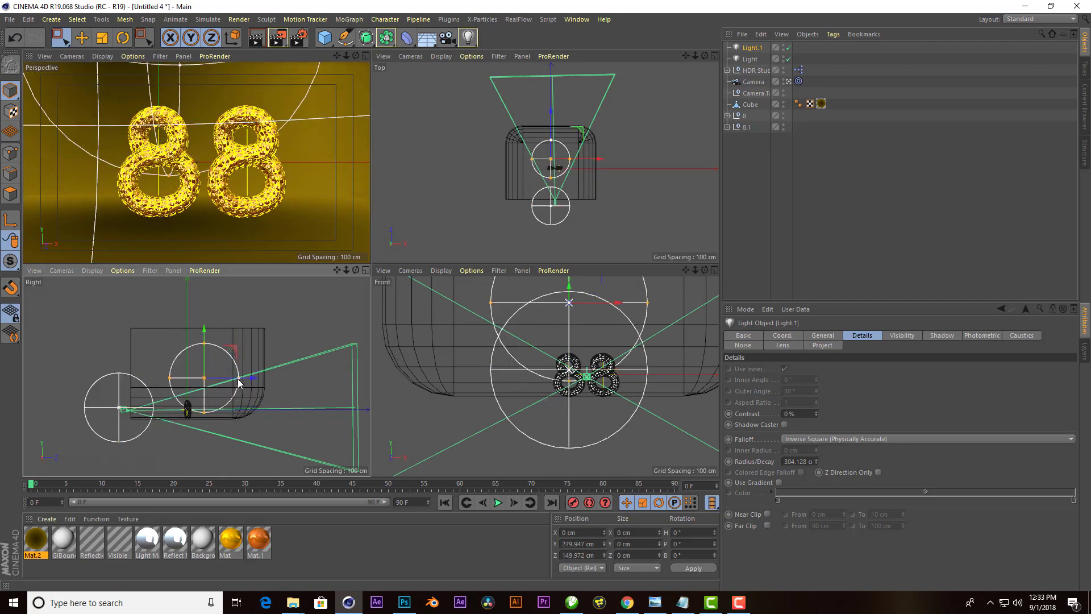
{"action": "left_click_drag", "start_coordinate": [209, 366], "coordinate": [212, 380]}
- Dim Light.1 to 47% intensity
{"action": "left_click", "coordinate": [823, 335]}
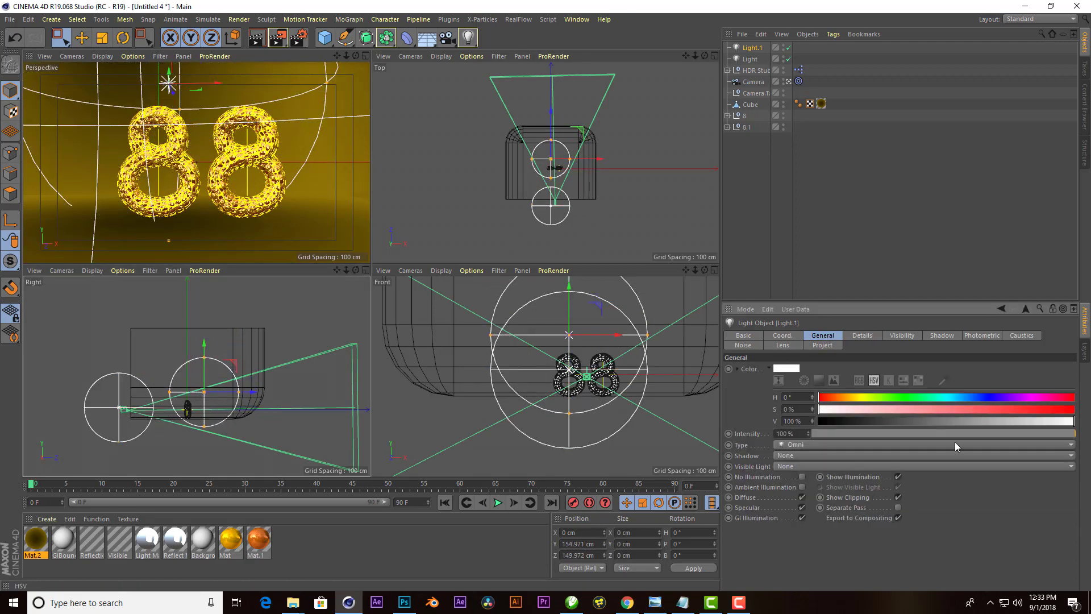
{"action": "mouse_move", "coordinate": [968, 433]}
{"action": "left_mouse_down"}
{"action": "mouse_move", "coordinate": [839, 435]}
{"action": "mouse_move", "coordinate": [936, 434]}
{"action": "left_mouse_up"}
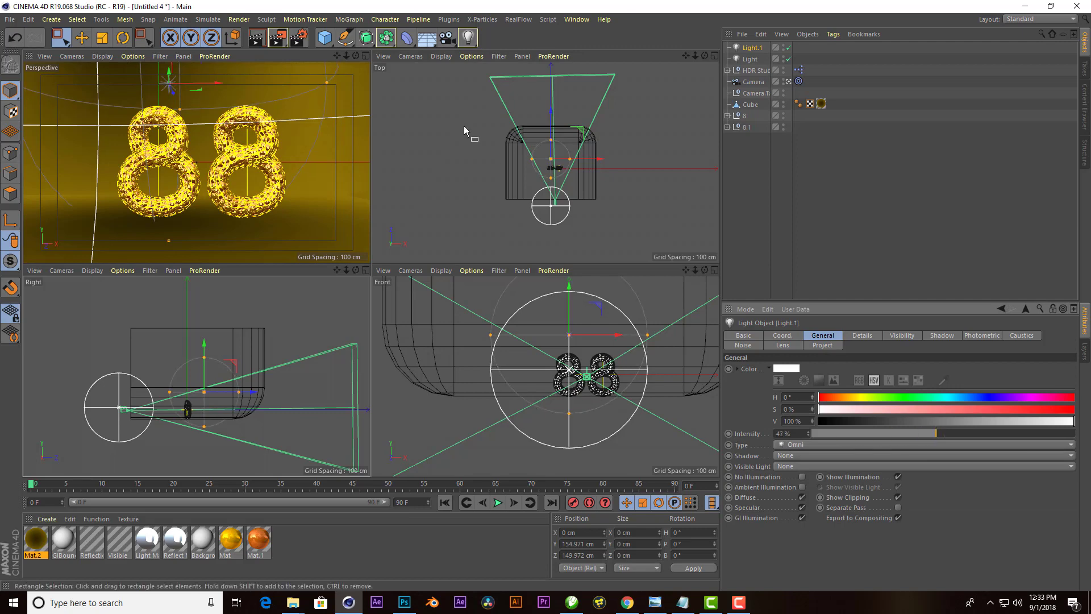
{"action": "left_click", "coordinate": [366, 57]}
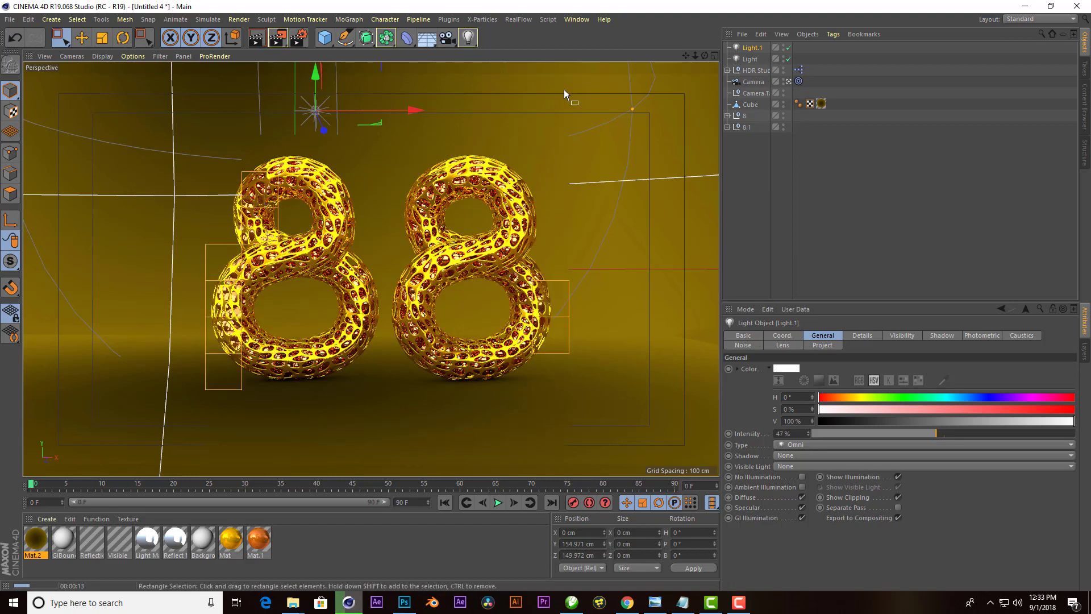
- Rotate the HDR Studio rig and test it with Render View, settling on 18° rotation
{"action": "left_click", "coordinate": [751, 71]}
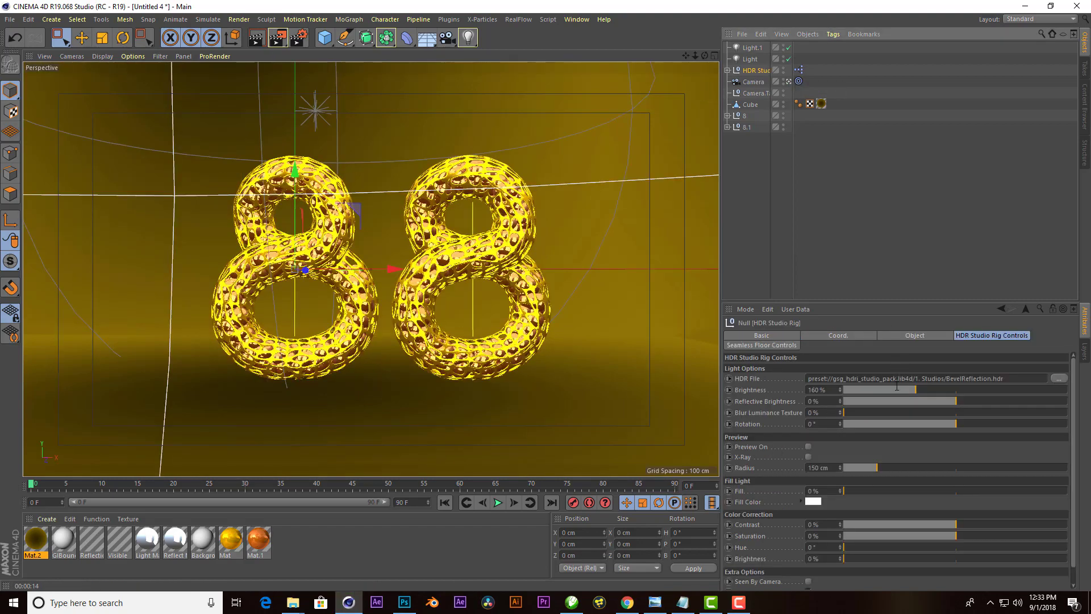
{"action": "mouse_move", "coordinate": [954, 424]}
{"action": "left_mouse_down"}
{"action": "mouse_move", "coordinate": [879, 435]}
{"action": "mouse_move", "coordinate": [1000, 407]}
{"action": "mouse_move", "coordinate": [863, 427]}
{"action": "mouse_move", "coordinate": [850, 441]}
{"action": "mouse_move", "coordinate": [986, 410]}
{"action": "mouse_move", "coordinate": [1058, 411]}
{"action": "mouse_move", "coordinate": [1011, 418]}
{"action": "left_mouse_up"}
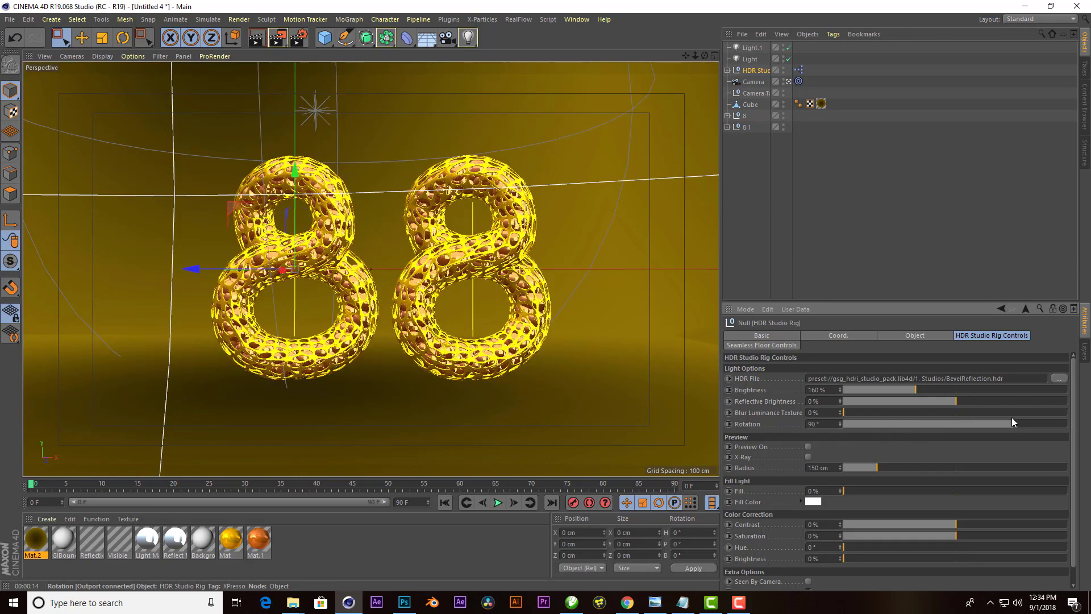
{"action": "left_click", "coordinate": [258, 39]}
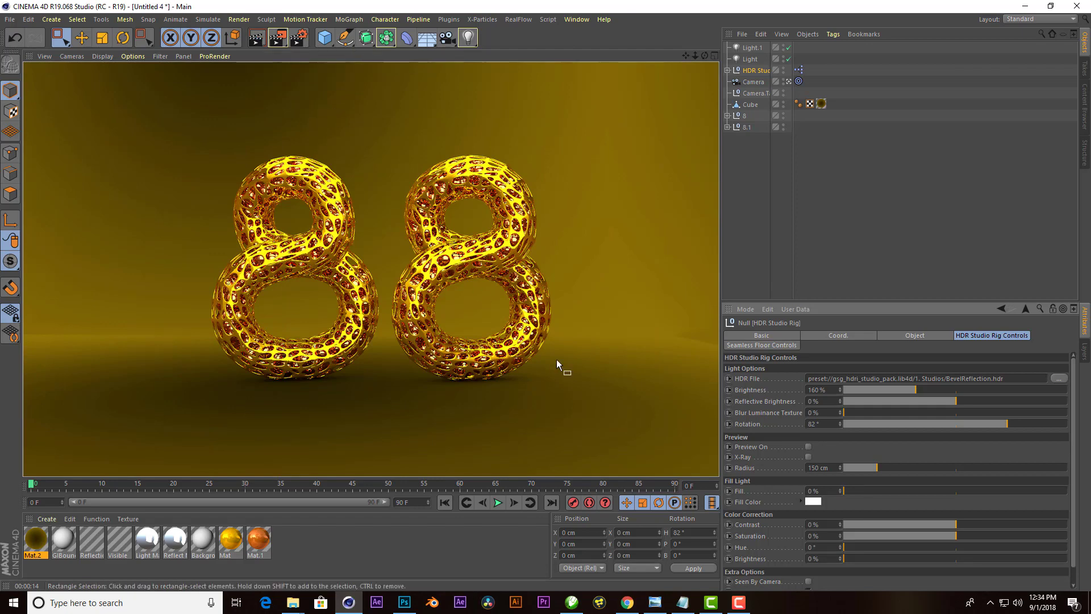
{"action": "mouse_move", "coordinate": [1006, 424]}
{"action": "left_mouse_down"}
{"action": "mouse_move", "coordinate": [943, 428]}
{"action": "mouse_move", "coordinate": [967, 425]}
{"action": "left_mouse_up"}
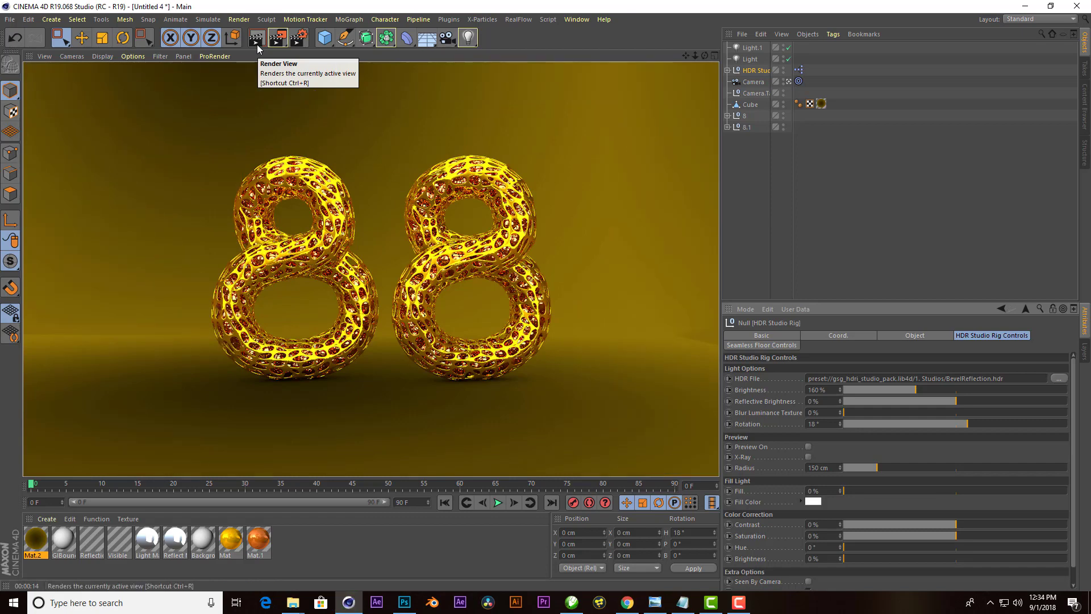
- Turn the left knot of Mat.2's luminance gradient orange
{"action": "double_click", "coordinate": [35, 539]}
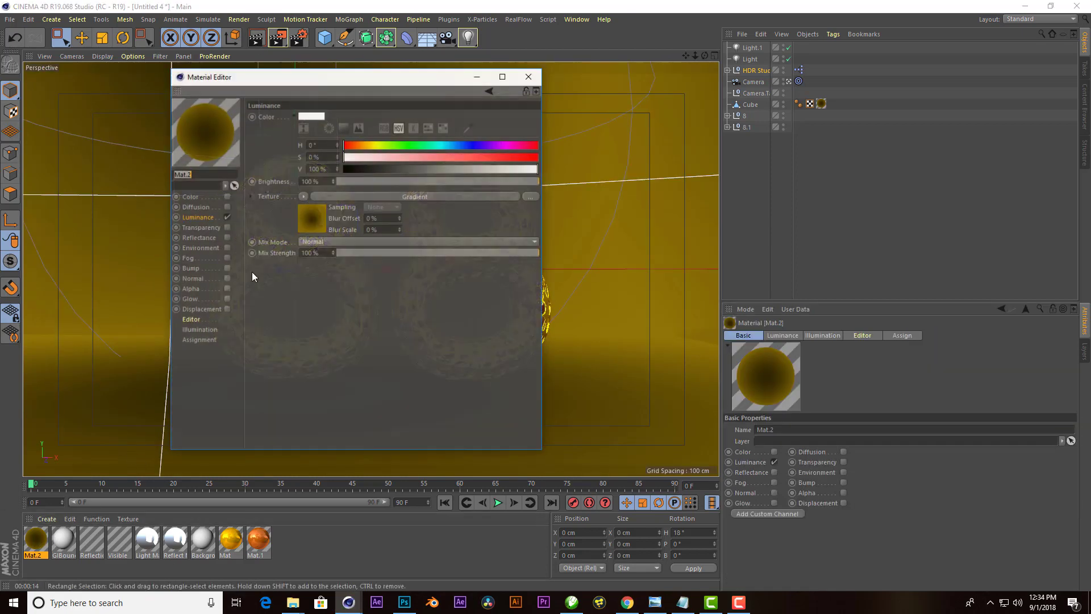
{"action": "left_click", "coordinate": [301, 217]}
{"action": "double_click", "coordinate": [296, 203]}
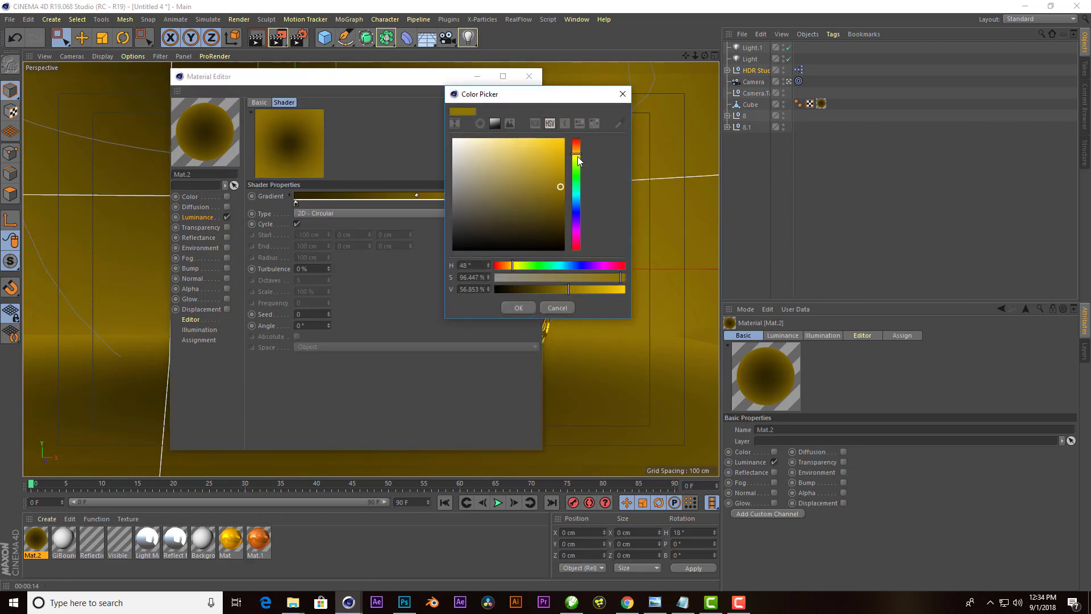
{"action": "left_click_drag", "start_coordinate": [578, 161], "coordinate": [577, 154]}
{"action": "left_click", "coordinate": [517, 307]}
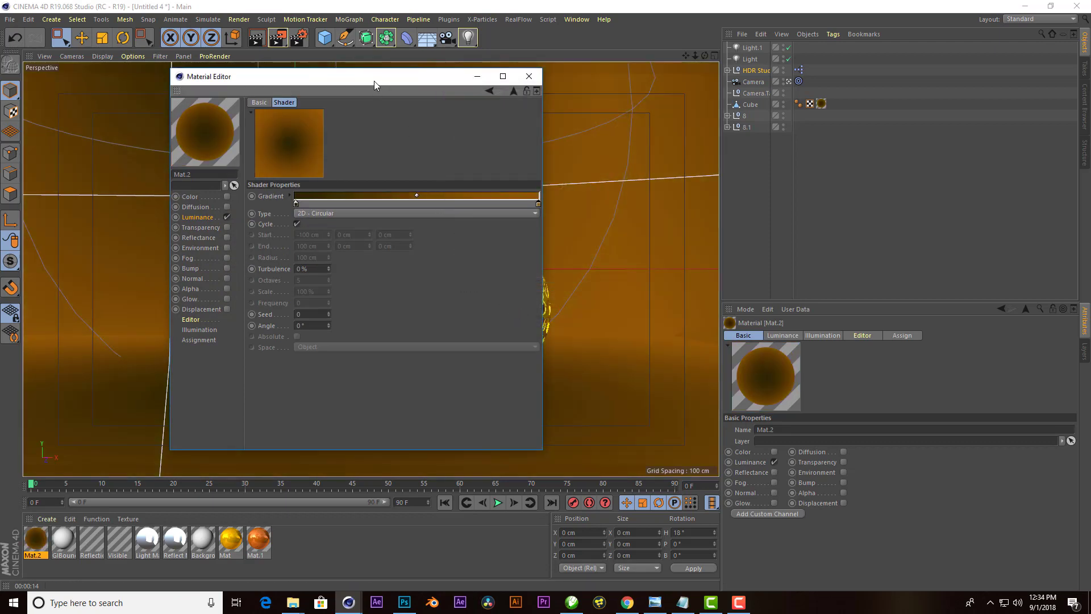
- Make the right gradient knot a darker yellow and close the Material Editor
{"action": "left_click_drag", "start_coordinate": [374, 81], "coordinate": [756, 96]}
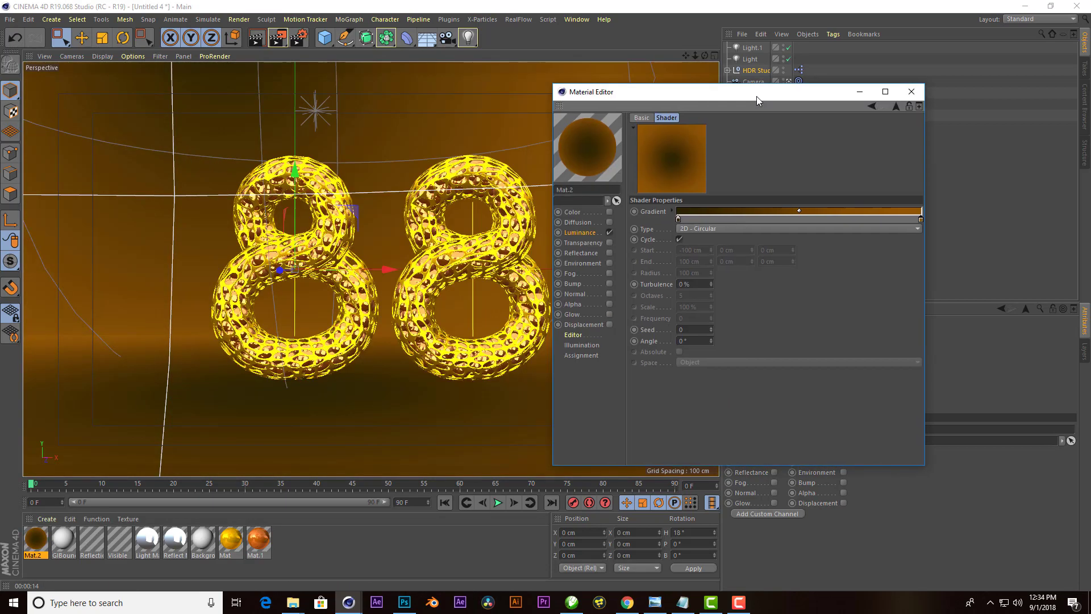
{"action": "double_click", "coordinate": [921, 220]}
{"action": "left_click", "coordinate": [960, 168]}
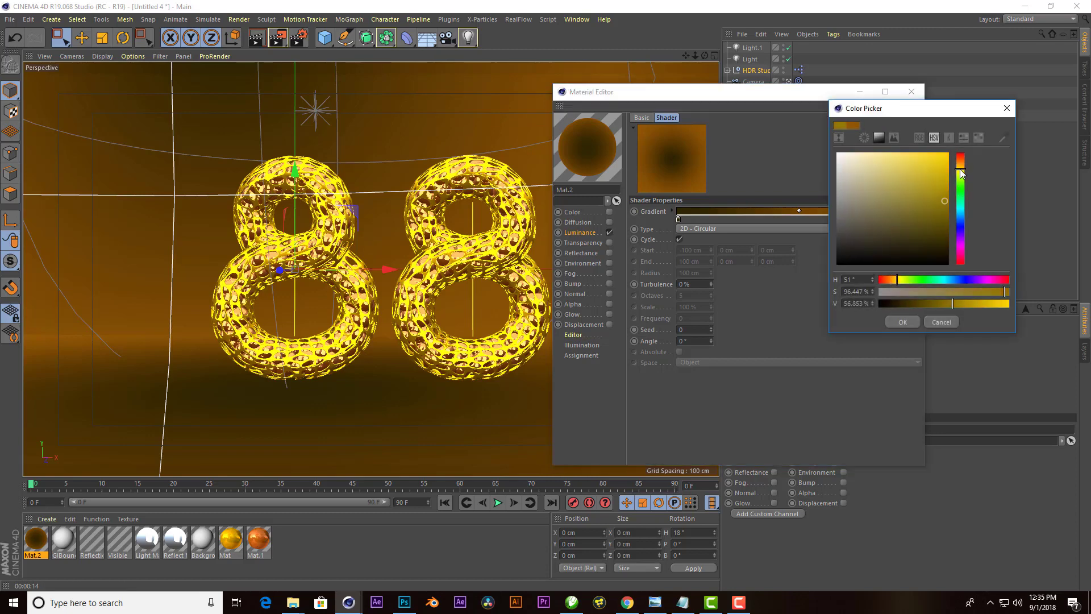
{"action": "left_click", "coordinate": [944, 221]}
{"action": "left_click", "coordinate": [903, 321]}
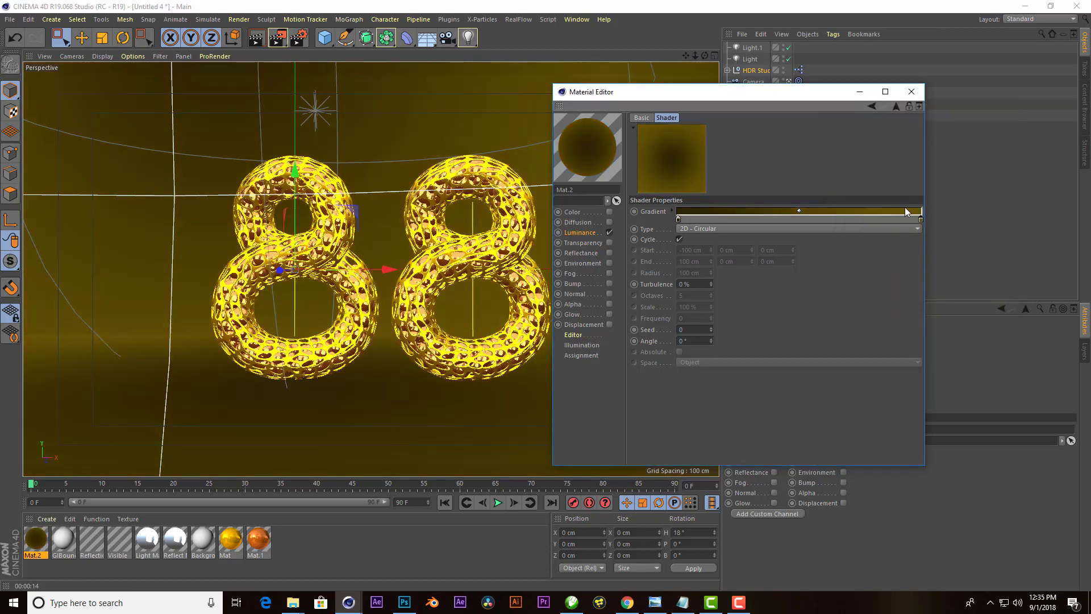
{"action": "left_click", "coordinate": [911, 92]}
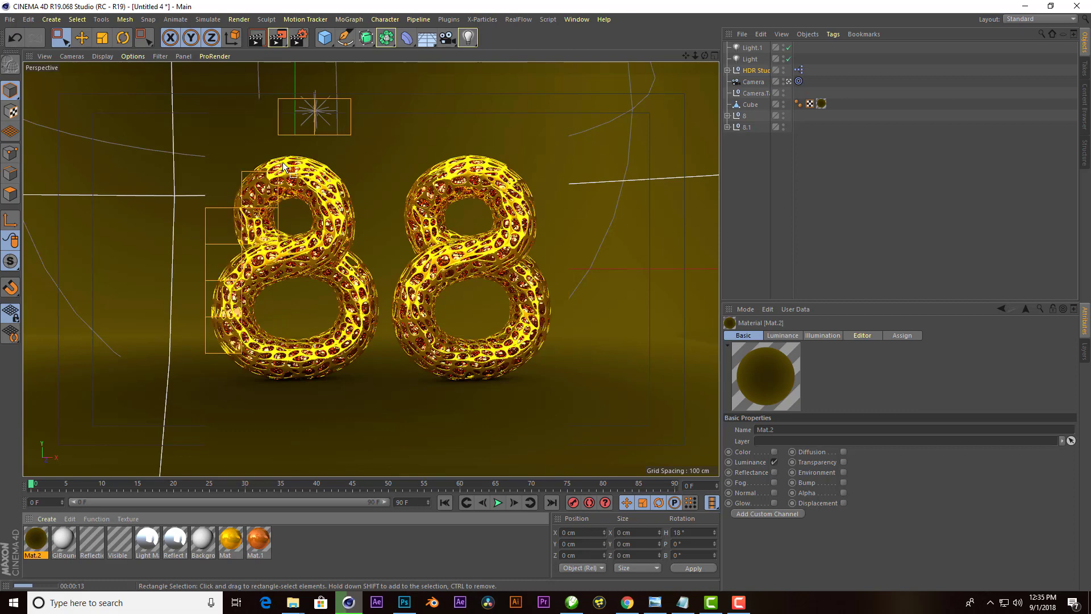
- Copy the 5 cm Sphere out of 8.1's Cloner to the top level of the hierarchy
{"action": "left_click", "coordinate": [580, 216]}
{"action": "left_click", "coordinate": [727, 128]}
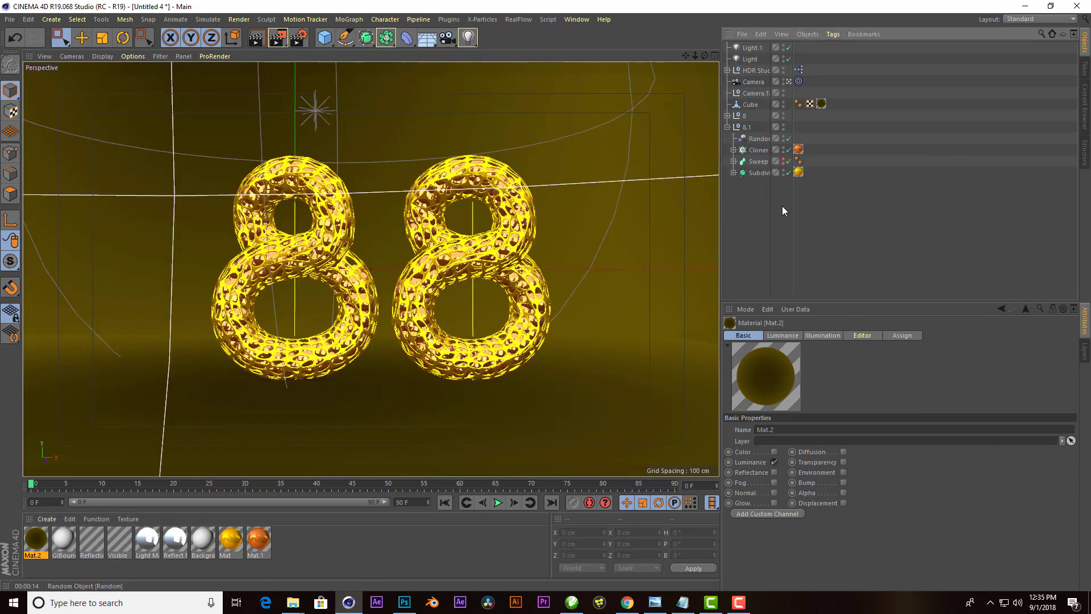
{"action": "left_click", "coordinate": [733, 150]}
{"action": "left_click_drag", "start_coordinate": [761, 161], "coordinate": [777, 105]}
{"action": "left_click_drag", "start_coordinate": [754, 67], "coordinate": [753, 66]}
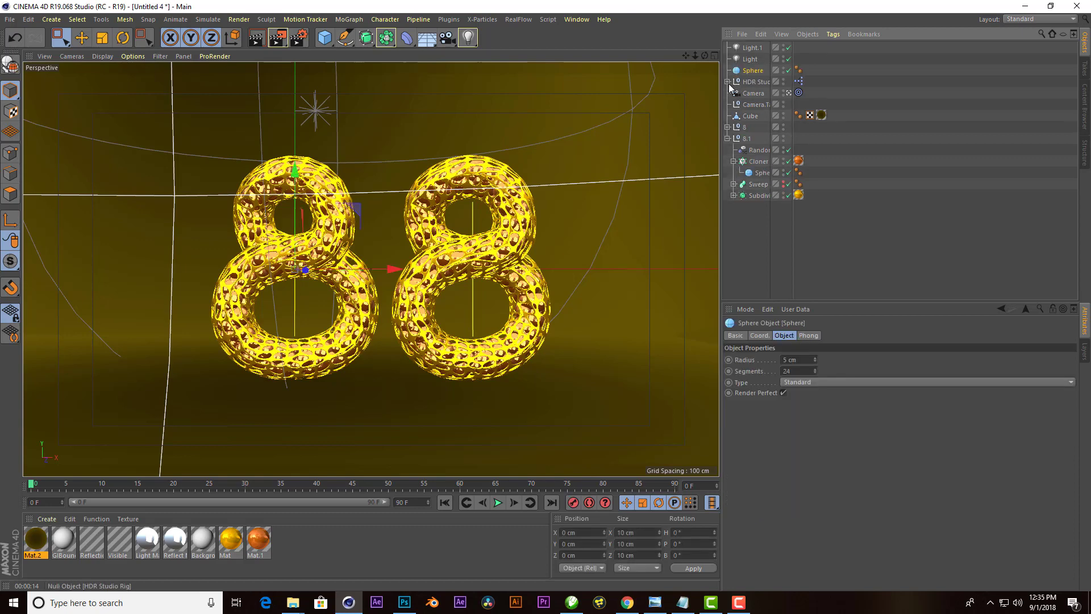
{"action": "left_click", "coordinate": [728, 82]}
- Lower the copied sphere to the floor in front of the first 8
{"action": "left_click_drag", "start_coordinate": [296, 188], "coordinate": [299, 299]}
{"action": "left_click", "coordinate": [714, 56]}
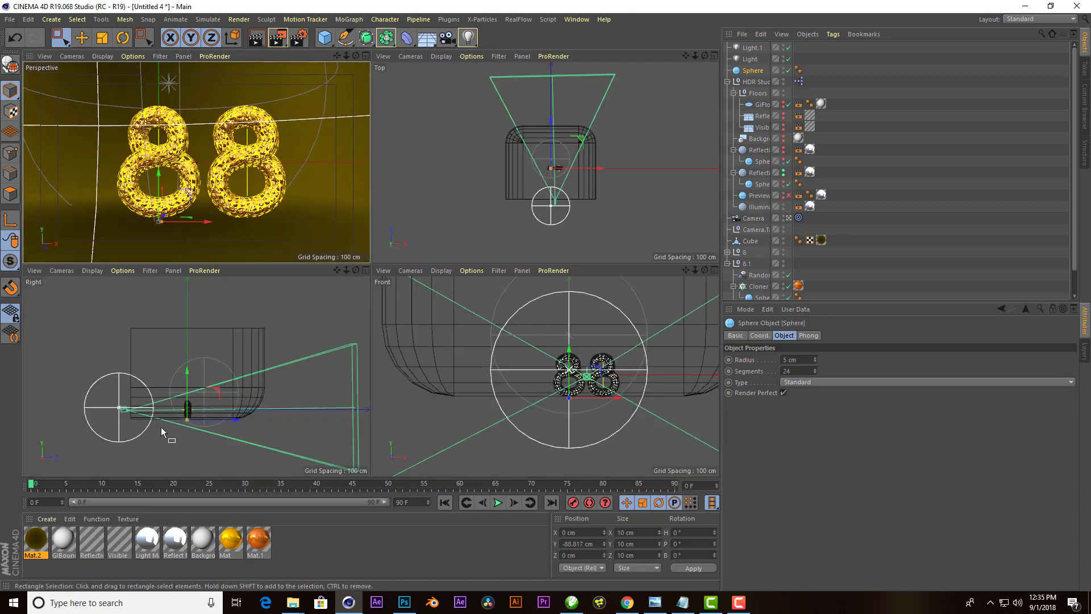
{"action": "key", "text": "e"}
{"action": "scroll", "coordinate": [206, 325], "scroll_direction": "up", "scroll_amount": 3}
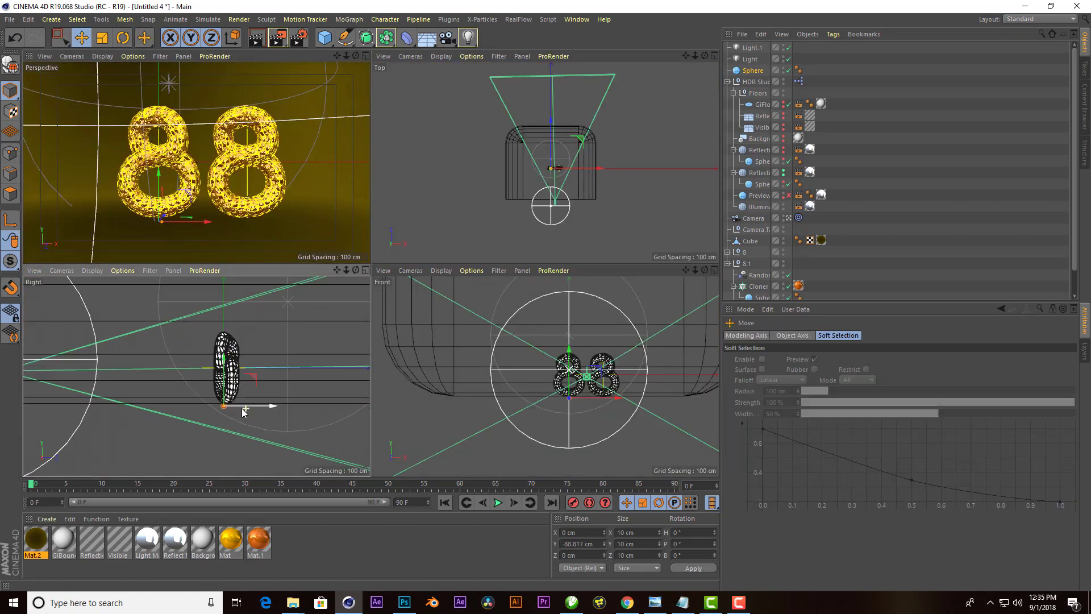
{"action": "scroll", "coordinate": [244, 407], "scroll_direction": "up", "scroll_amount": 3}
{"action": "mouse_move", "coordinate": [246, 400]}
{"action": "left_mouse_down"}
{"action": "mouse_move", "coordinate": [200, 397]}
{"action": "mouse_move", "coordinate": [157, 363]}
{"action": "left_mouse_up"}
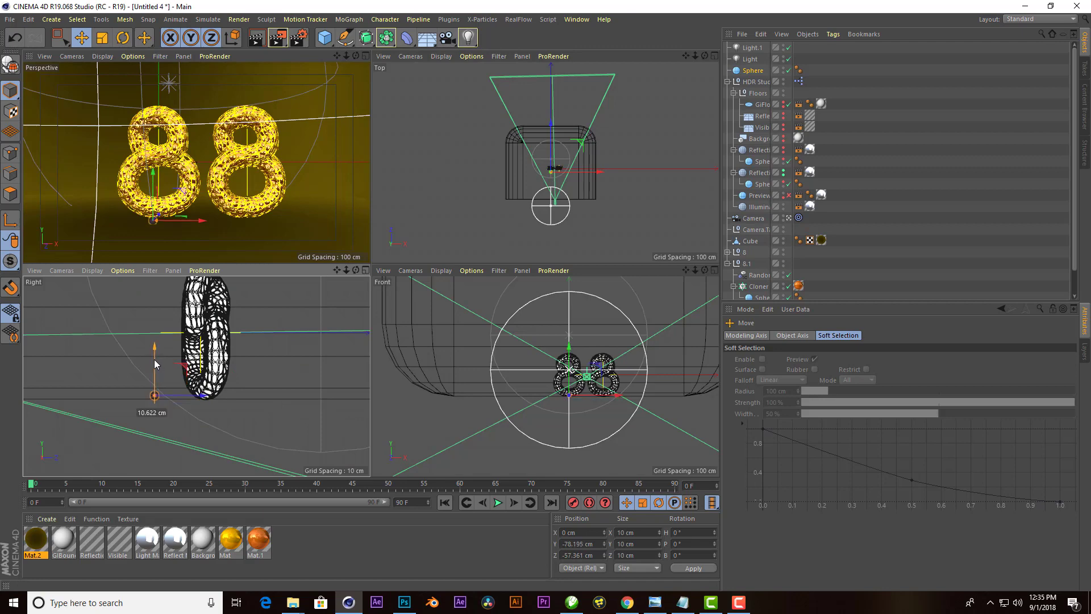
{"action": "left_click", "coordinate": [365, 55]}
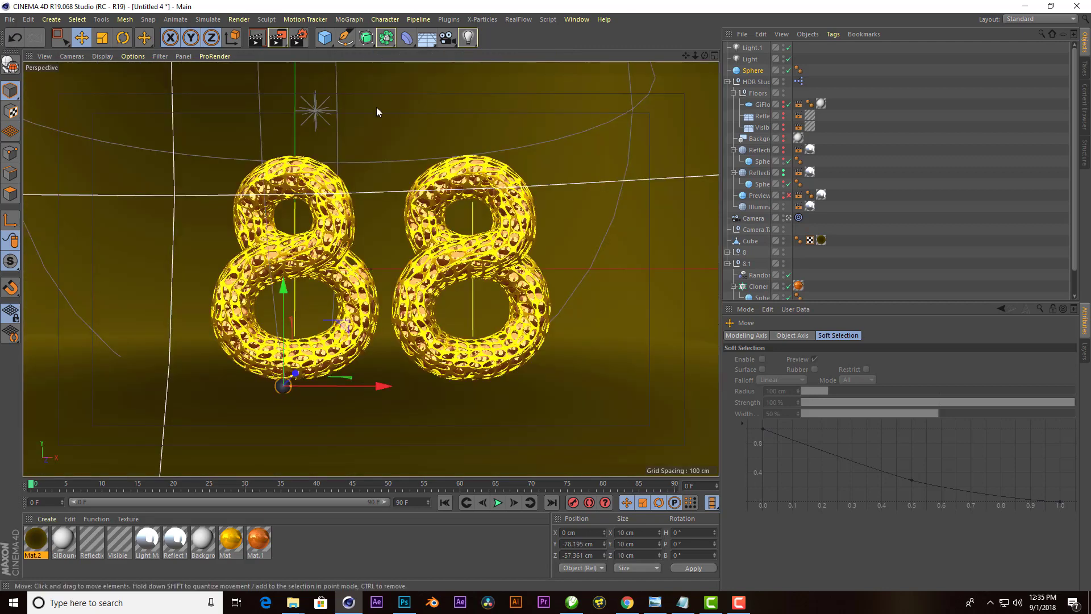
{"action": "left_click", "coordinate": [349, 19]}
- Add a Cloner with the Sphere inside it as the cloned object
{"action": "left_click", "coordinate": [358, 144]}
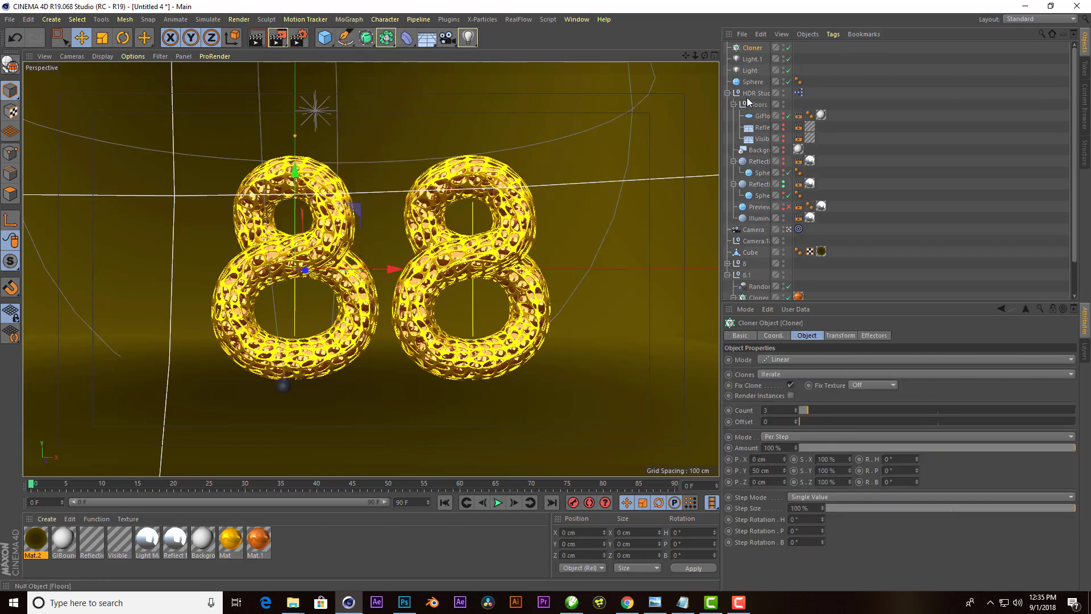
{"action": "left_click_drag", "start_coordinate": [753, 81], "coordinate": [753, 49]}
{"action": "left_click", "coordinate": [753, 49]}
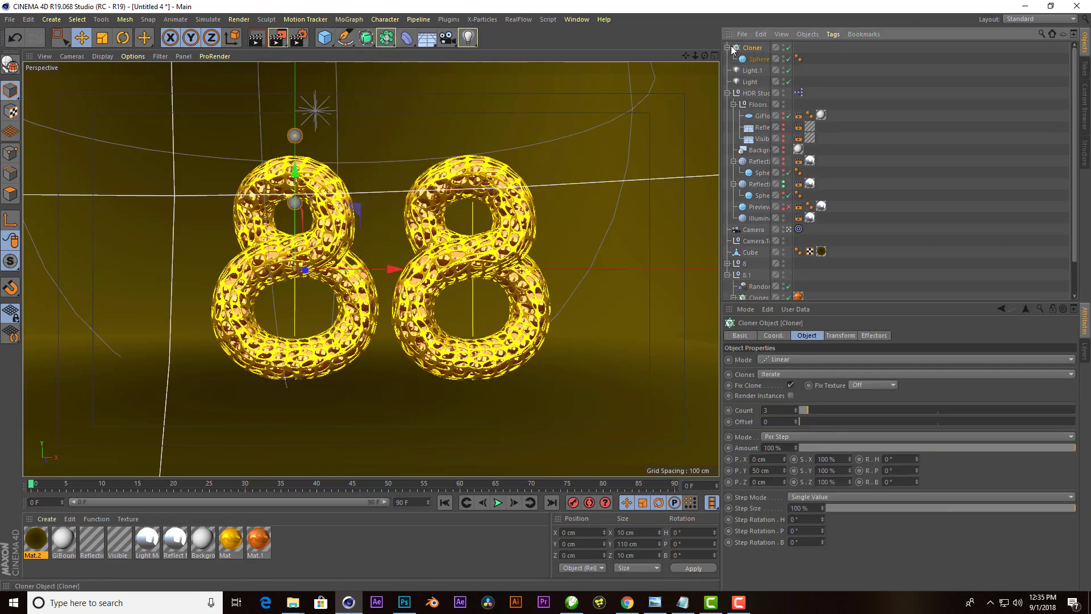
- Set the Cloner to Grid Array with count 4×1×5, lowered to the floor and widened
{"action": "left_click", "coordinate": [795, 360]}
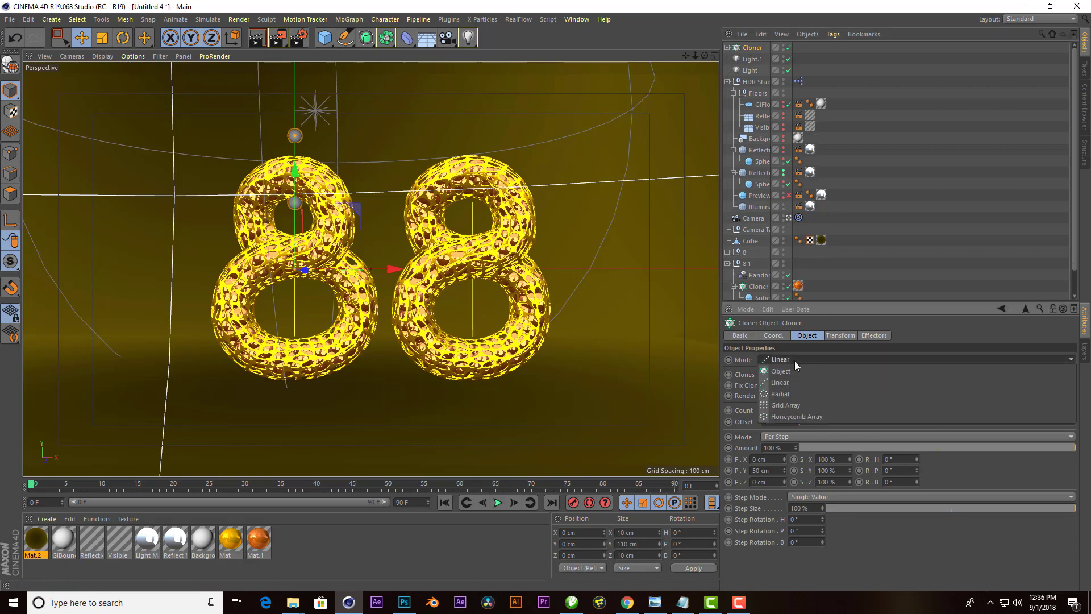
{"action": "left_click", "coordinate": [798, 393]}
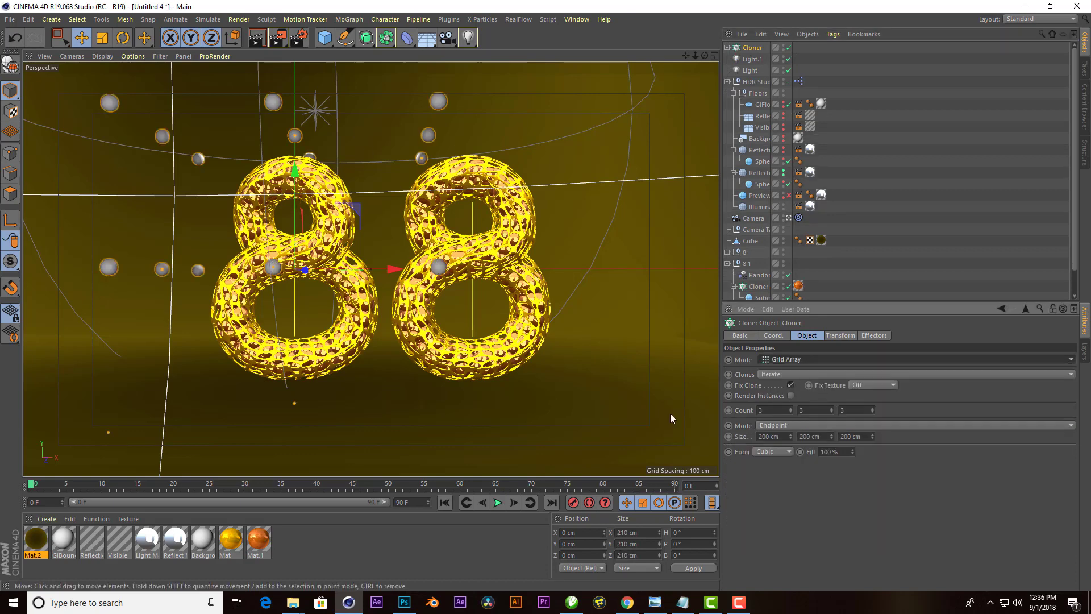
{"action": "left_click", "coordinate": [830, 411]}
{"action": "left_click", "coordinate": [831, 412]}
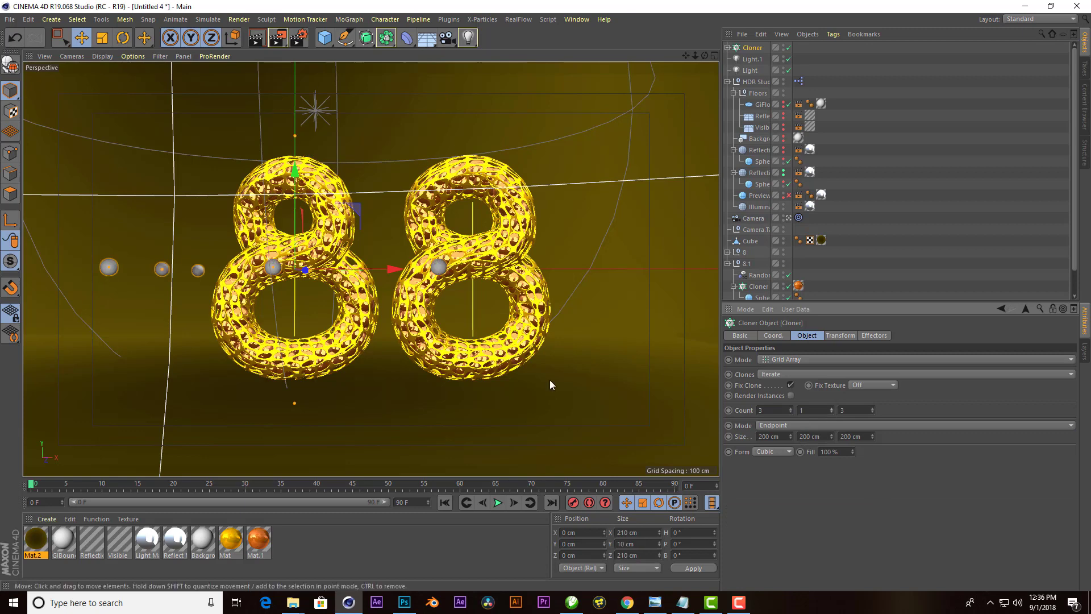
{"action": "left_click_drag", "start_coordinate": [297, 196], "coordinate": [296, 277]}
{"action": "left_click", "coordinate": [790, 408]}
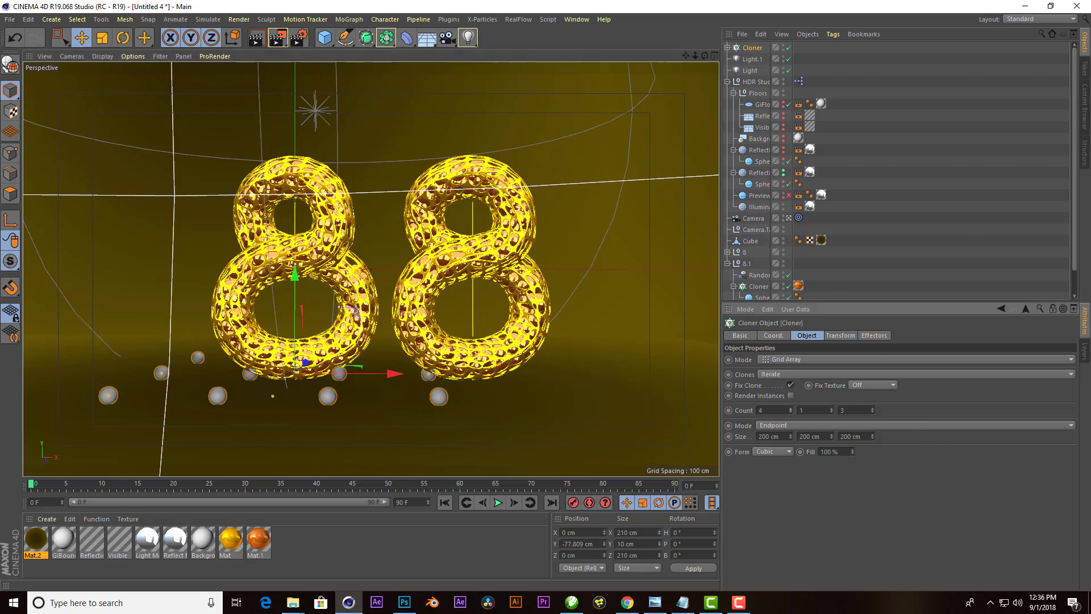
{"action": "left_click", "coordinate": [874, 408]}
{"action": "left_click", "coordinate": [874, 408]}
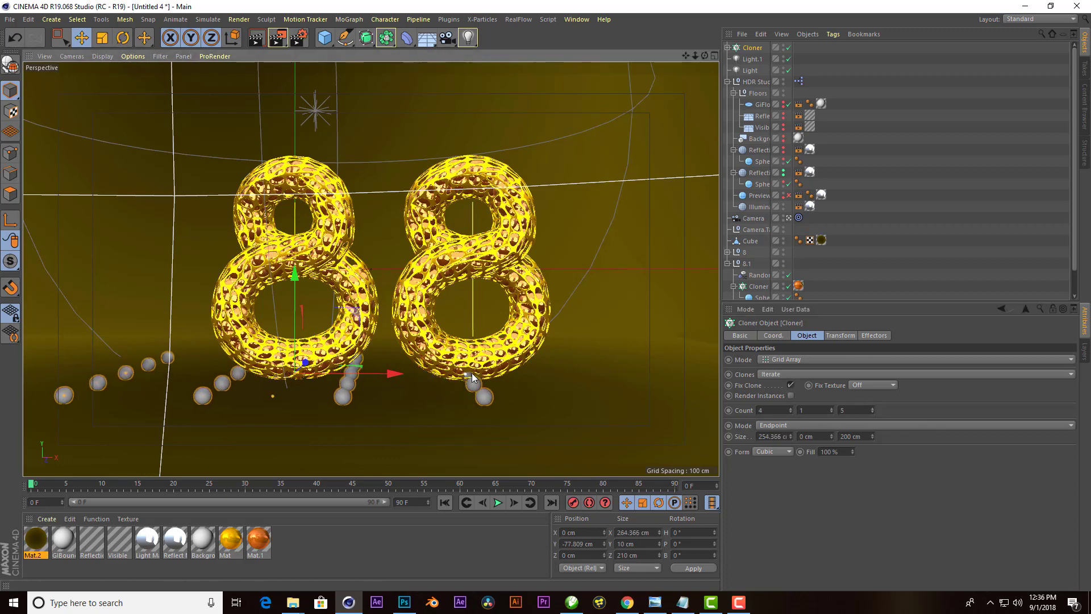
{"action": "left_click_drag", "start_coordinate": [364, 375], "coordinate": [425, 379]}
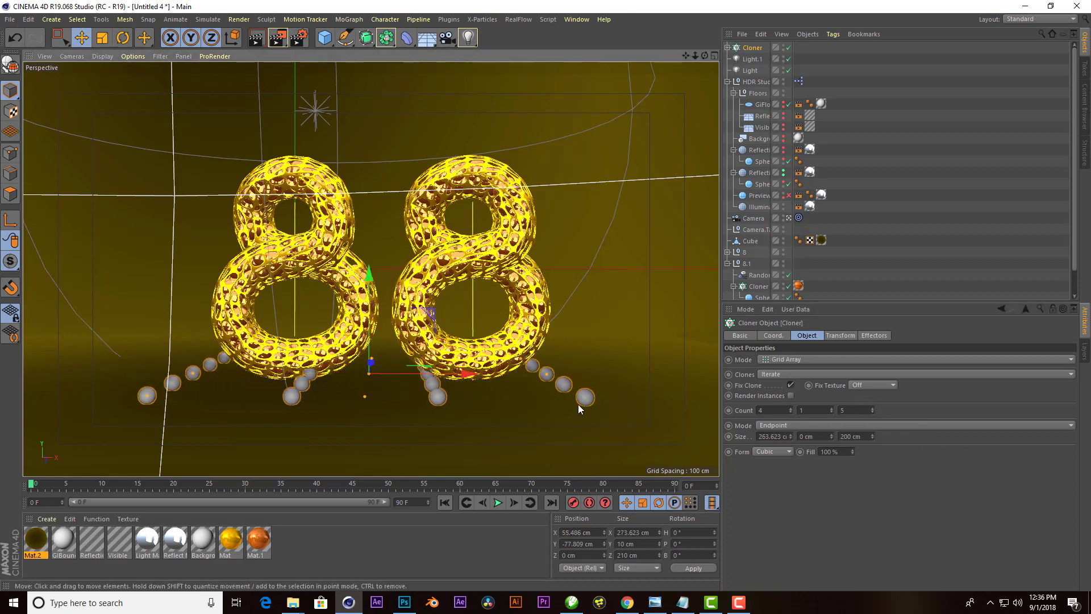
- Add a Random effector to the sphere clones
{"action": "left_click", "coordinate": [353, 22]}
{"action": "mouse_move", "coordinate": [387, 36]}
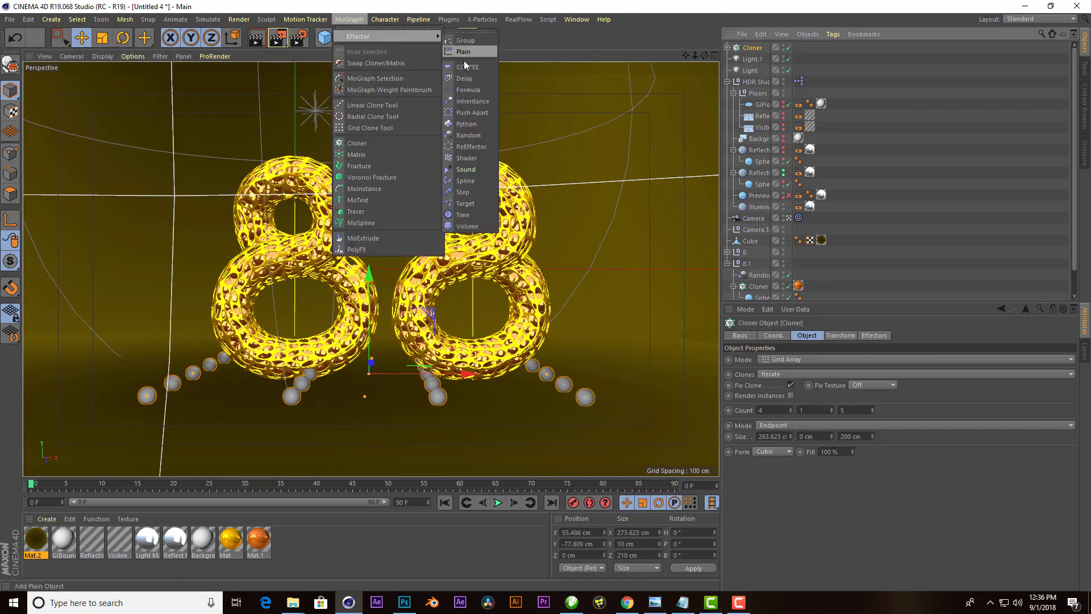
{"action": "left_click", "coordinate": [480, 138]}
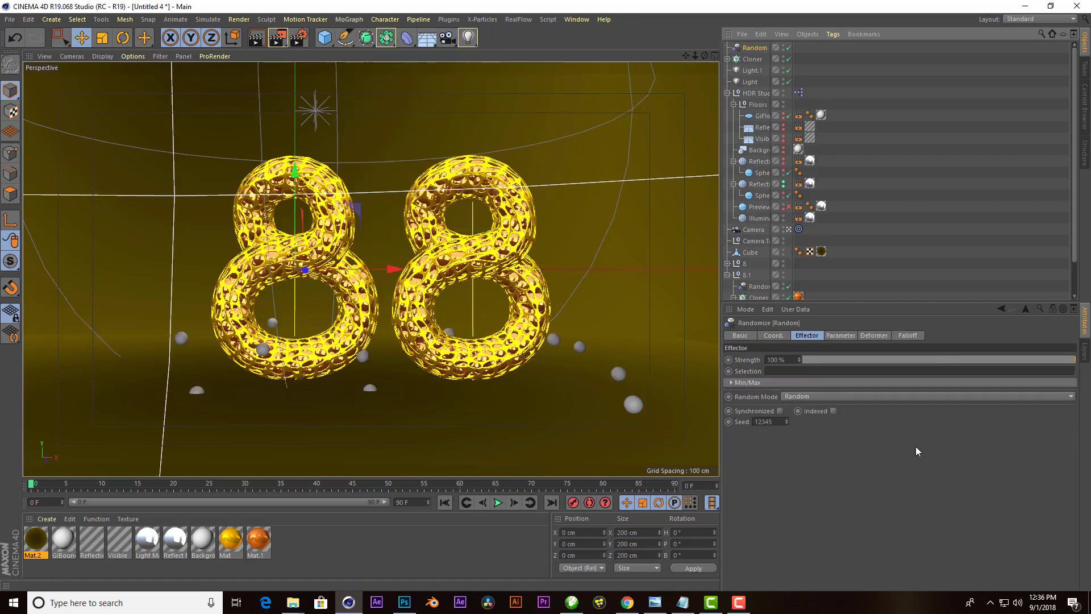
{"action": "left_click", "coordinate": [839, 336]}
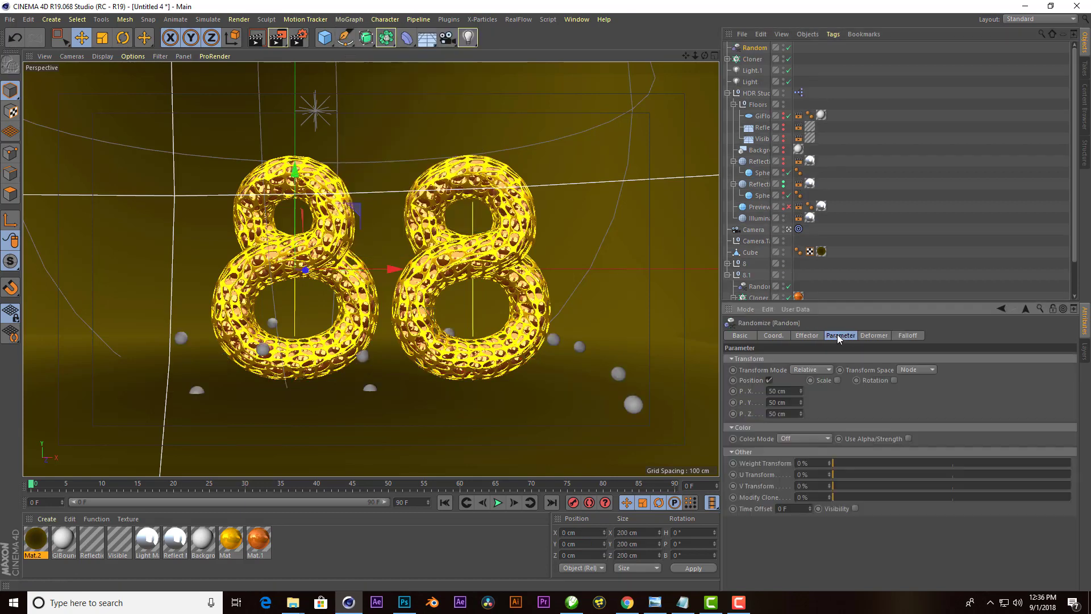
- Set the Random effector to P.Y 0 cm and P.X 50 cm, with Uniform Scale 0.59
{"action": "type", "text": "0"}
{"action": "key", "text": "Return"}
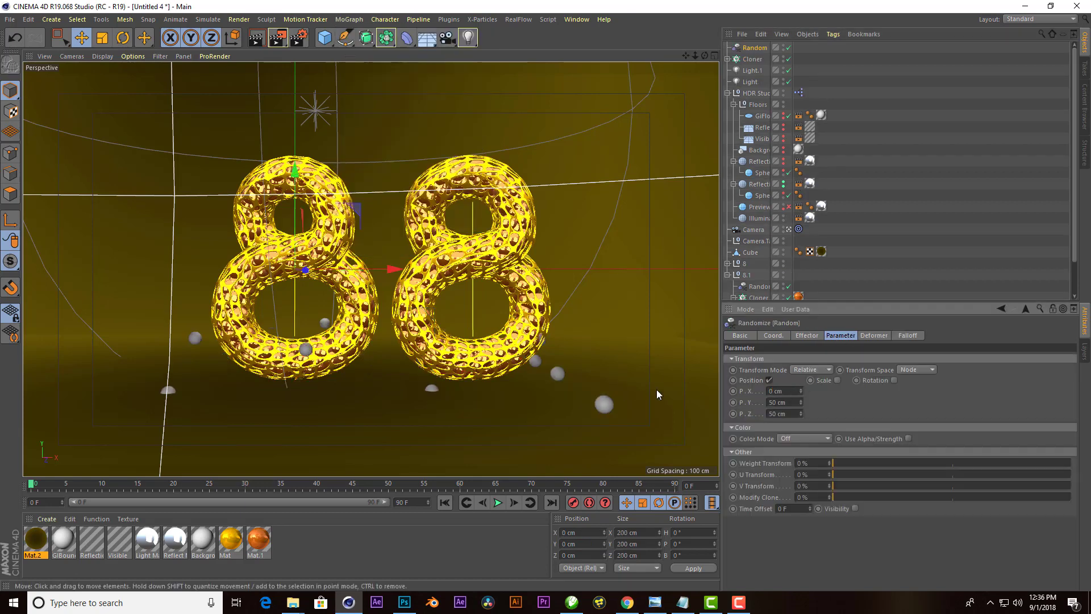
{"action": "left_click_drag", "start_coordinate": [801, 402], "coordinate": [800, 405]}
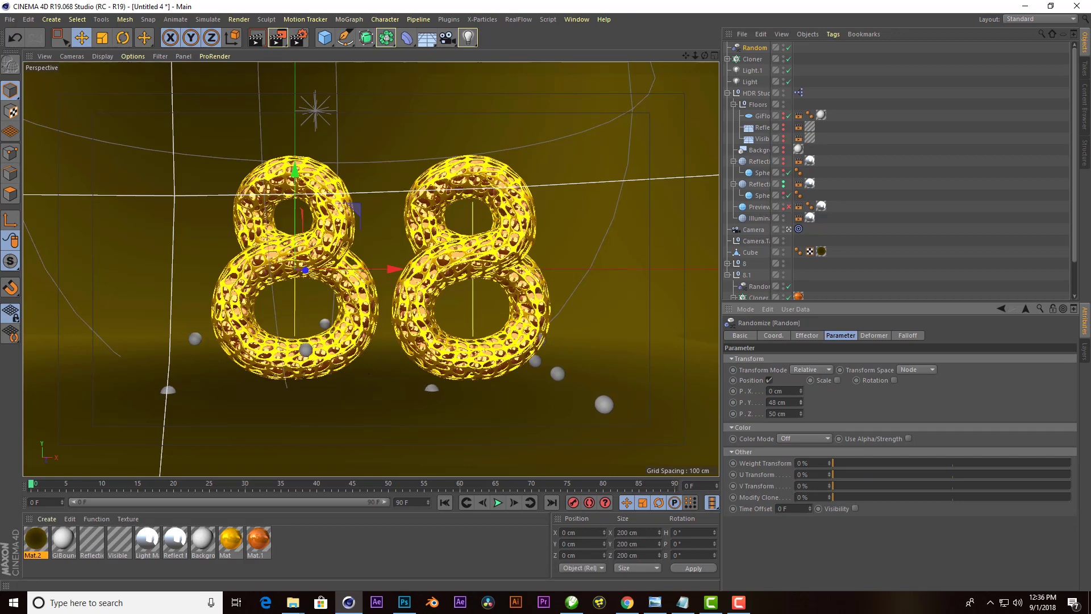
{"action": "double_click", "coordinate": [785, 402]}
{"action": "type", "text": "0"}
{"action": "key", "text": "Return"}
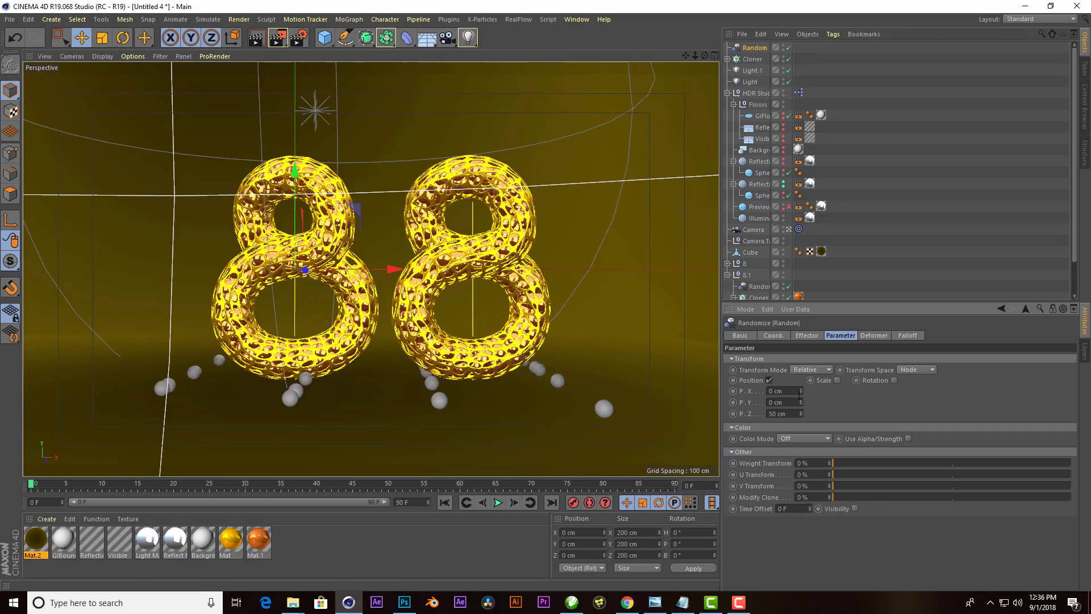
{"action": "left_click_drag", "start_coordinate": [801, 391], "coordinate": [801, 364]}
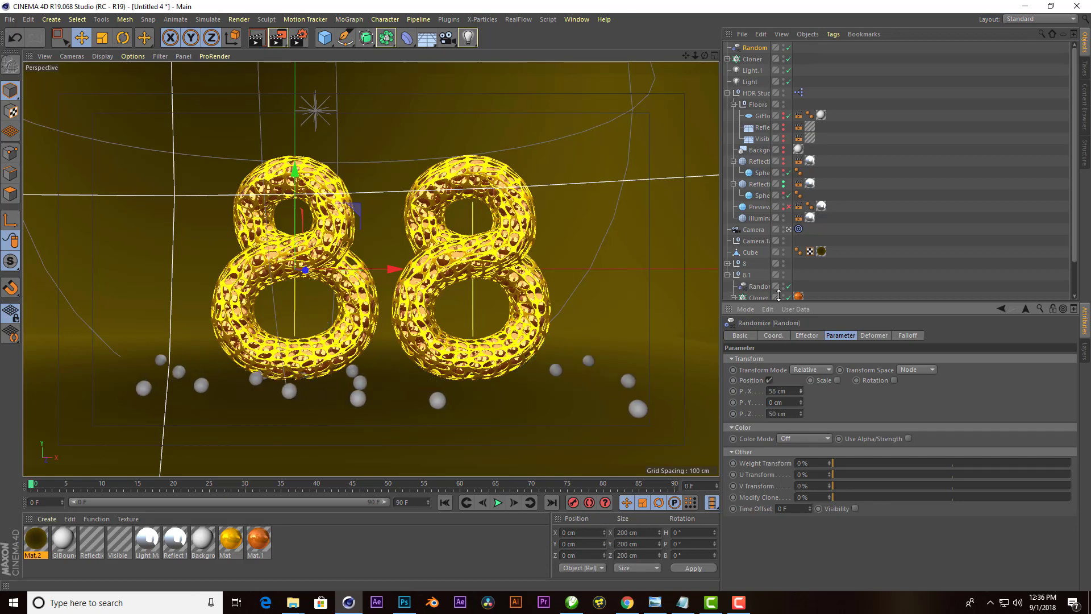
{"action": "left_click", "coordinate": [838, 380]}
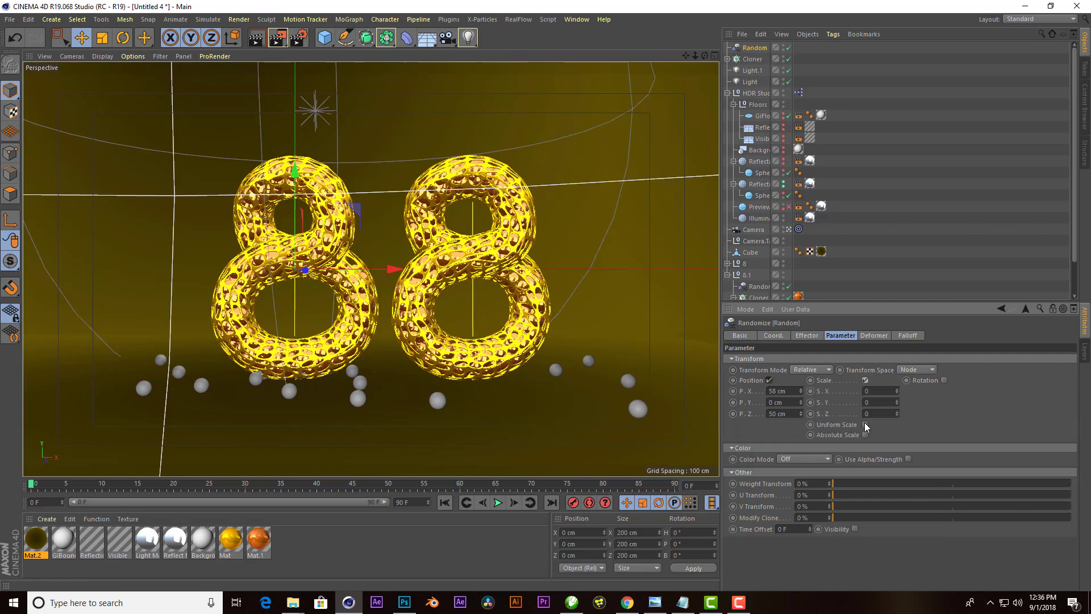
{"action": "mouse_move", "coordinate": [898, 391]}
{"action": "left_mouse_down"}
{"action": "mouse_move", "coordinate": [897, 364]}
{"action": "mouse_move", "coordinate": [898, 381]}
{"action": "left_mouse_up"}
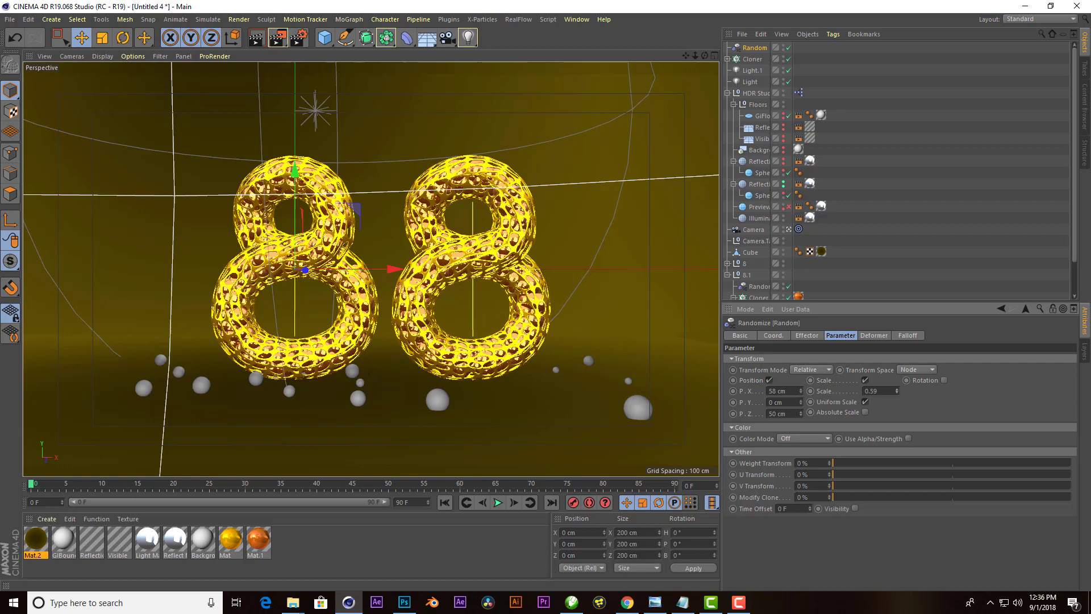
{"action": "left_click_drag", "start_coordinate": [385, 288], "coordinate": [406, 285]}
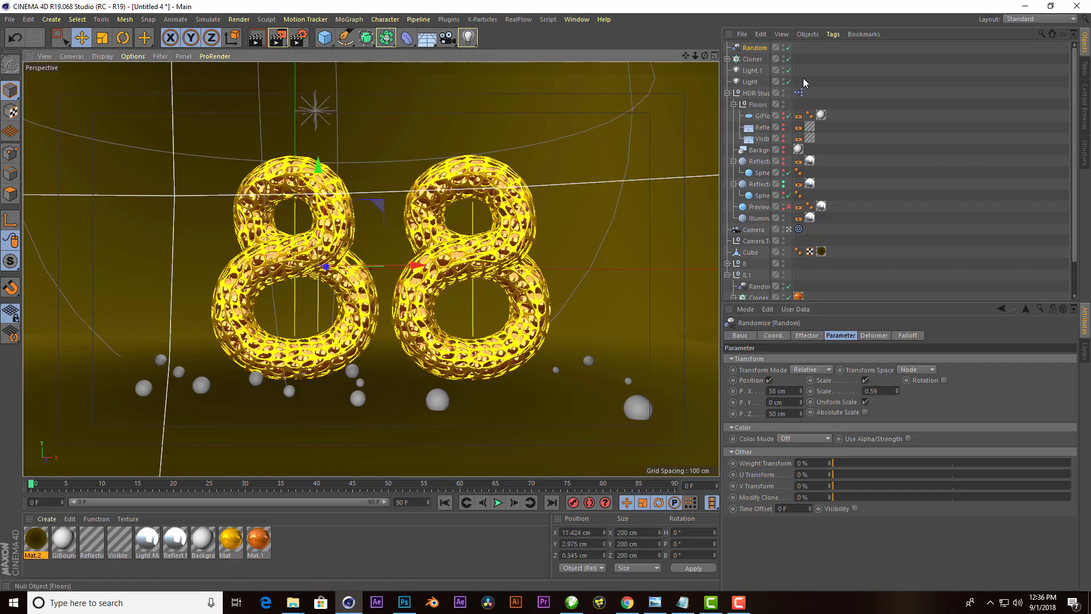
- Stretch the Cloner grid deeper in Z and narrower in X, and apply gold Mat.1 to it
{"action": "left_click", "coordinate": [750, 59]}
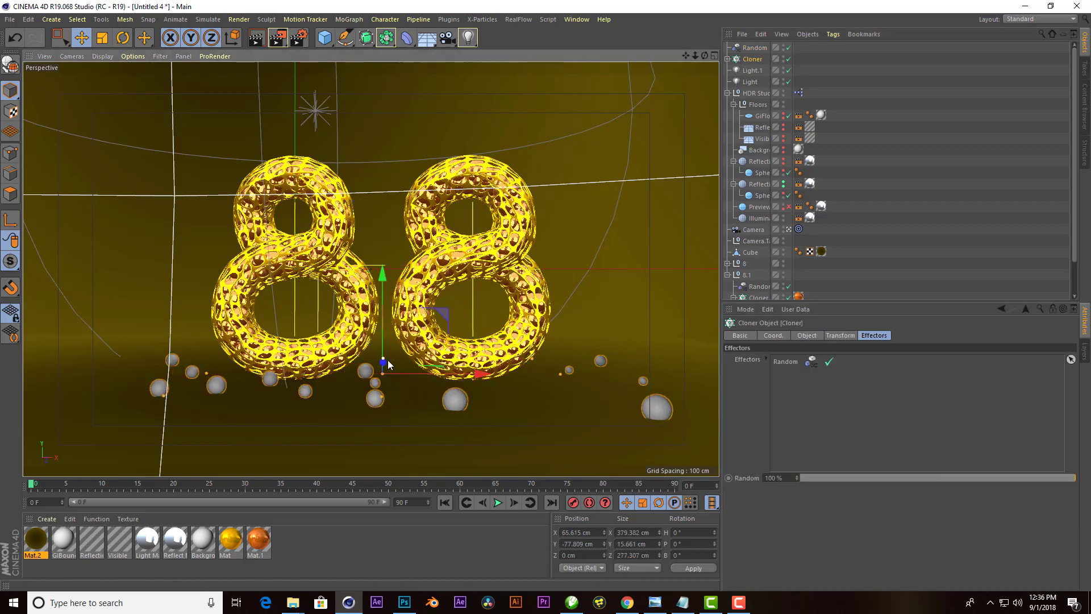
{"action": "left_click_drag", "start_coordinate": [382, 375], "coordinate": [382, 350]}
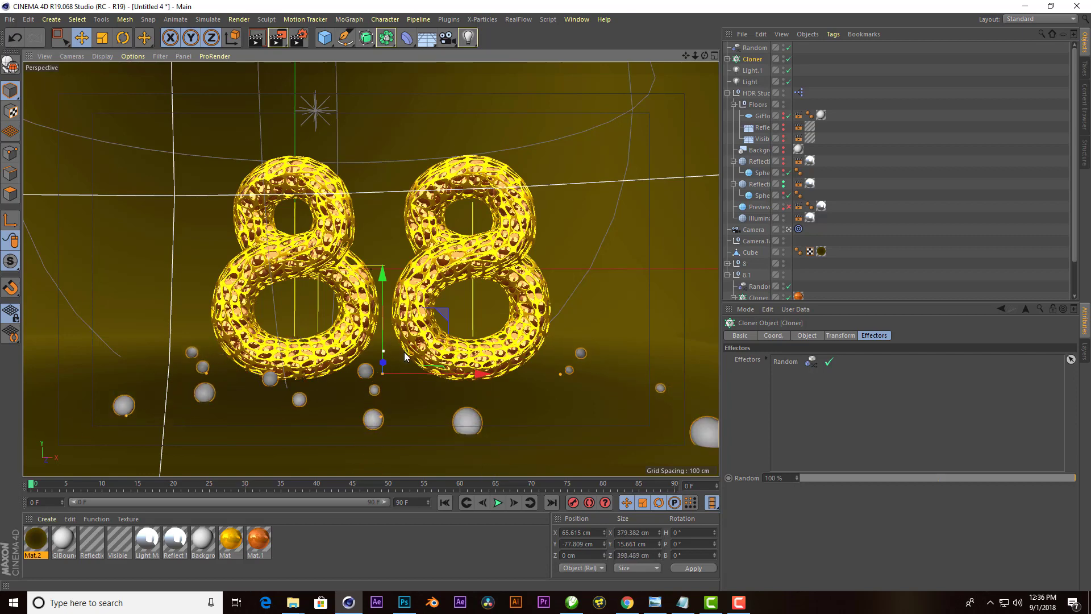
{"action": "left_click_drag", "start_coordinate": [561, 373], "coordinate": [530, 375]}
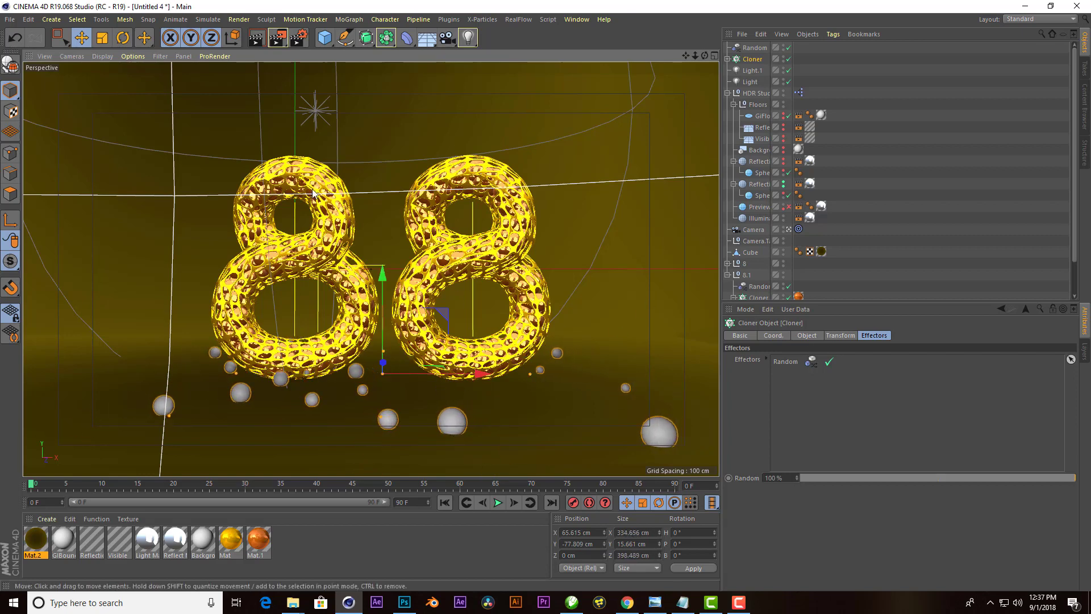
{"action": "left_click_drag", "start_coordinate": [241, 549], "coordinate": [806, 47]}
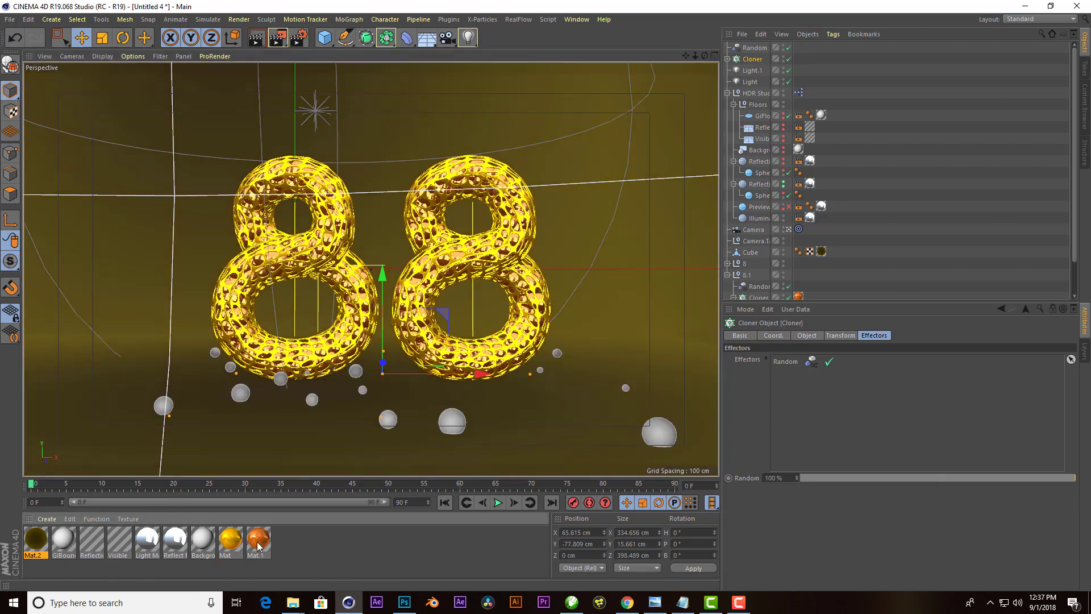
{"action": "left_click_drag", "start_coordinate": [754, 60], "coordinate": [752, 59]}
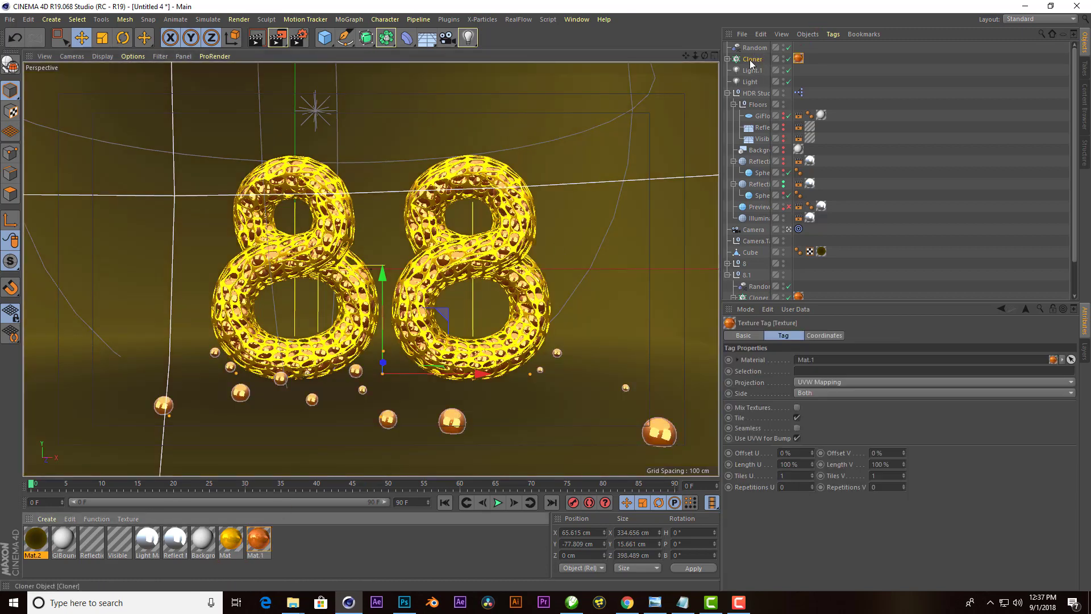
- Nudge the Cloner up on Y, then re-render the scene in a maximized viewport
{"action": "left_click", "coordinate": [262, 41]}
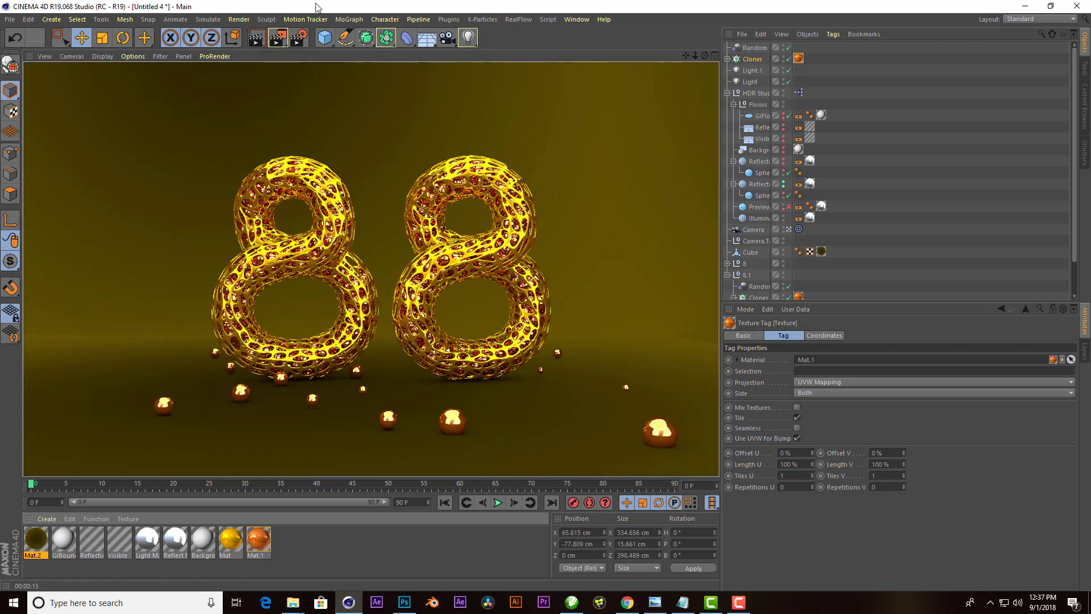
{"action": "left_click", "coordinate": [752, 58]}
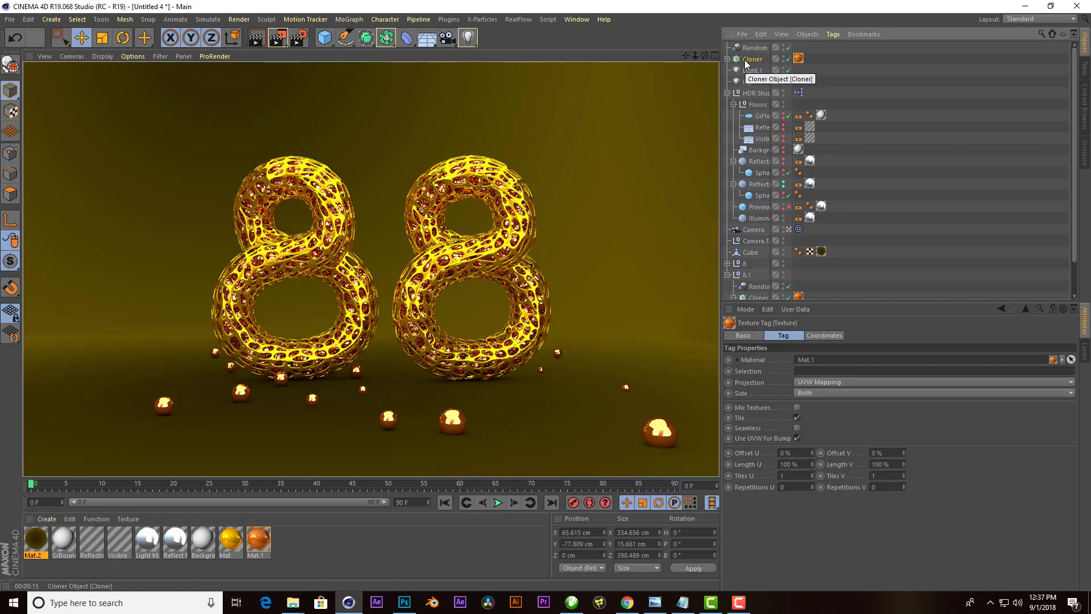
{"action": "left_click_drag", "start_coordinate": [383, 275], "coordinate": [388, 274]}
{"action": "left_click", "coordinate": [252, 39]}
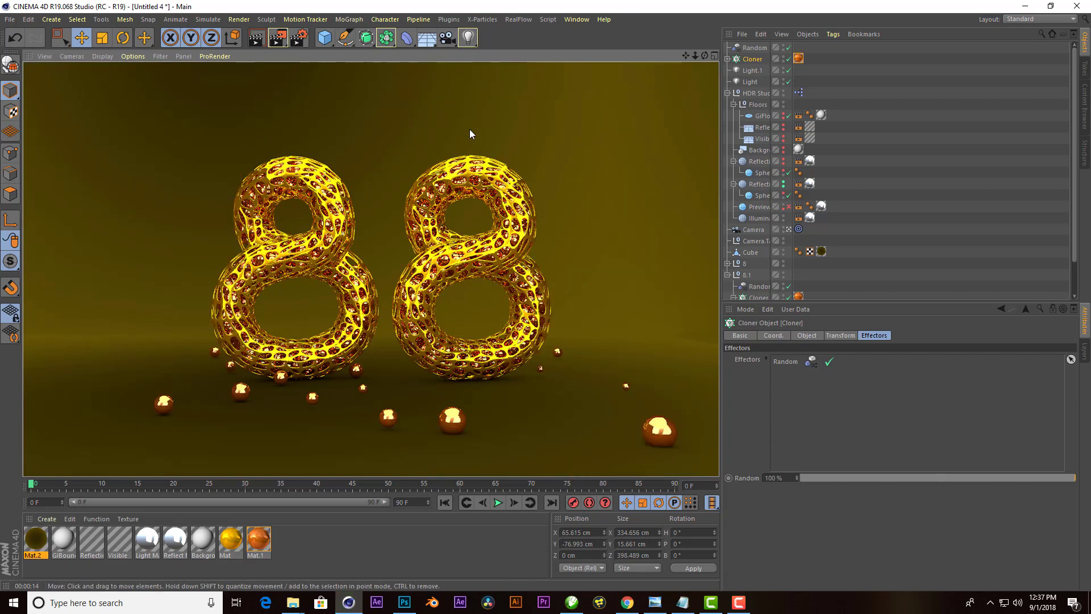
{"action": "middle_click", "coordinate": [479, 133]}
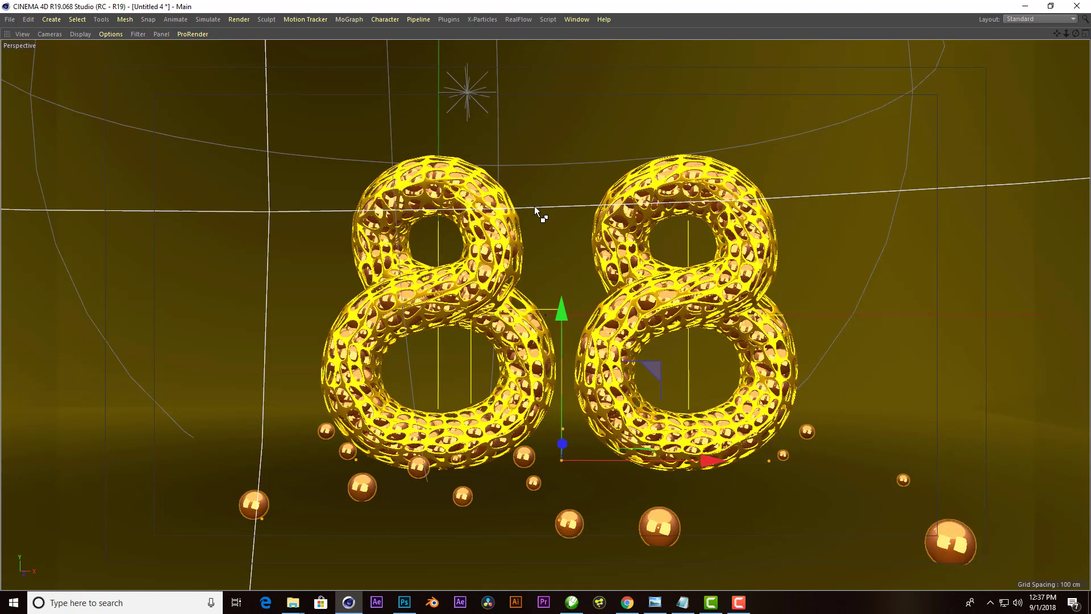
{"action": "key", "text": "ctrl+r"}
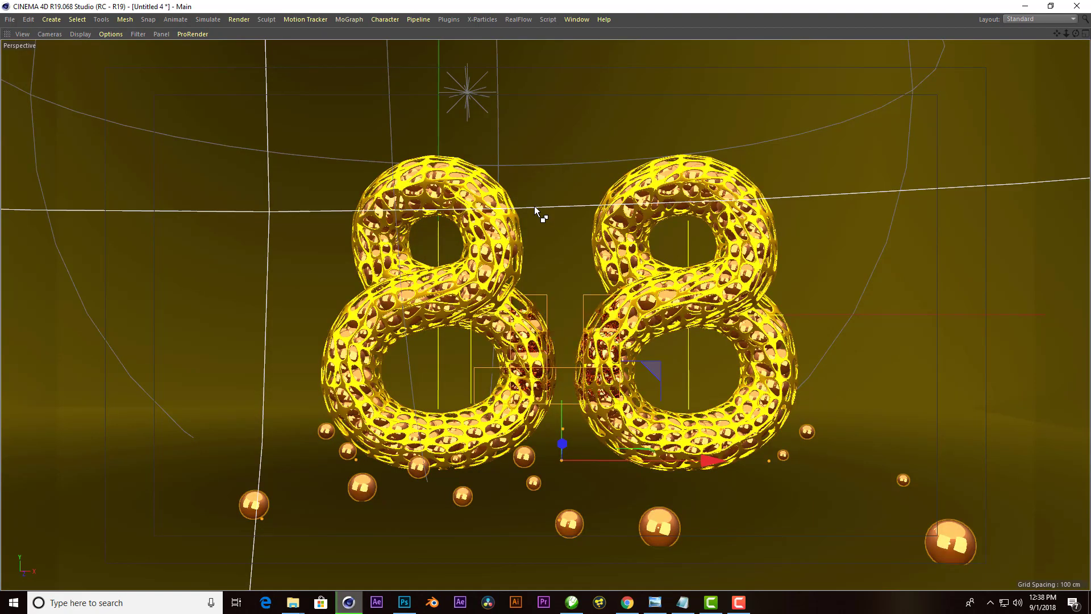